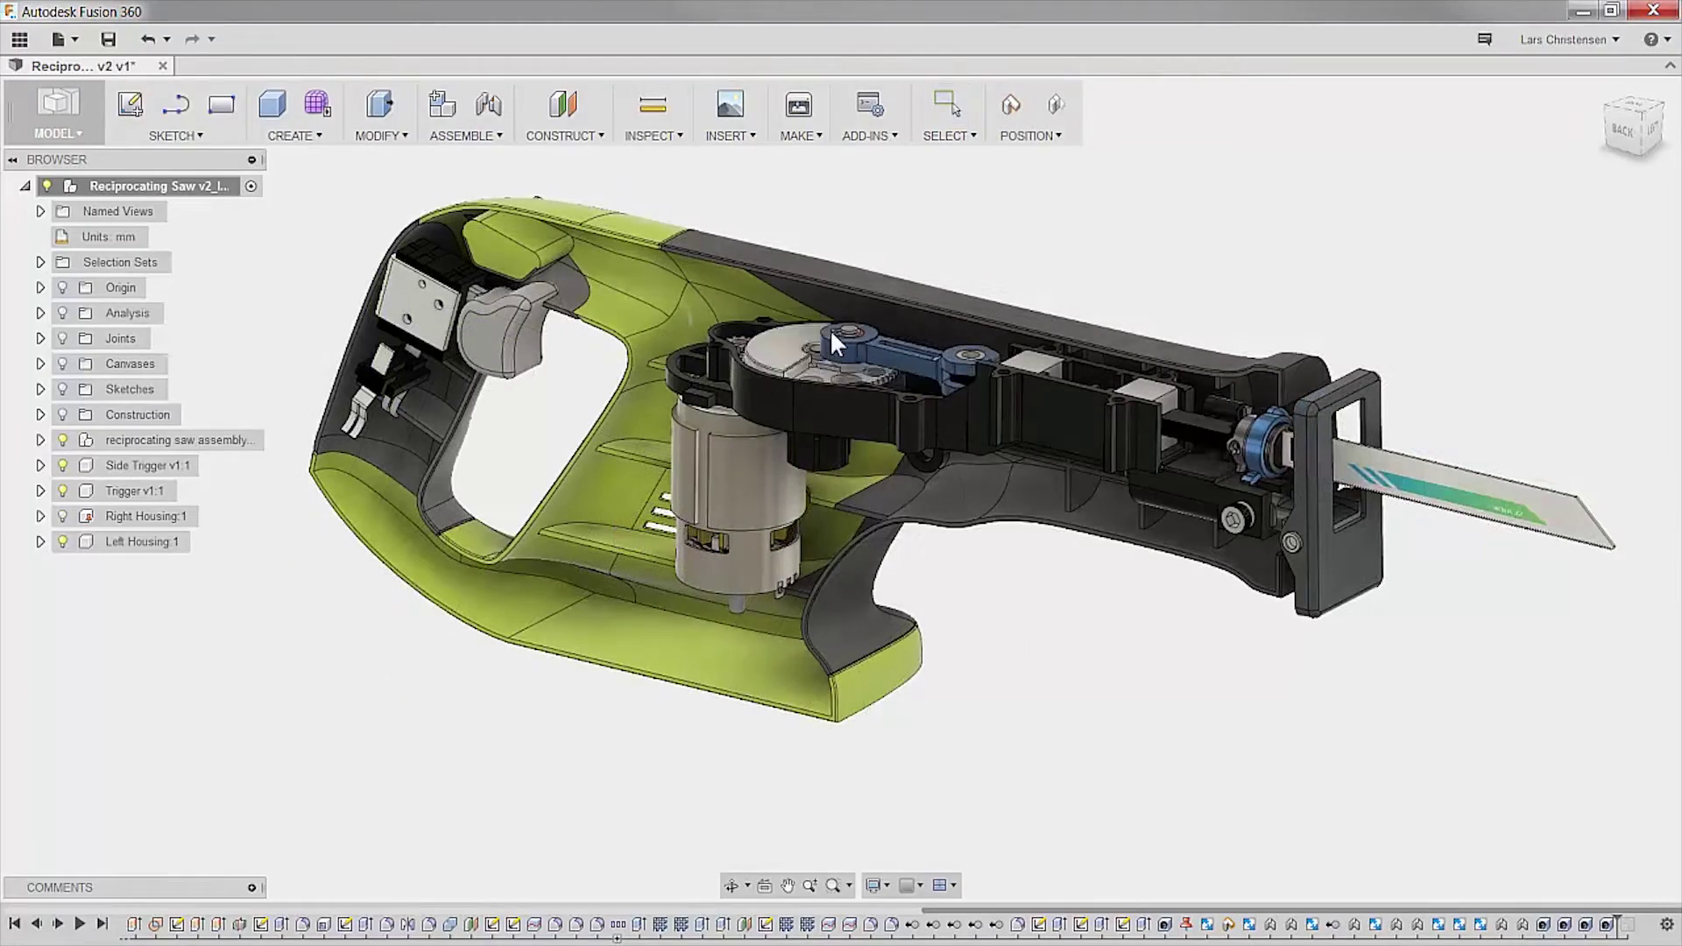
- Post a comment on the design asking 'have a any questions.' and sign it with a name
mouse_move(830, 332)
left_mouse_down()
mouse_move(800, 344)
mouse_move(807, 319)
left_mouse_up()
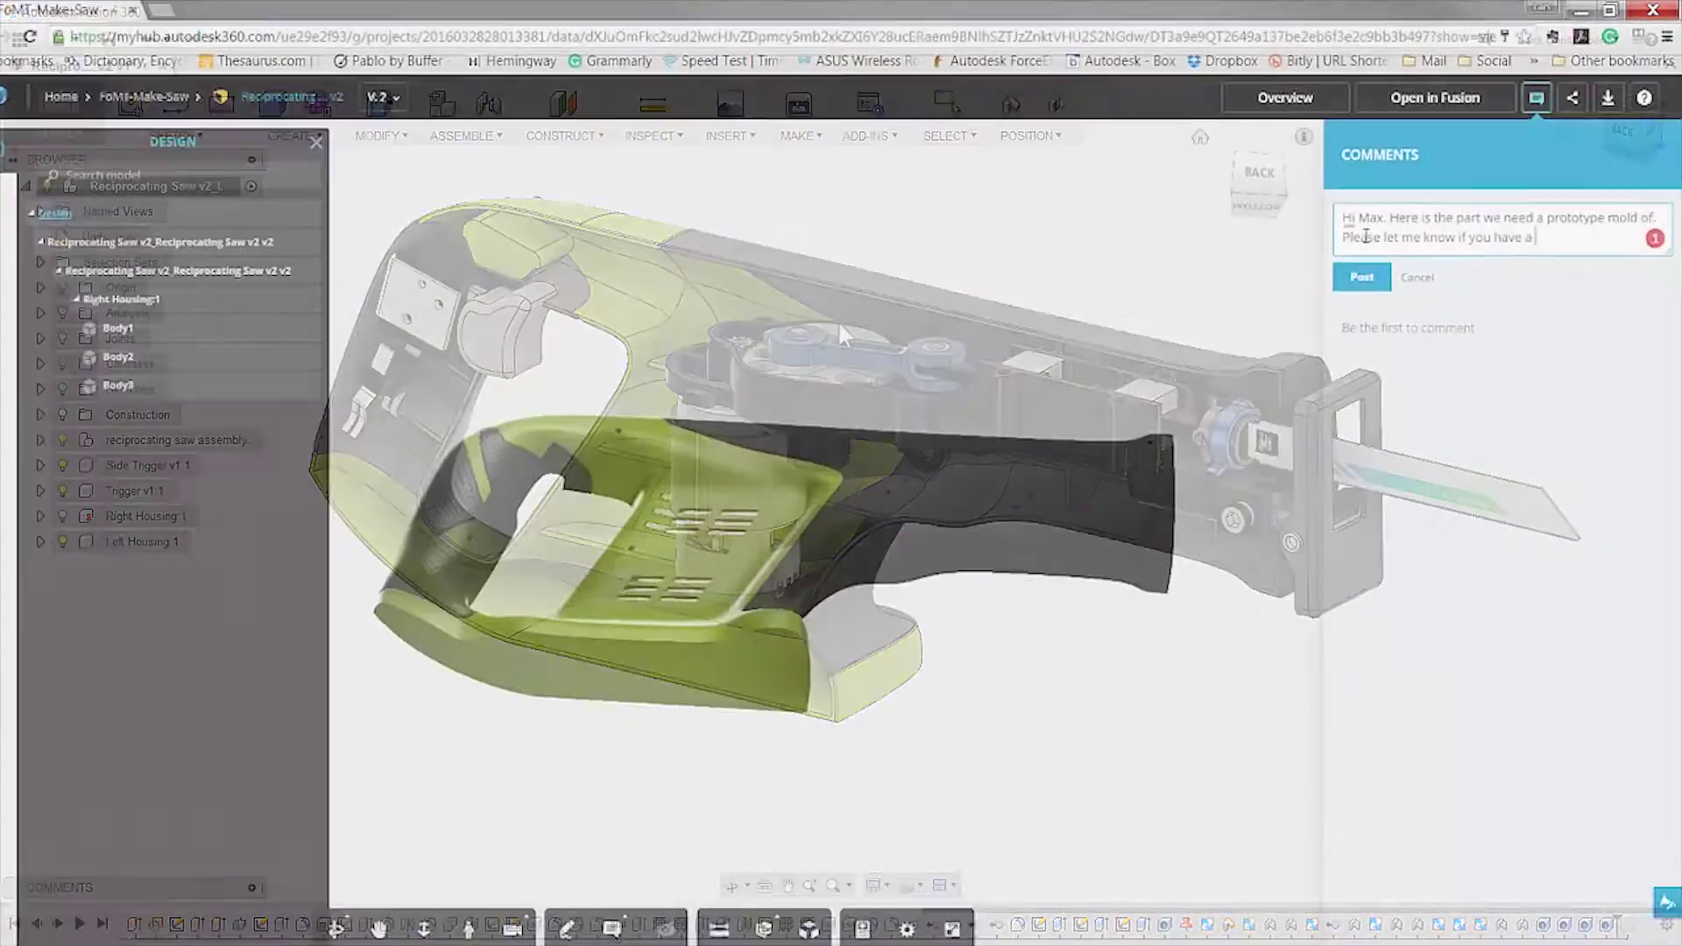
type("have a any questions")
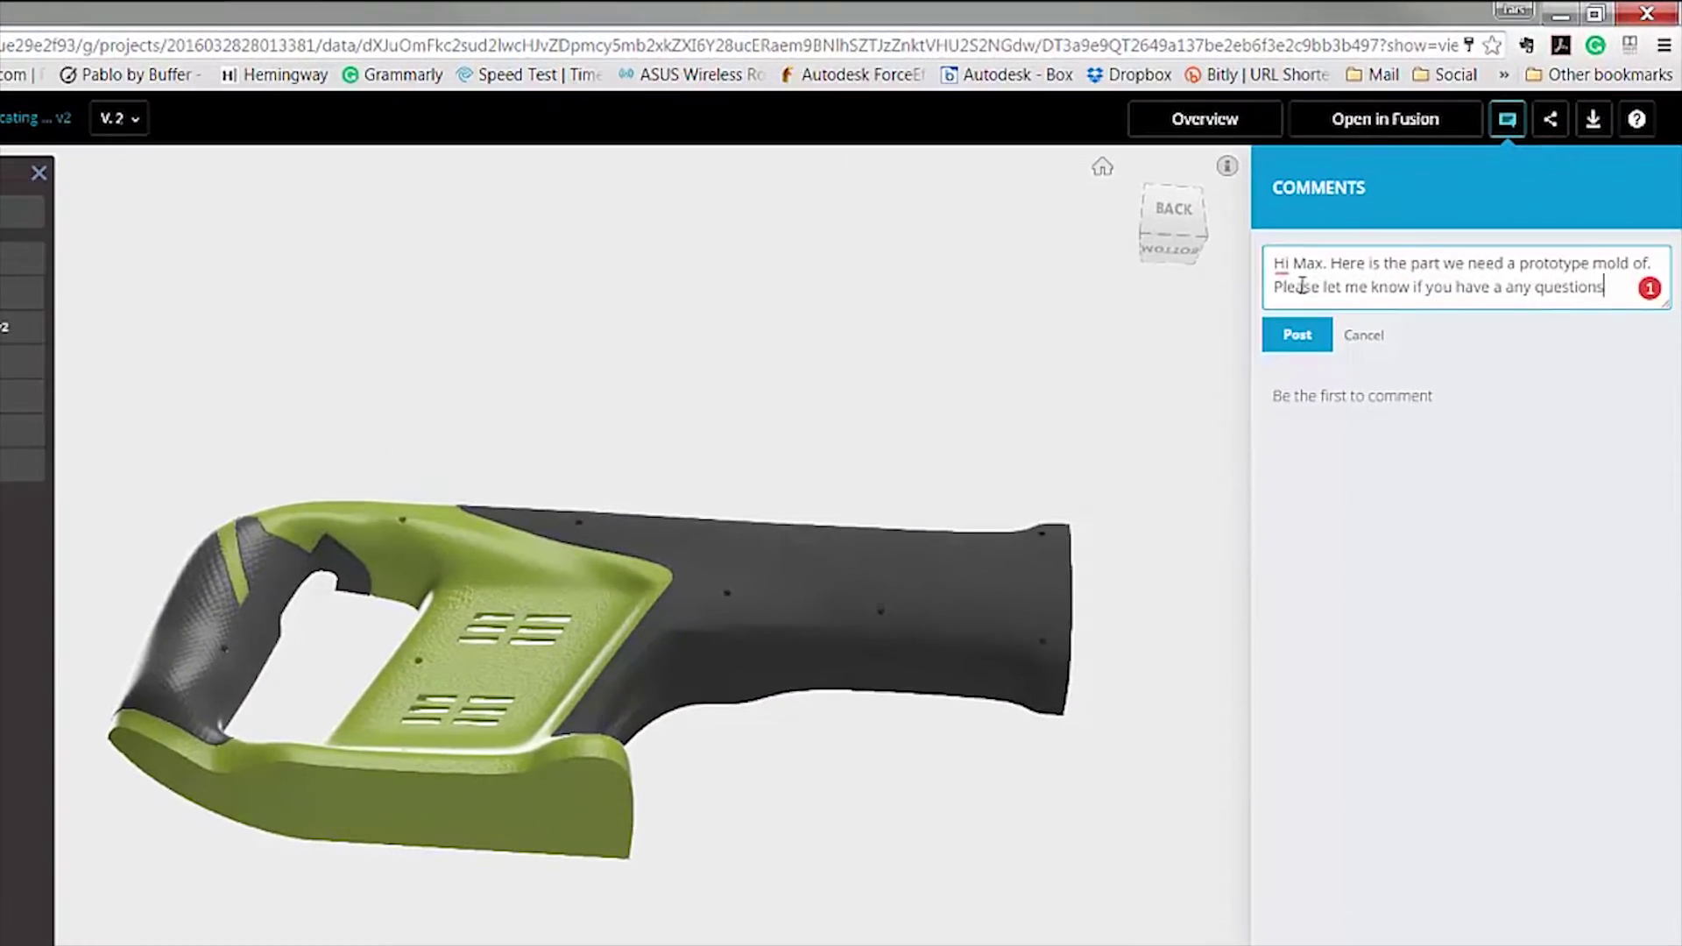
type(".")
key("Return")
type("Dan")
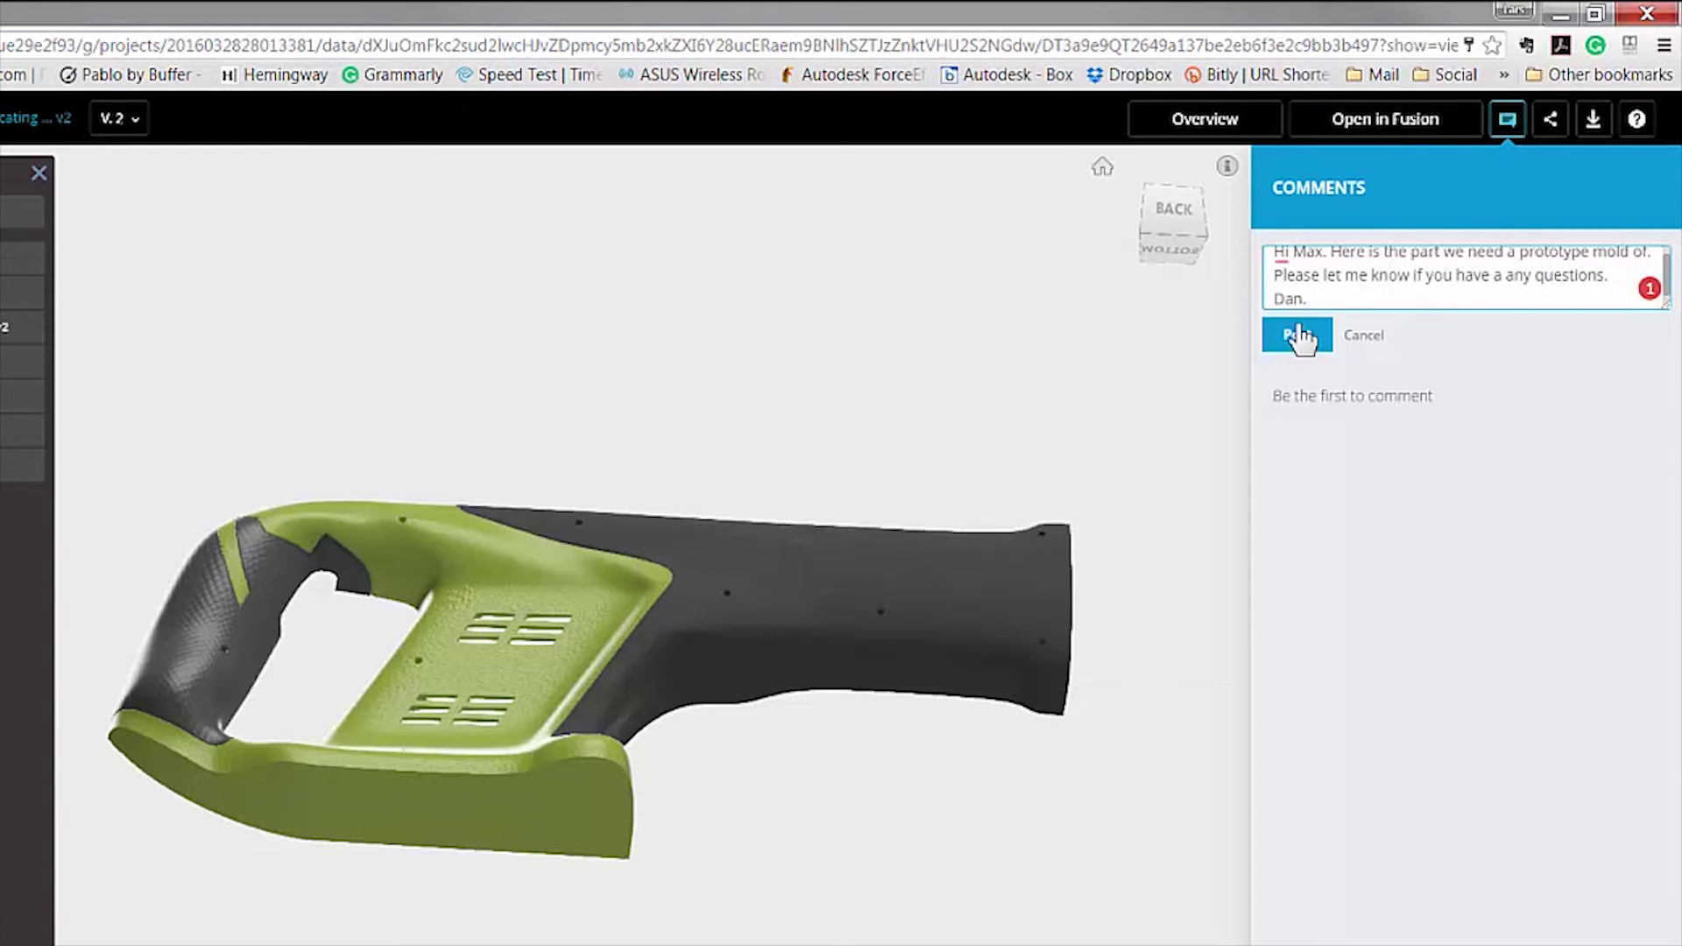
left_click(1297, 337)
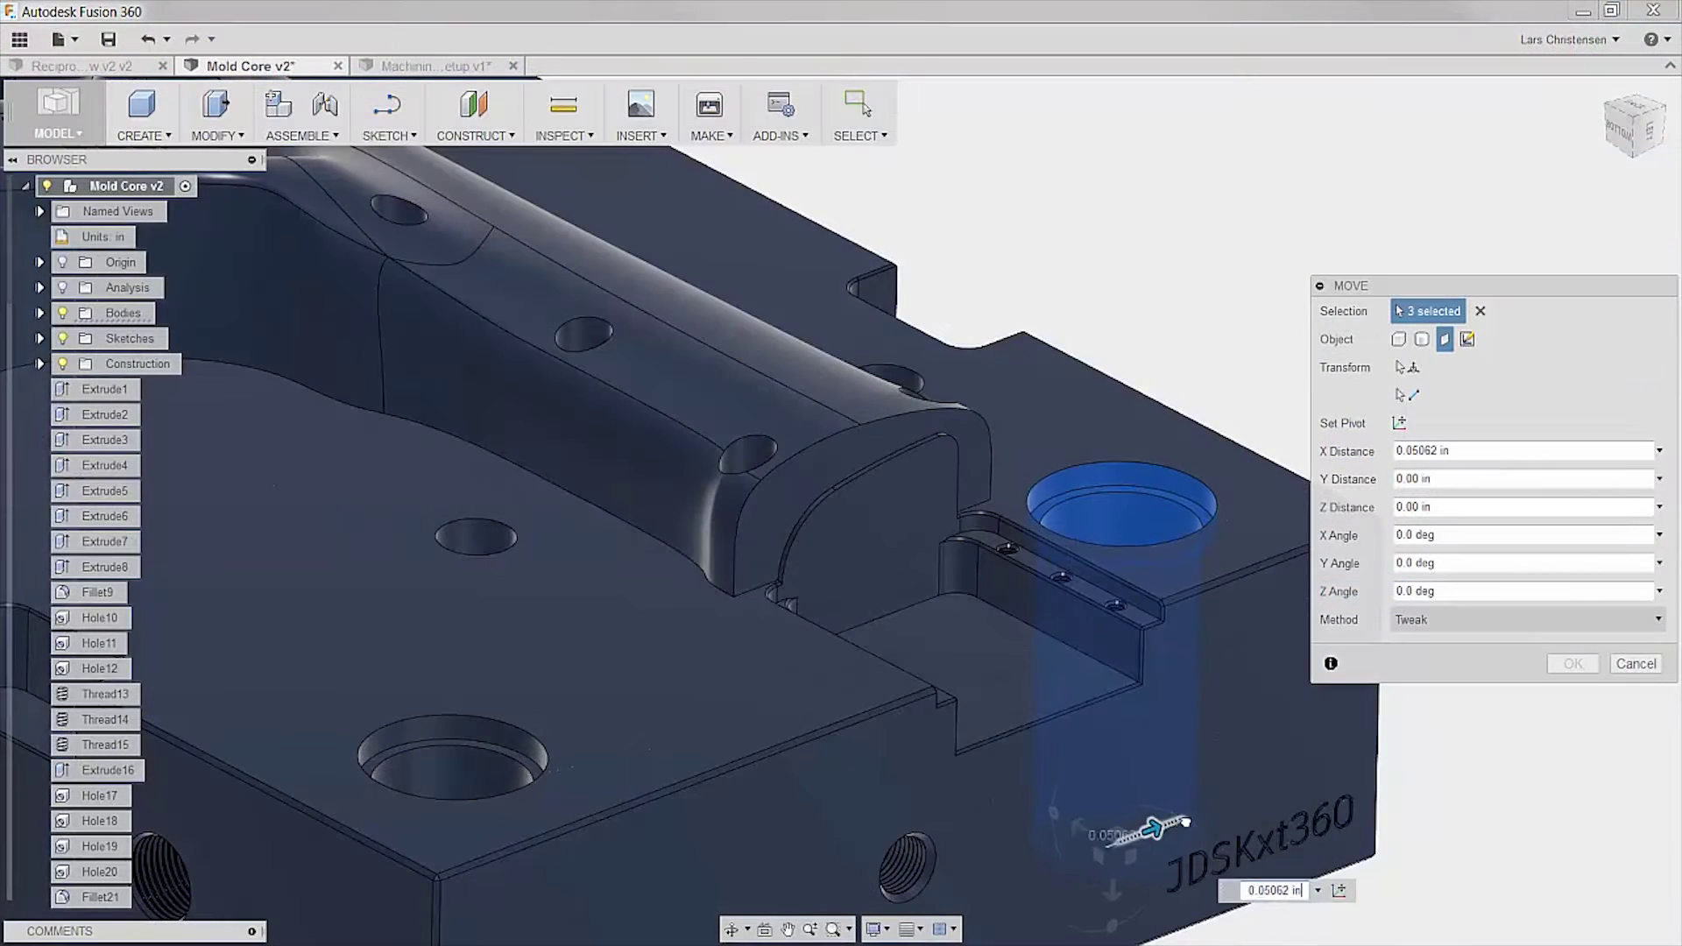
- Move the pin 0.5 along X and push one housing form face out about 2.8 mm
left_click_drag(1153, 828, 1185, 817)
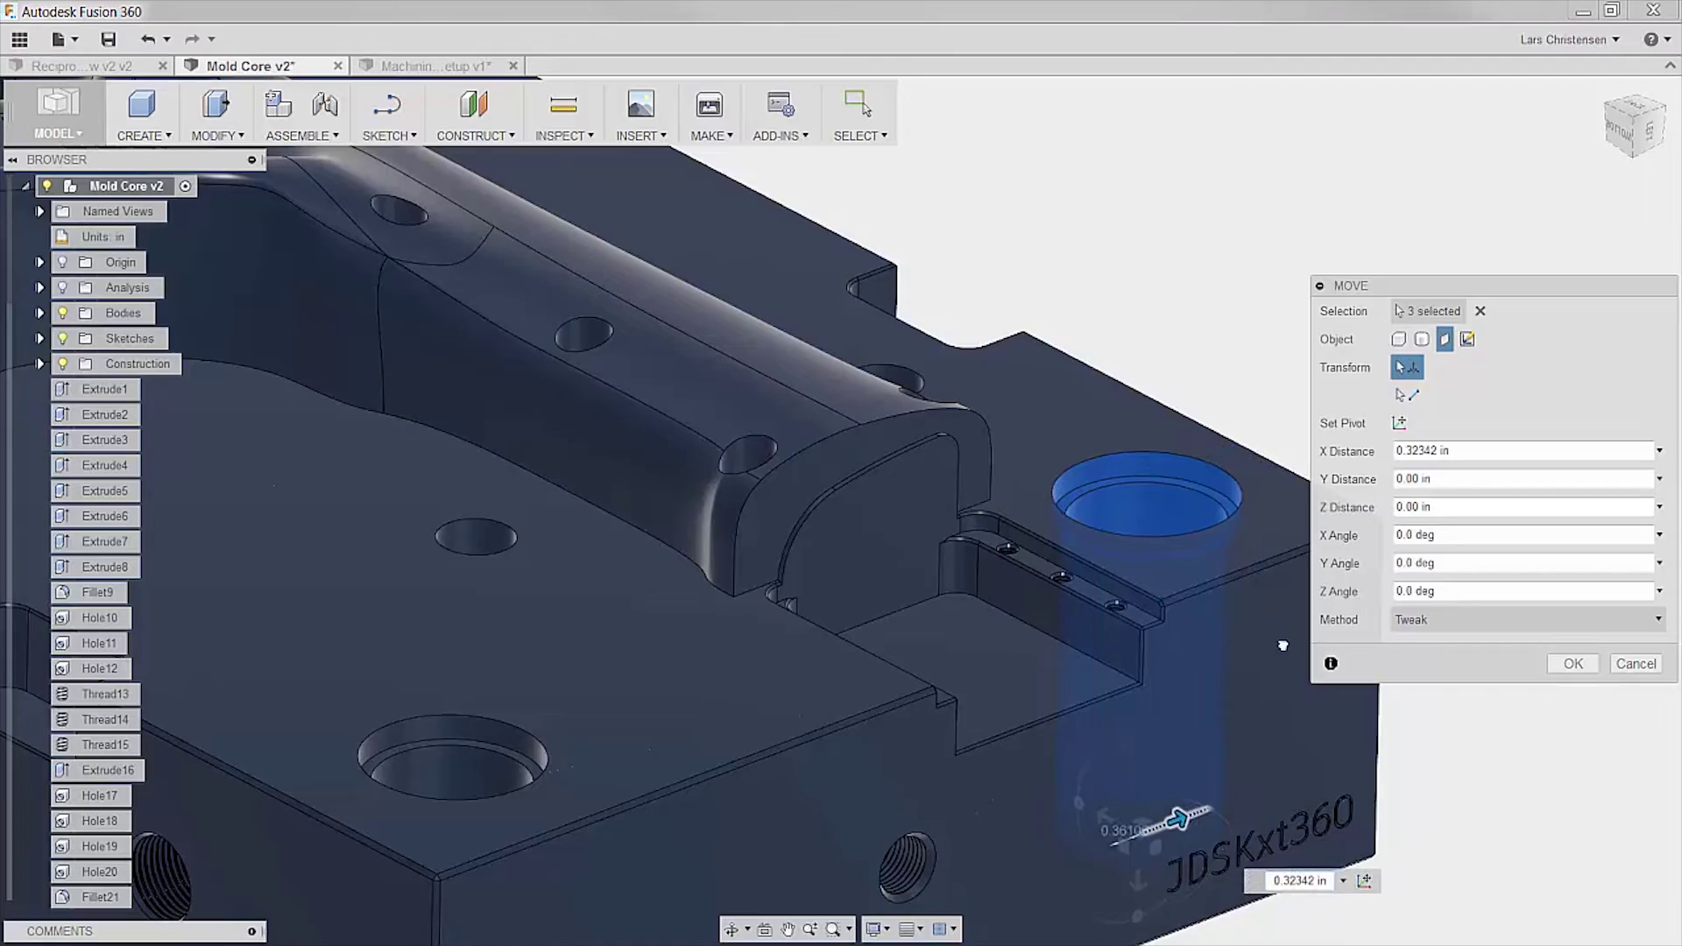
left_click(1472, 451)
type(".5")
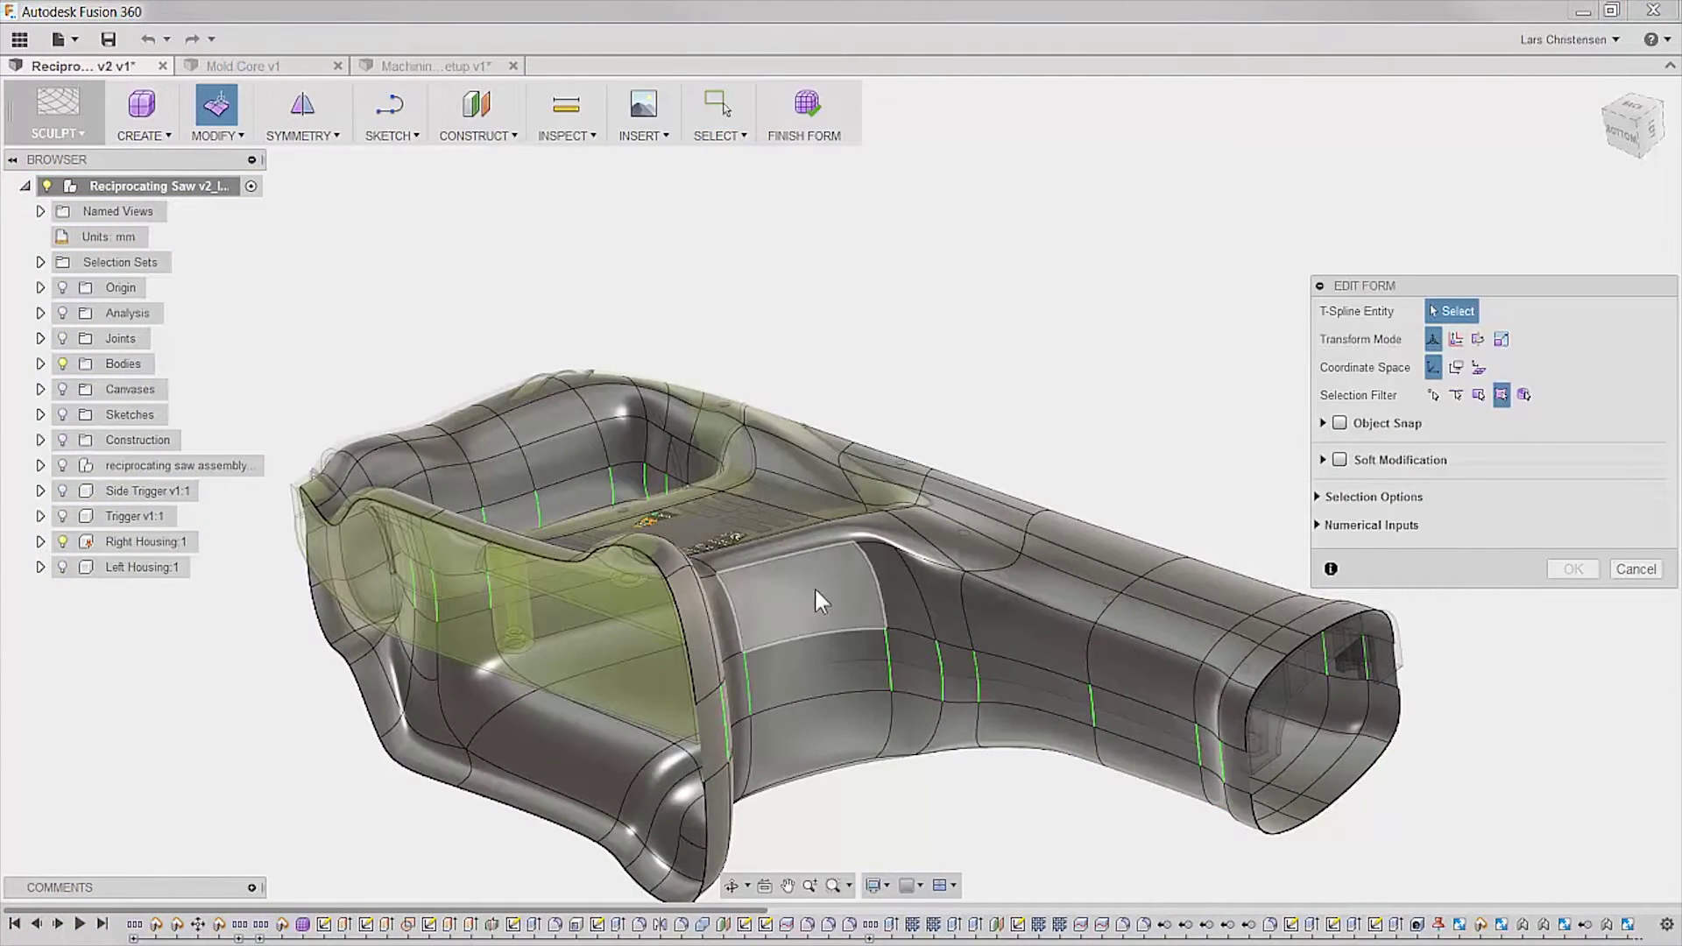
left_click(815, 588)
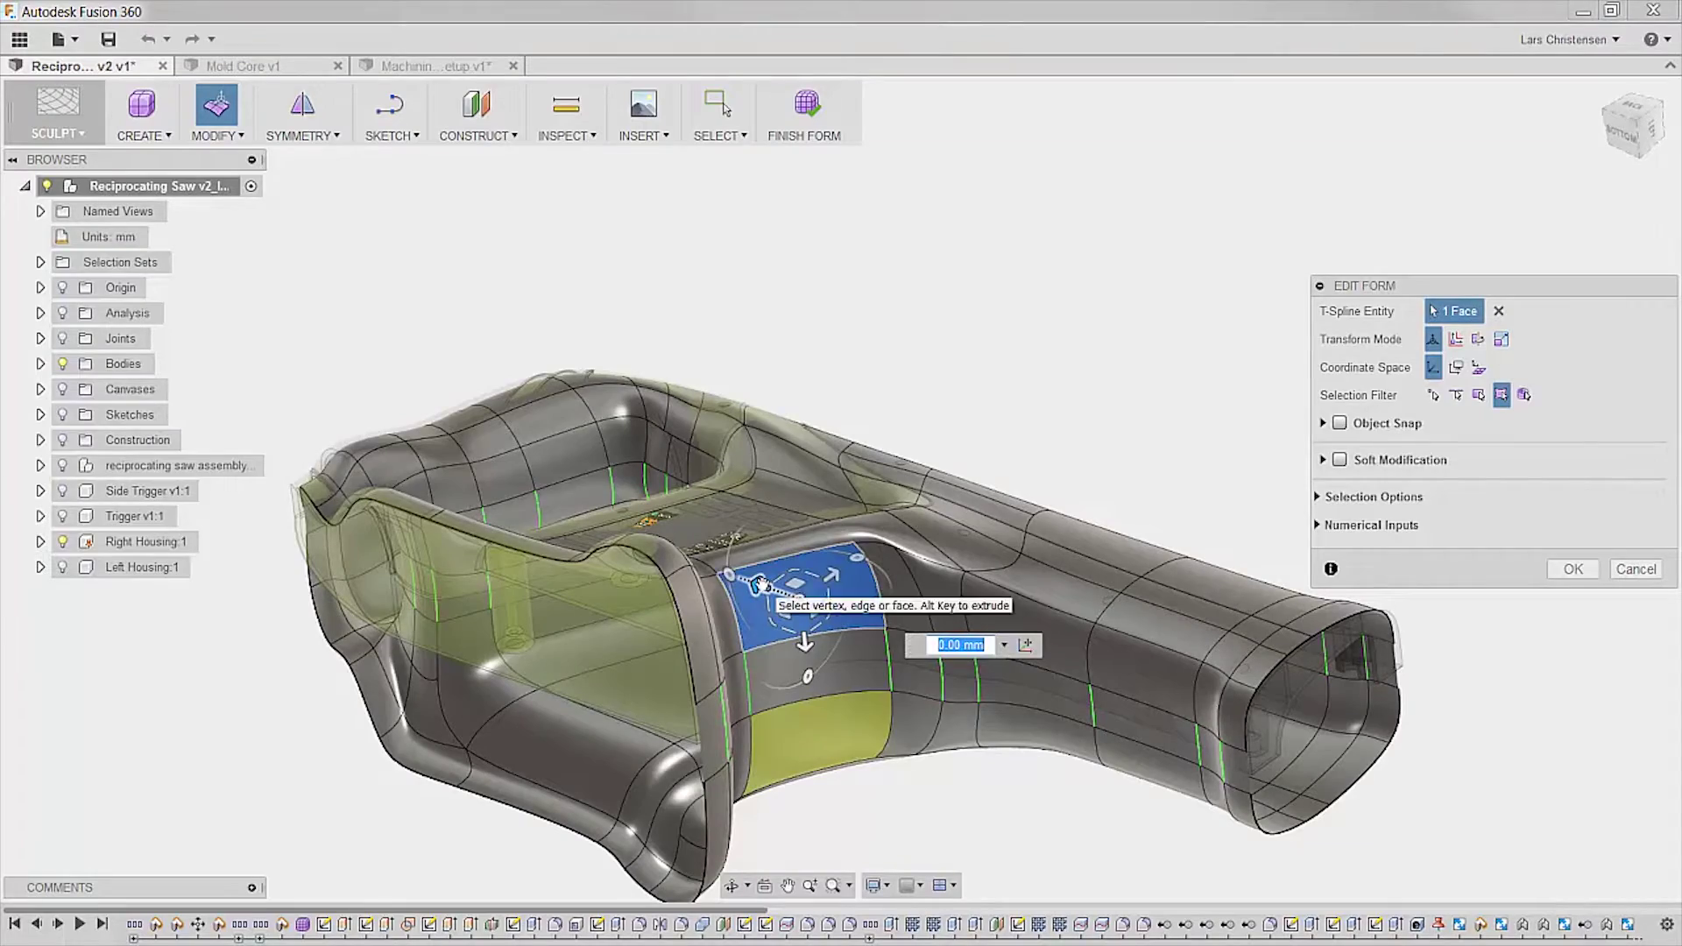
left_click_drag(760, 585, 703, 569)
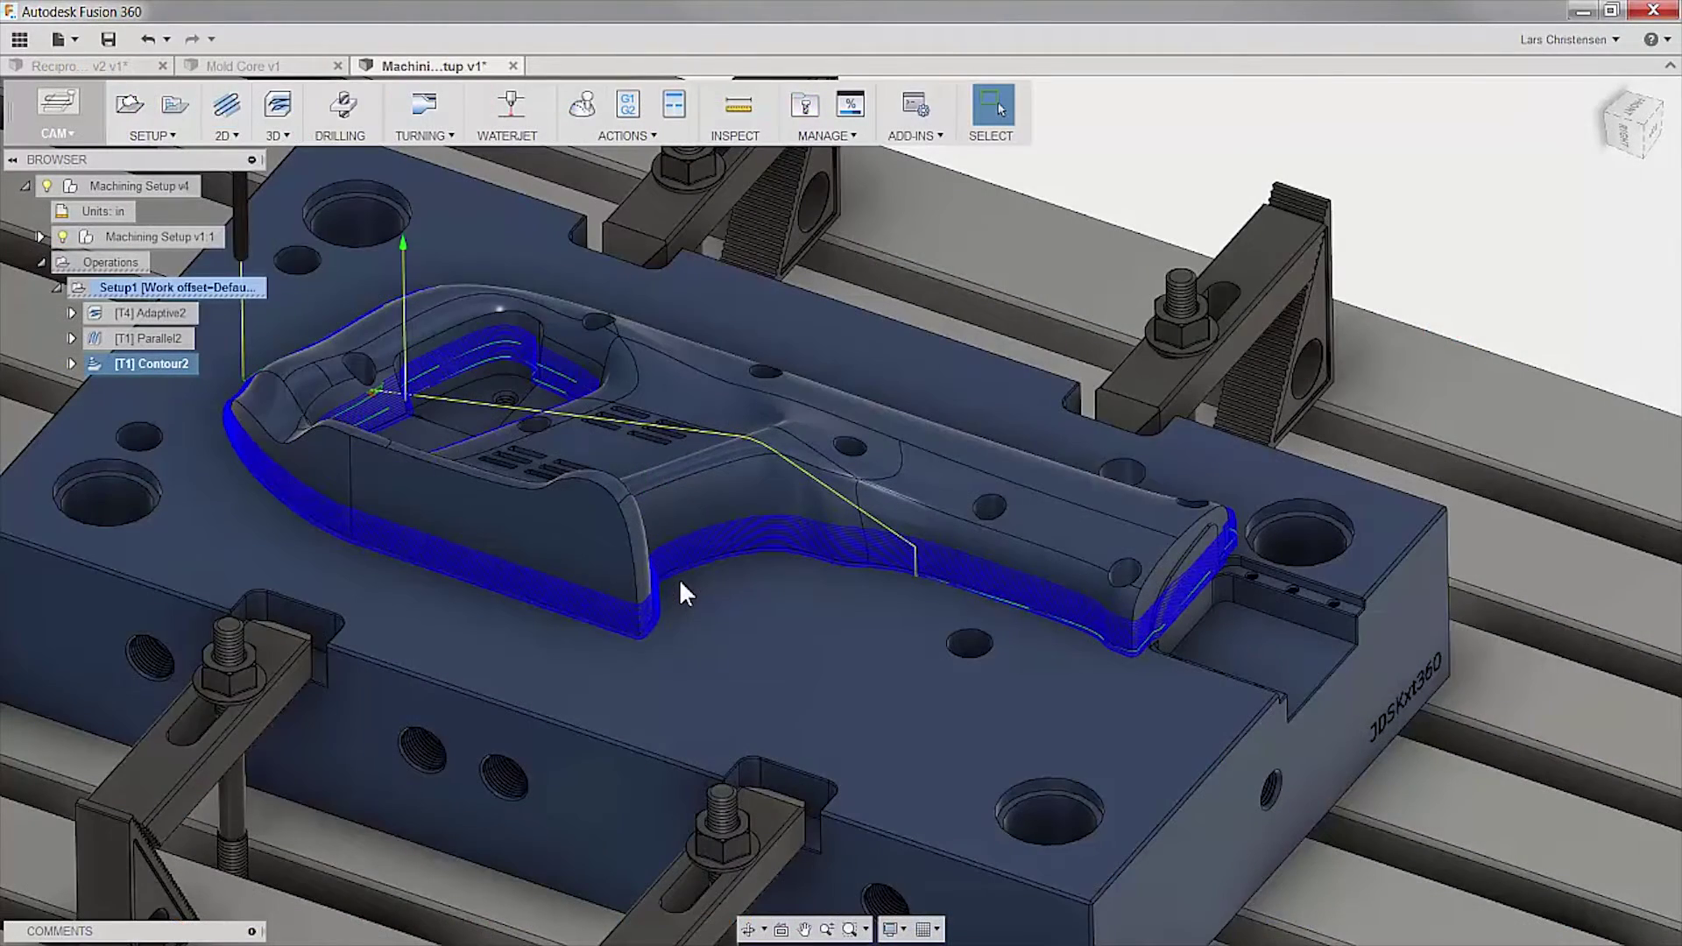
- Show the Parallel2 and Adaptive2 toolpaths, then start a 3D Adaptive Clearing with the Ø3/4 R0.09 bull nose
left_click(145, 346)
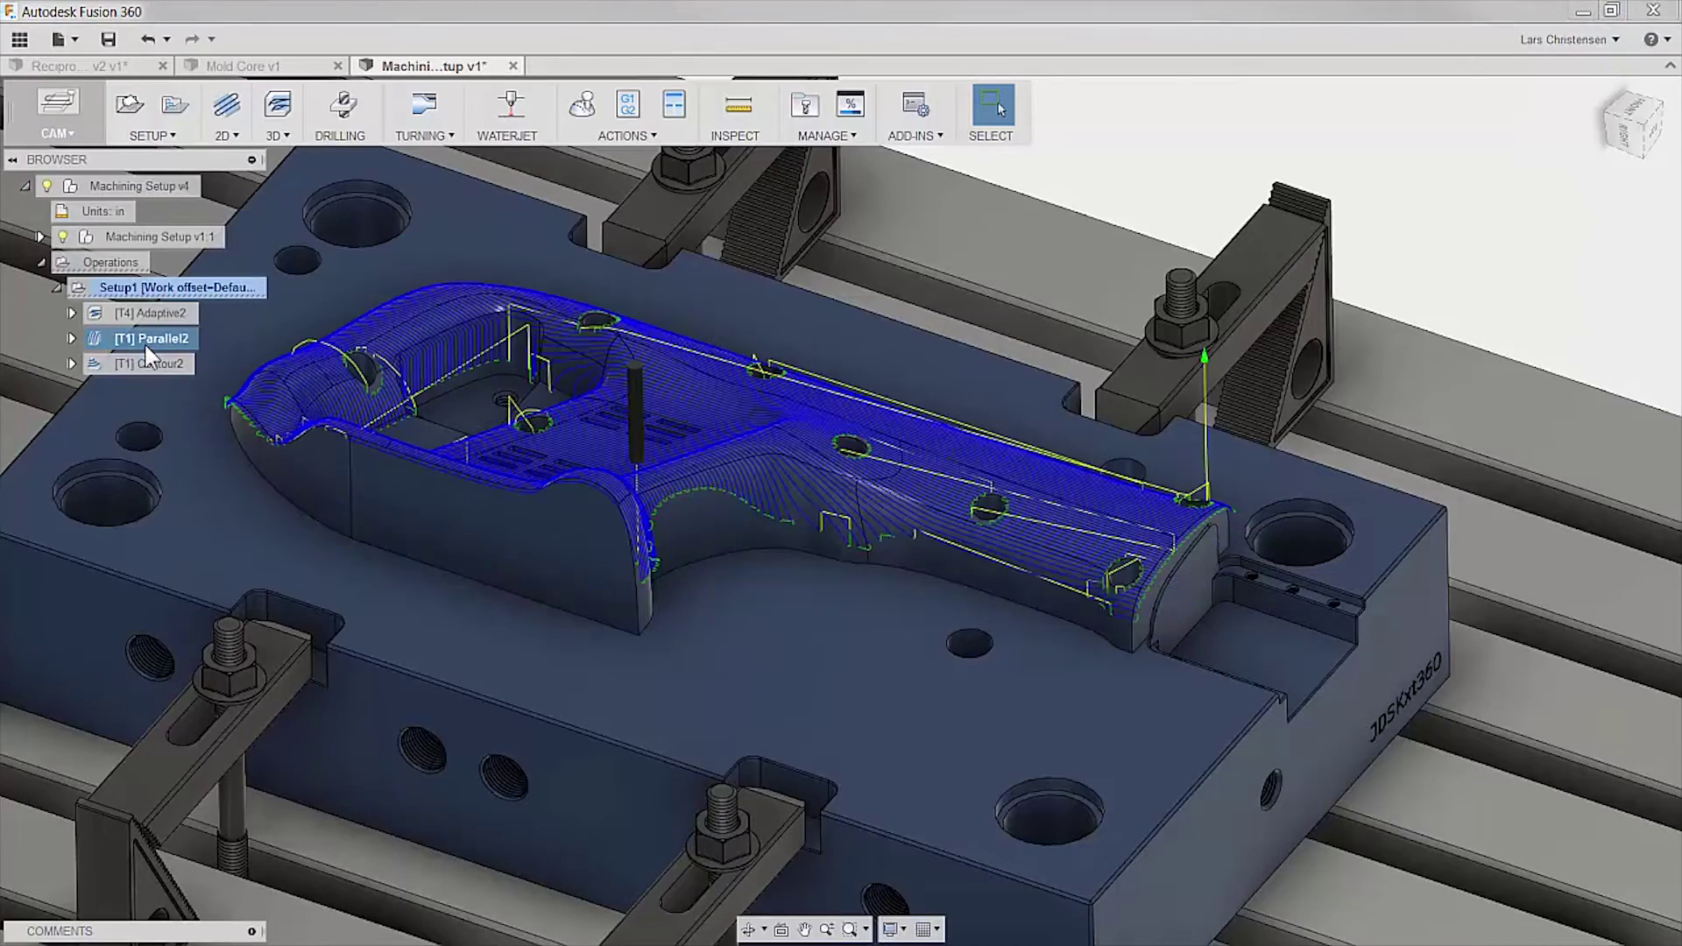
left_click(160, 312)
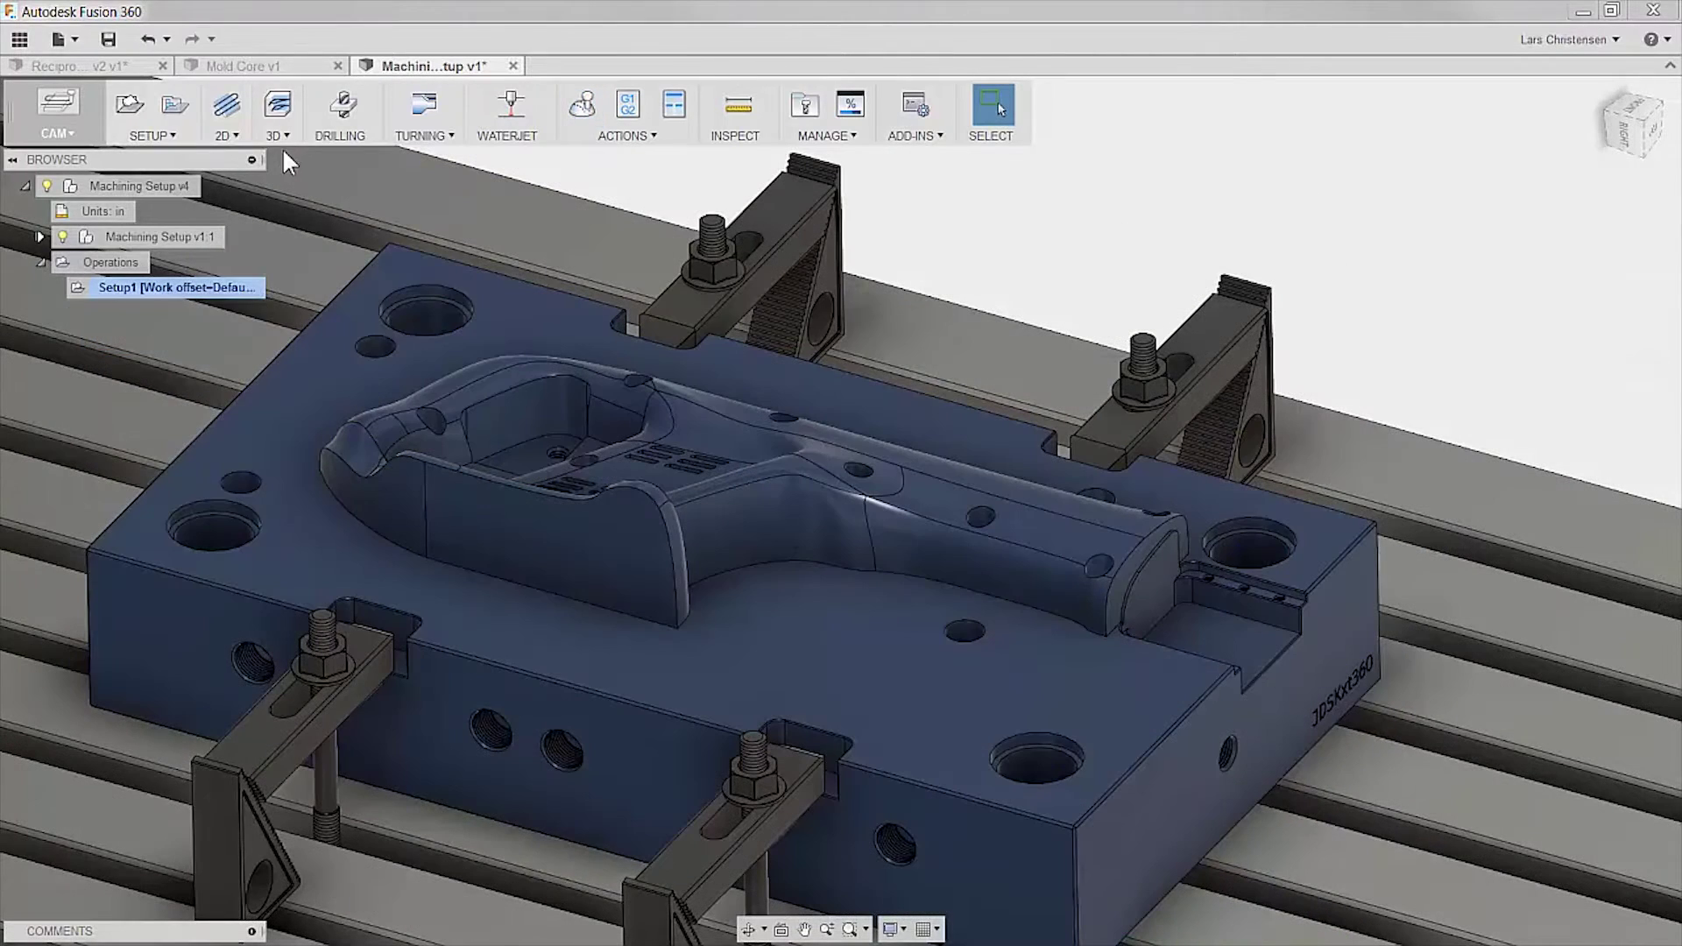
left_click(282, 139)
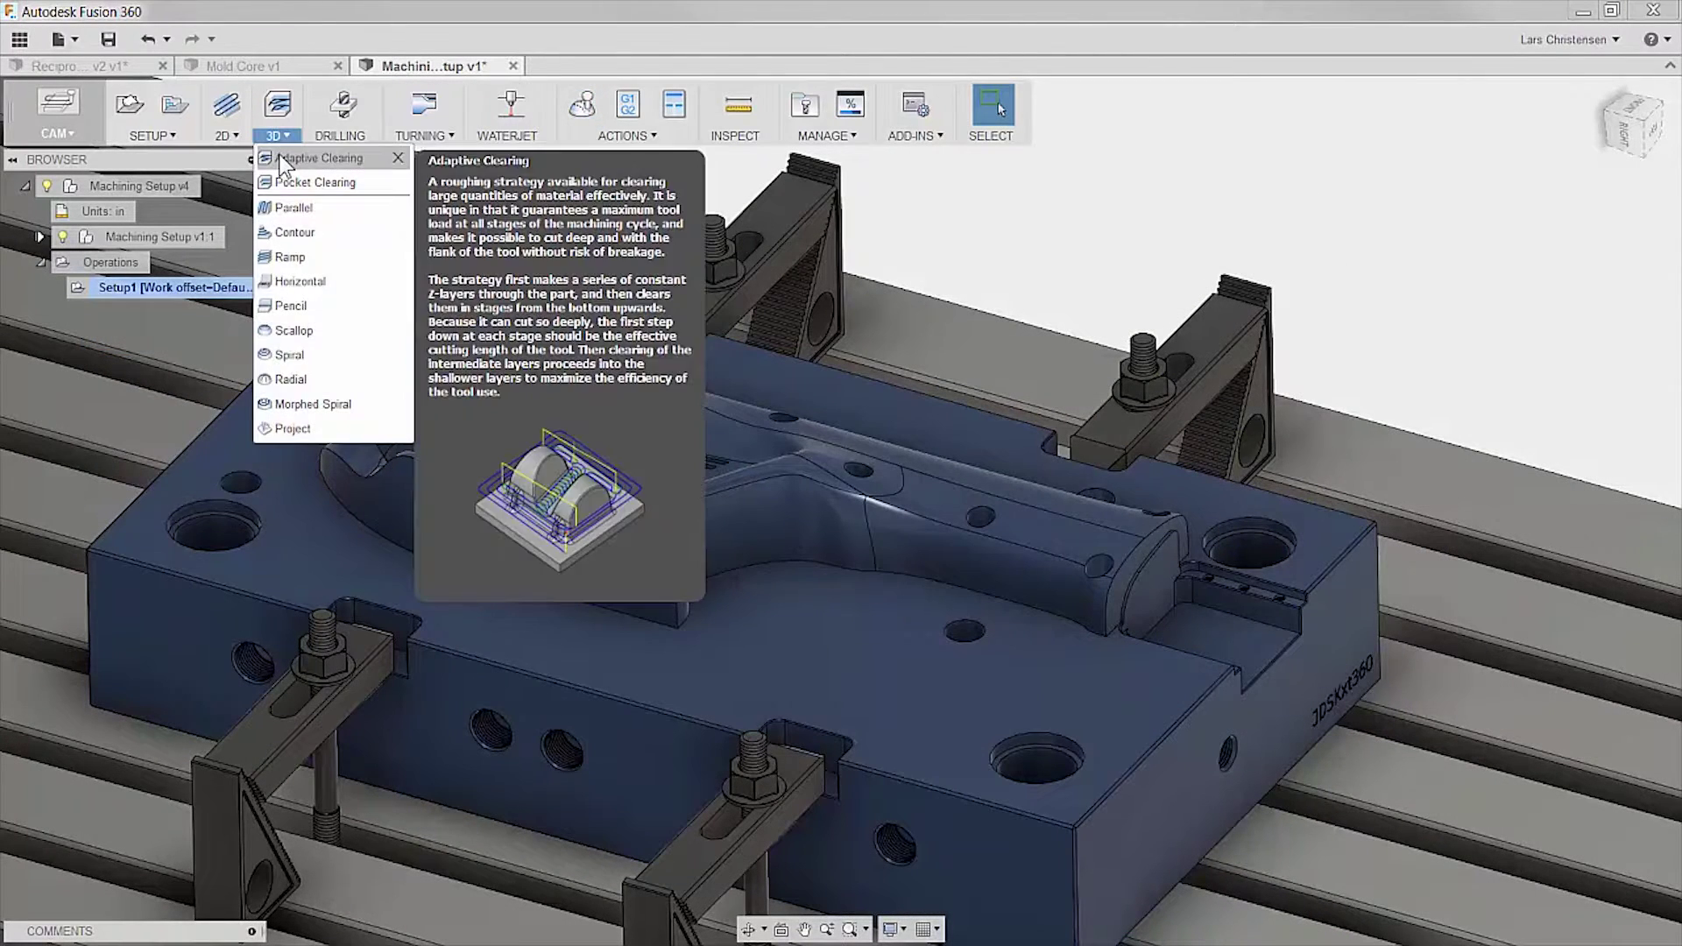
left_click(279, 154)
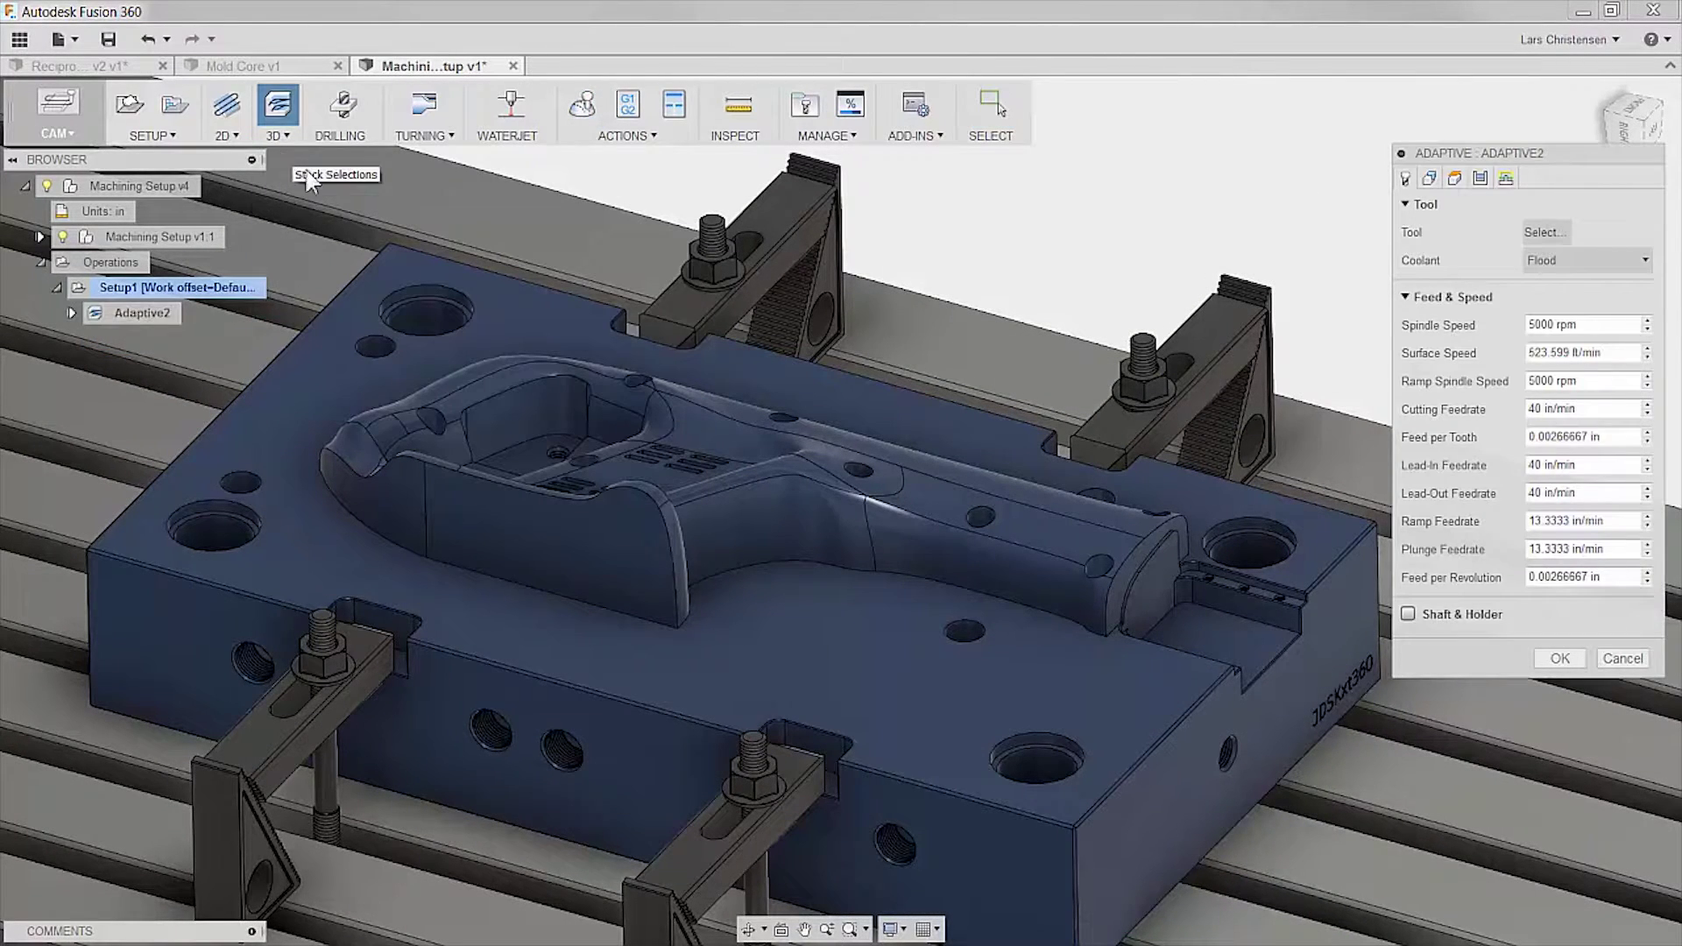
left_click(1544, 232)
left_click(860, 191)
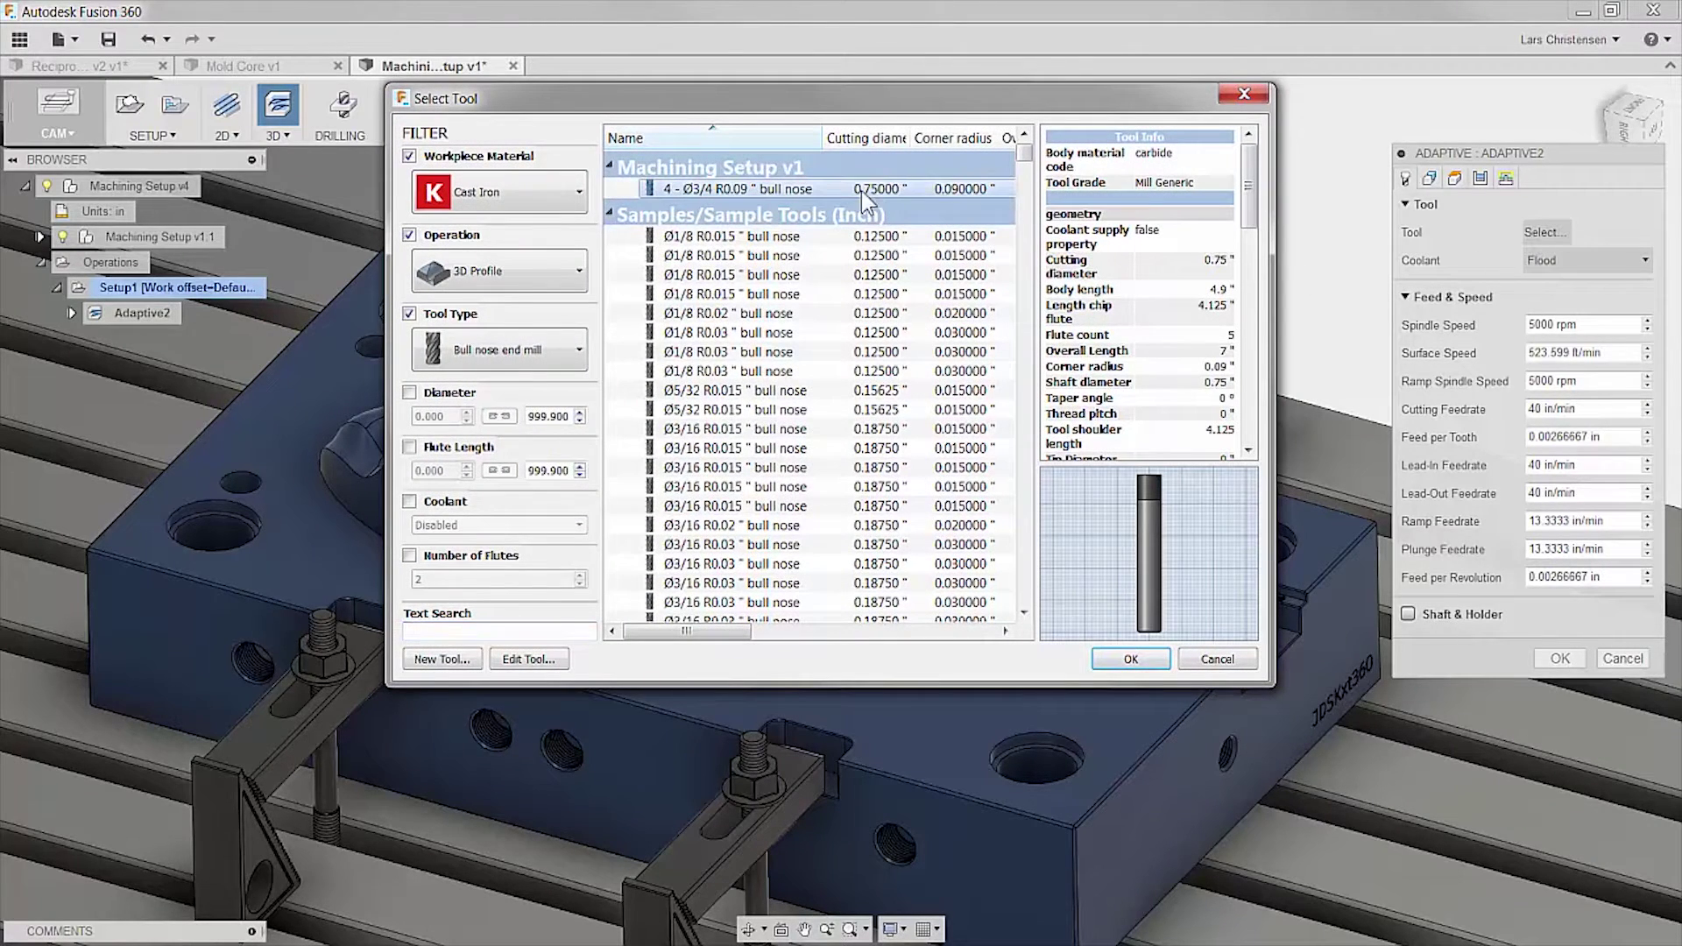
left_click(1128, 659)
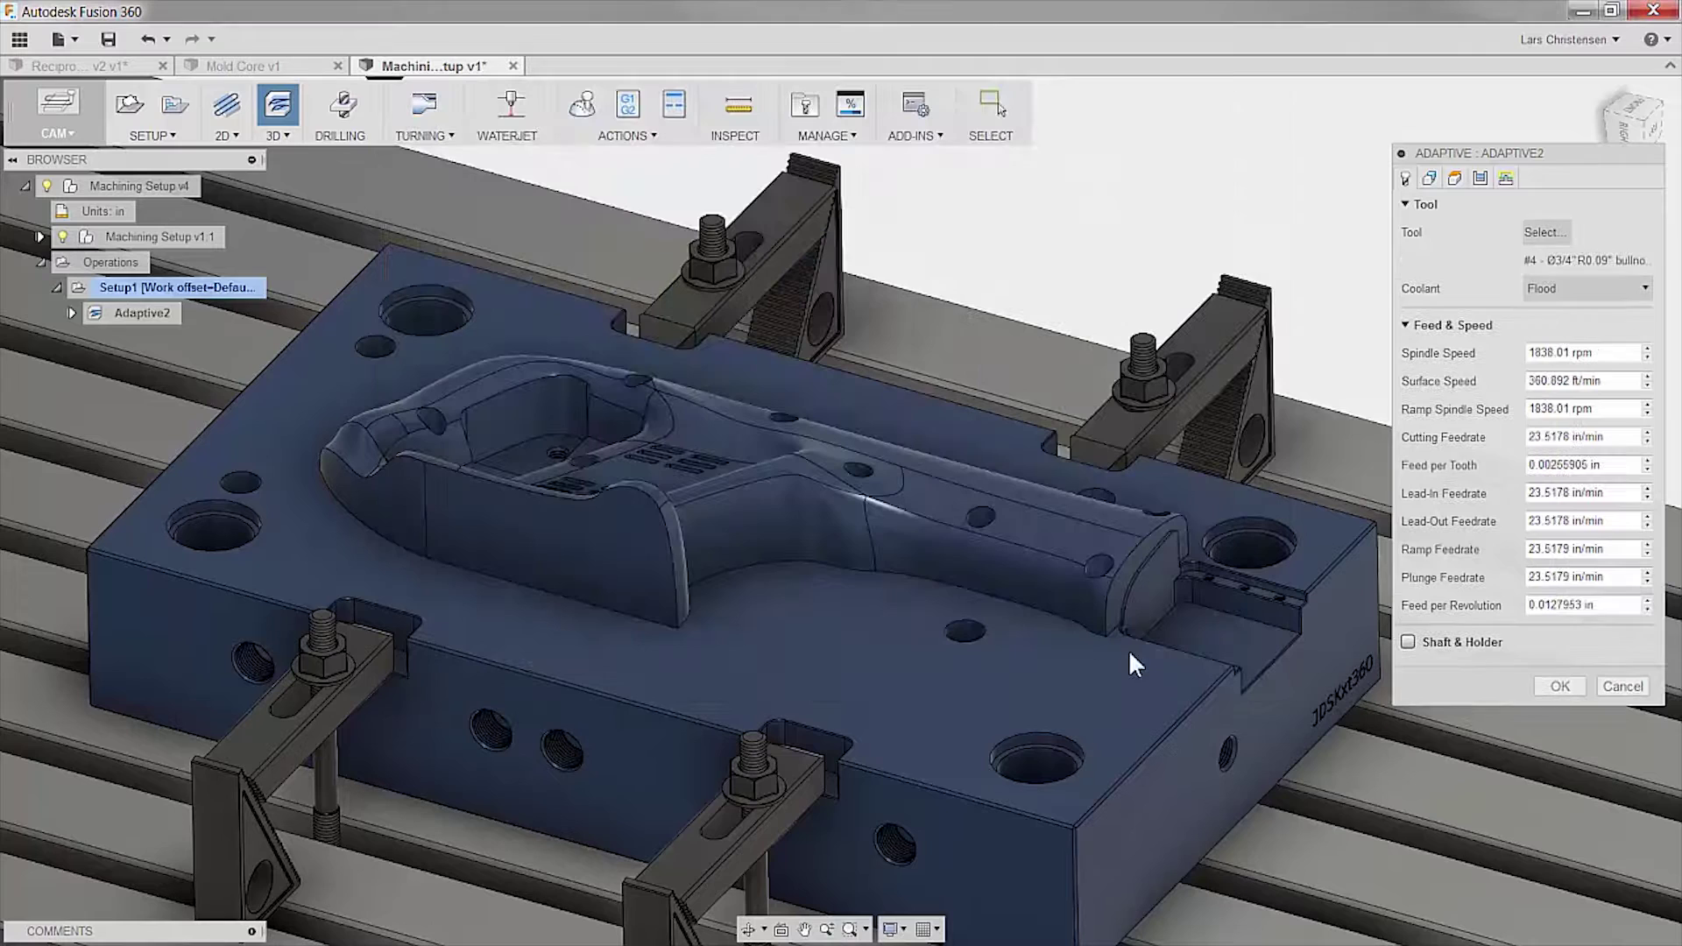
- Set the operation's Bottom Height From to Selection using the picked face
left_click(1430, 179)
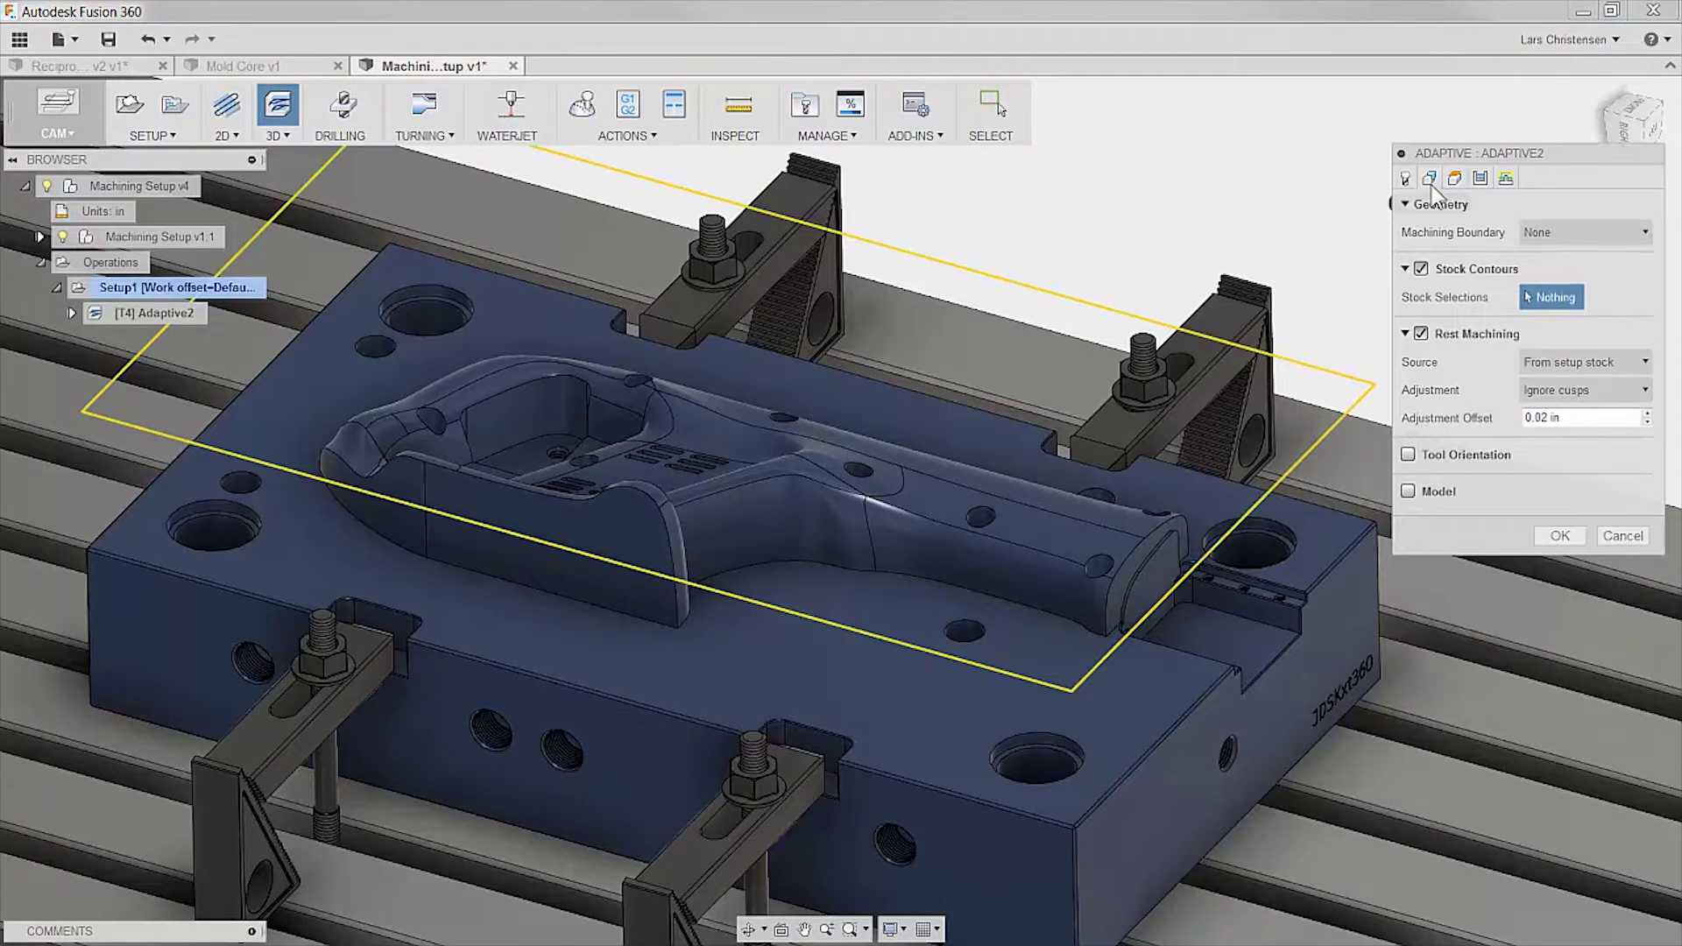
left_click(1454, 179)
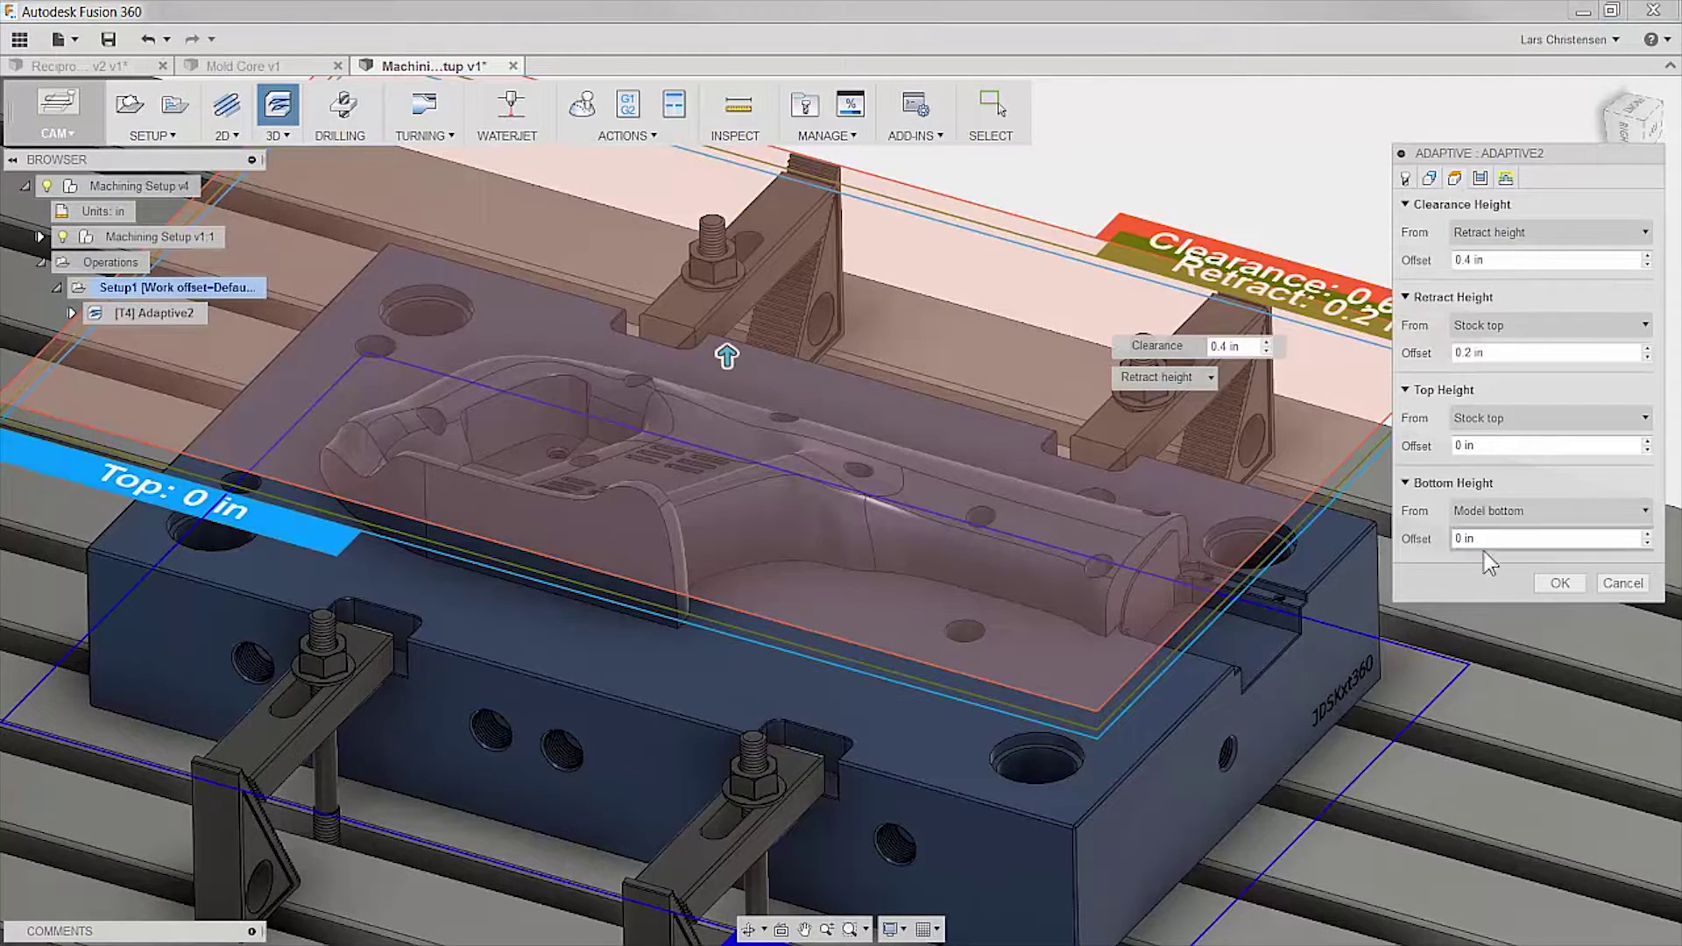
left_click(1573, 517)
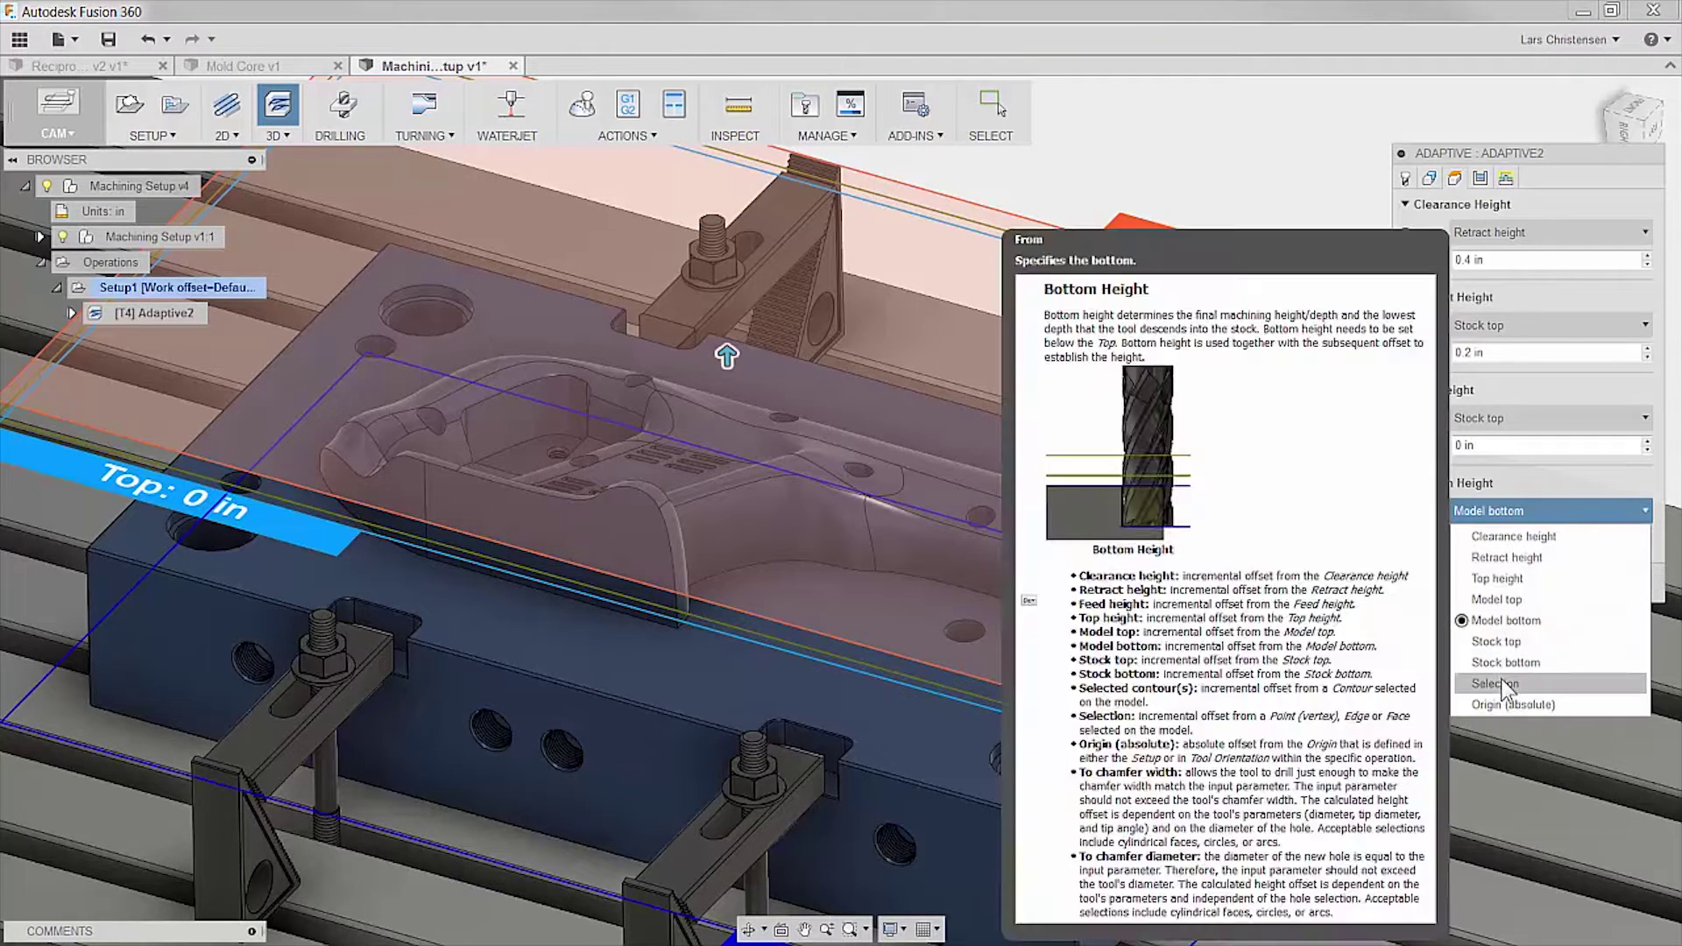
left_click(1494, 687)
left_click(1174, 706)
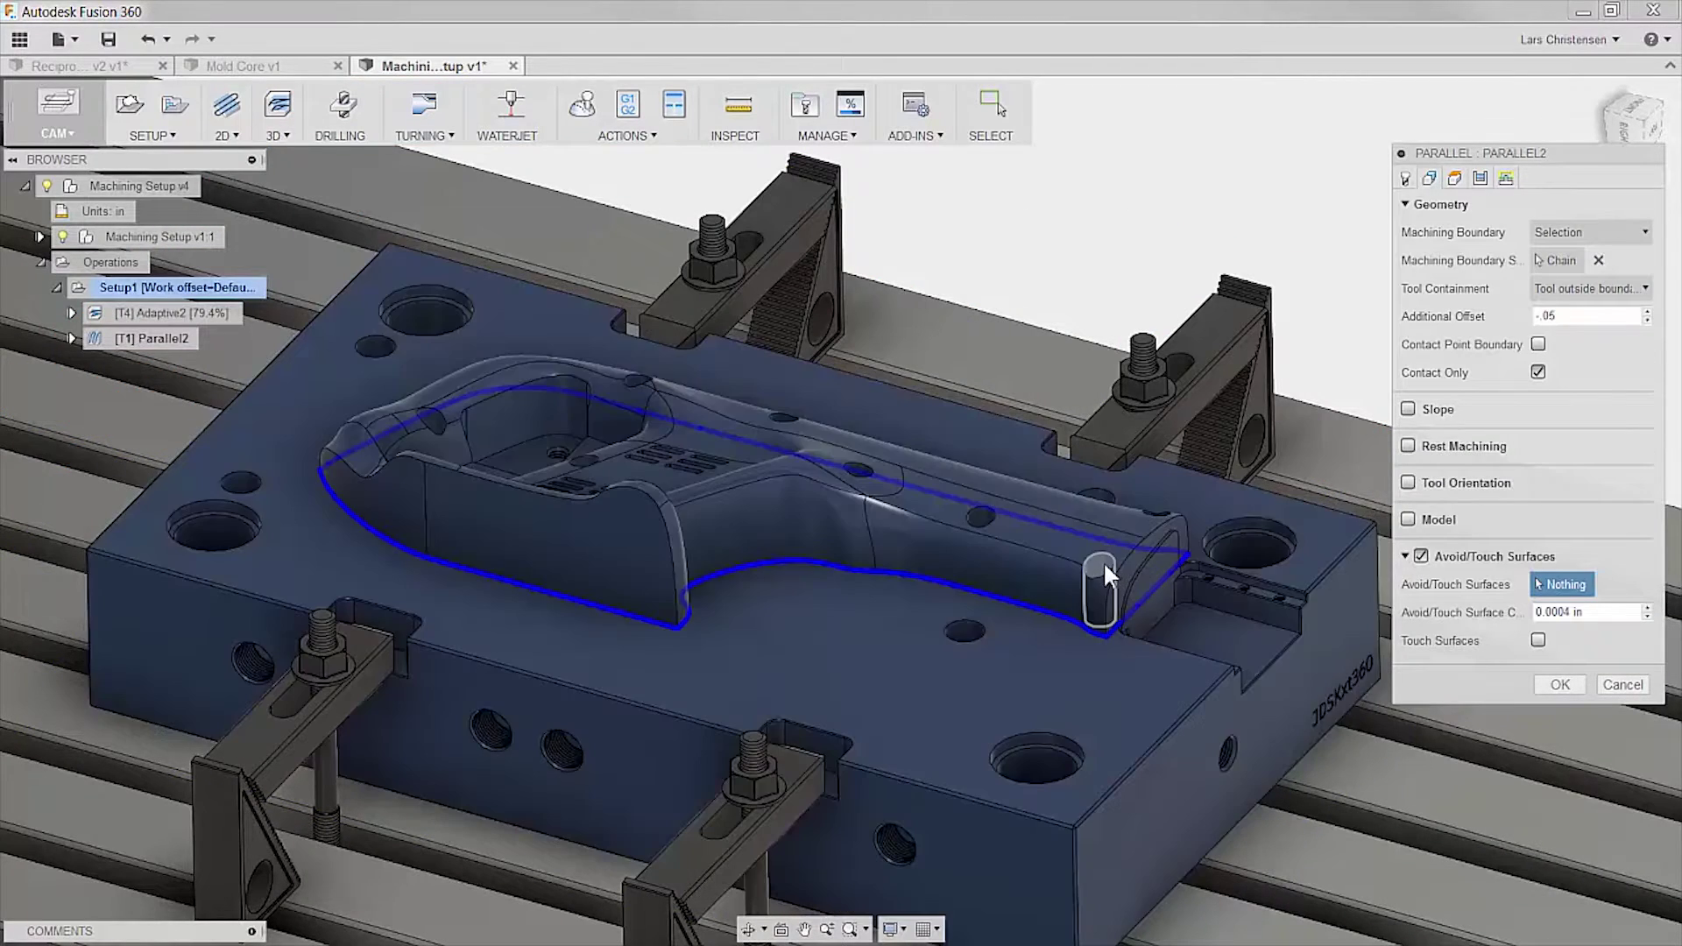
- Pick the three hole faces on top of the part as Parallel2 avoid surfaces
left_click(1102, 561)
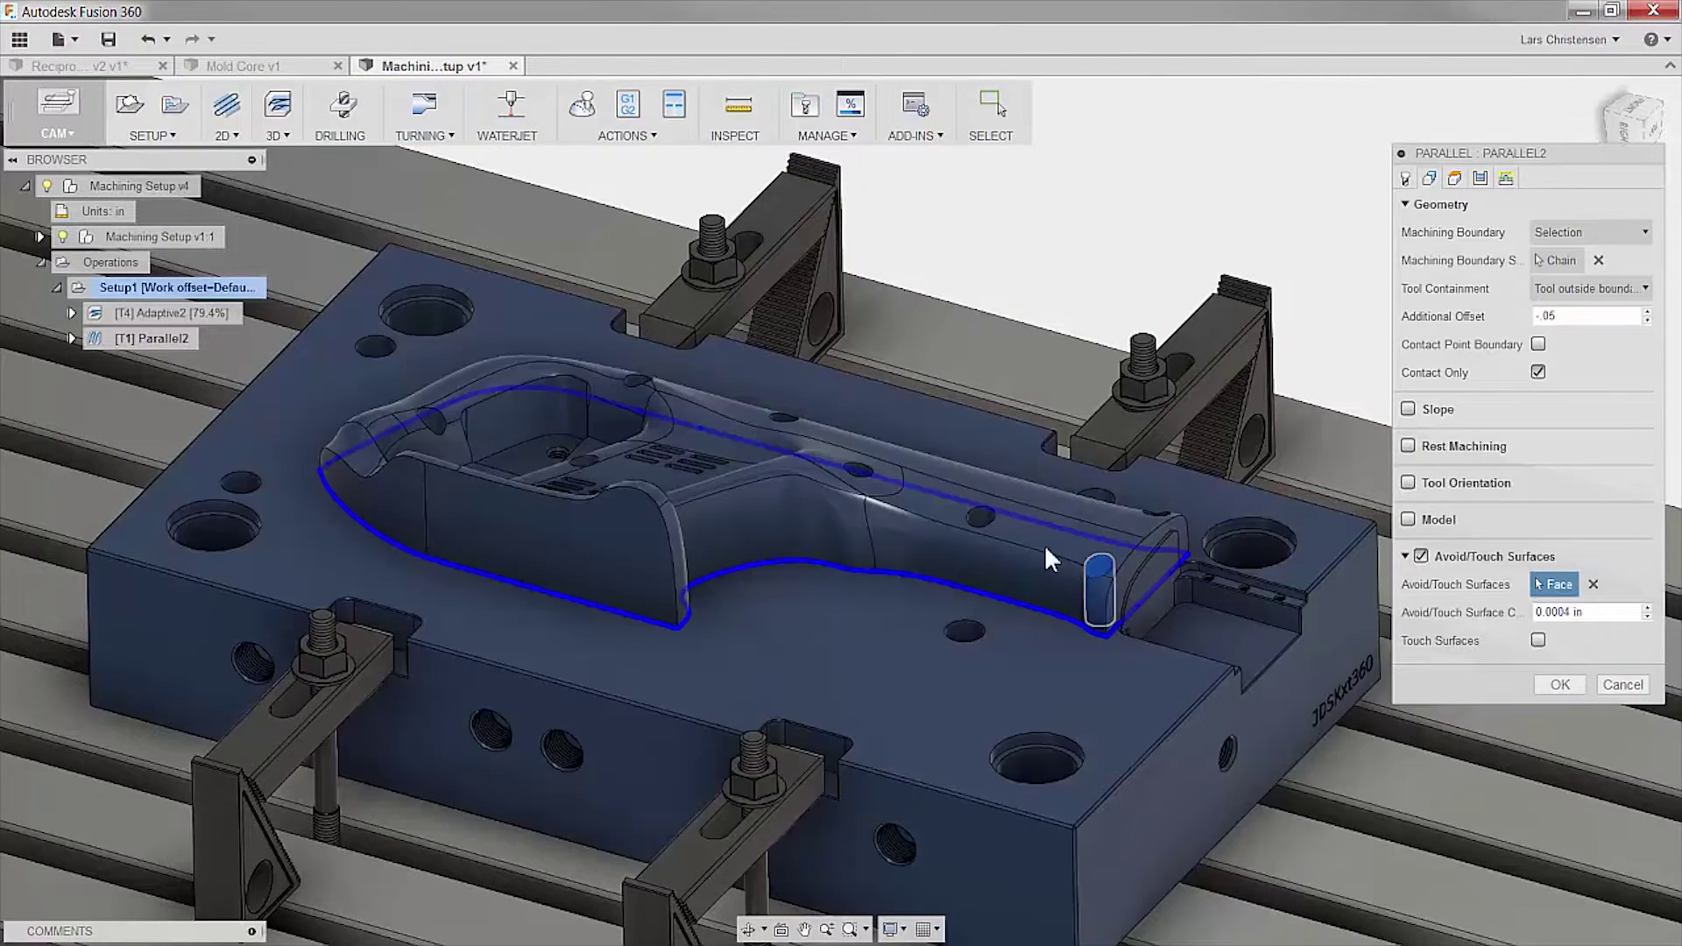
left_click(976, 517)
left_click(860, 468)
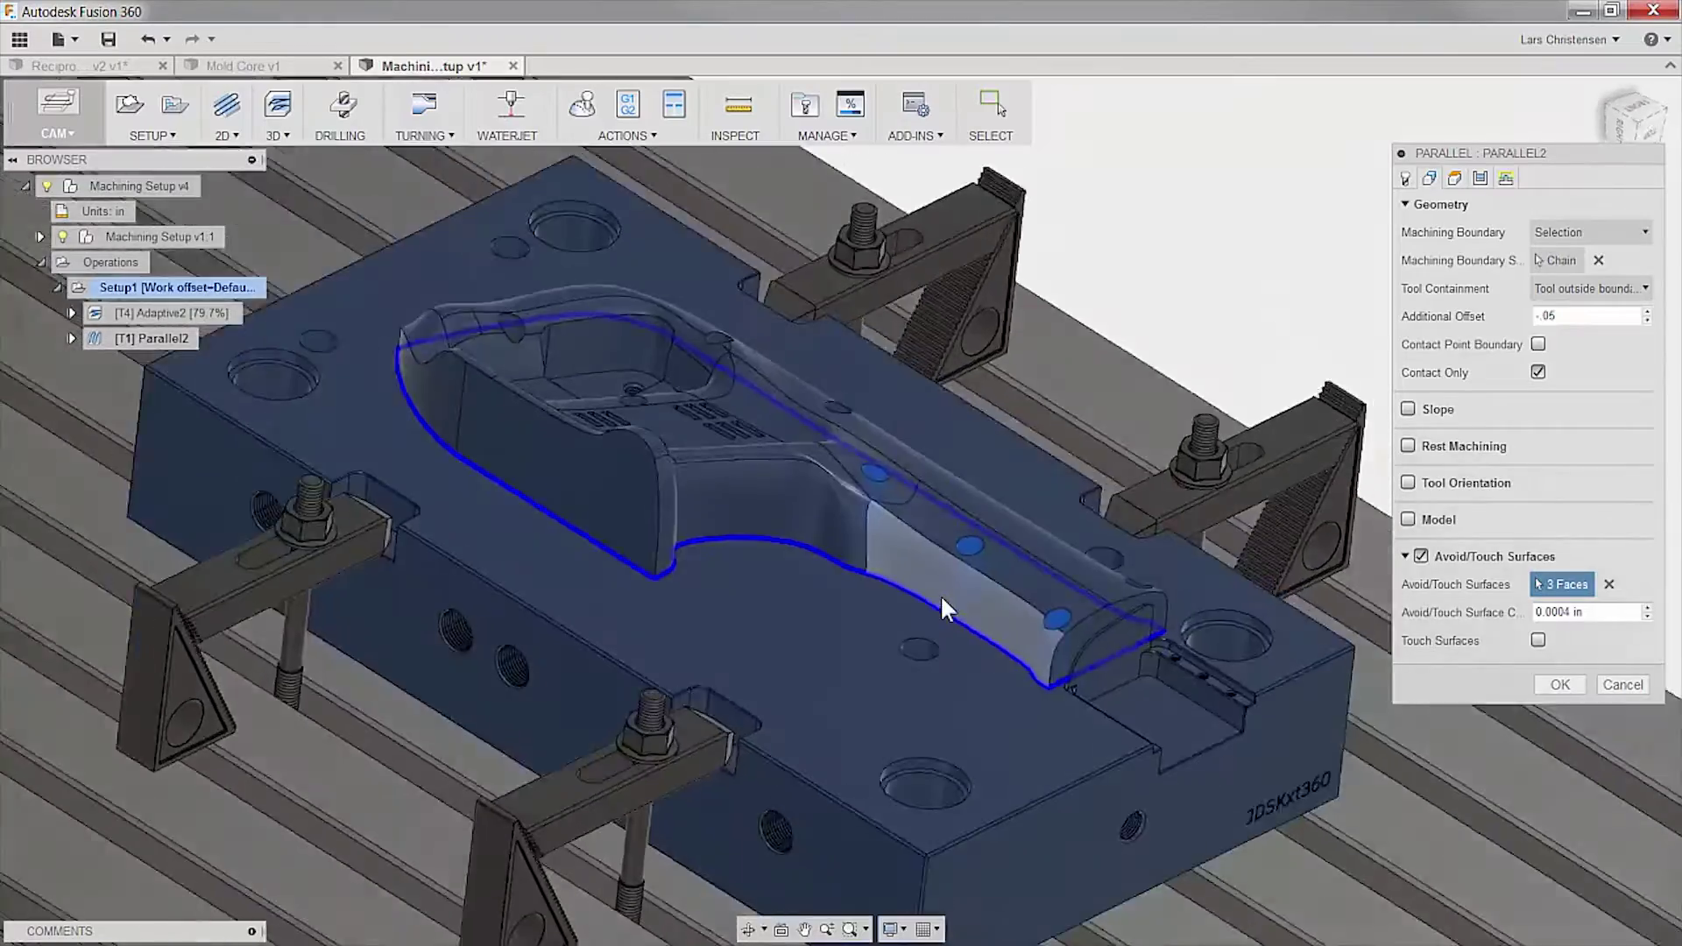
middle_click_drag(939, 594, 823, 733, "shift")
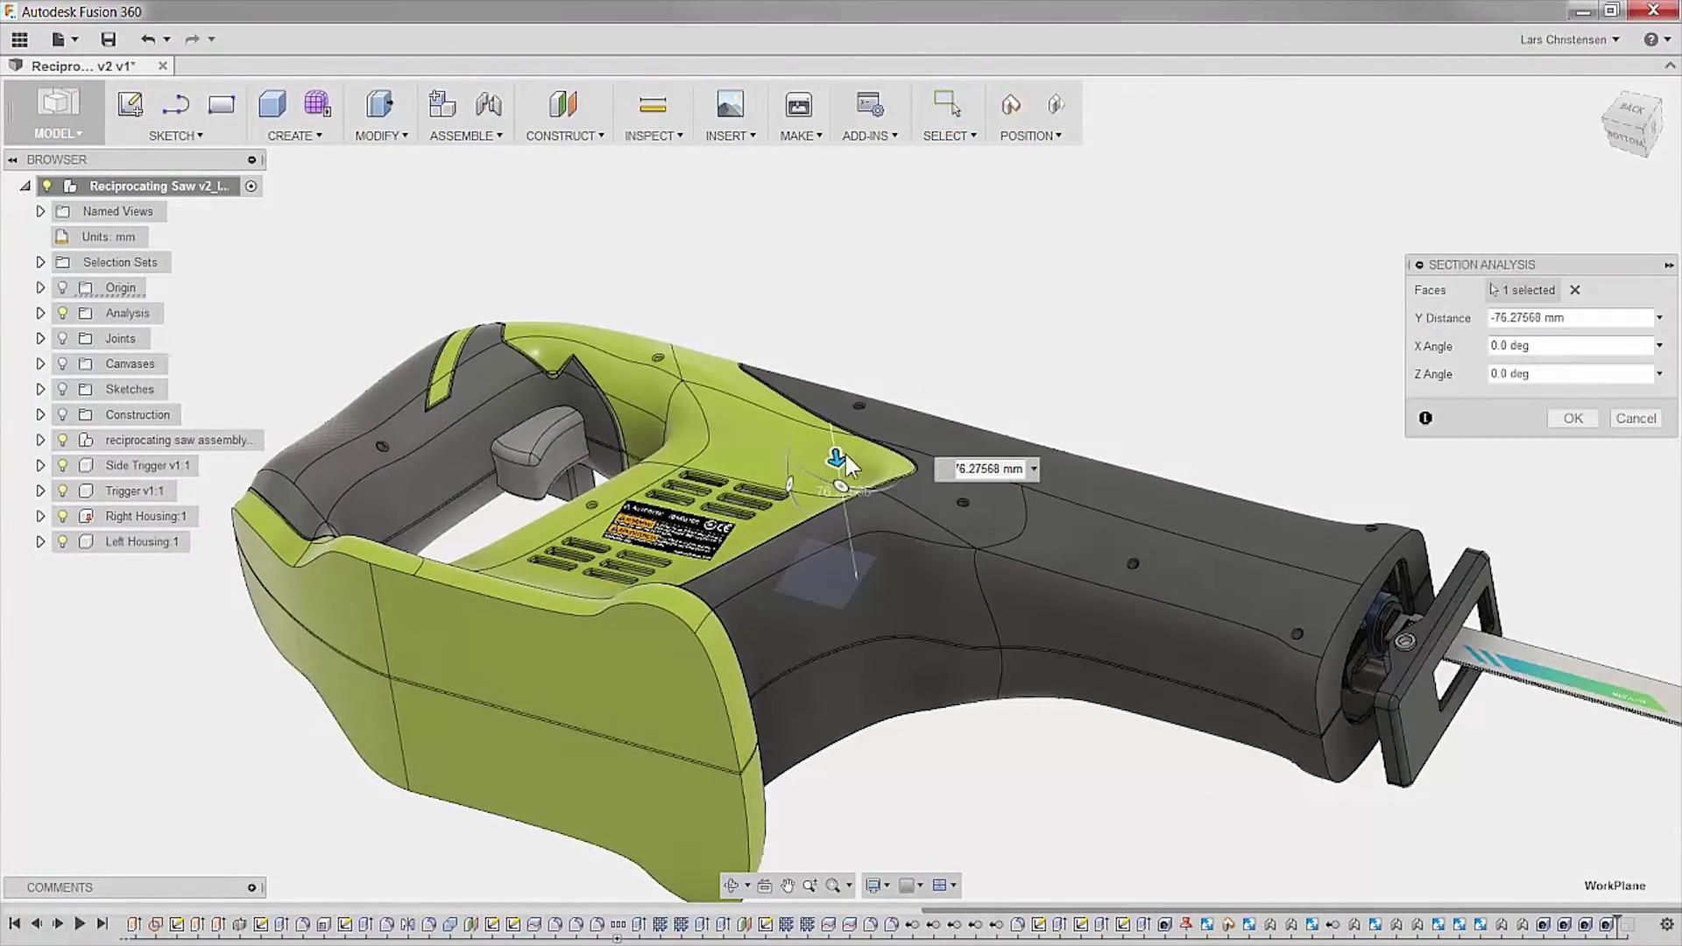
- Cancel the section analysis and hide the saw assembly, Side Trigger, Trigger and Left Housing
left_click_drag(844, 450, 827, 630)
left_click(1636, 418)
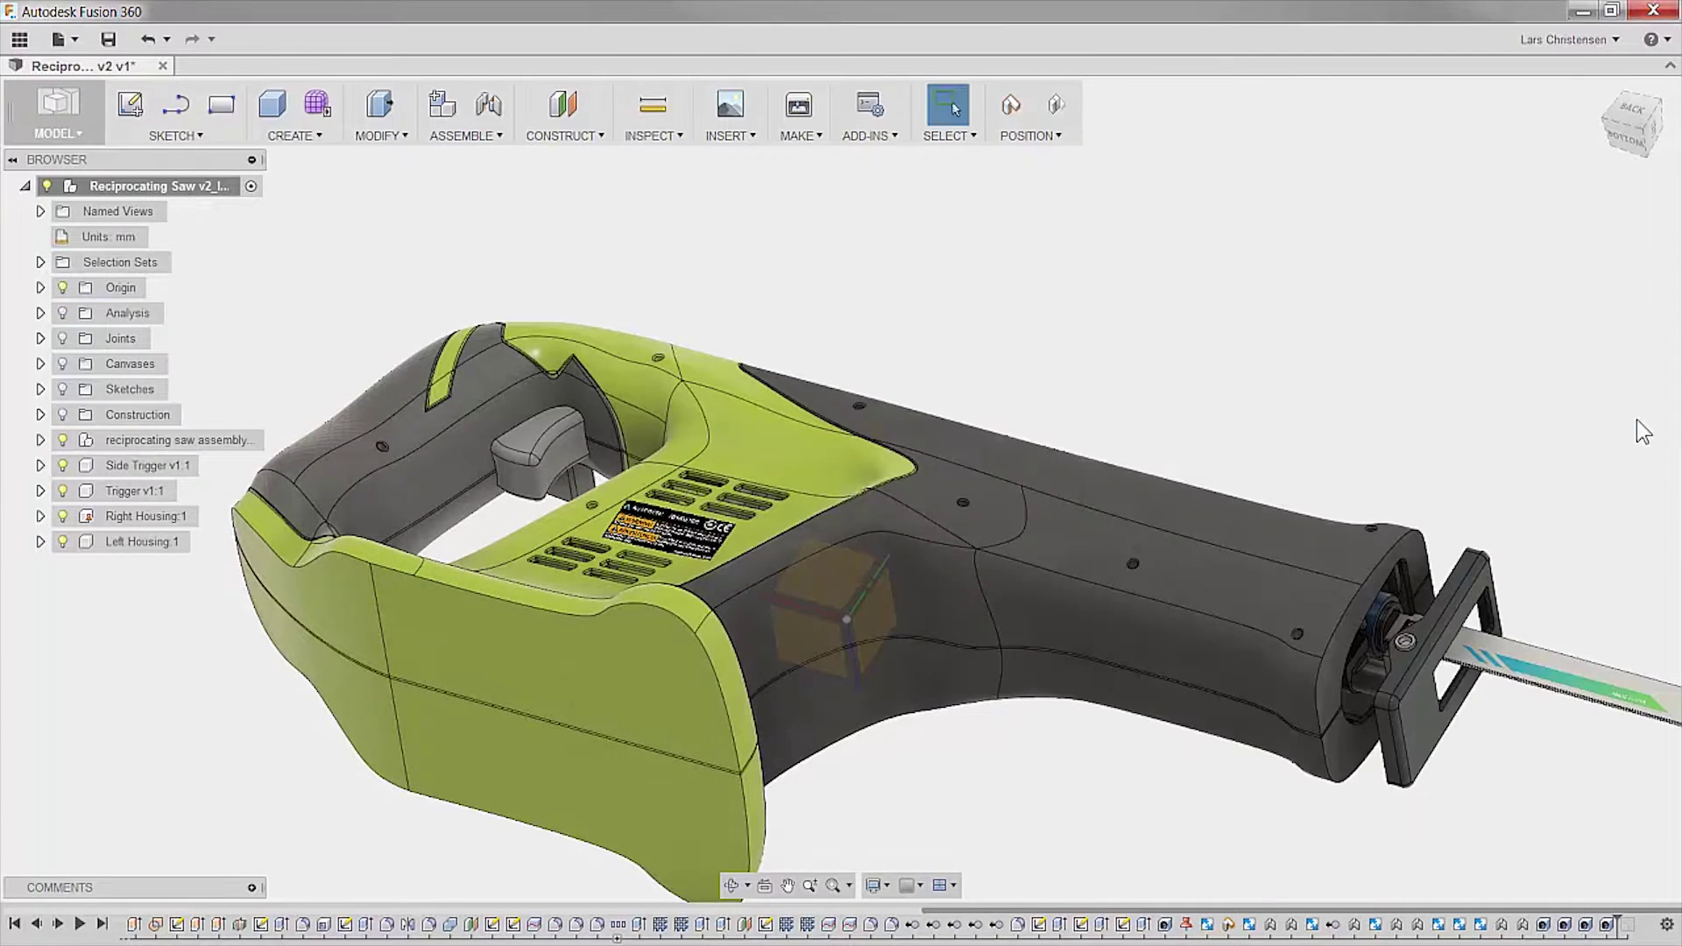
left_click(62, 440)
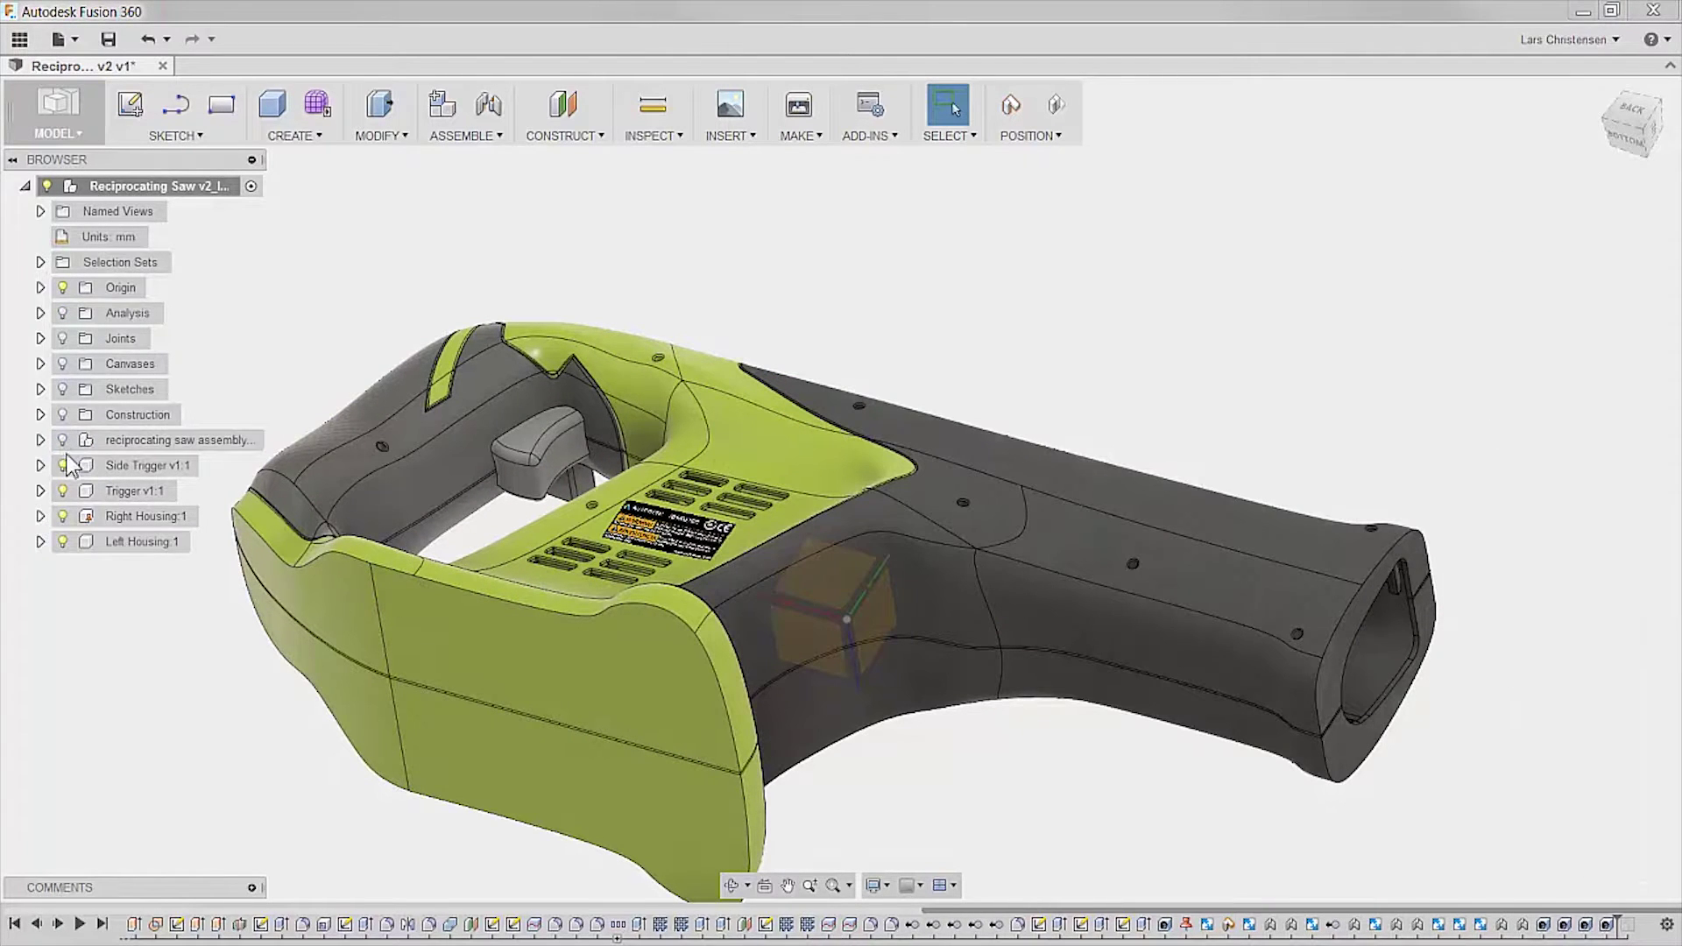
left_click(62, 466)
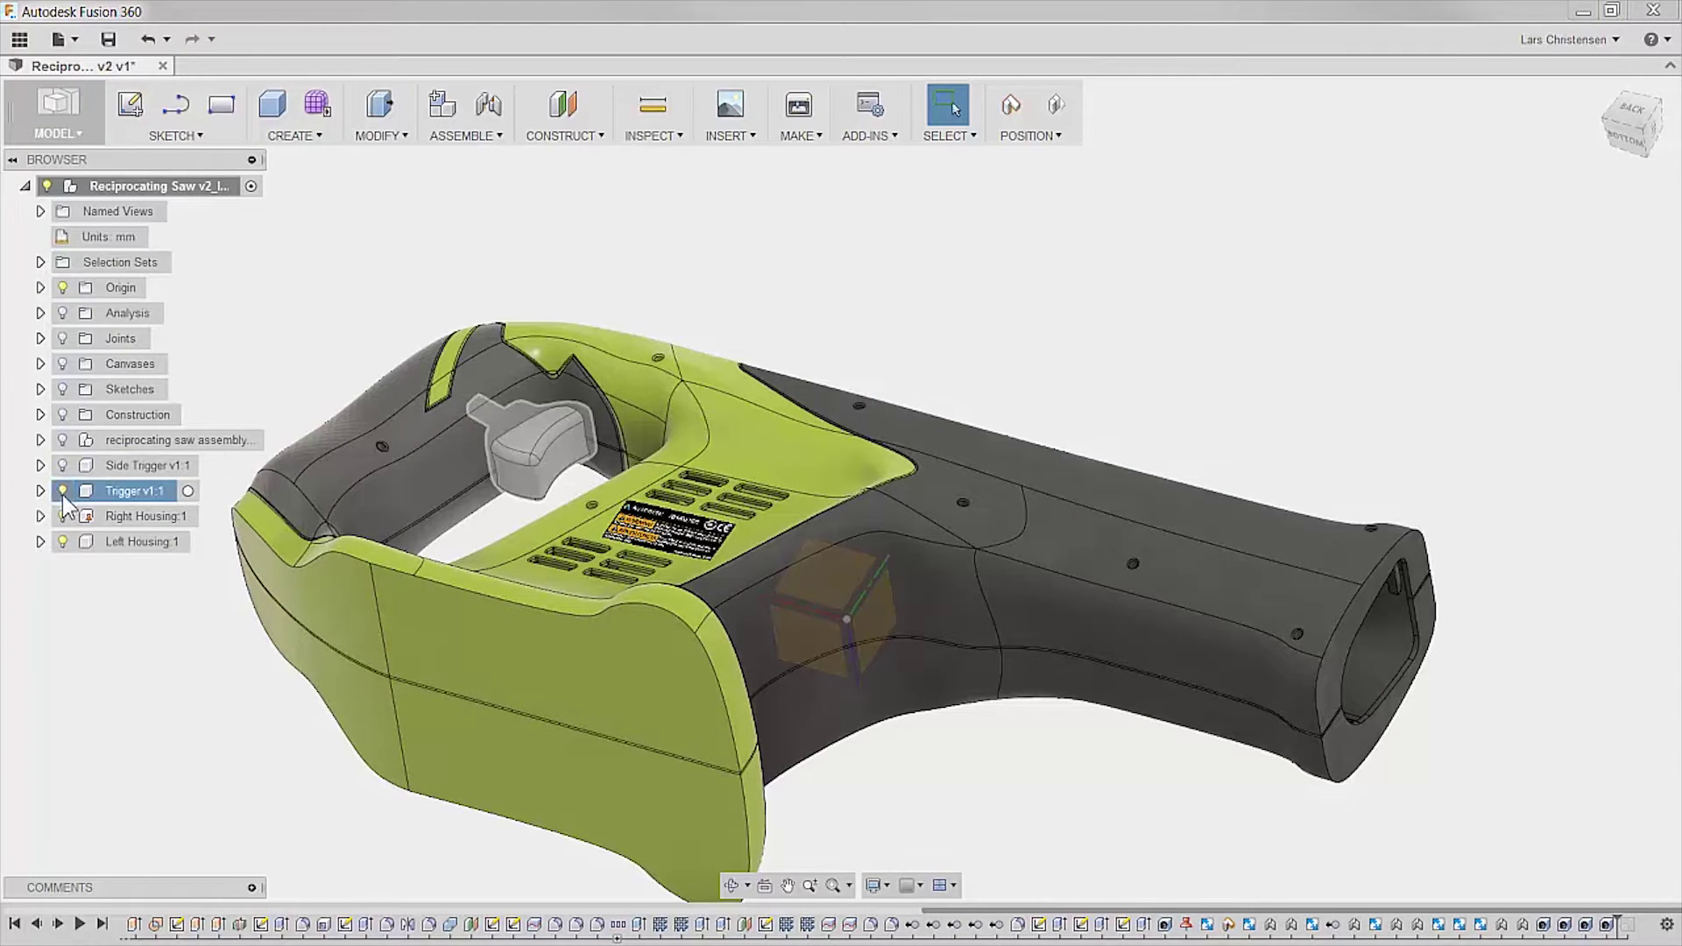
left_click(62, 492)
left_click(62, 541)
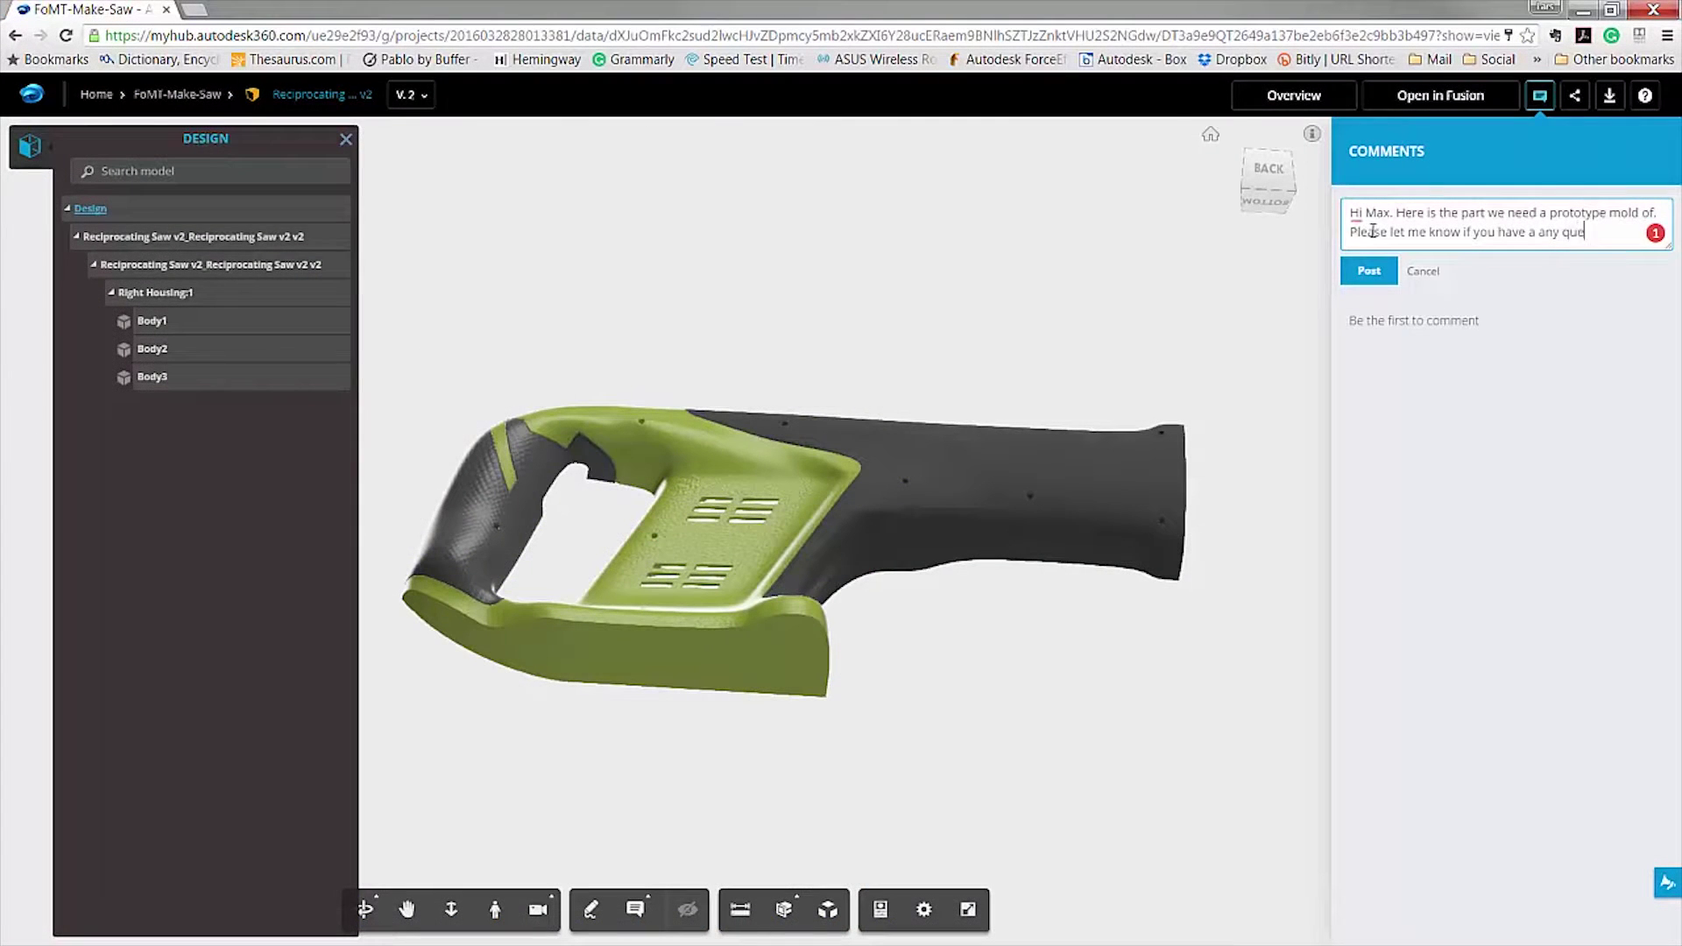
- Finish the 'any questions' comment, sign it with a name, and post it
type("tions.")
key("Return")
type("Dan")
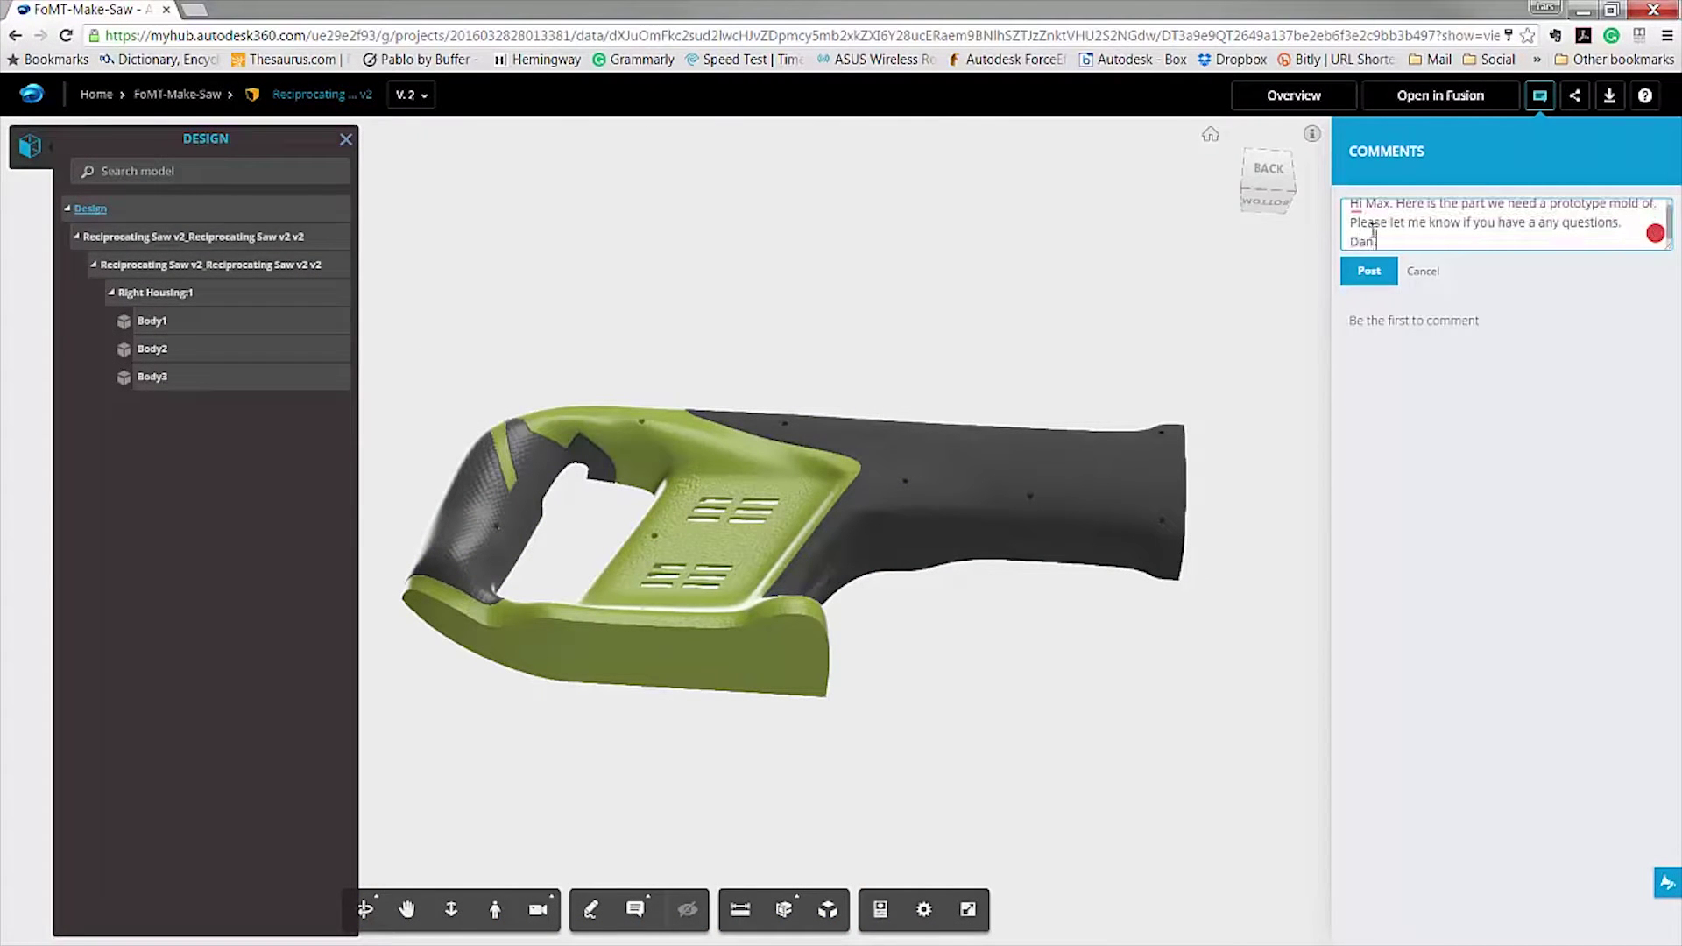
left_click(1371, 272)
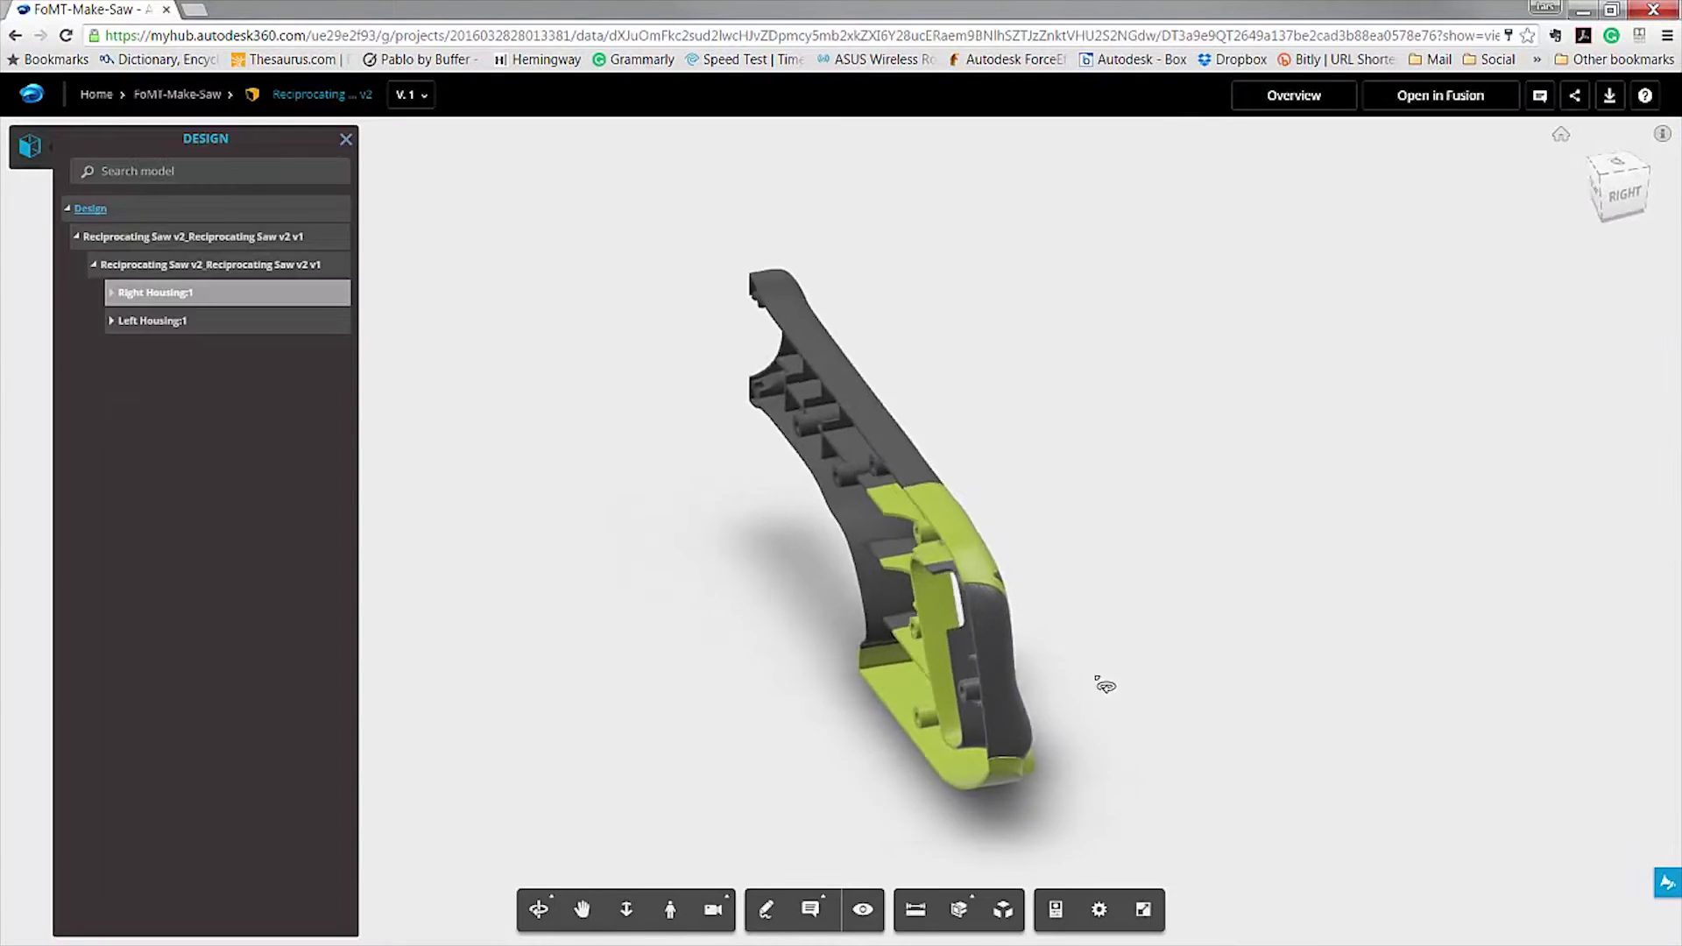
- Reply to the mold request comment with a greeting and 'Alright, we will get on this right'
left_click_drag(1106, 685, 558, 499)
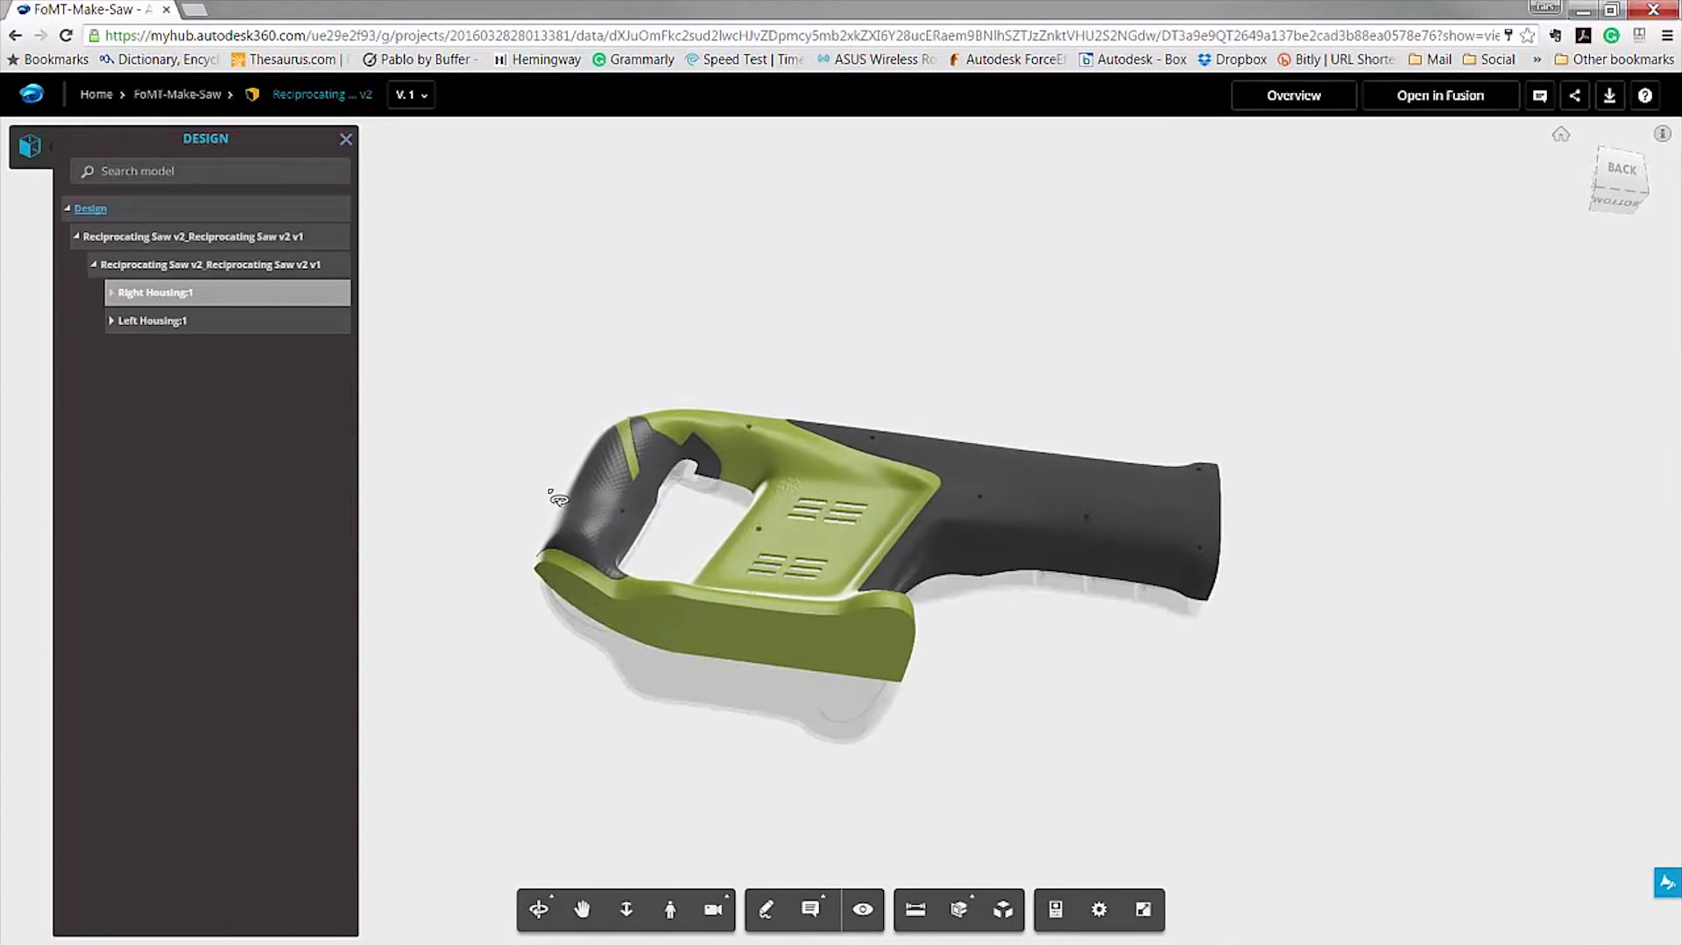
left_click(1540, 96)
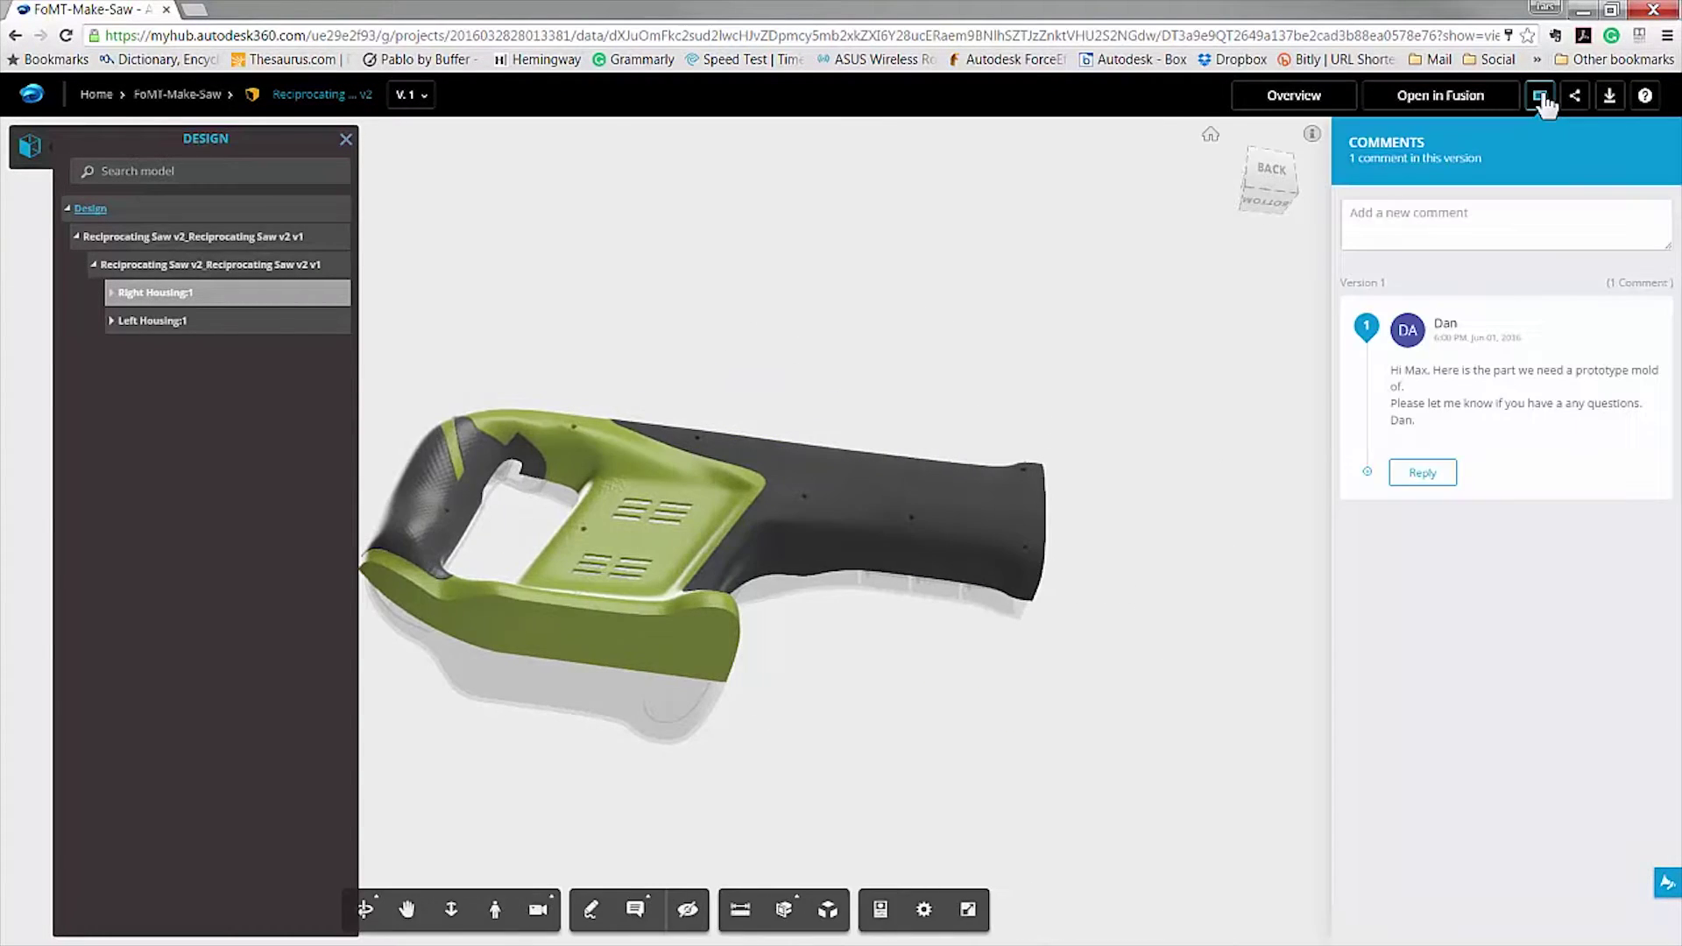
left_click(1422, 473)
type("Hi ")
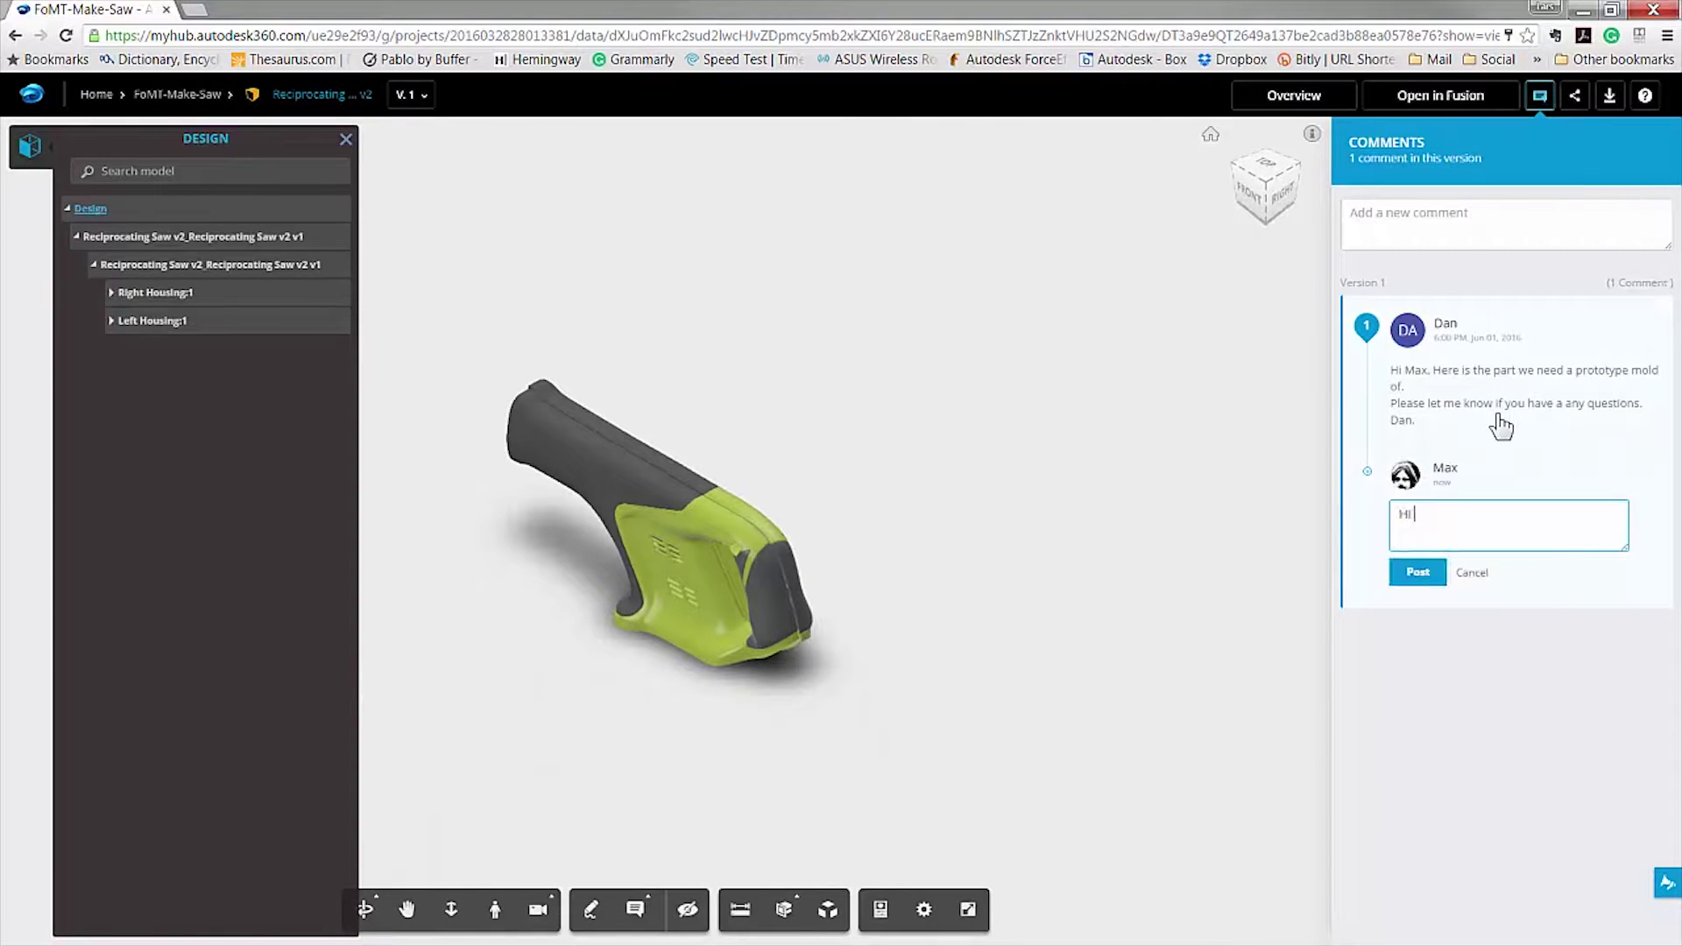
type("Dan, Alright, we will get on this right")
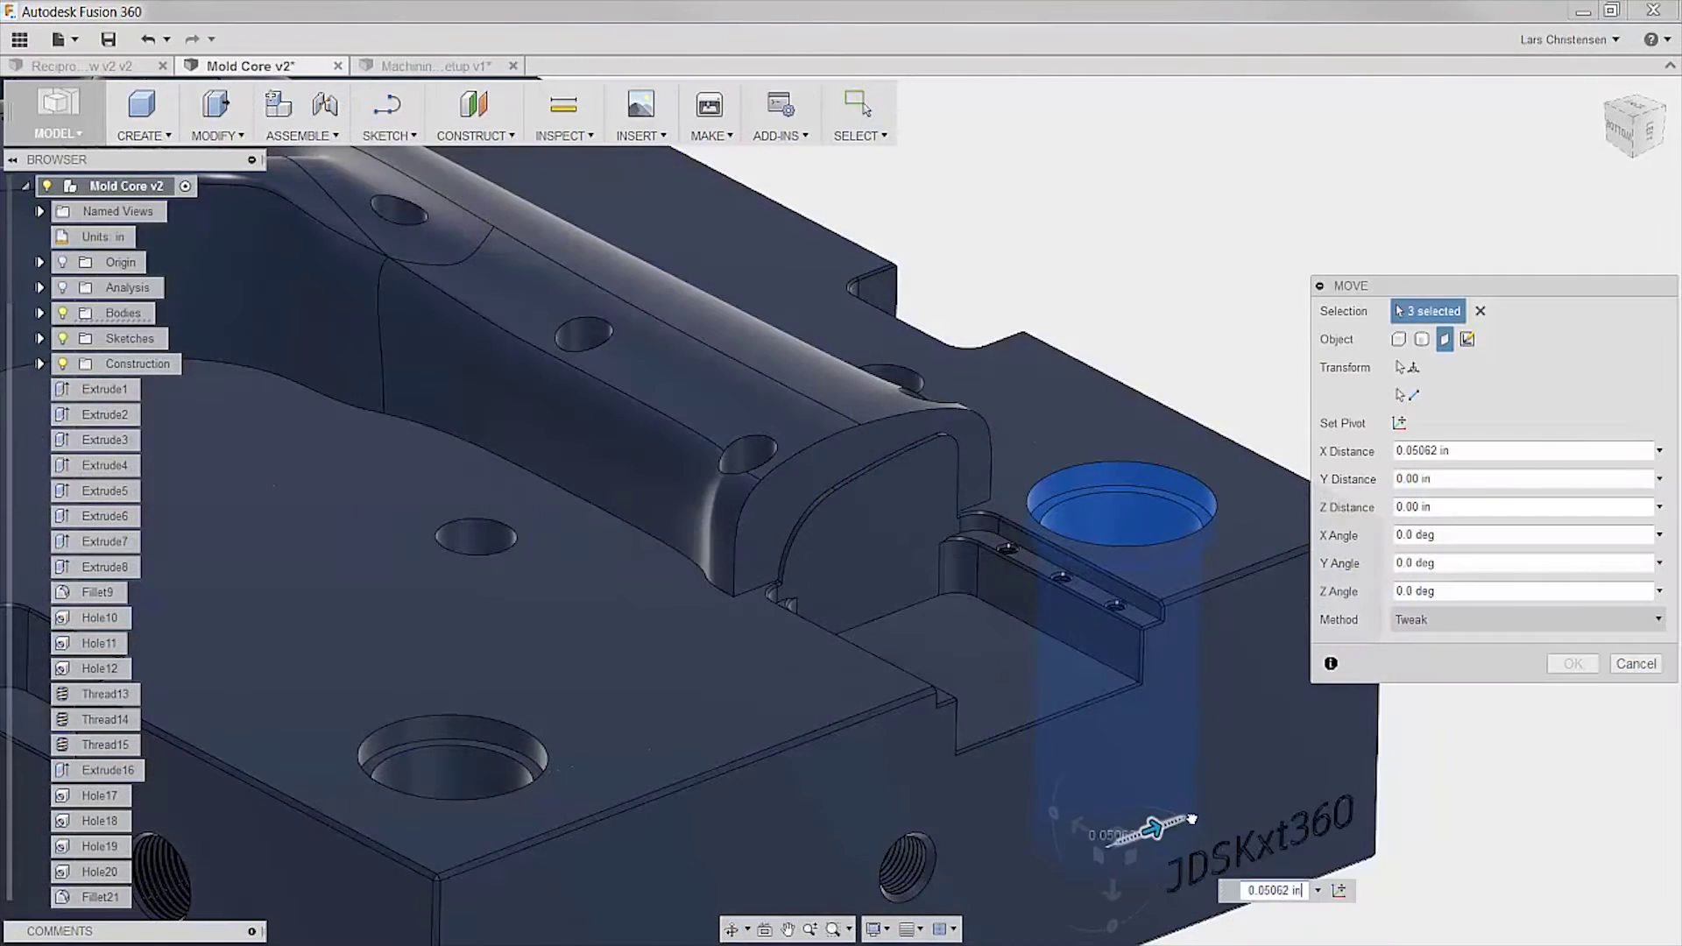
- Drag the pin cylinder along X and select the X Distance value for editing
left_click_drag(1143, 811, 1183, 815)
left_click(1476, 457)
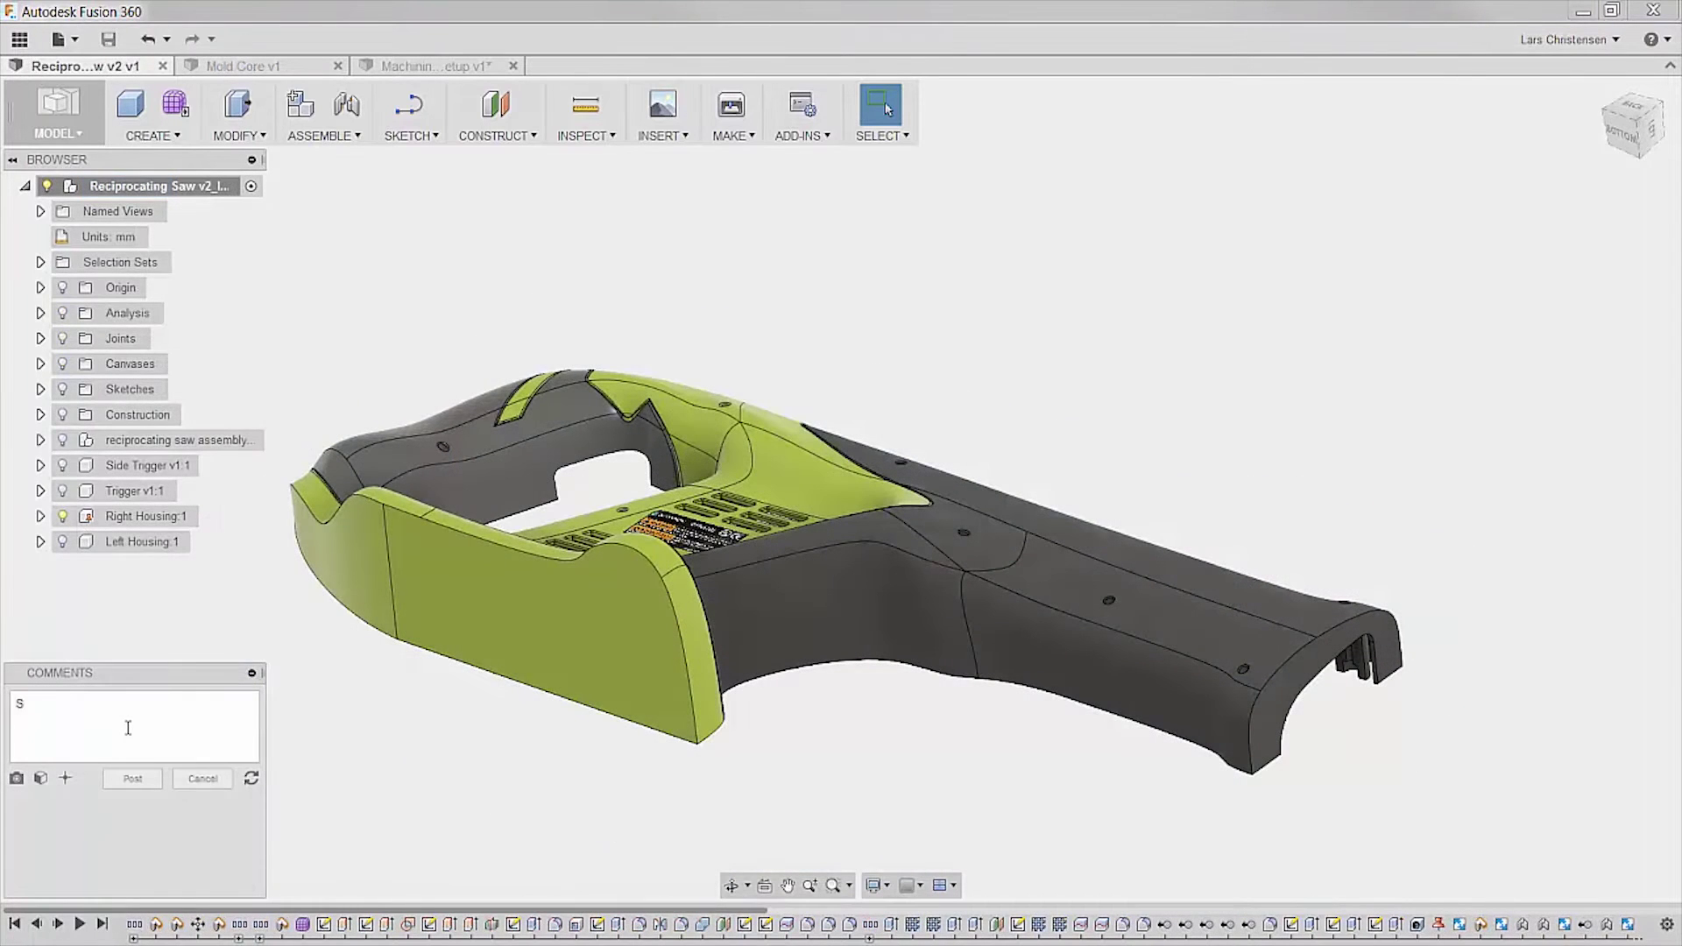
- Post the comment 'Hope you did not program the part' on the saw design
type("Hope you did not program the part yet!!!")
left_click(132, 778)
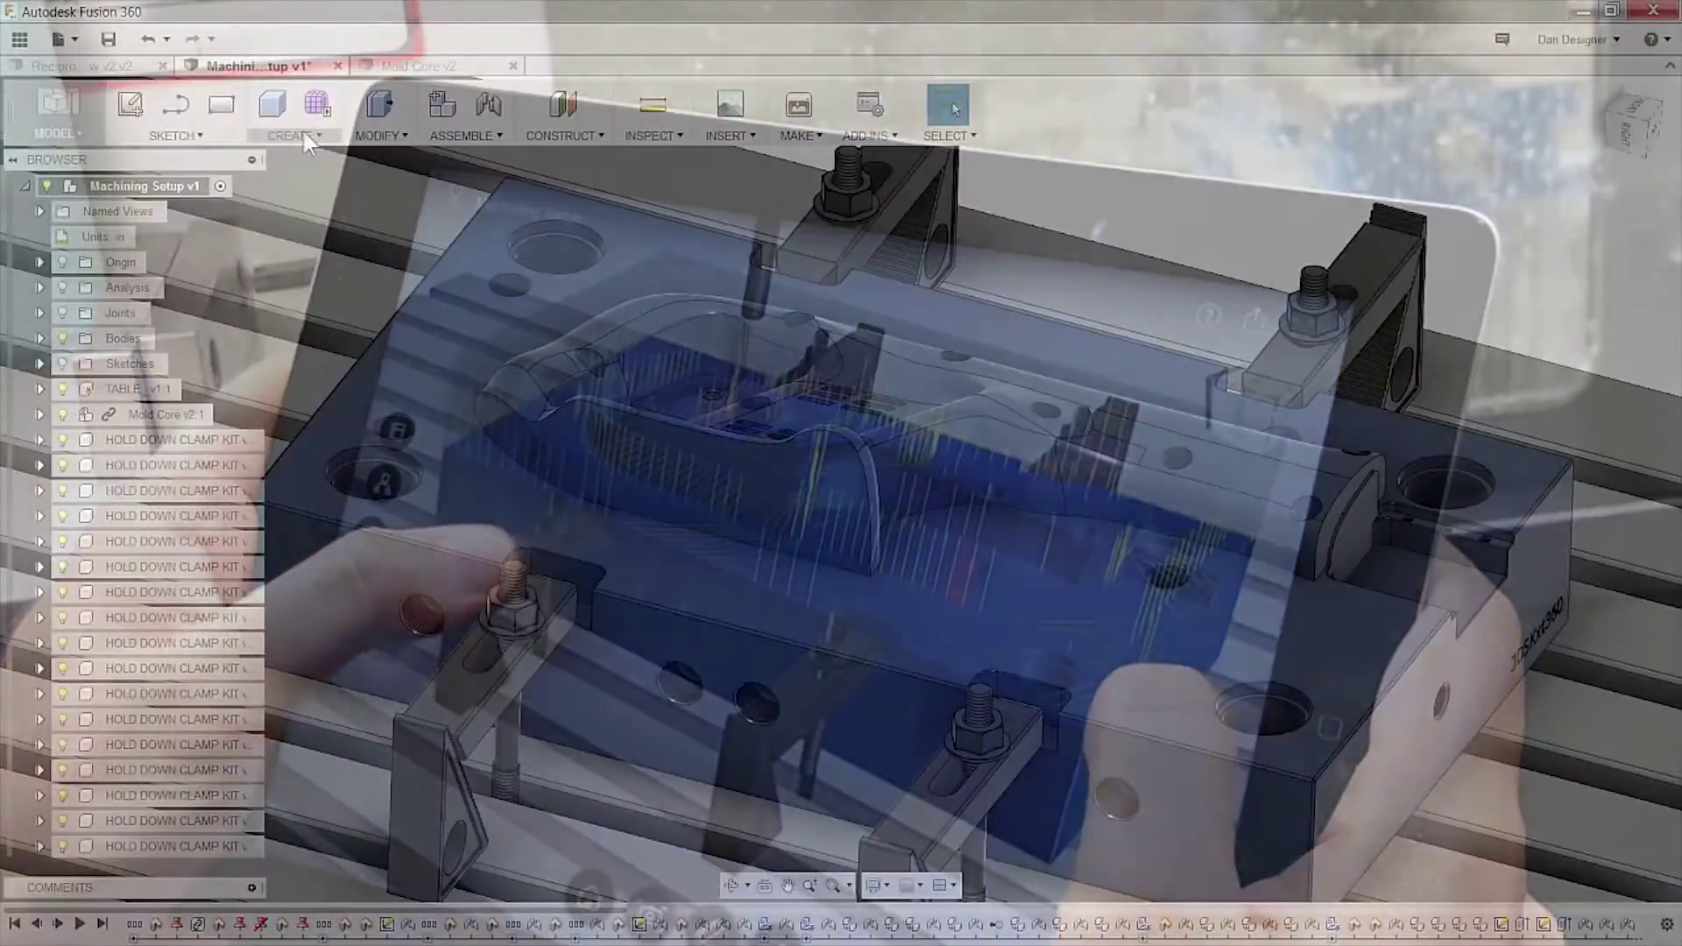
left_click(304, 134)
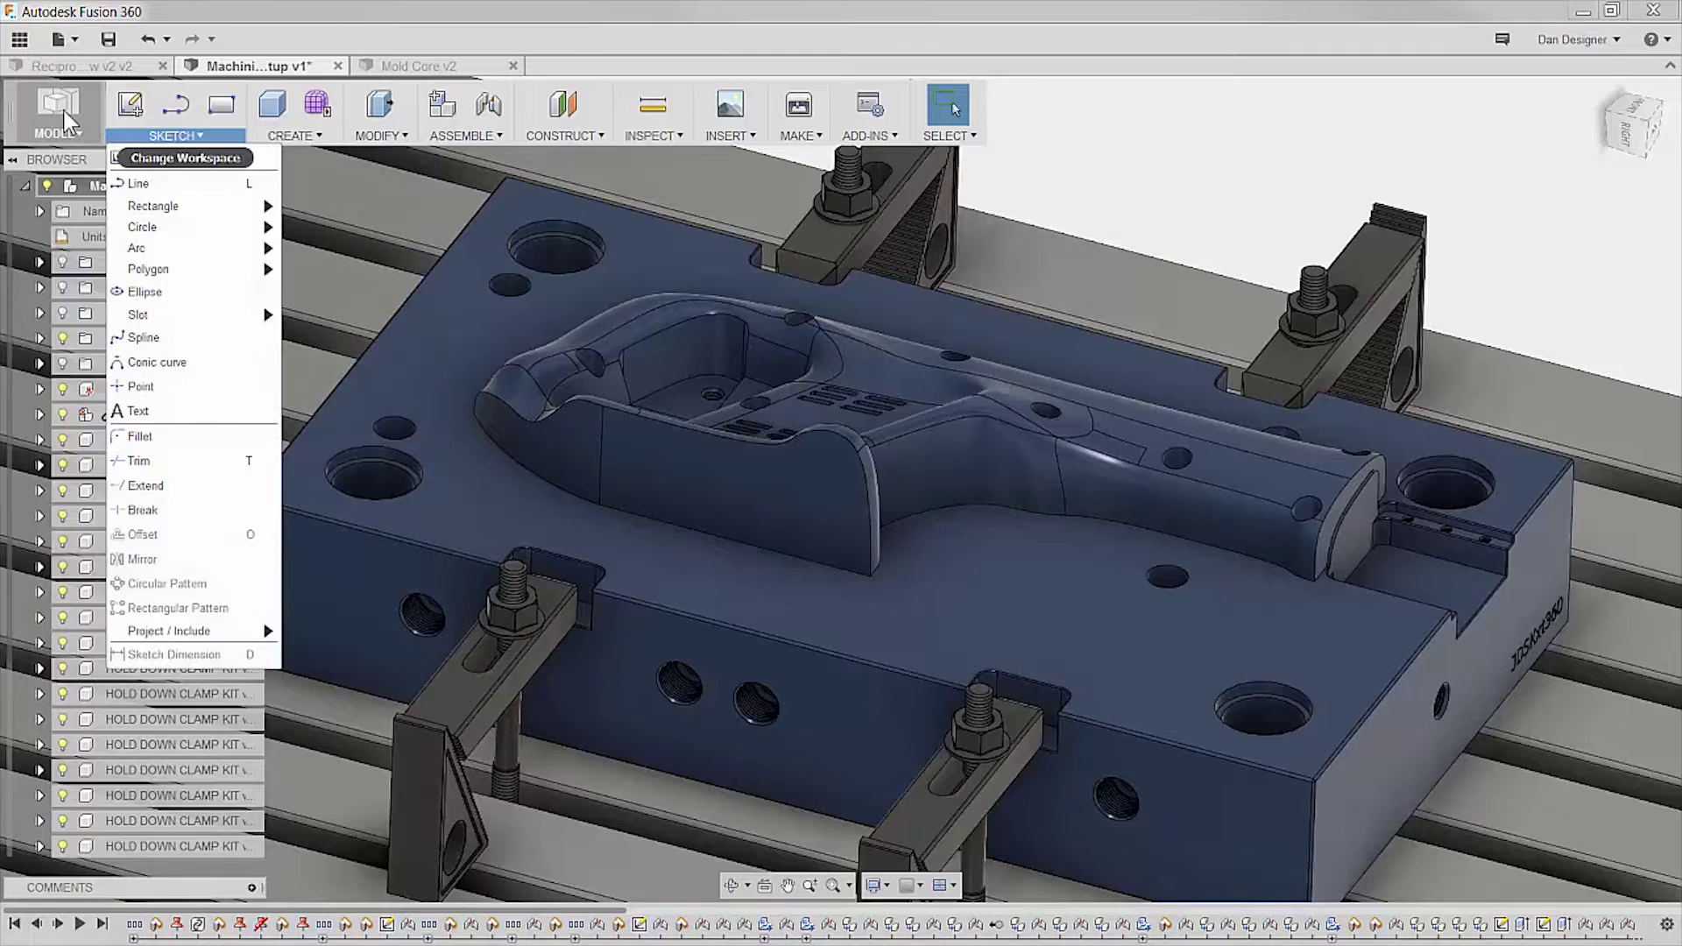
- Switch to the CAM workspace and create a new 3D Adaptive Clearing operation
left_click(61, 115)
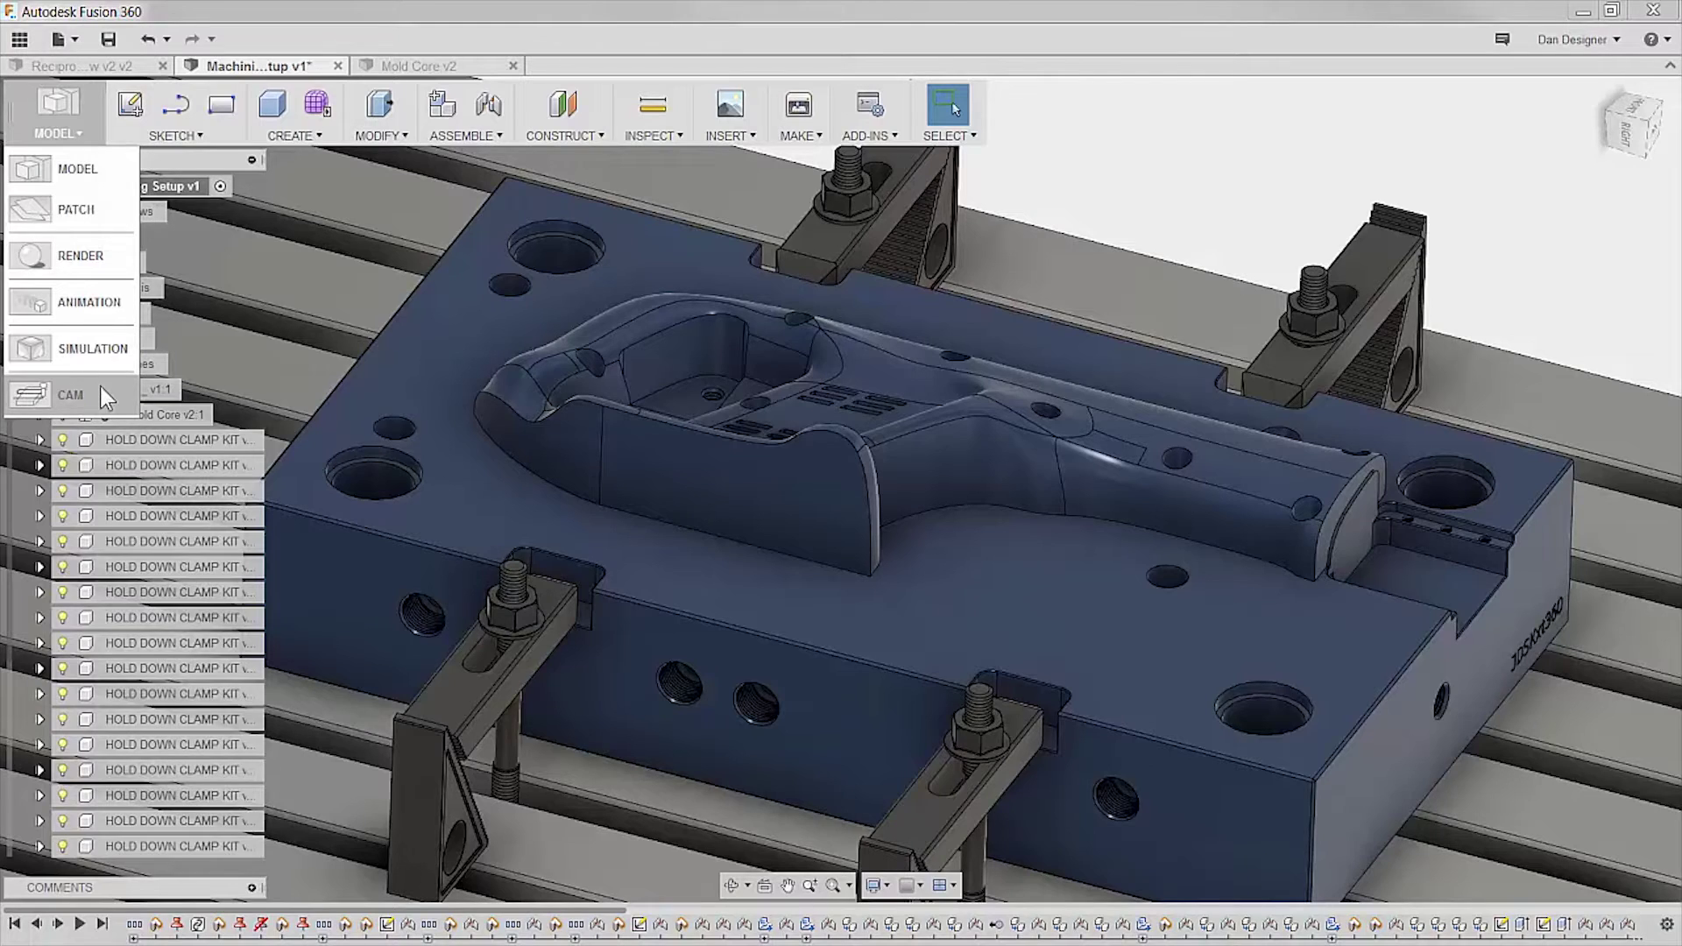
left_click(100, 396)
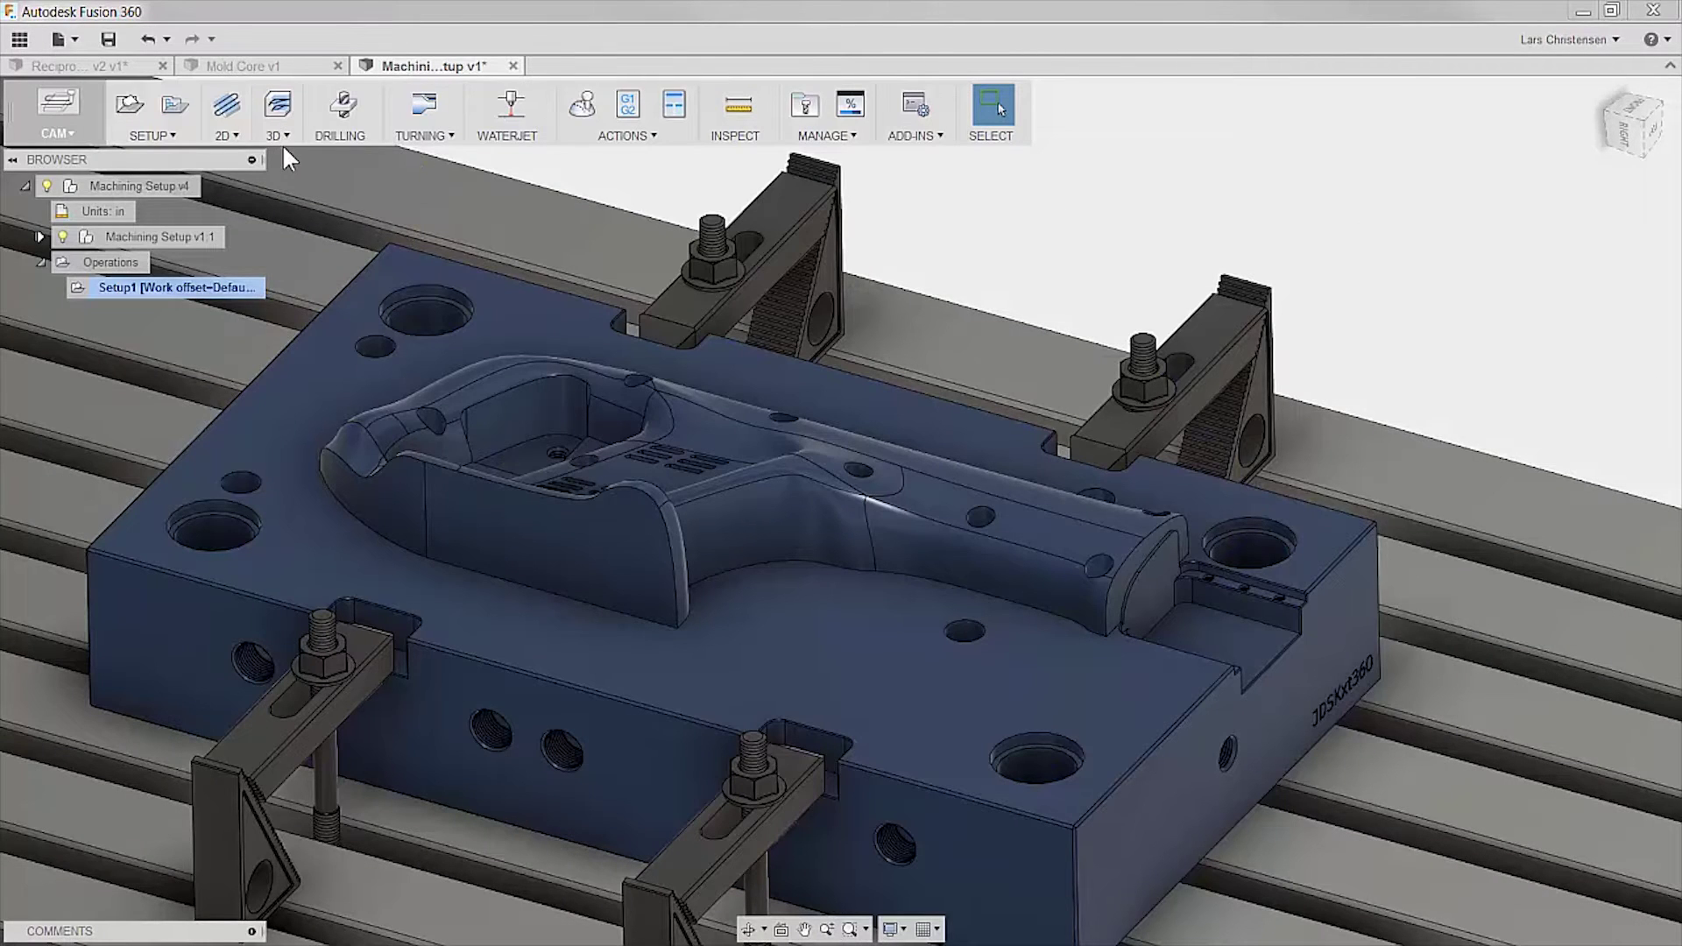
left_click(282, 138)
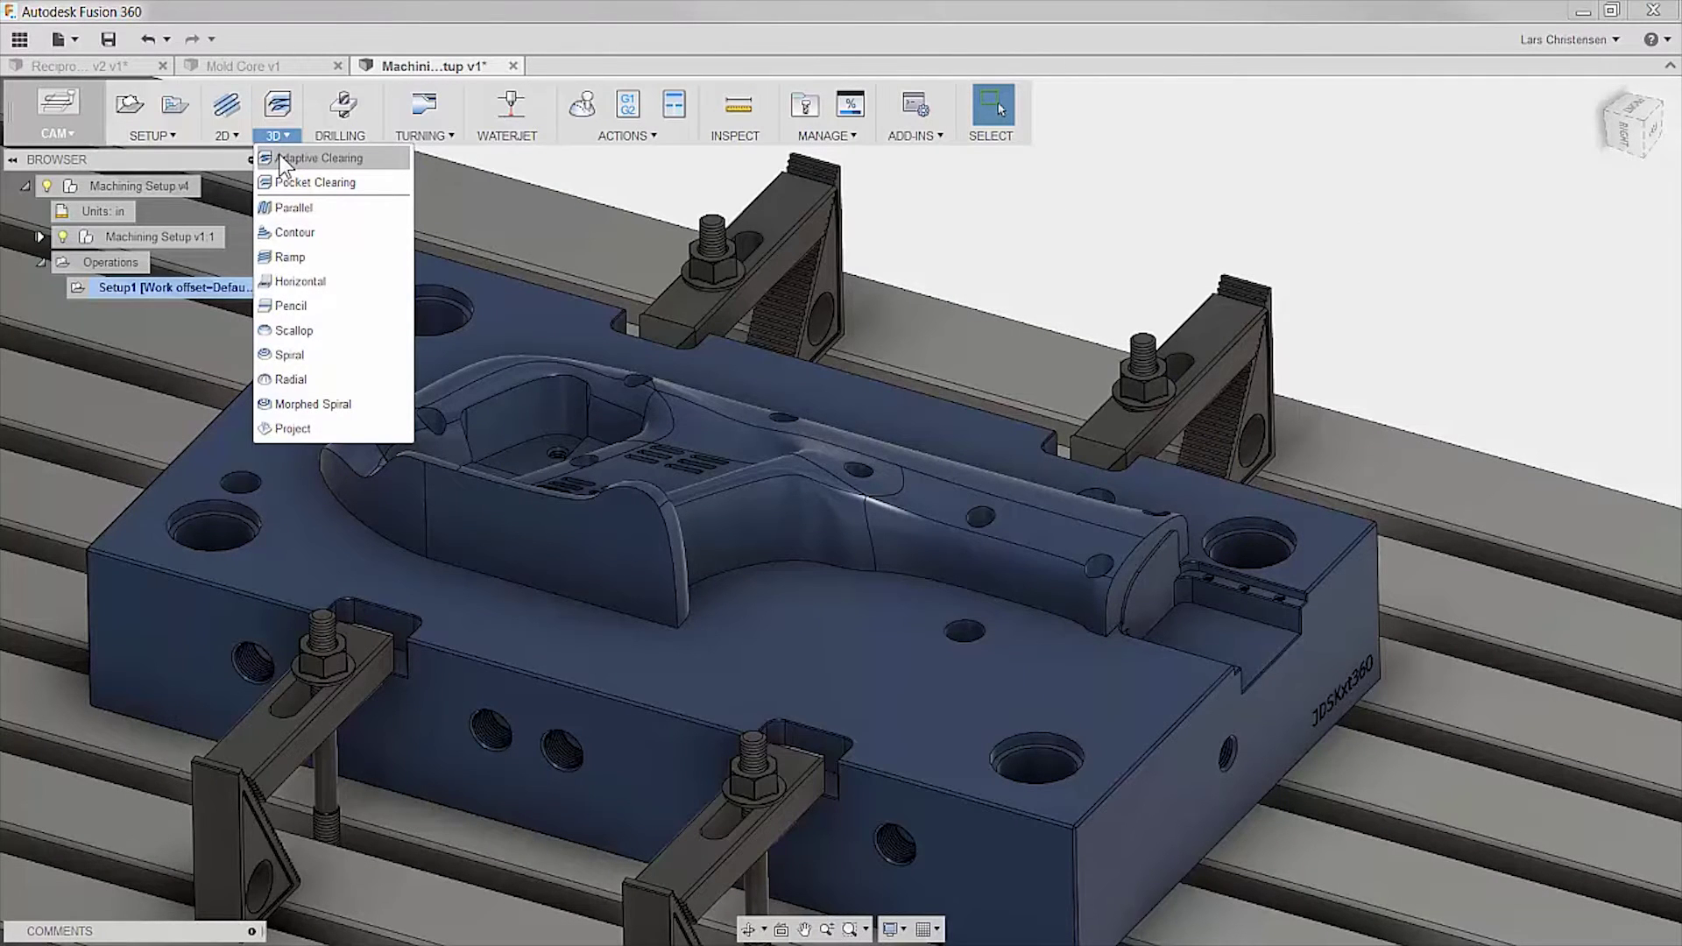
left_click(280, 158)
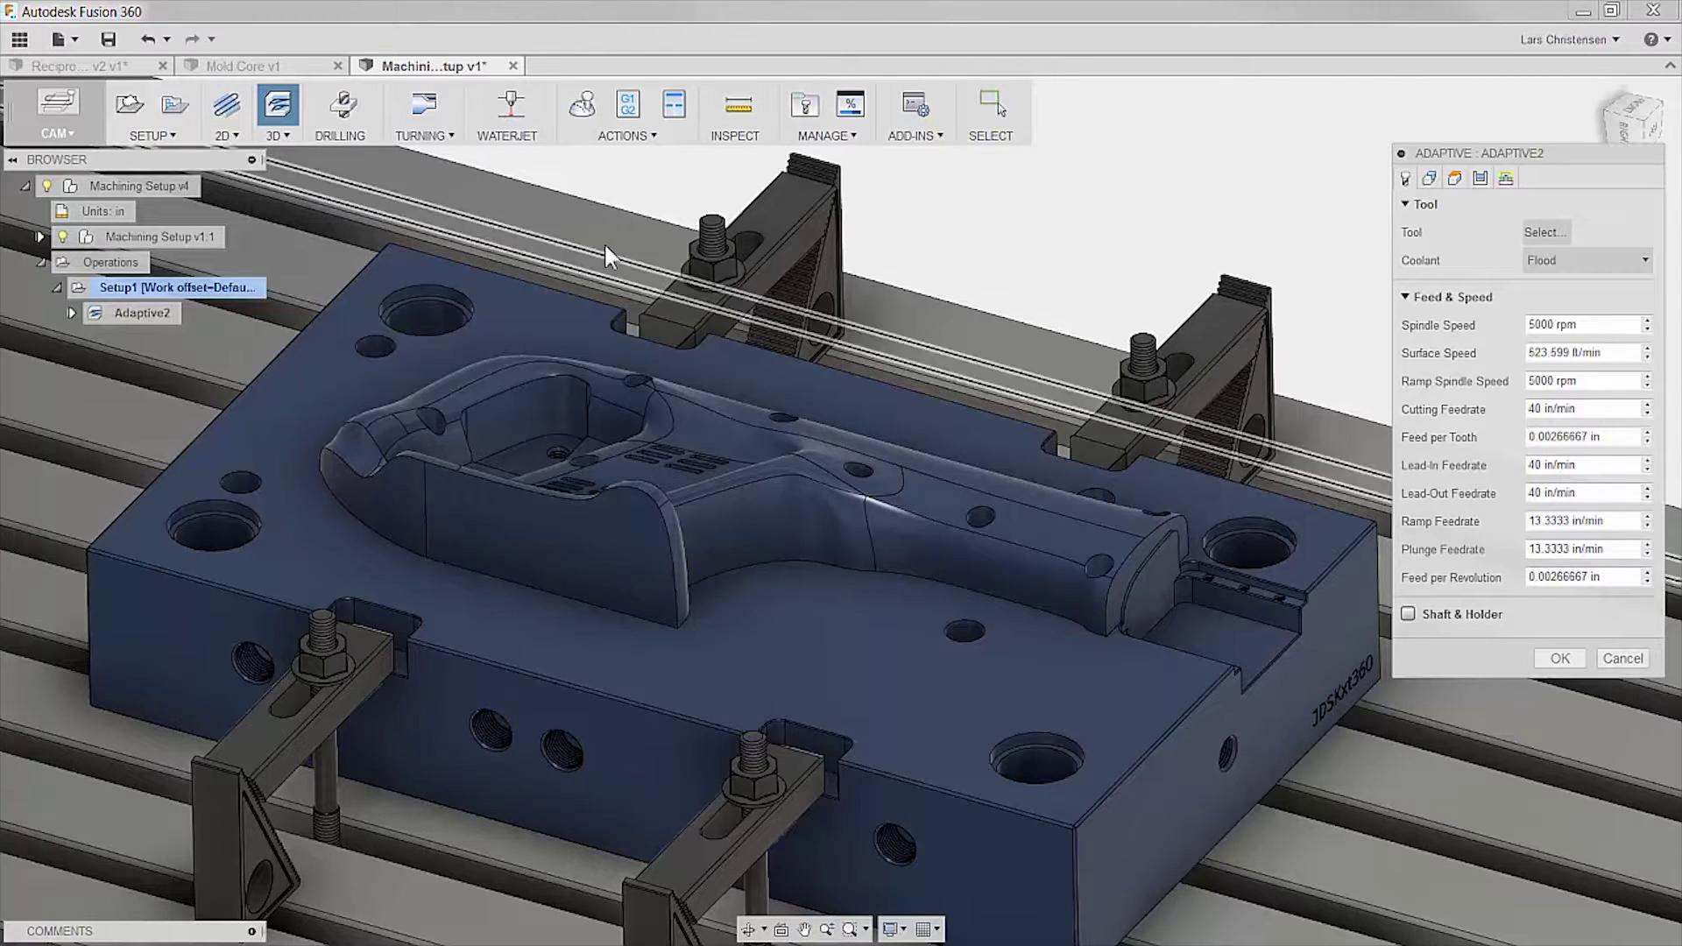
- Assign the #4 Ø3/4" R0.09" bull nose tool to Adaptive2
left_click(1538, 235)
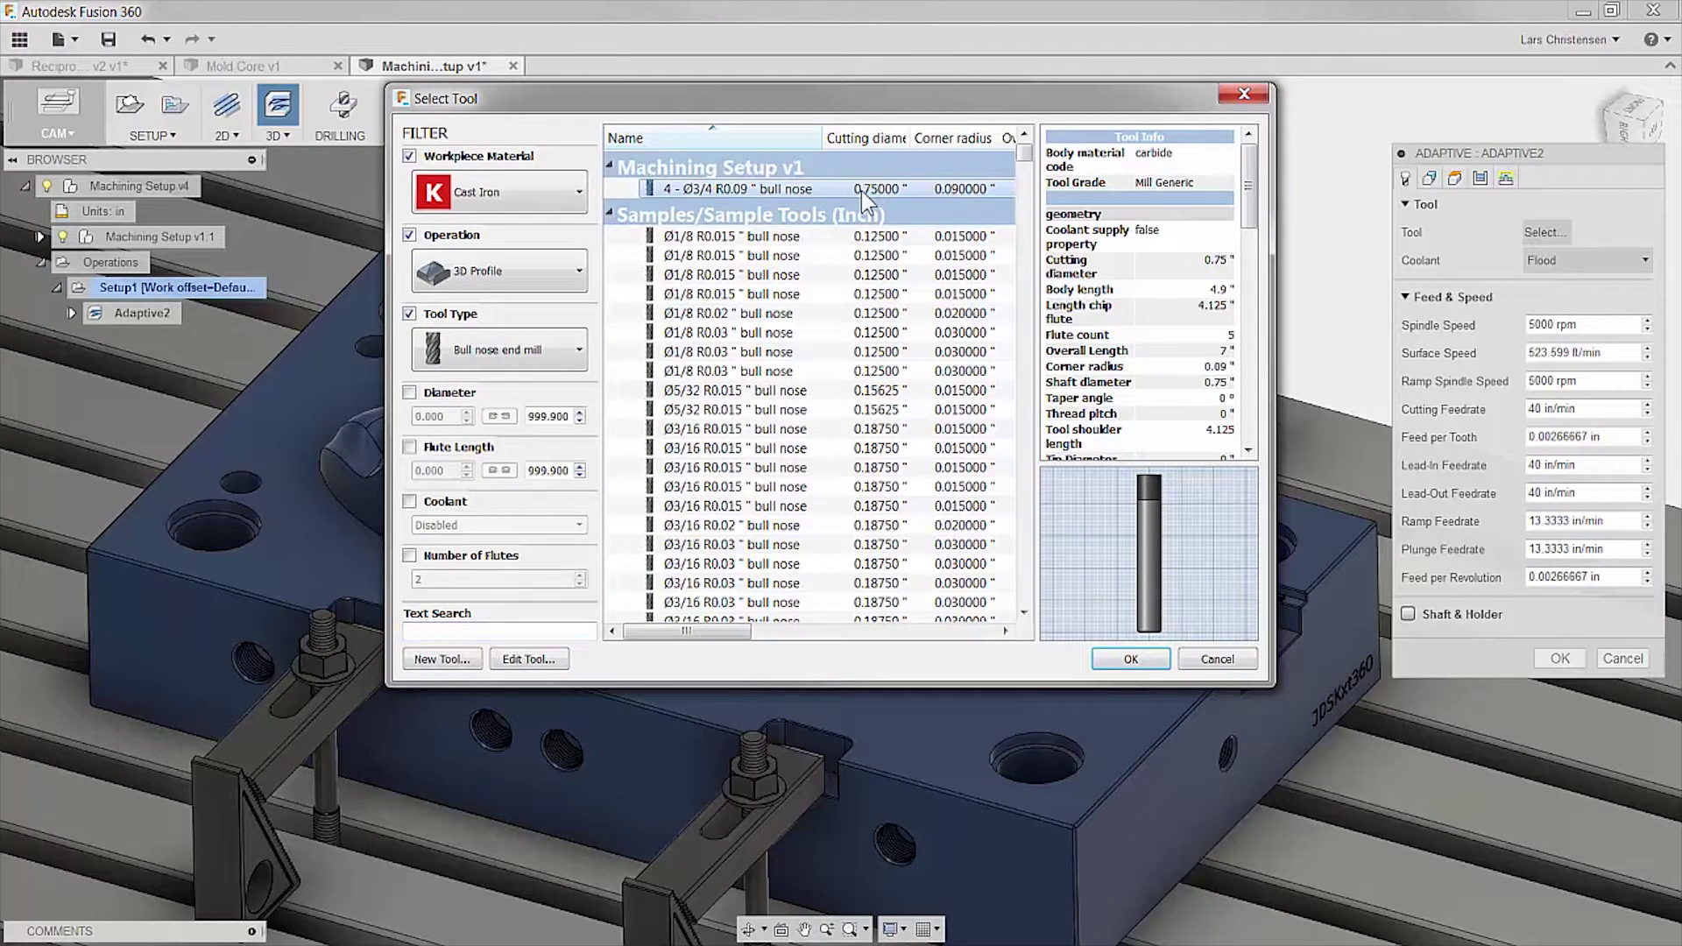
left_click(1130, 657)
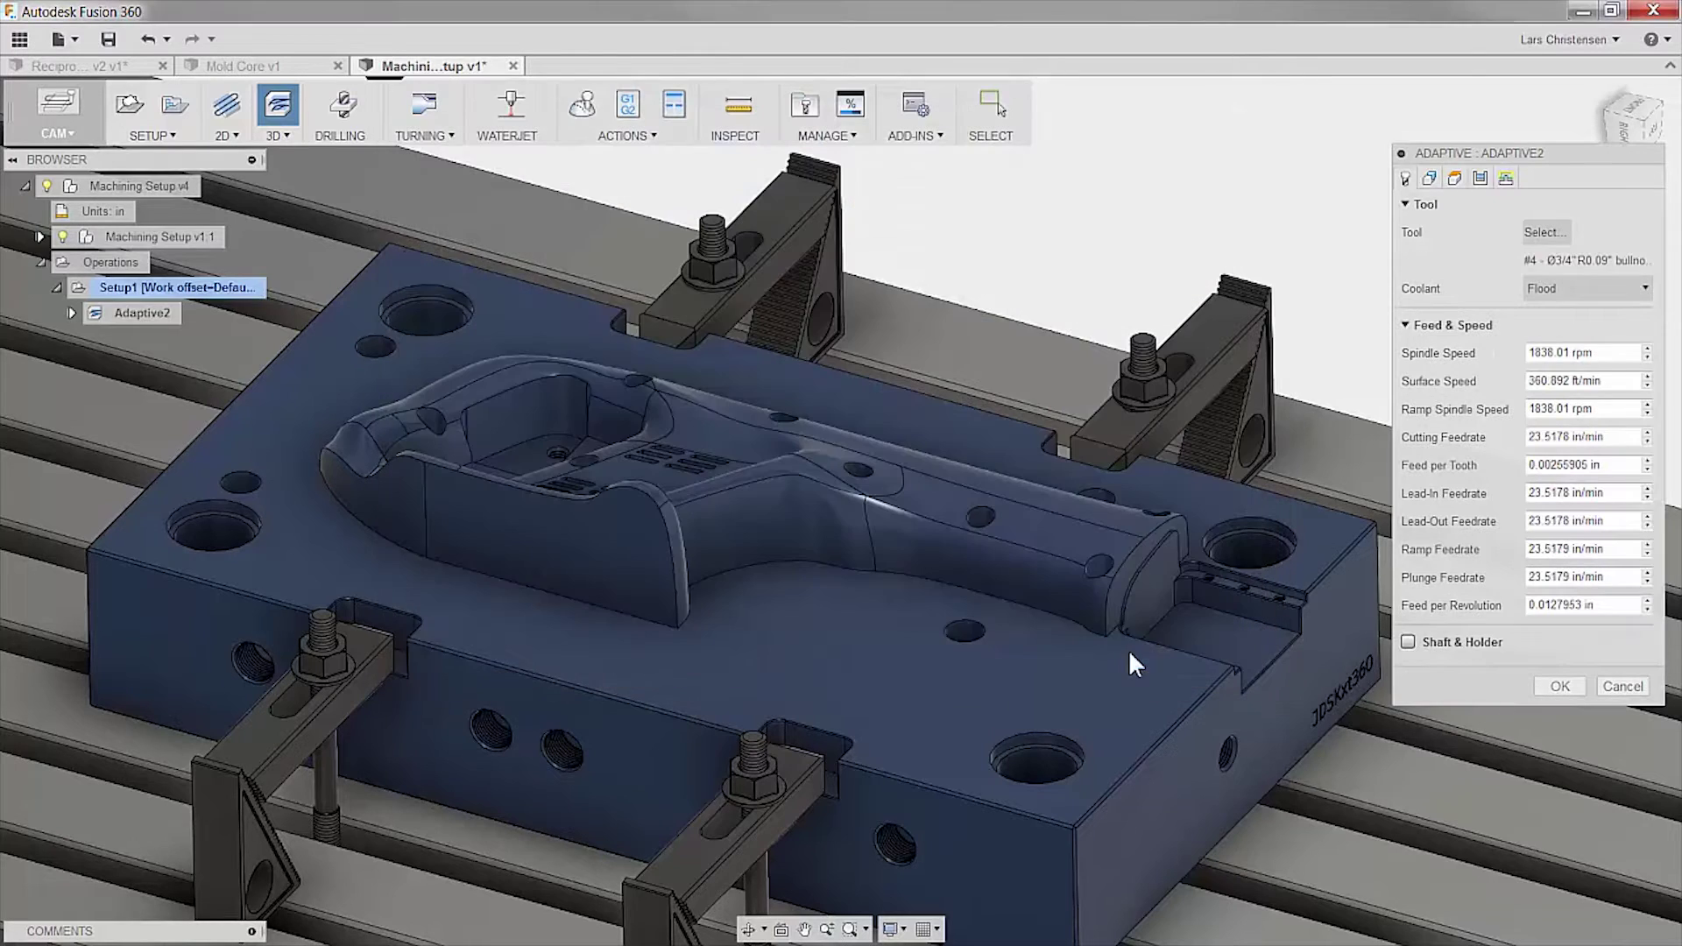
- Set Adaptive2's bottom height from a selection, using the block's top face
left_click(1430, 178)
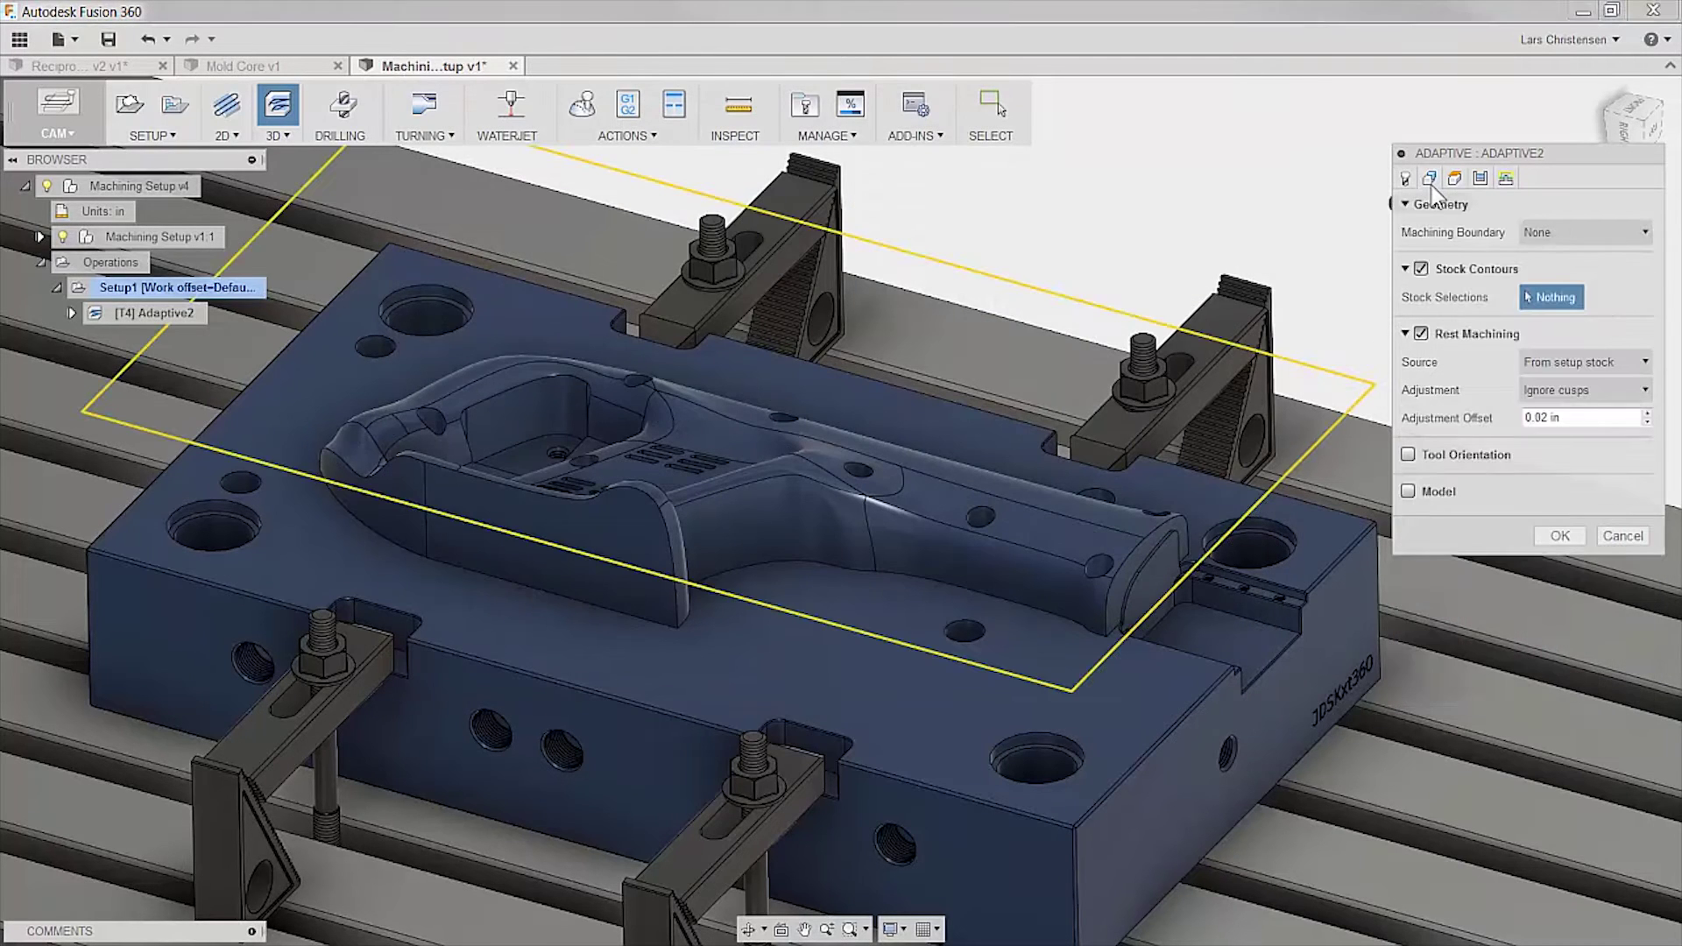
left_click(1454, 179)
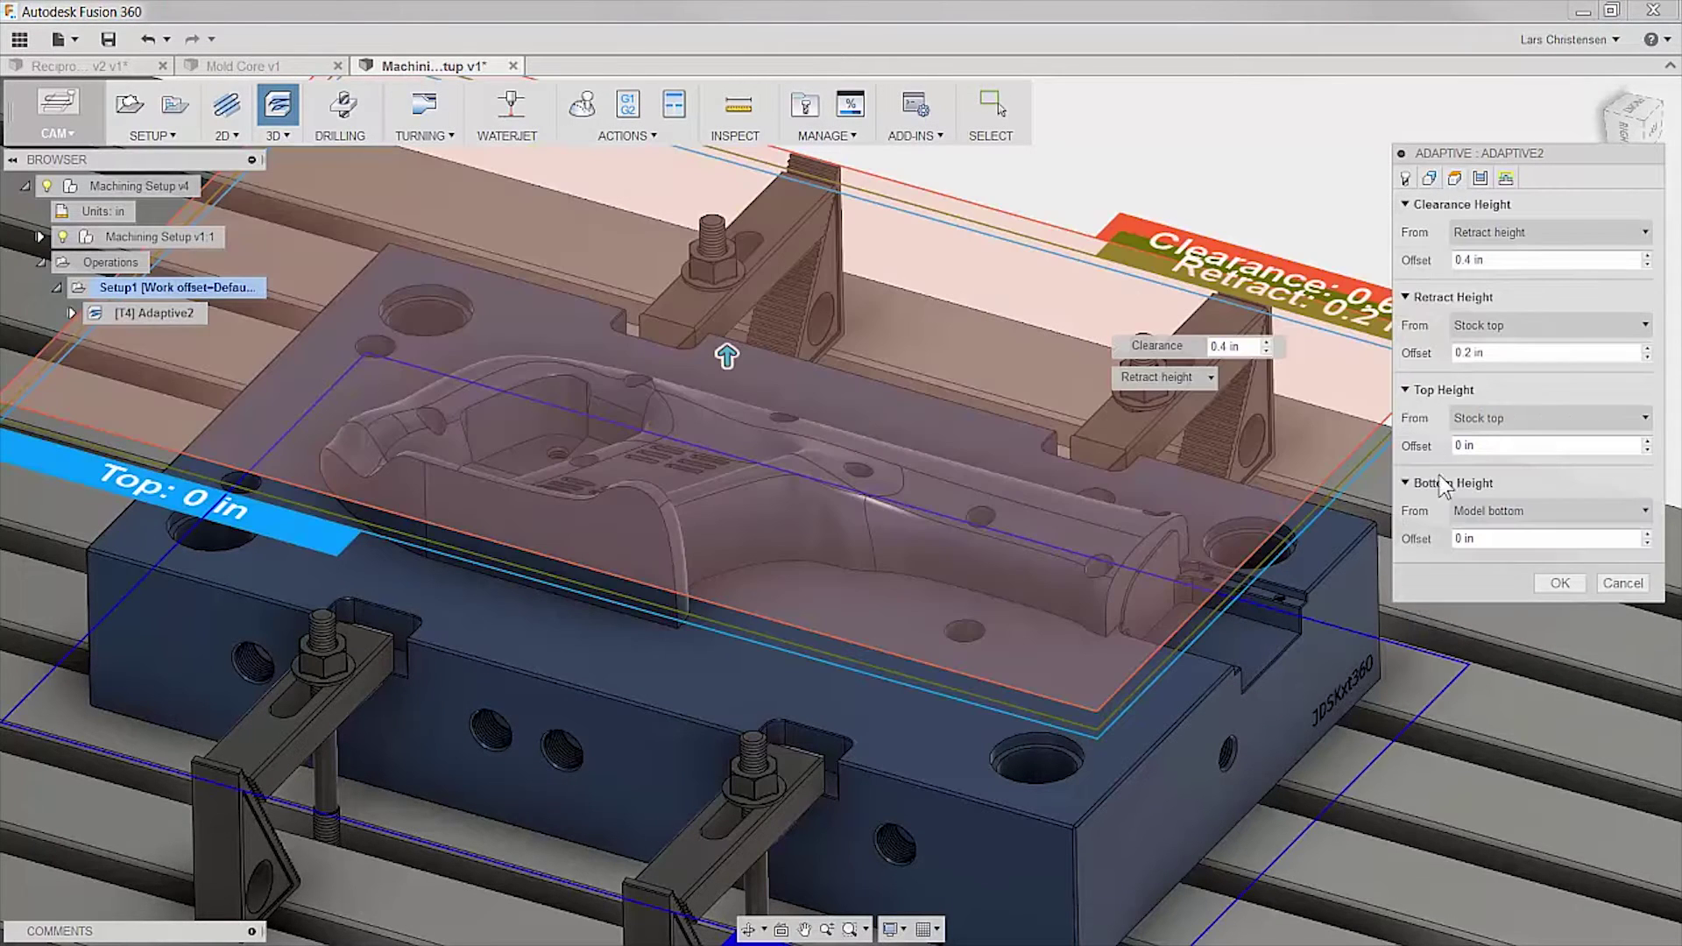
left_click(1570, 517)
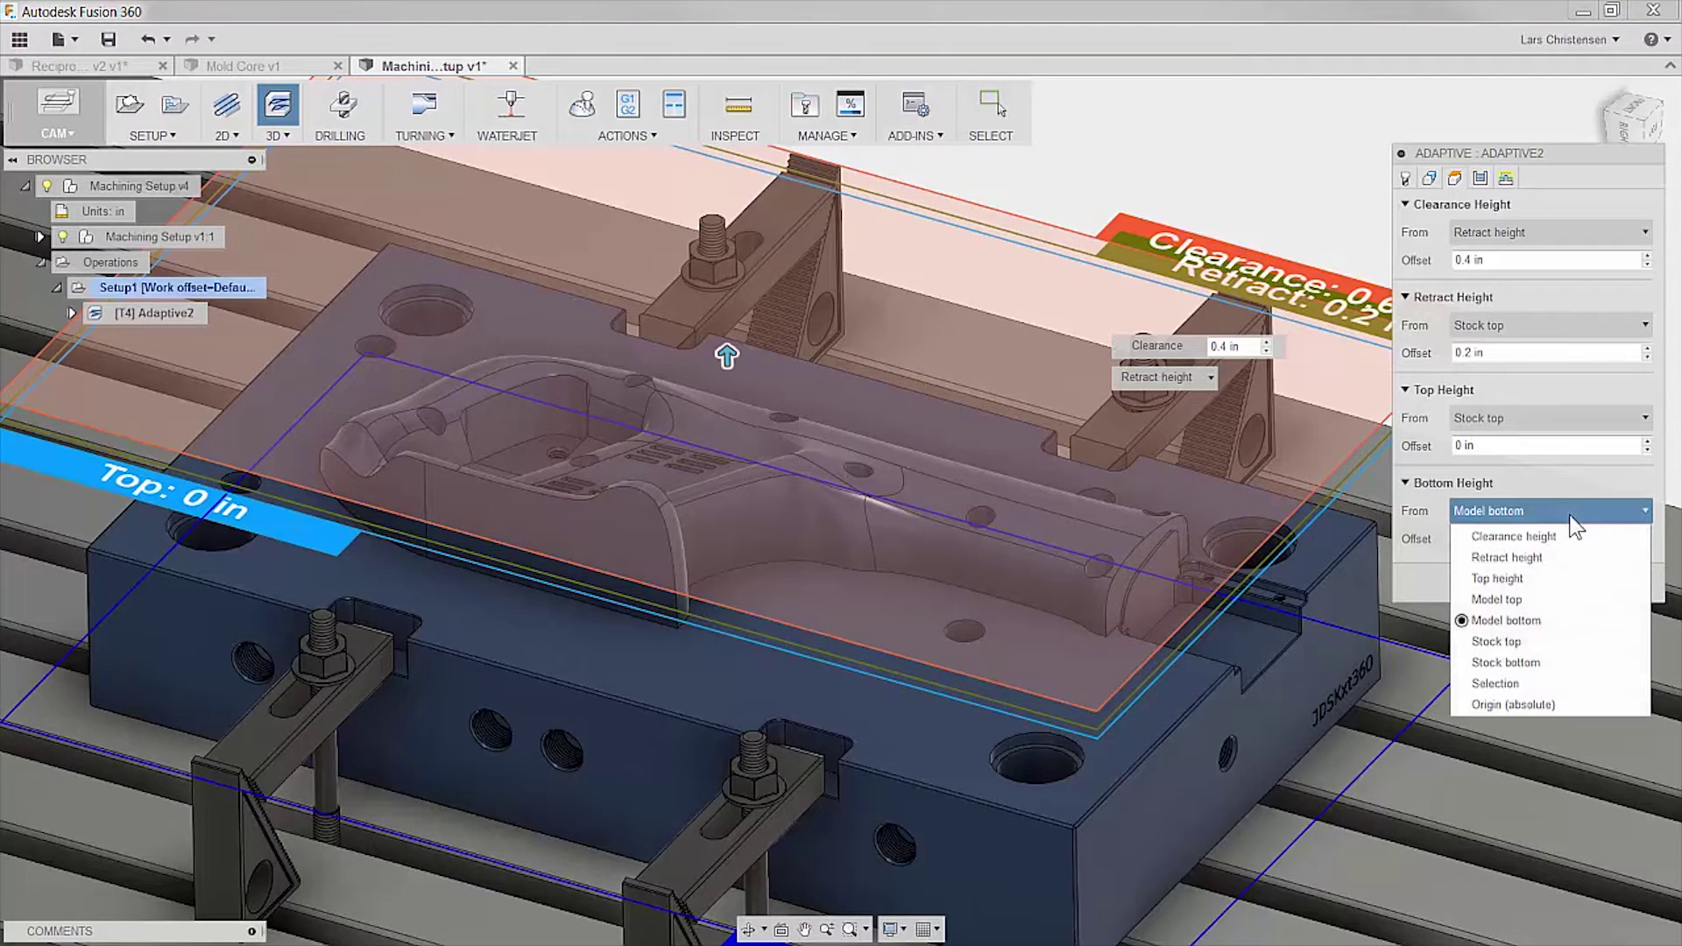
left_click(1501, 679)
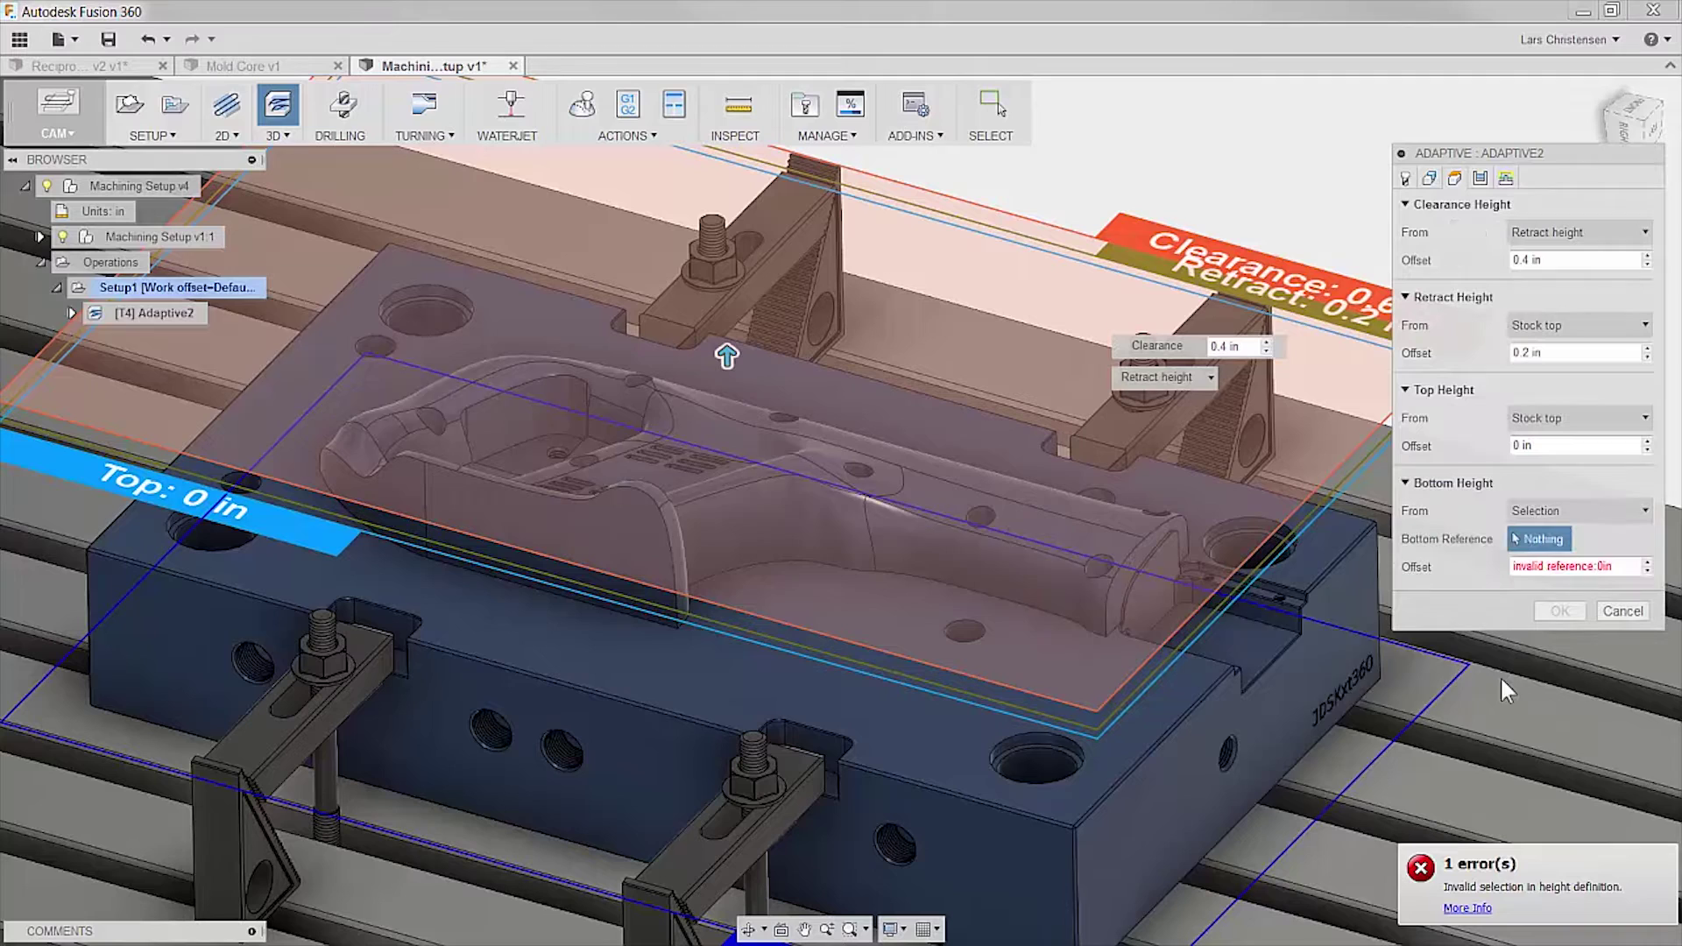
left_click(1175, 709)
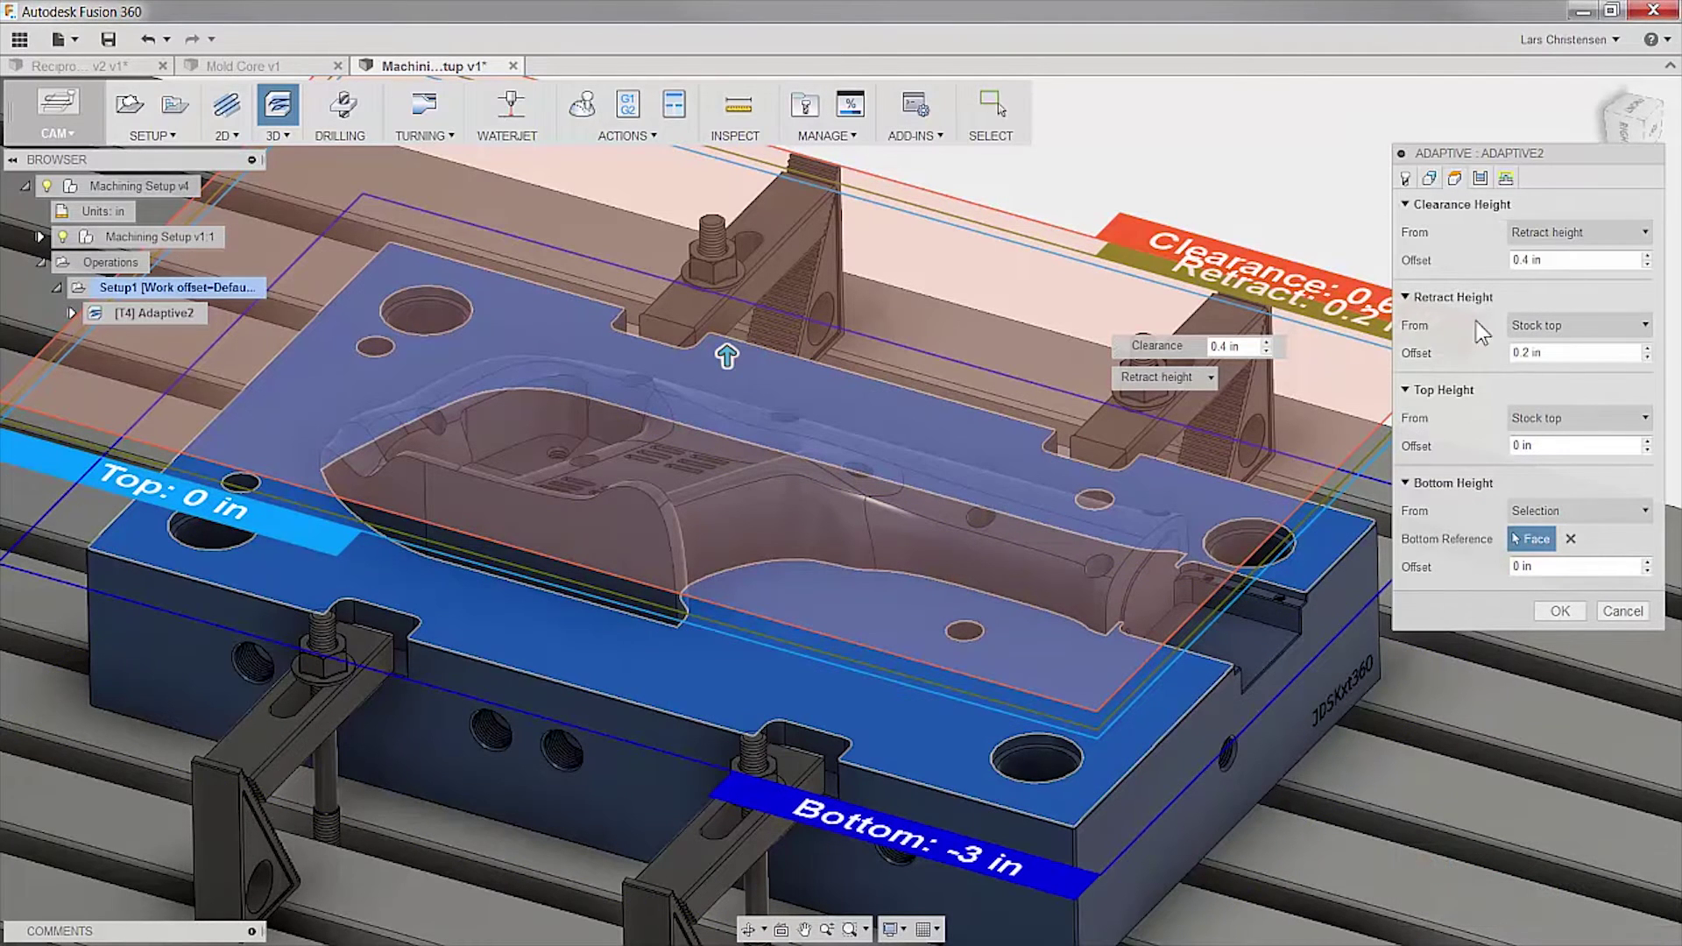
- Check the maximum roughing stepdown on the Passes tab and accept Adaptive2 to generate its toolpath
left_click(1480, 181)
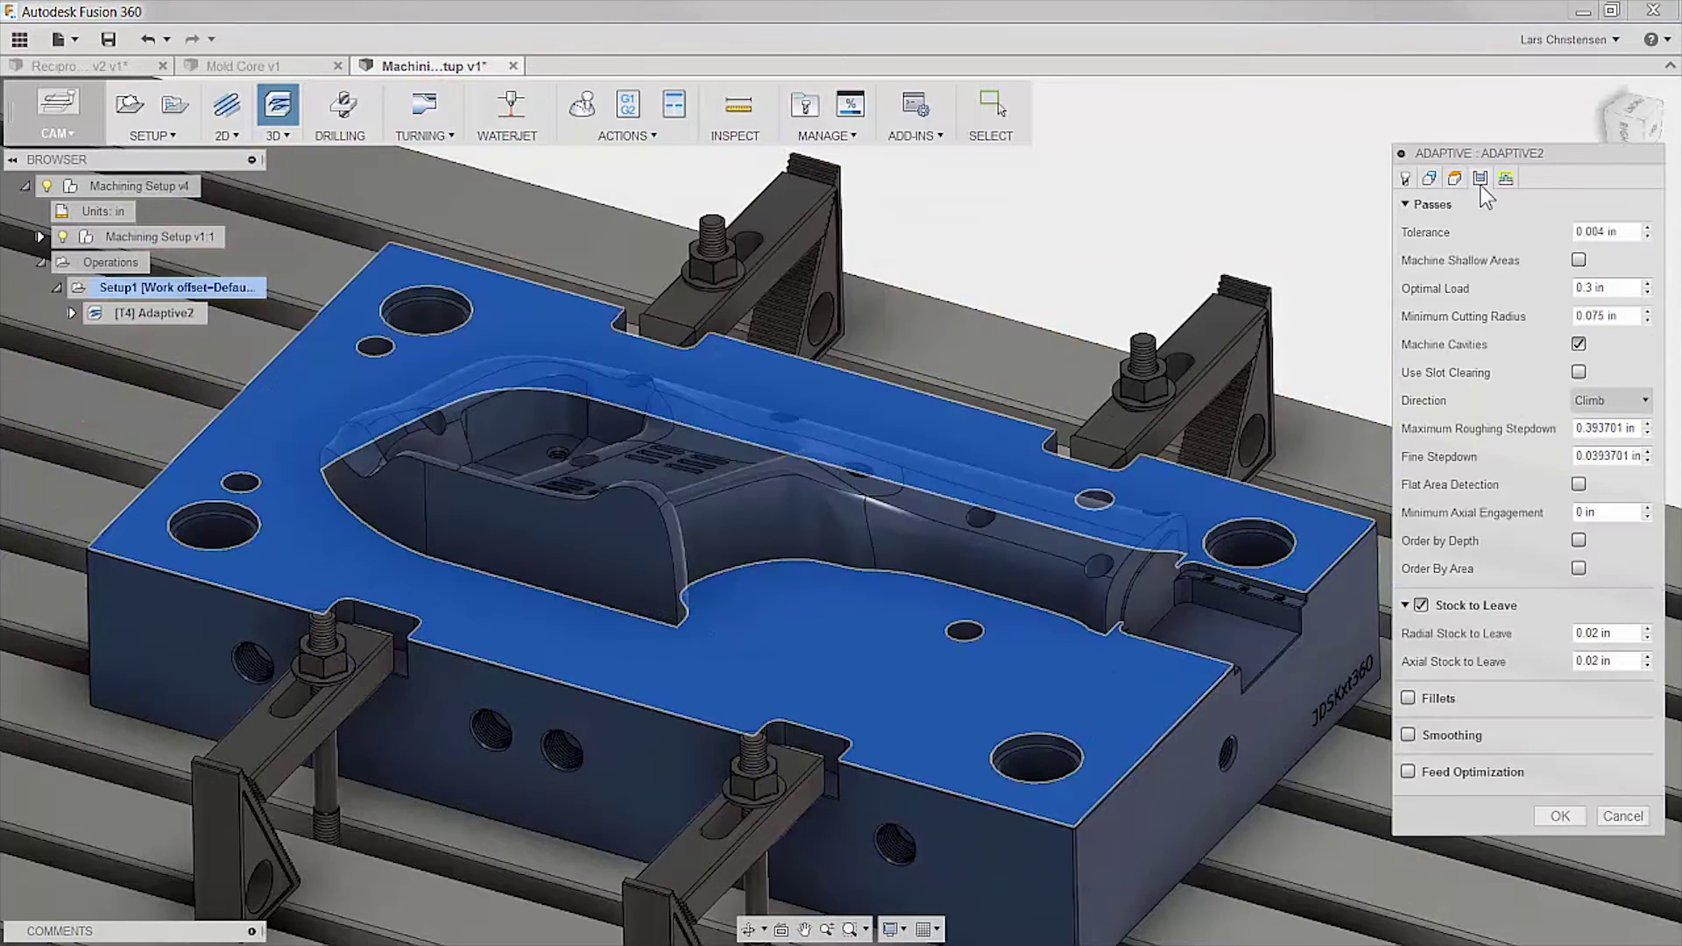
left_click(1596, 428)
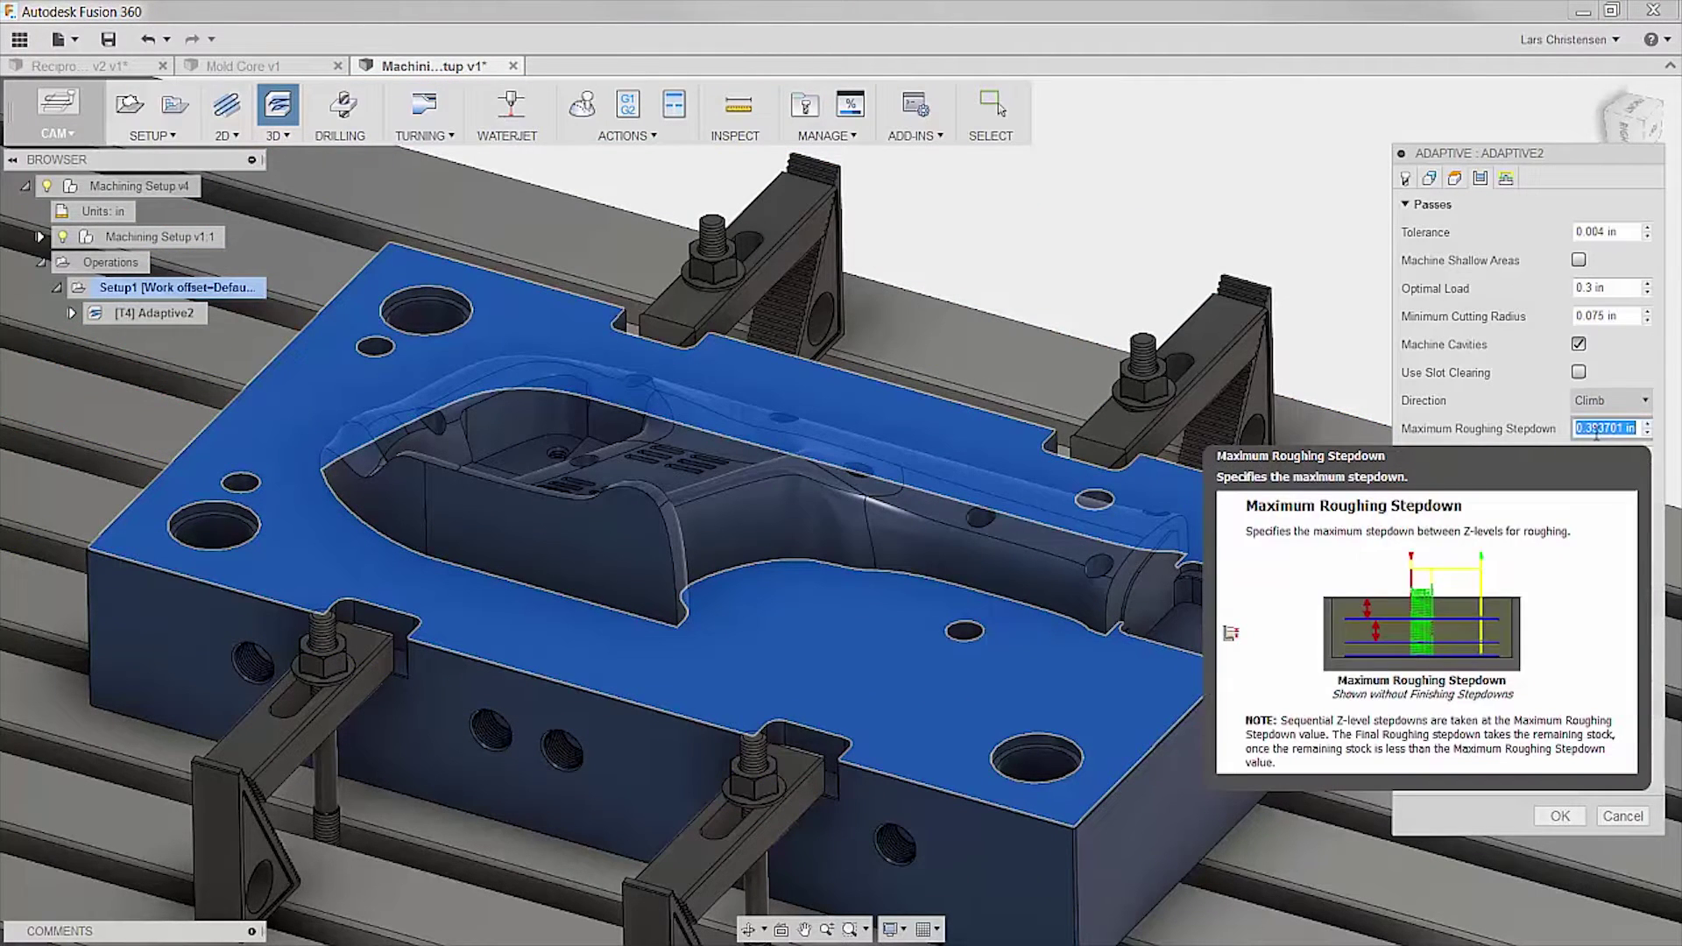
left_click(1560, 816)
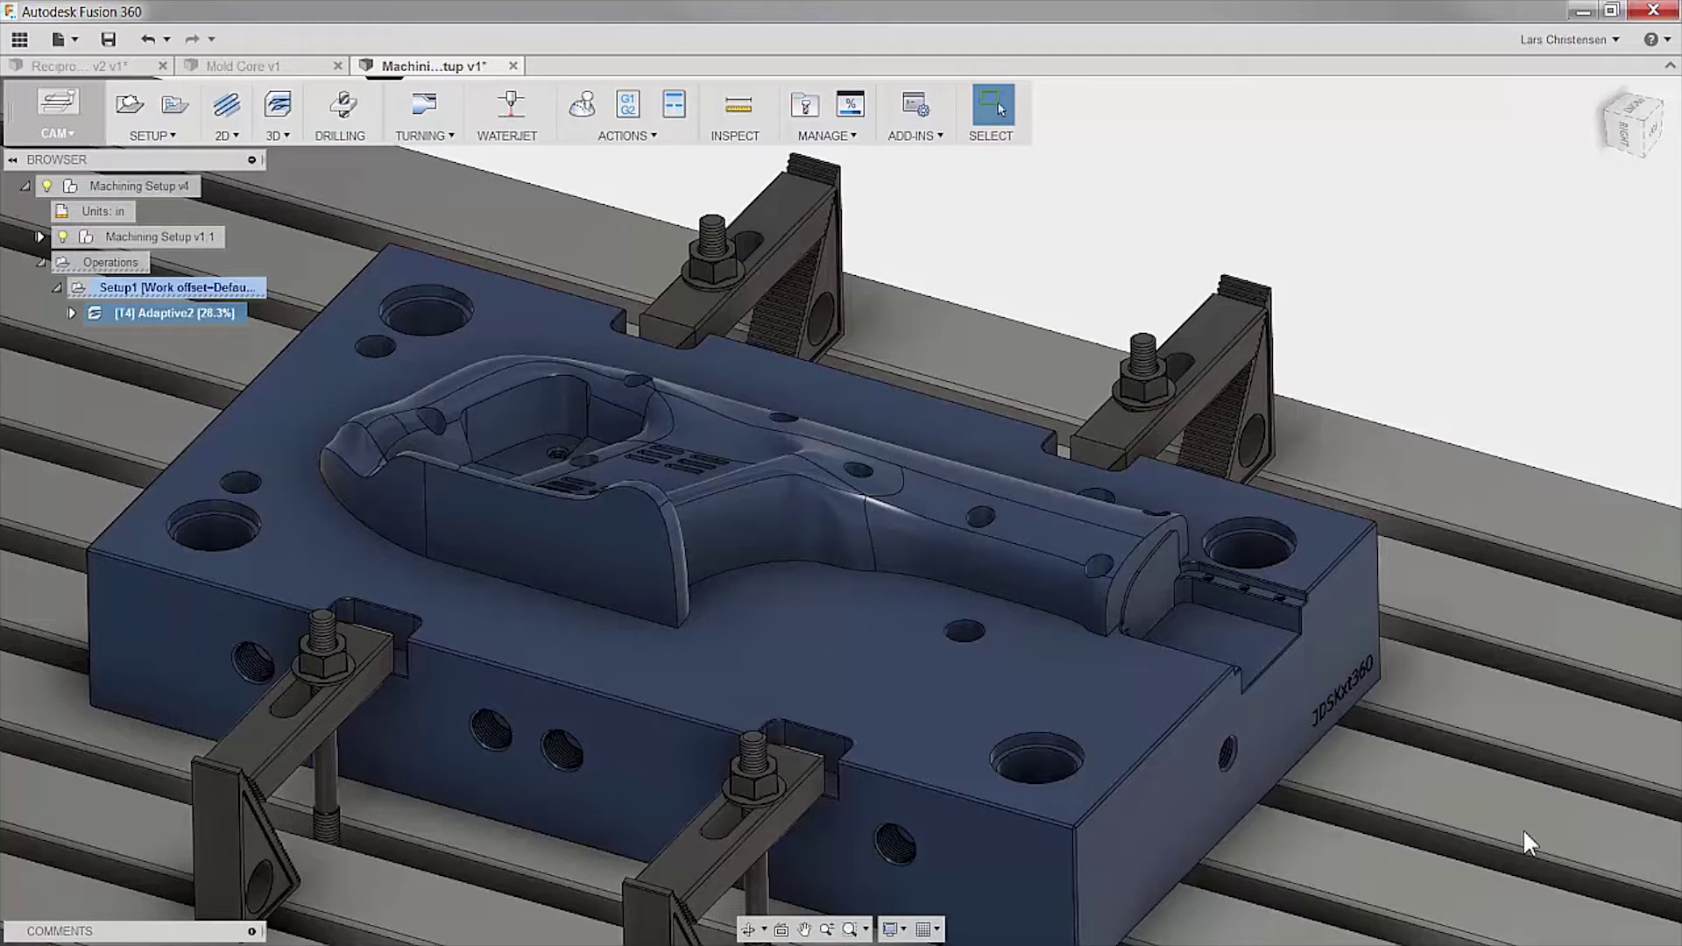
- Create a 3D Parallel operation using the #1 Ø1/4" ball end mill from the ball-end-mill filter
left_click(284, 139)
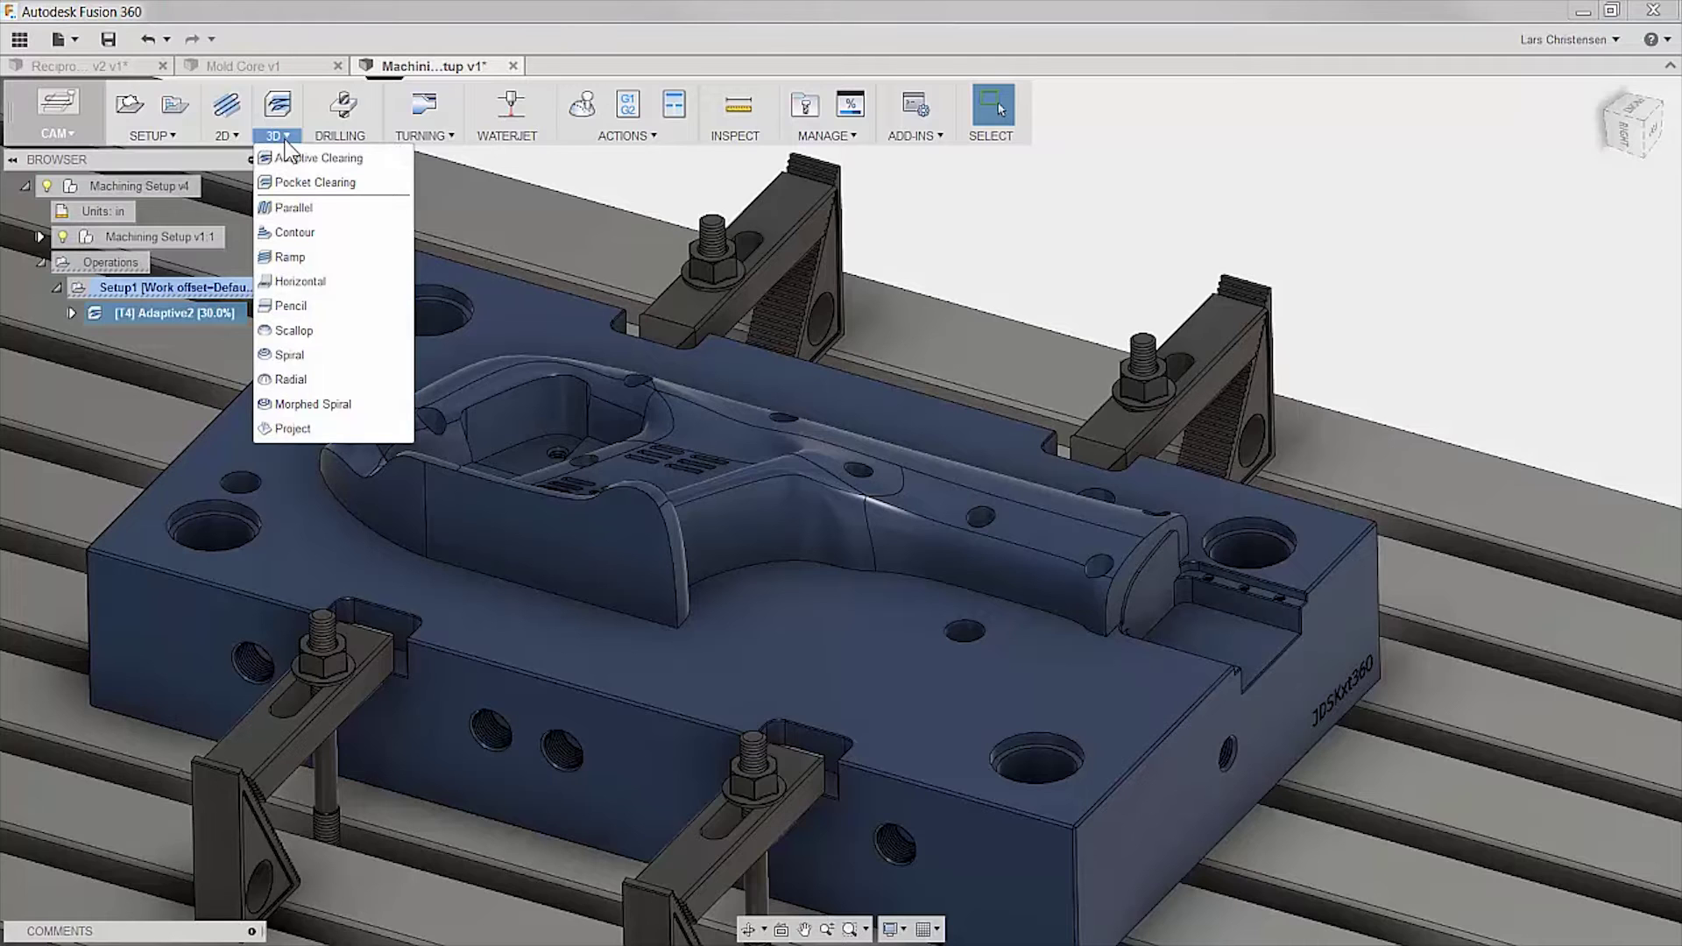
left_click(286, 208)
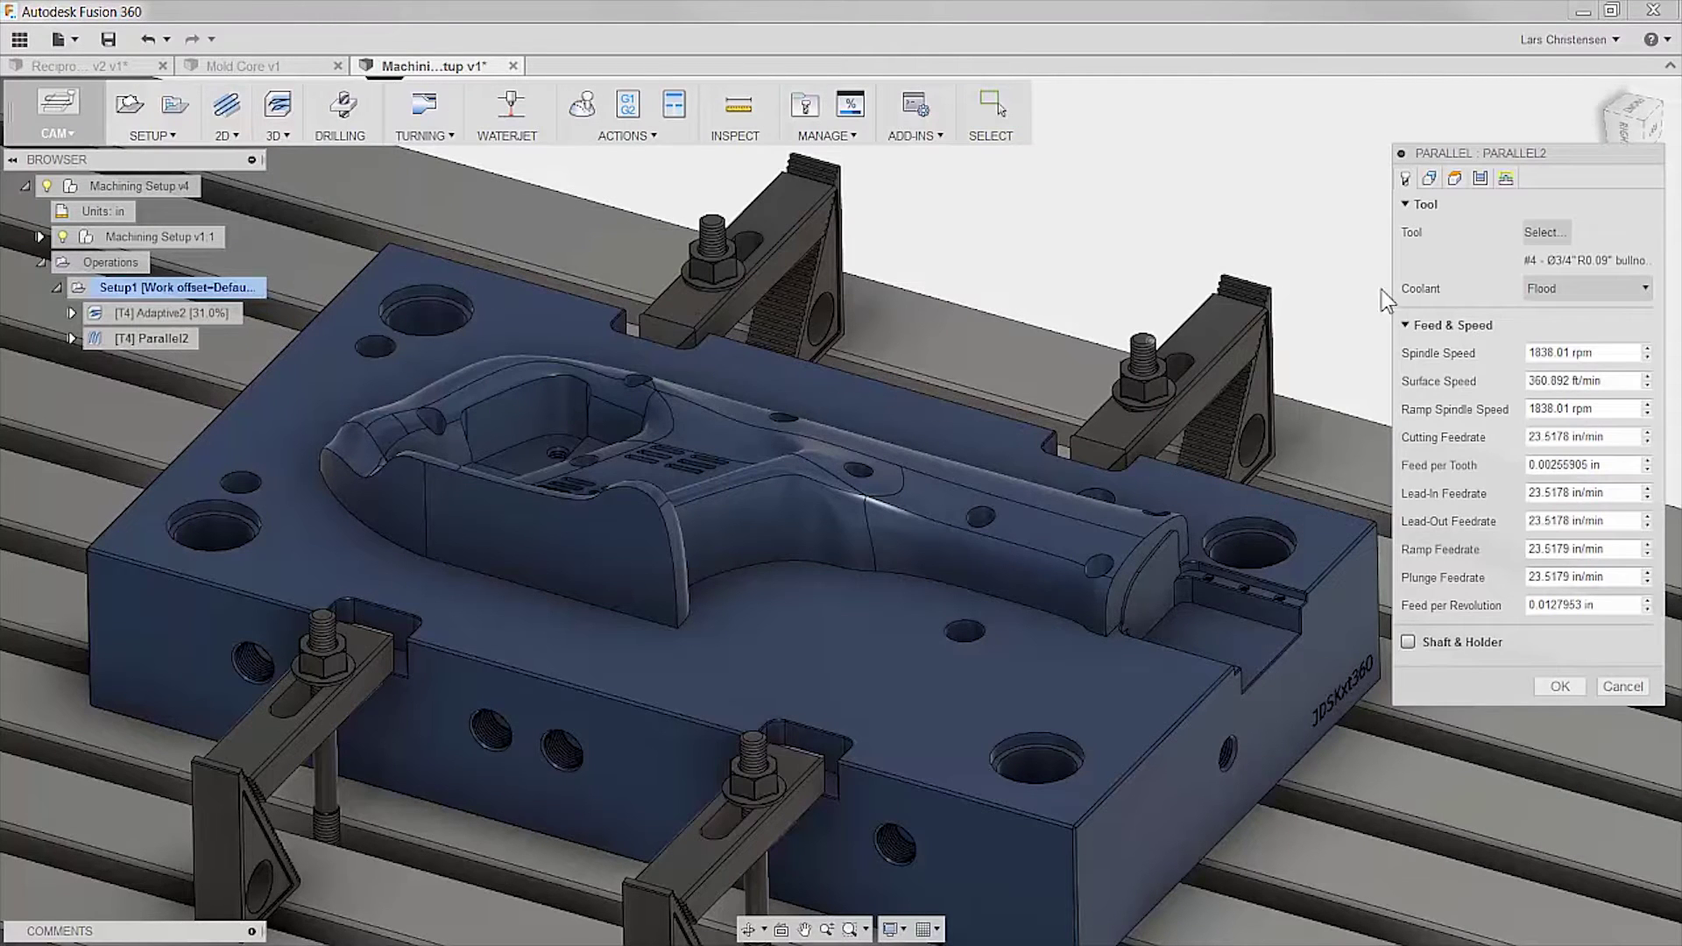
left_click(1542, 234)
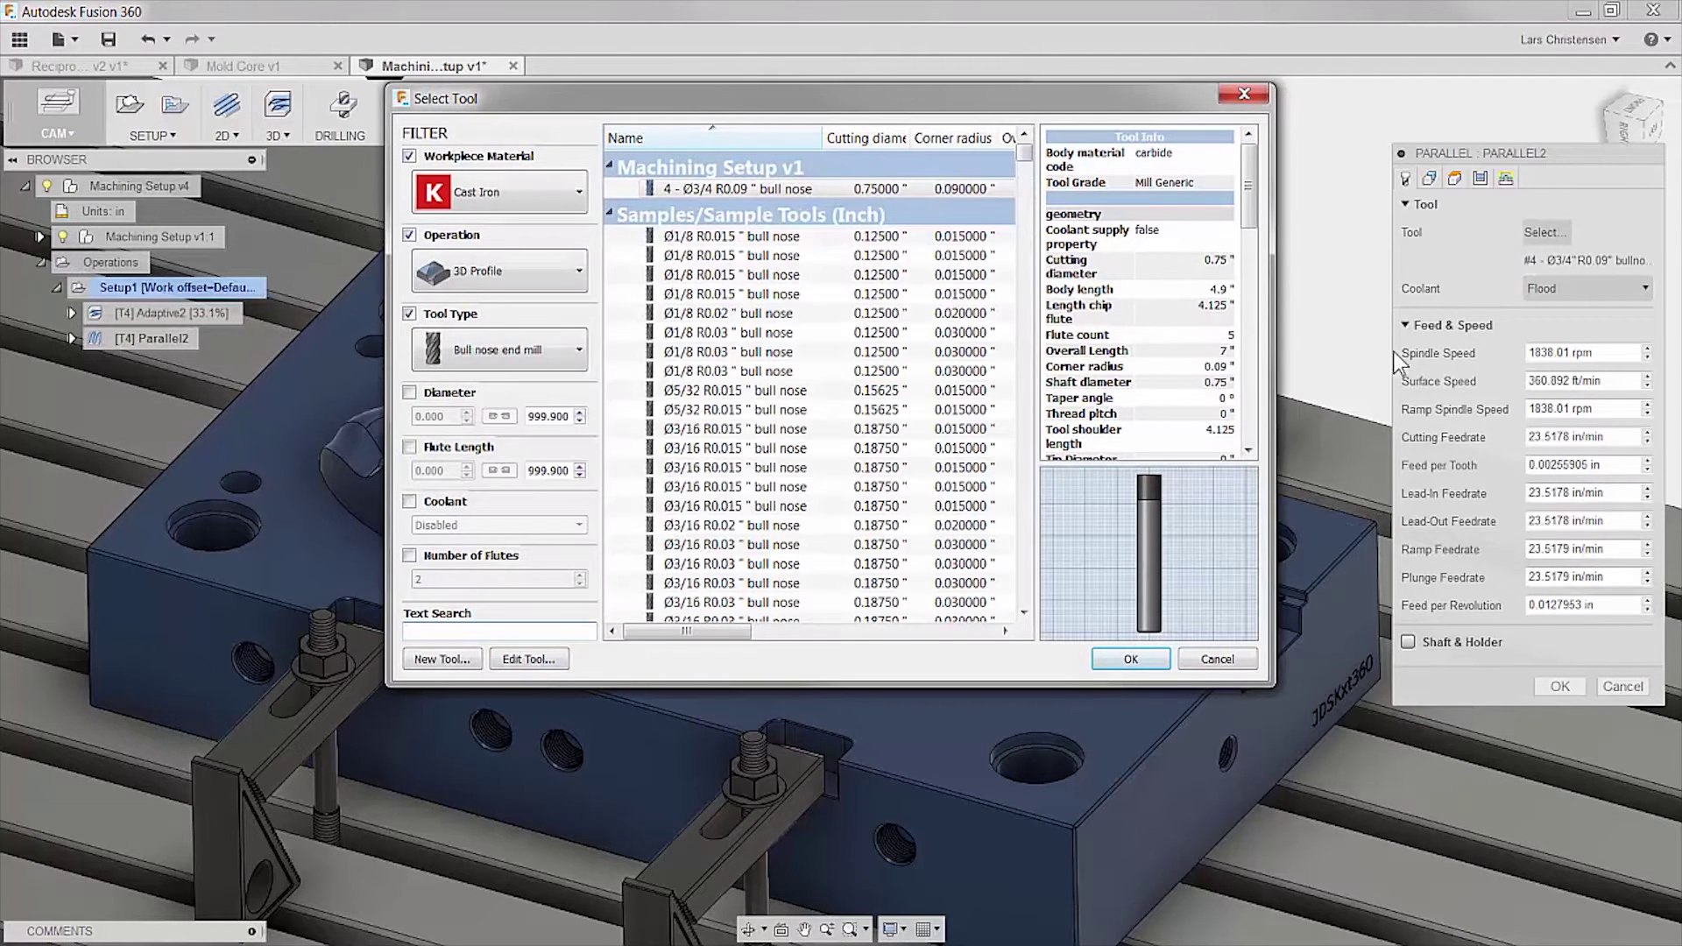
left_click(512, 349)
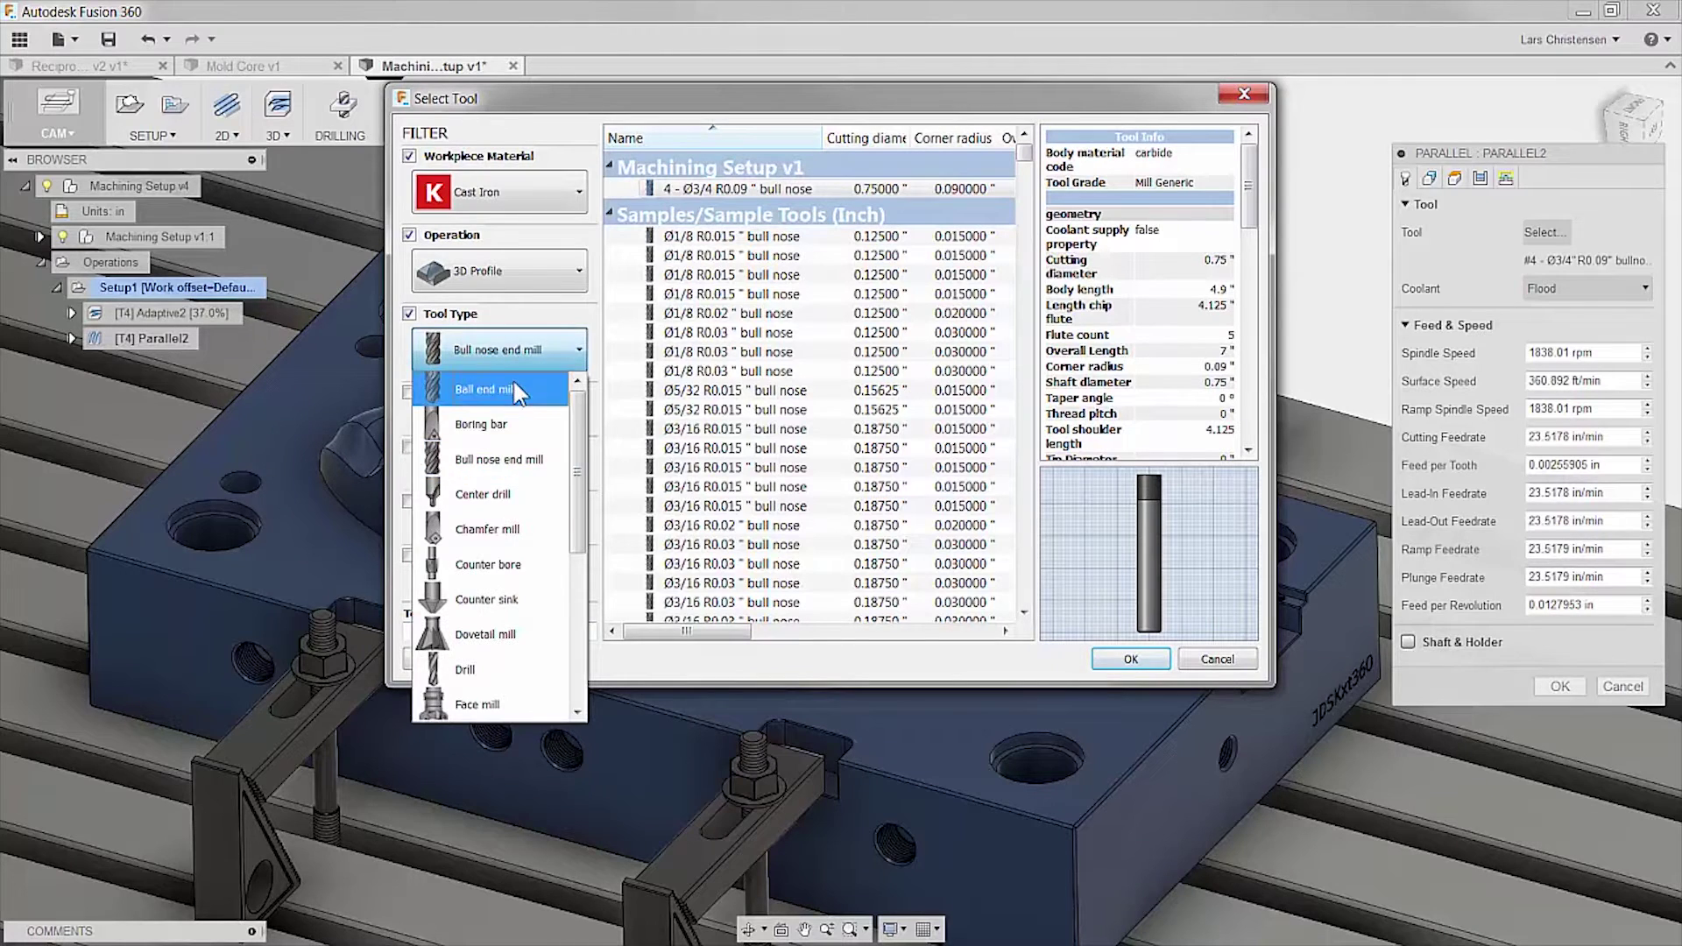
left_click(473, 388)
left_click(843, 189)
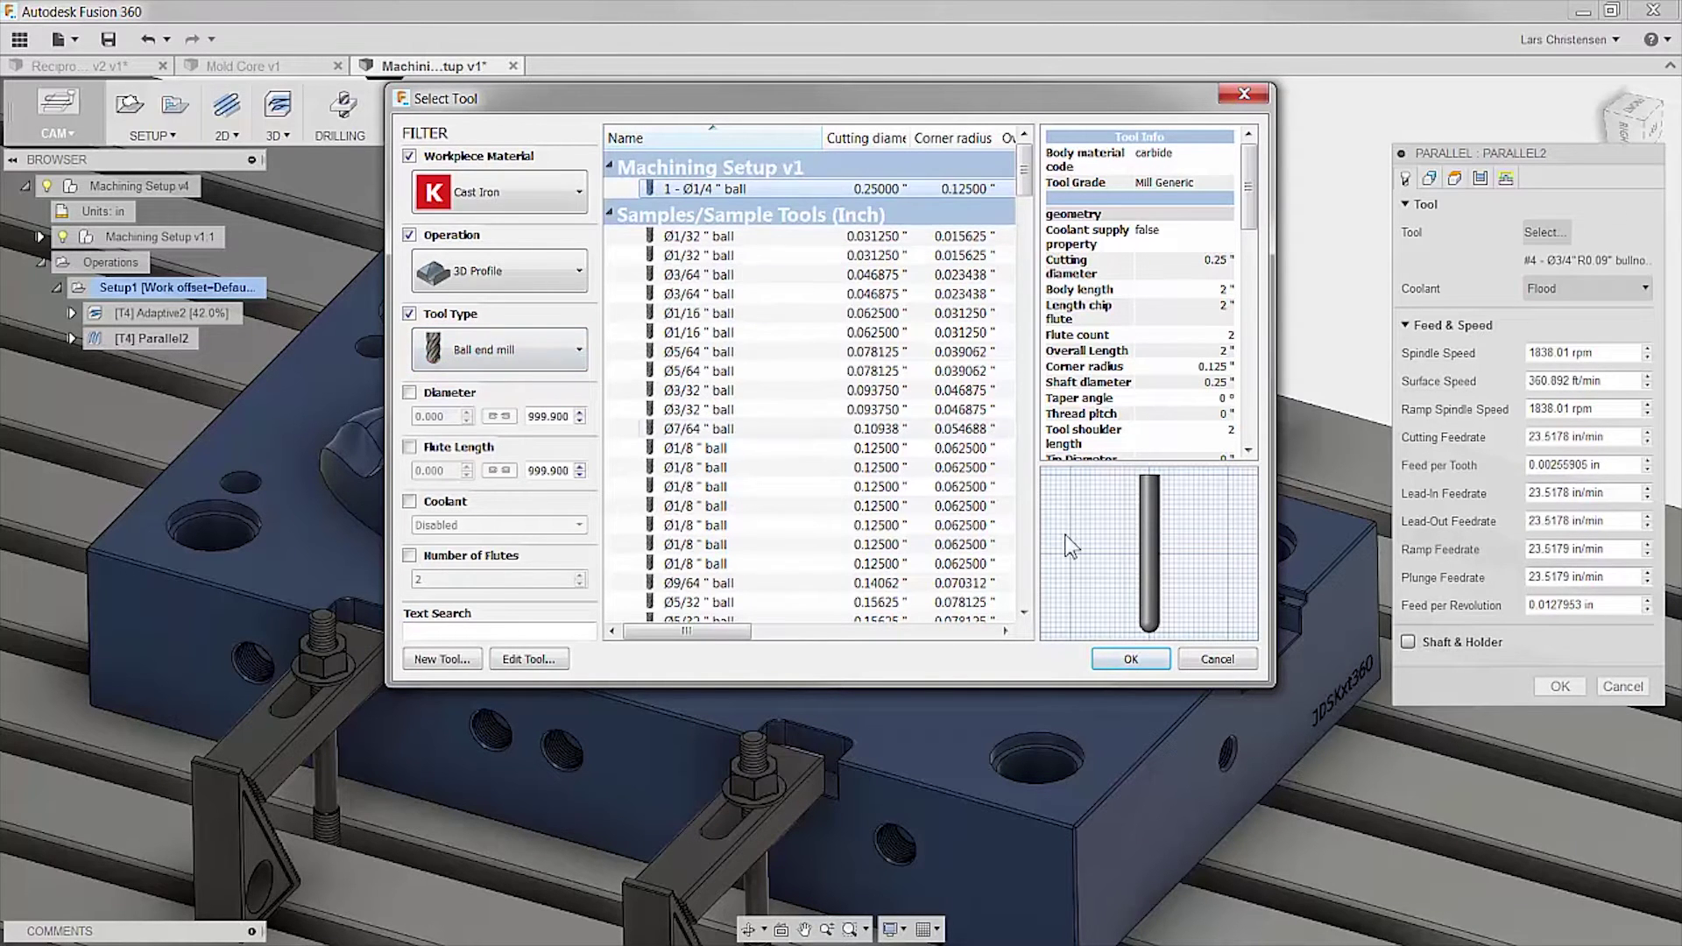
left_click(1130, 659)
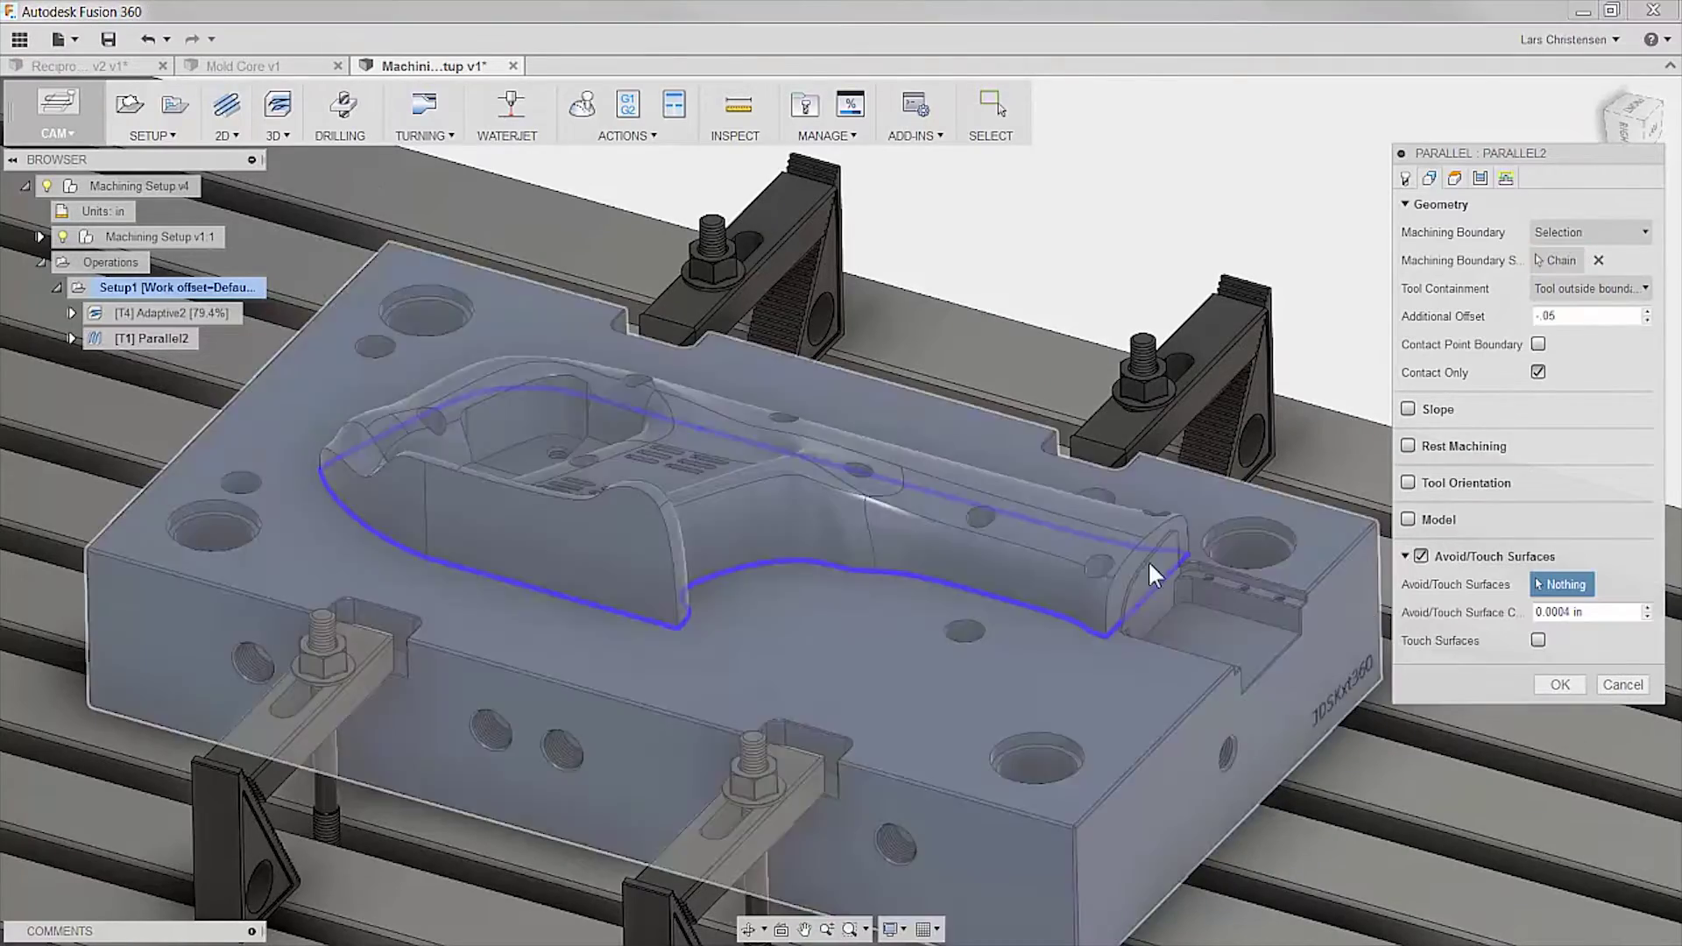
- Add the four pin faces to Parallel2's avoid surfaces
left_click(1100, 574)
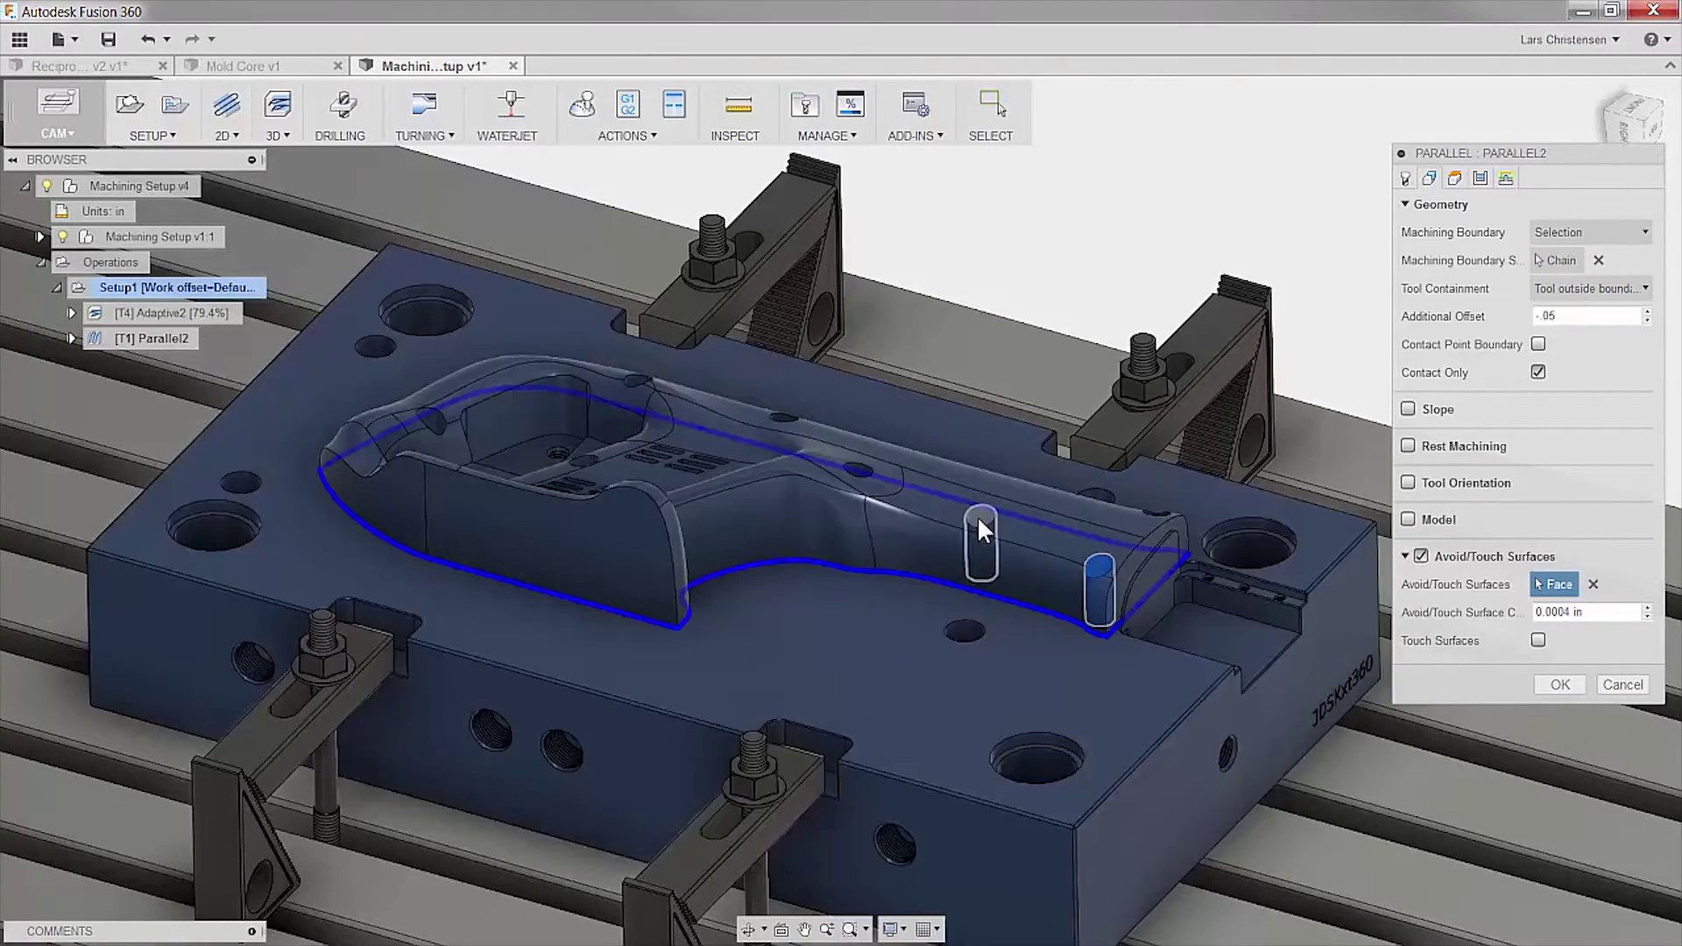
left_click(979, 525)
left_click(860, 486)
middle_click_drag(860, 486, 829, 732, "shift")
left_click(1099, 525)
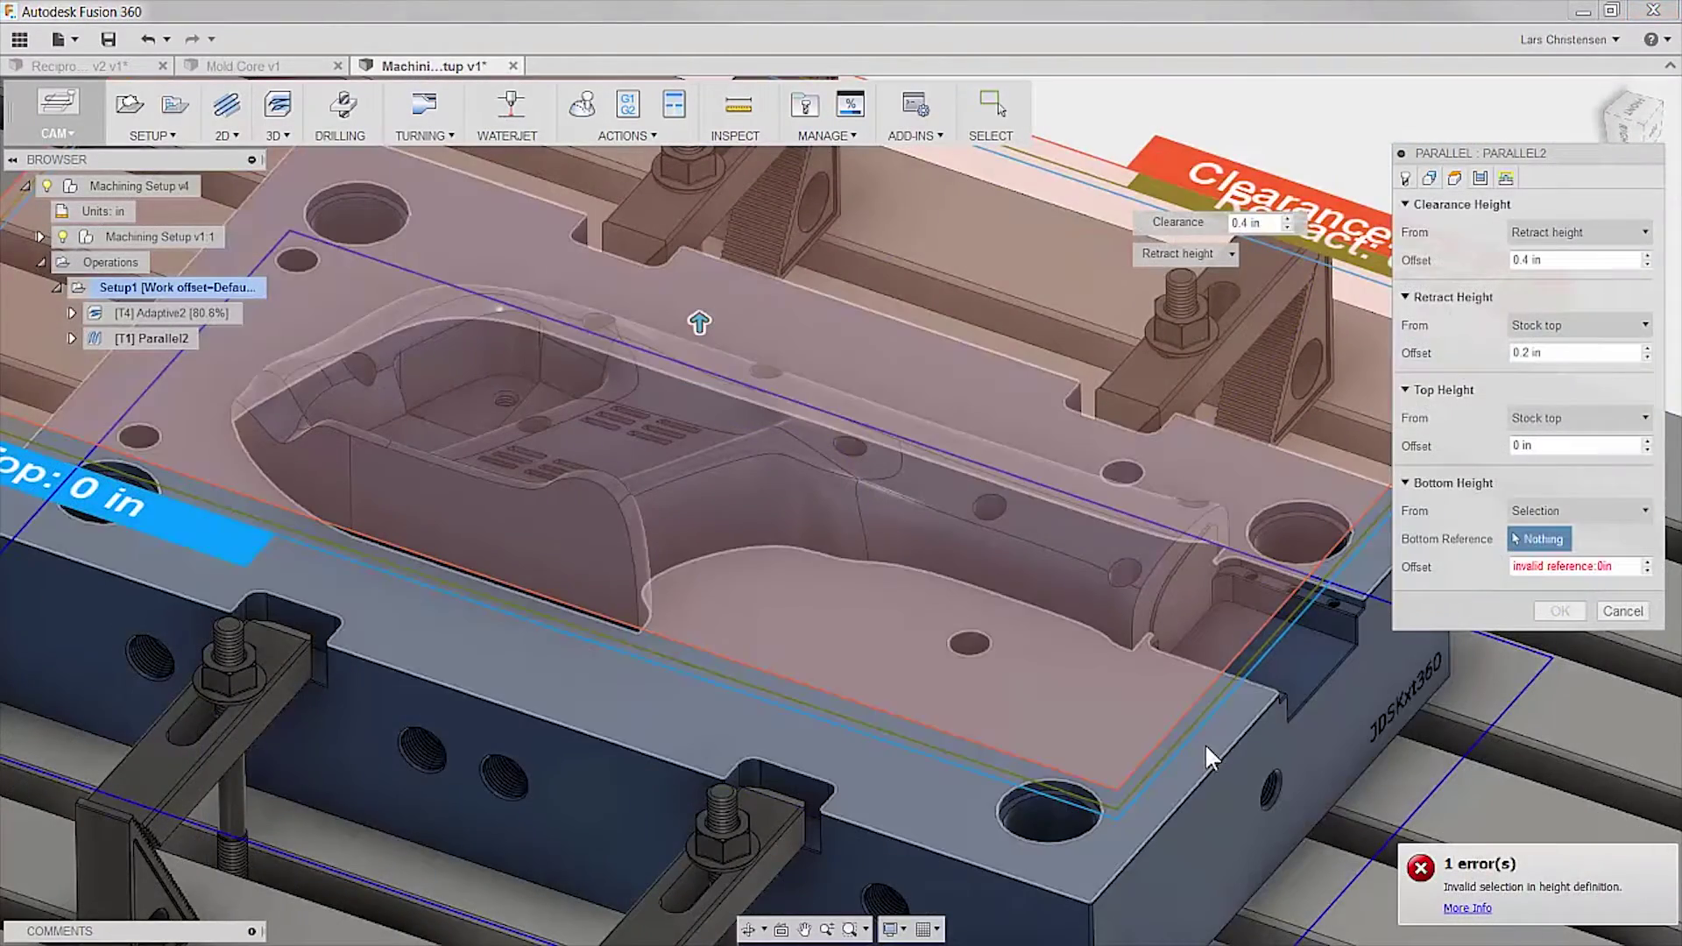
- Set Parallel2's bottom height to the block top face with .025 offset and generate it
left_click(1206, 742)
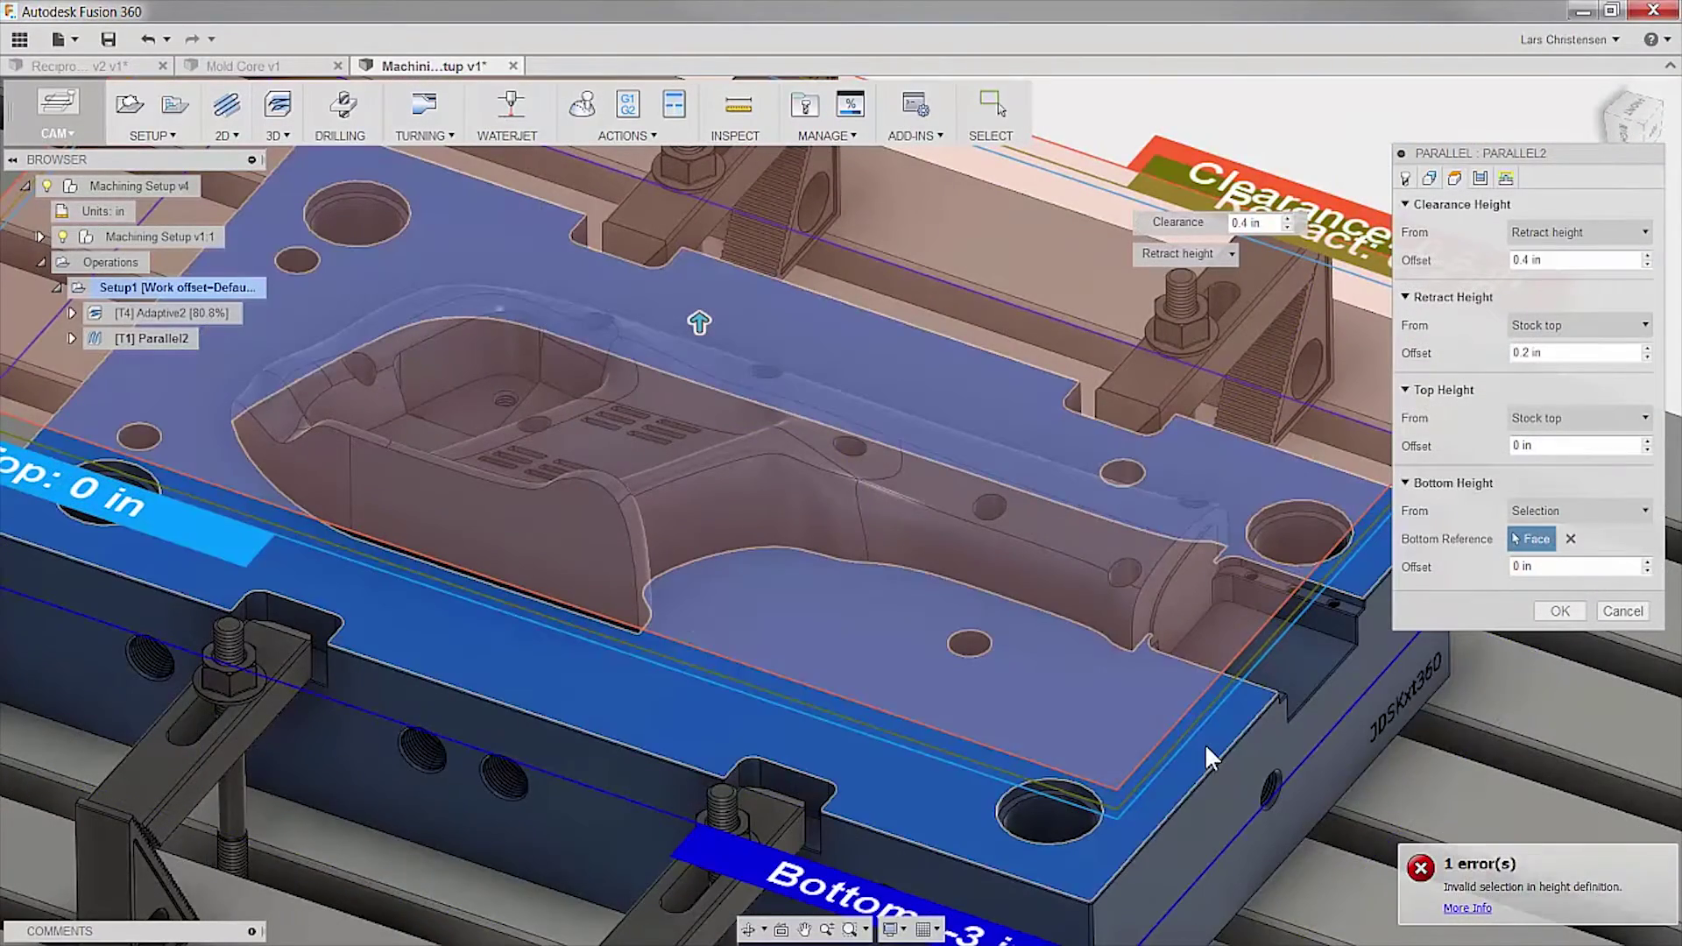
left_click(1547, 564)
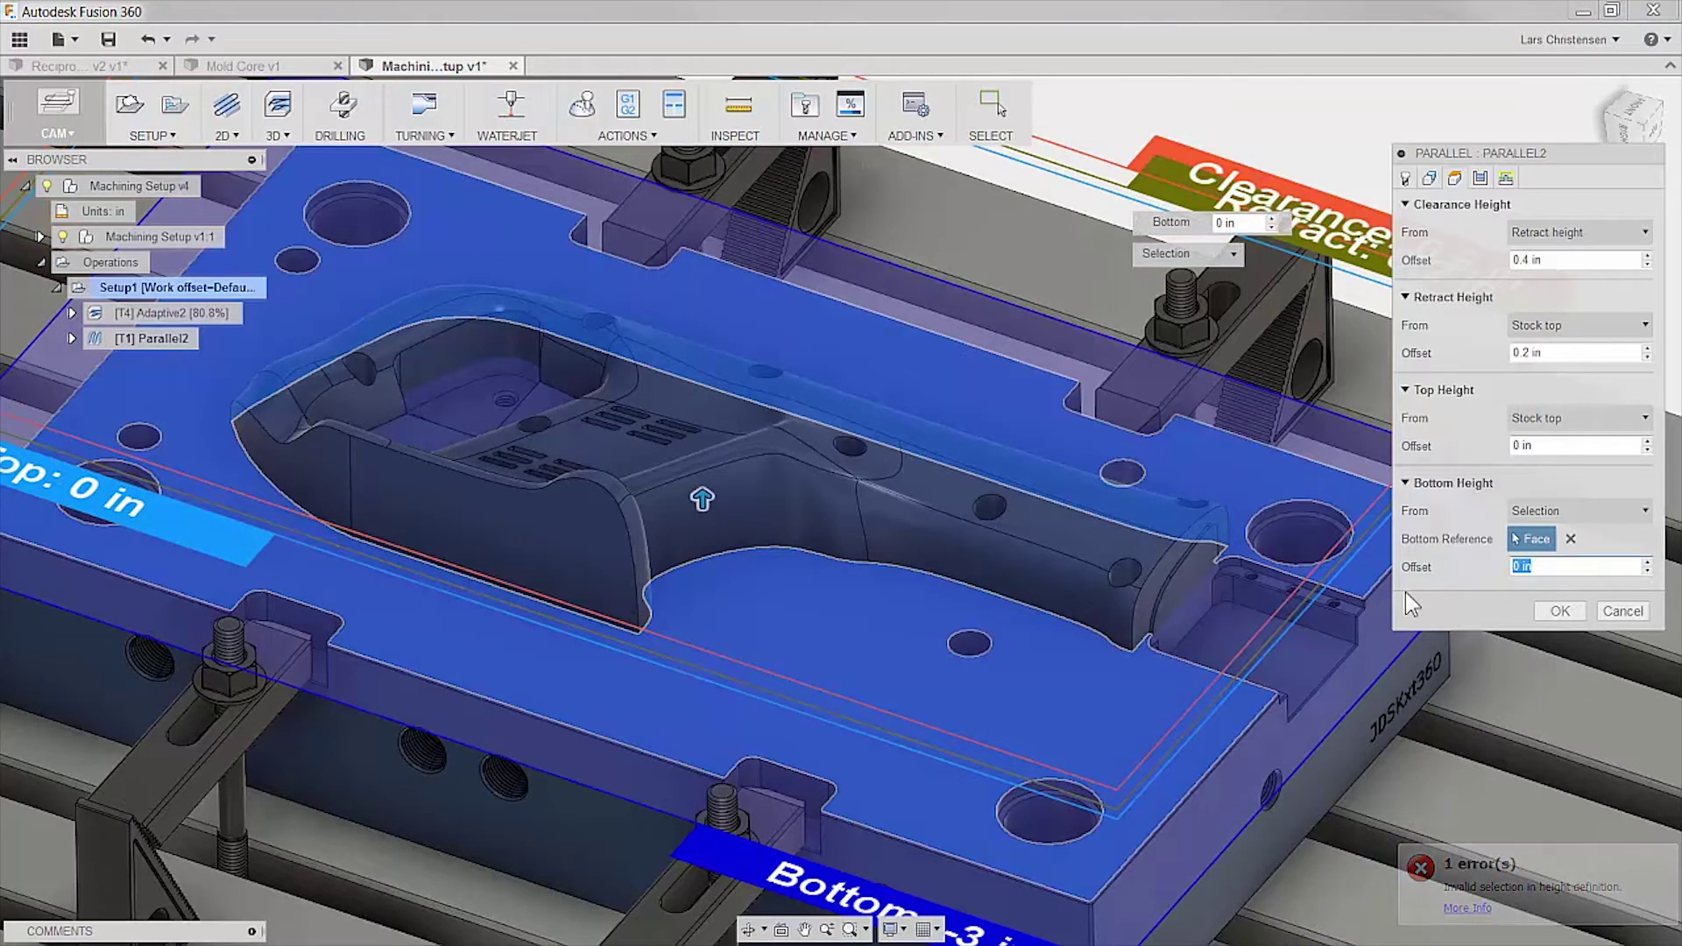
type(".025")
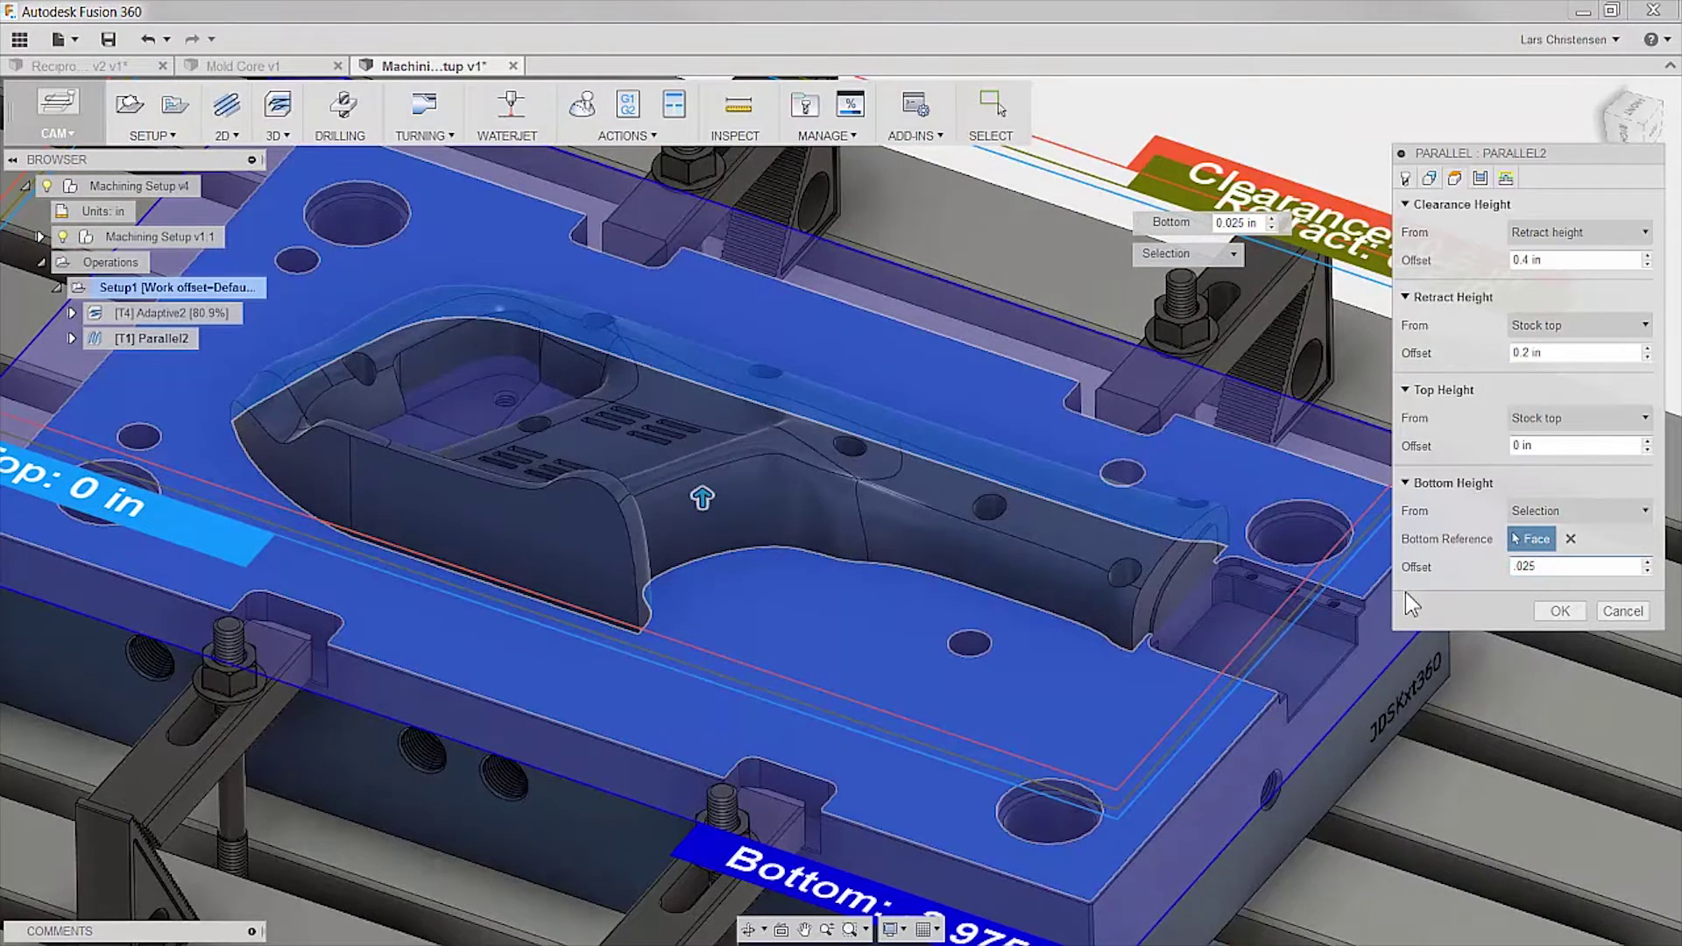
left_click(1544, 613)
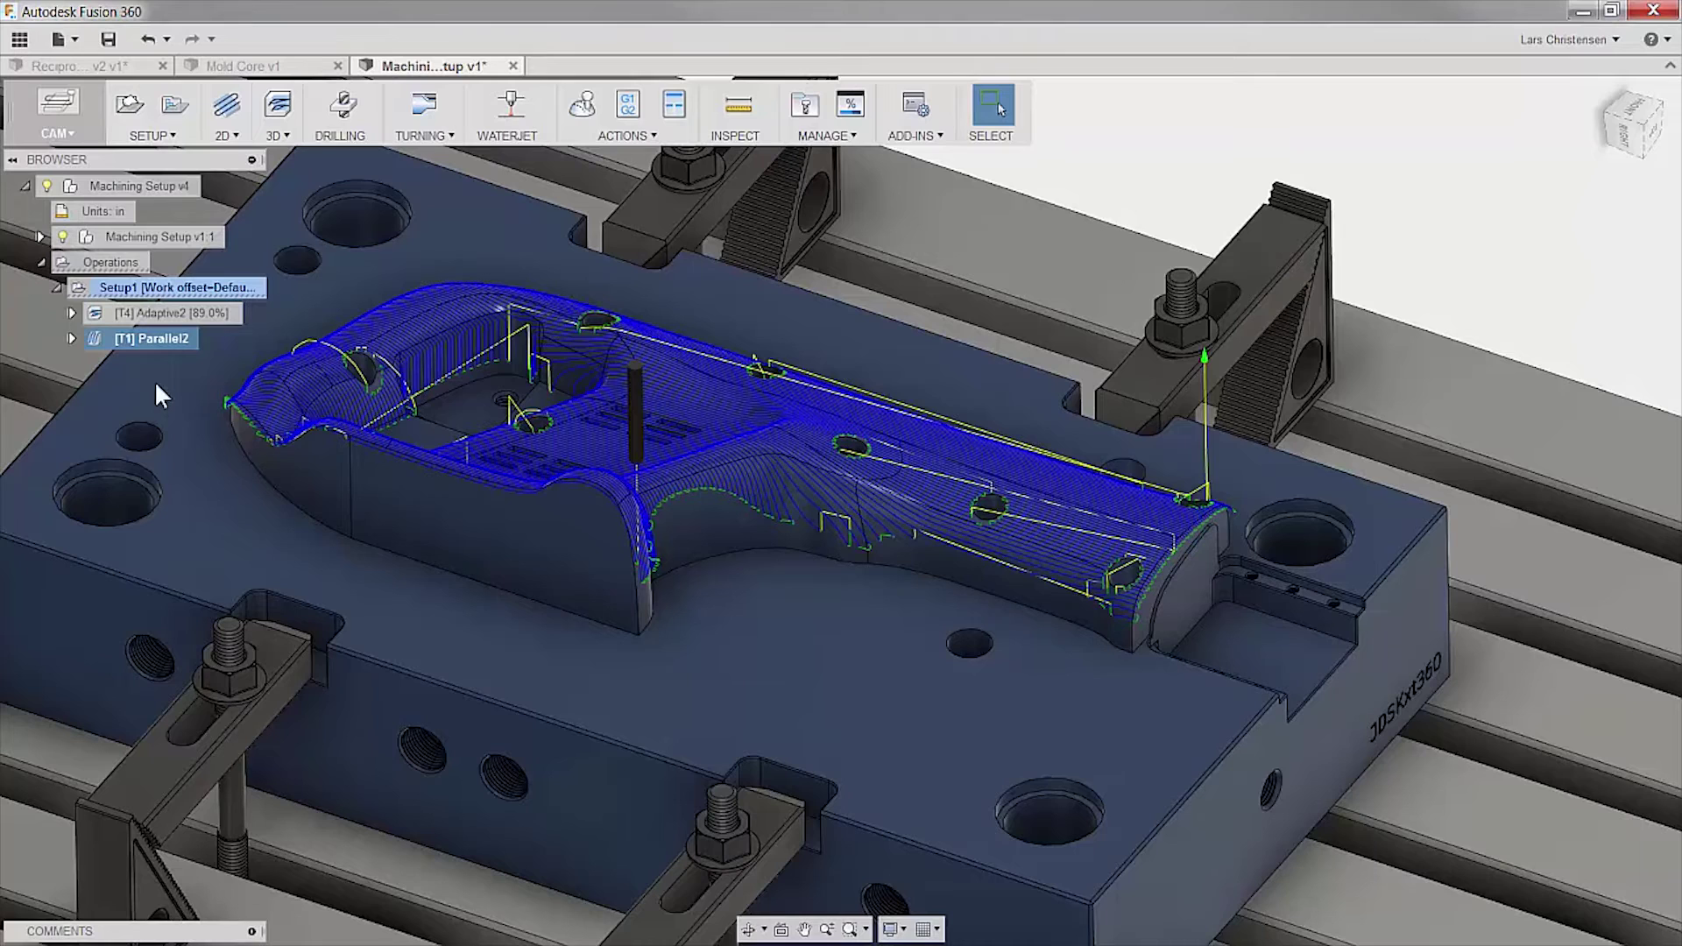
- Derive a 3D Contour operation from Parallel2 with a Silhouette machining boundary
right_click(146, 336)
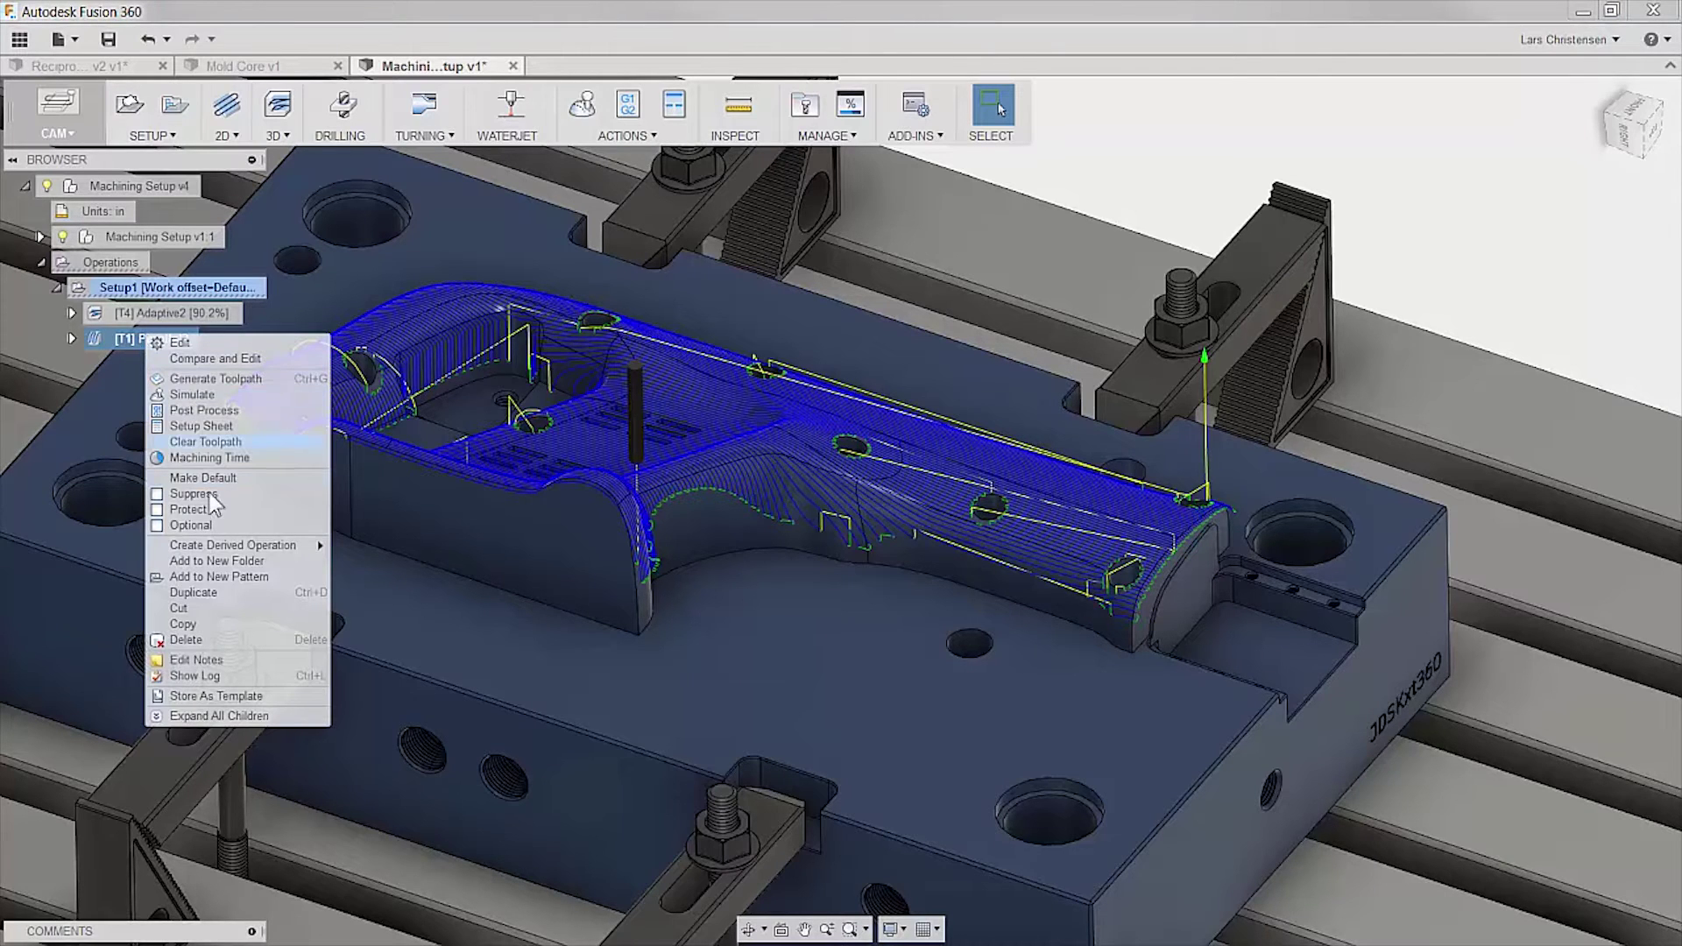
mouse_move(231, 546)
mouse_move(377, 548)
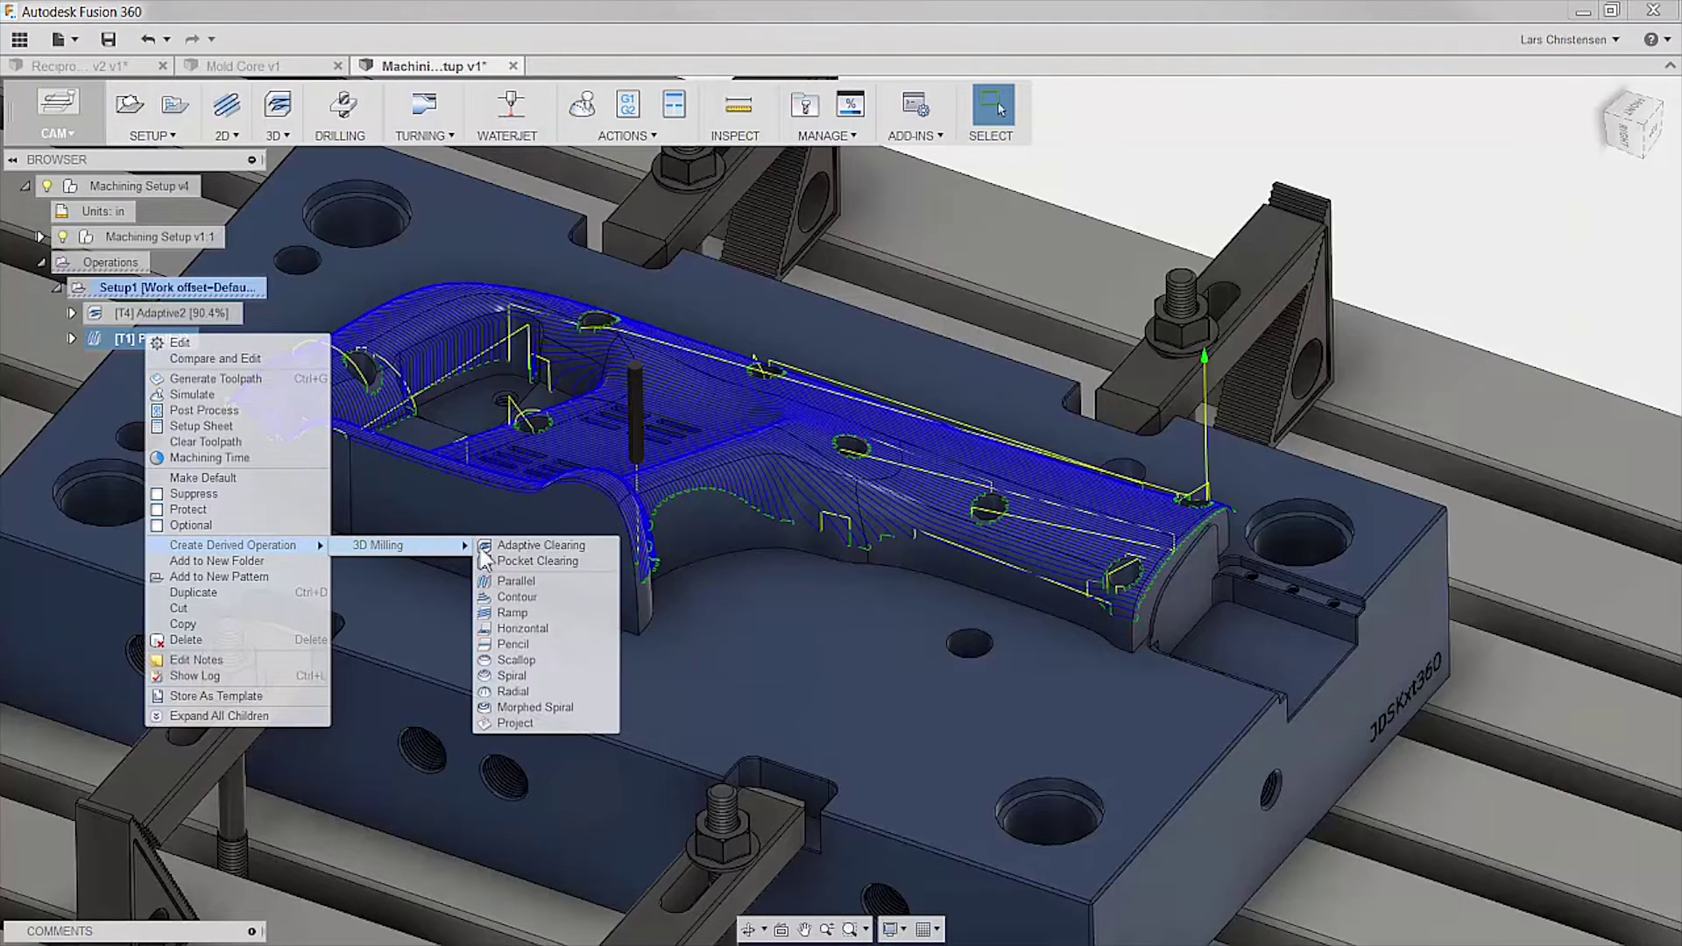
left_click(534, 597)
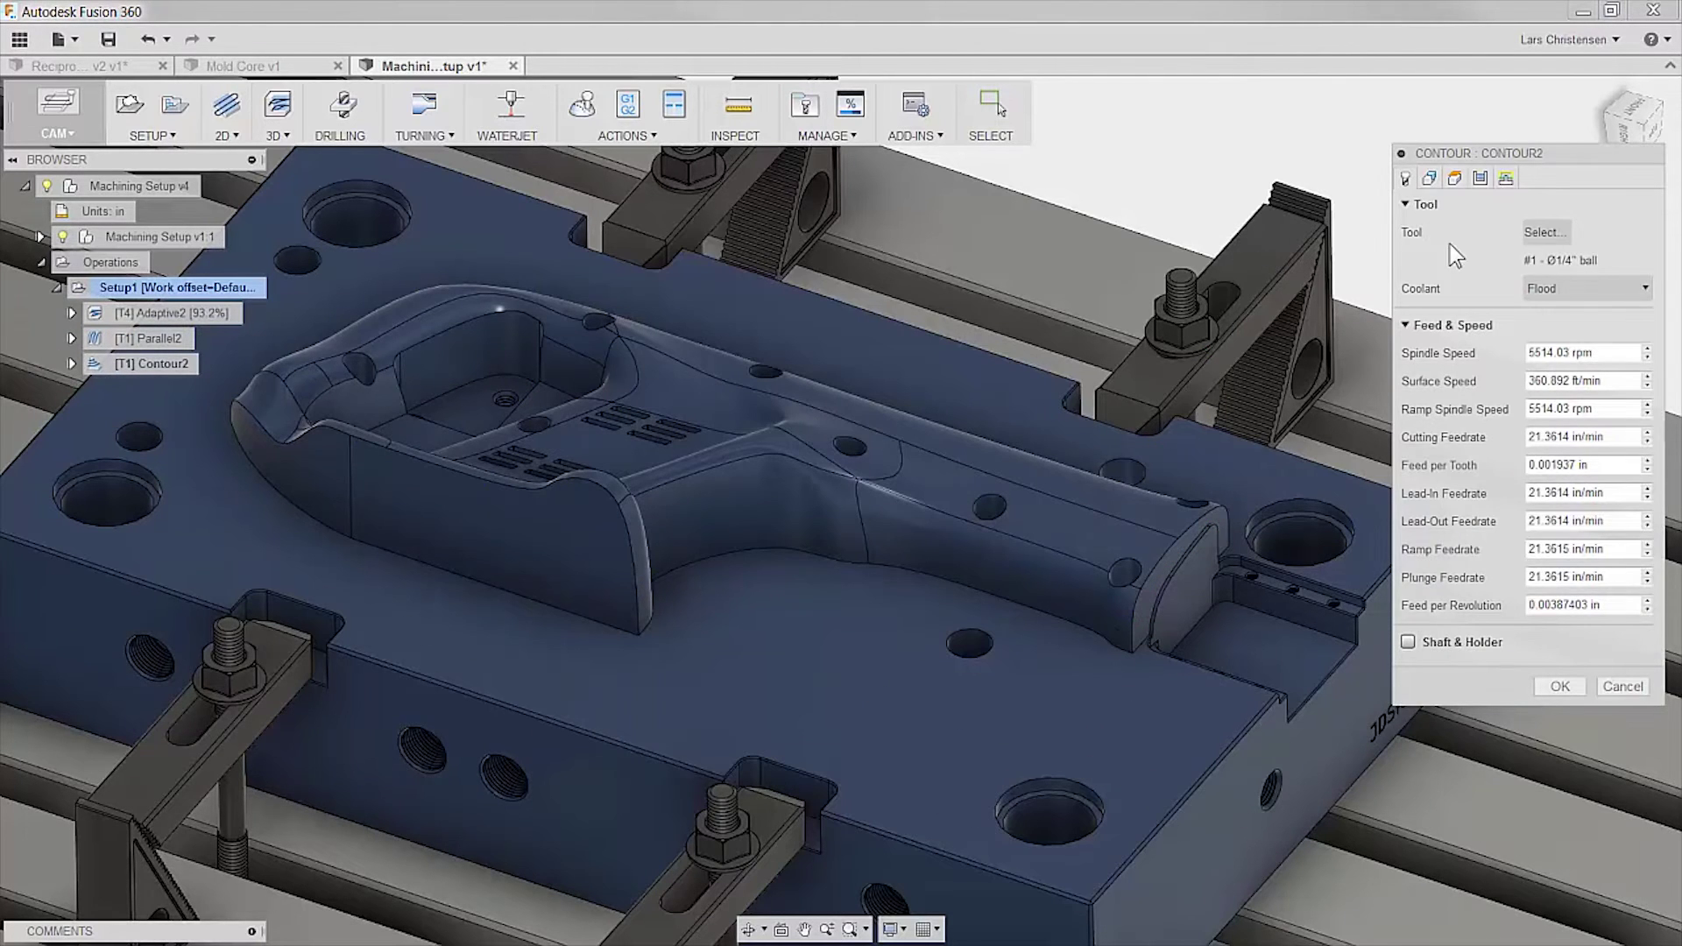
left_click(1429, 178)
left_click(1592, 231)
left_click(1605, 273)
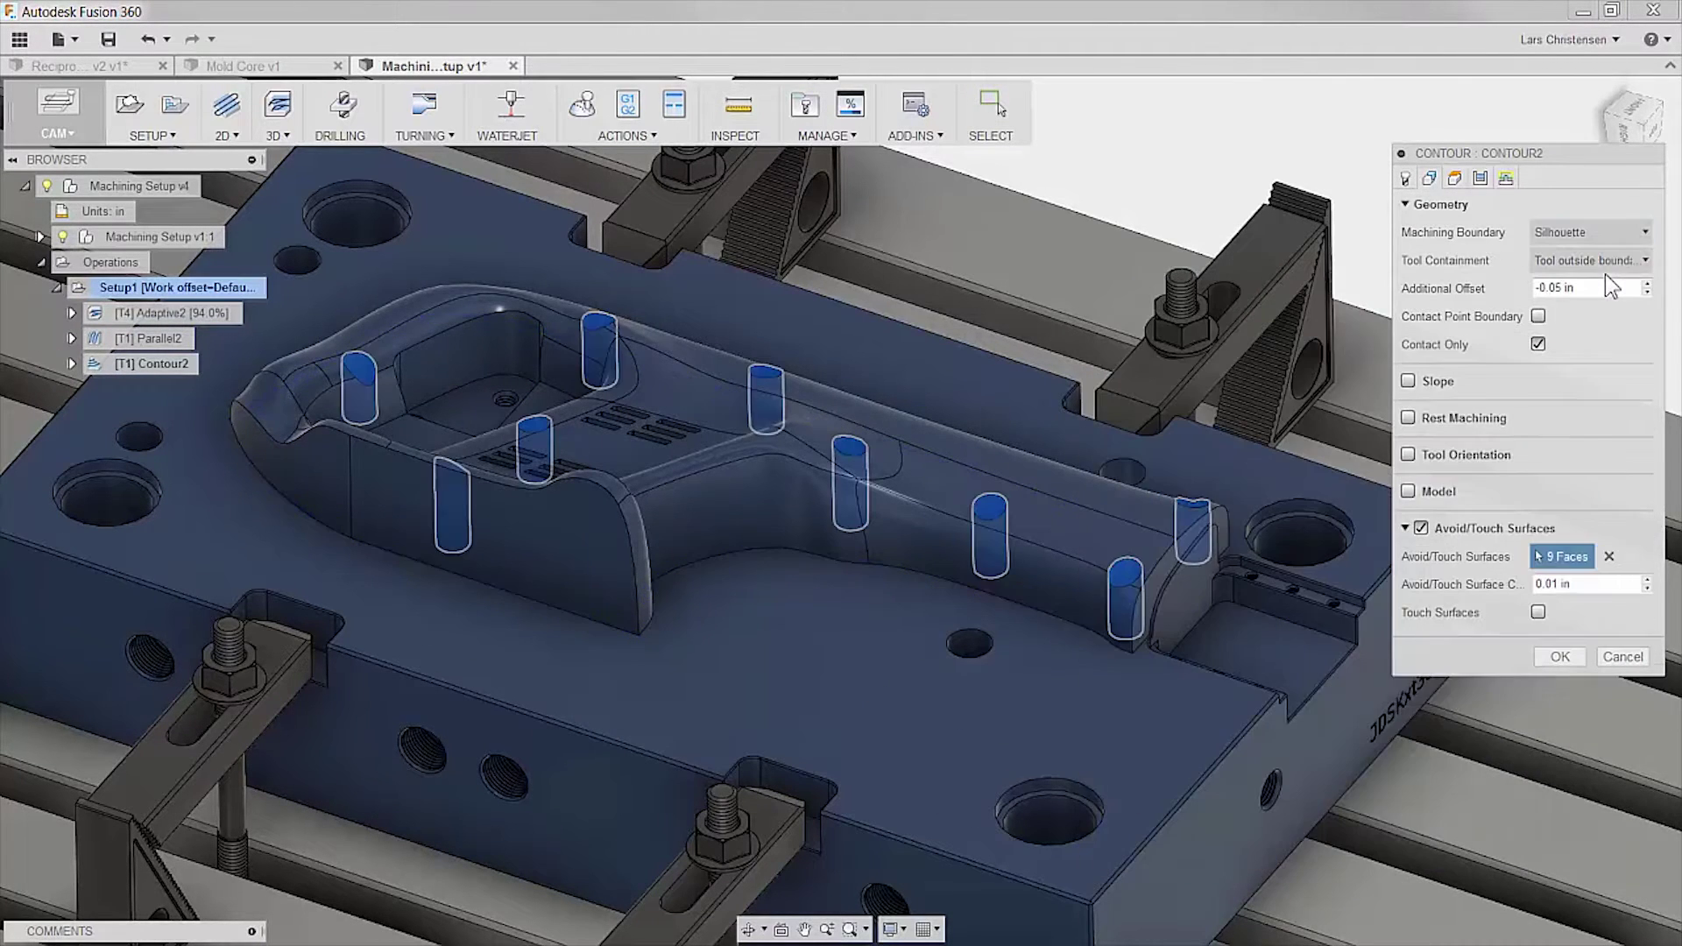
- Lower Contour2's retract height and its top height to about -2.24 in, then generate it
left_click(1454, 178)
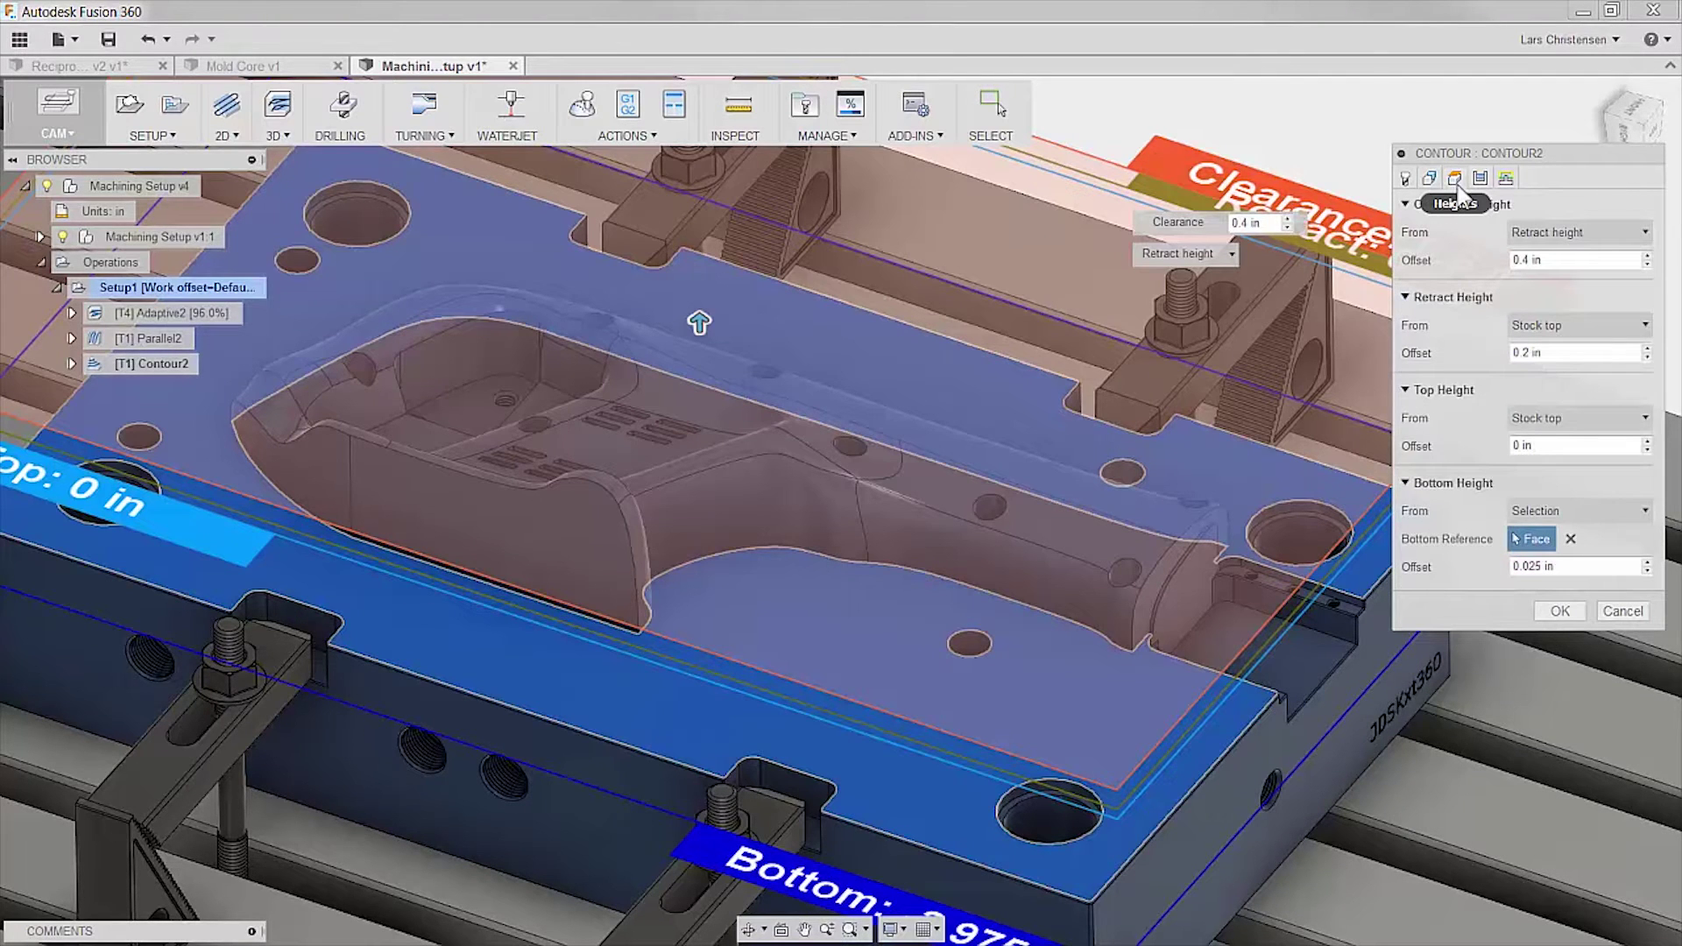
mouse_move(297, 541)
left_mouse_down()
mouse_move(297, 596)
mouse_move(297, 568)
left_mouse_up()
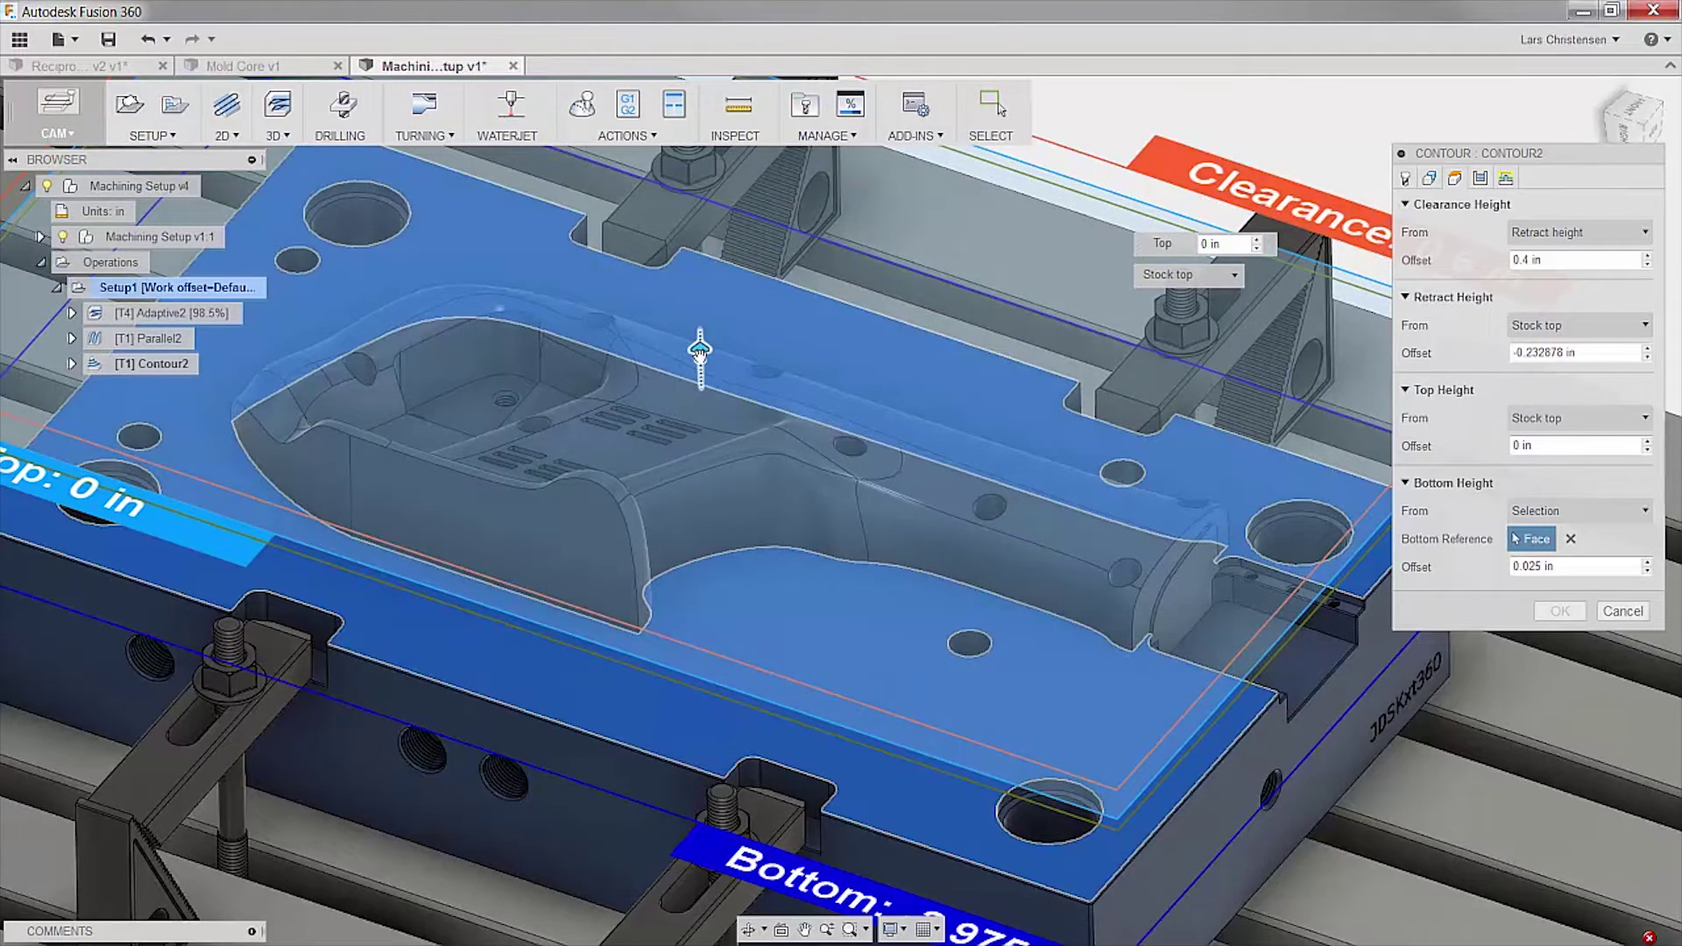
left_click_drag(699, 350, 715, 466)
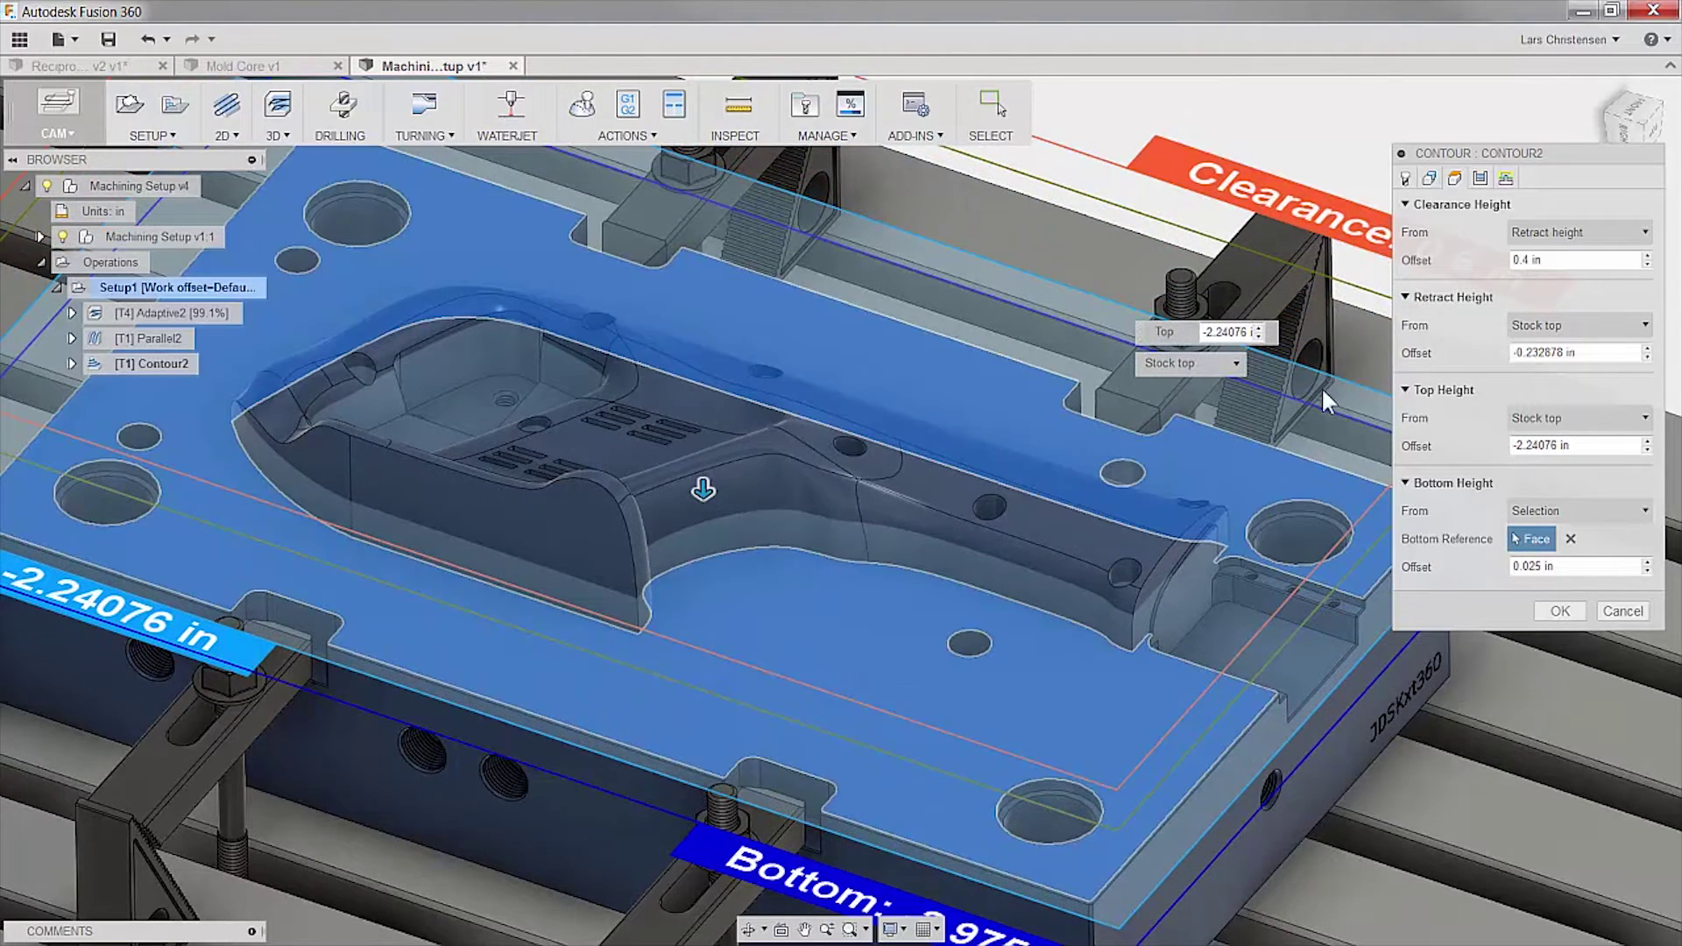
left_click(1561, 611)
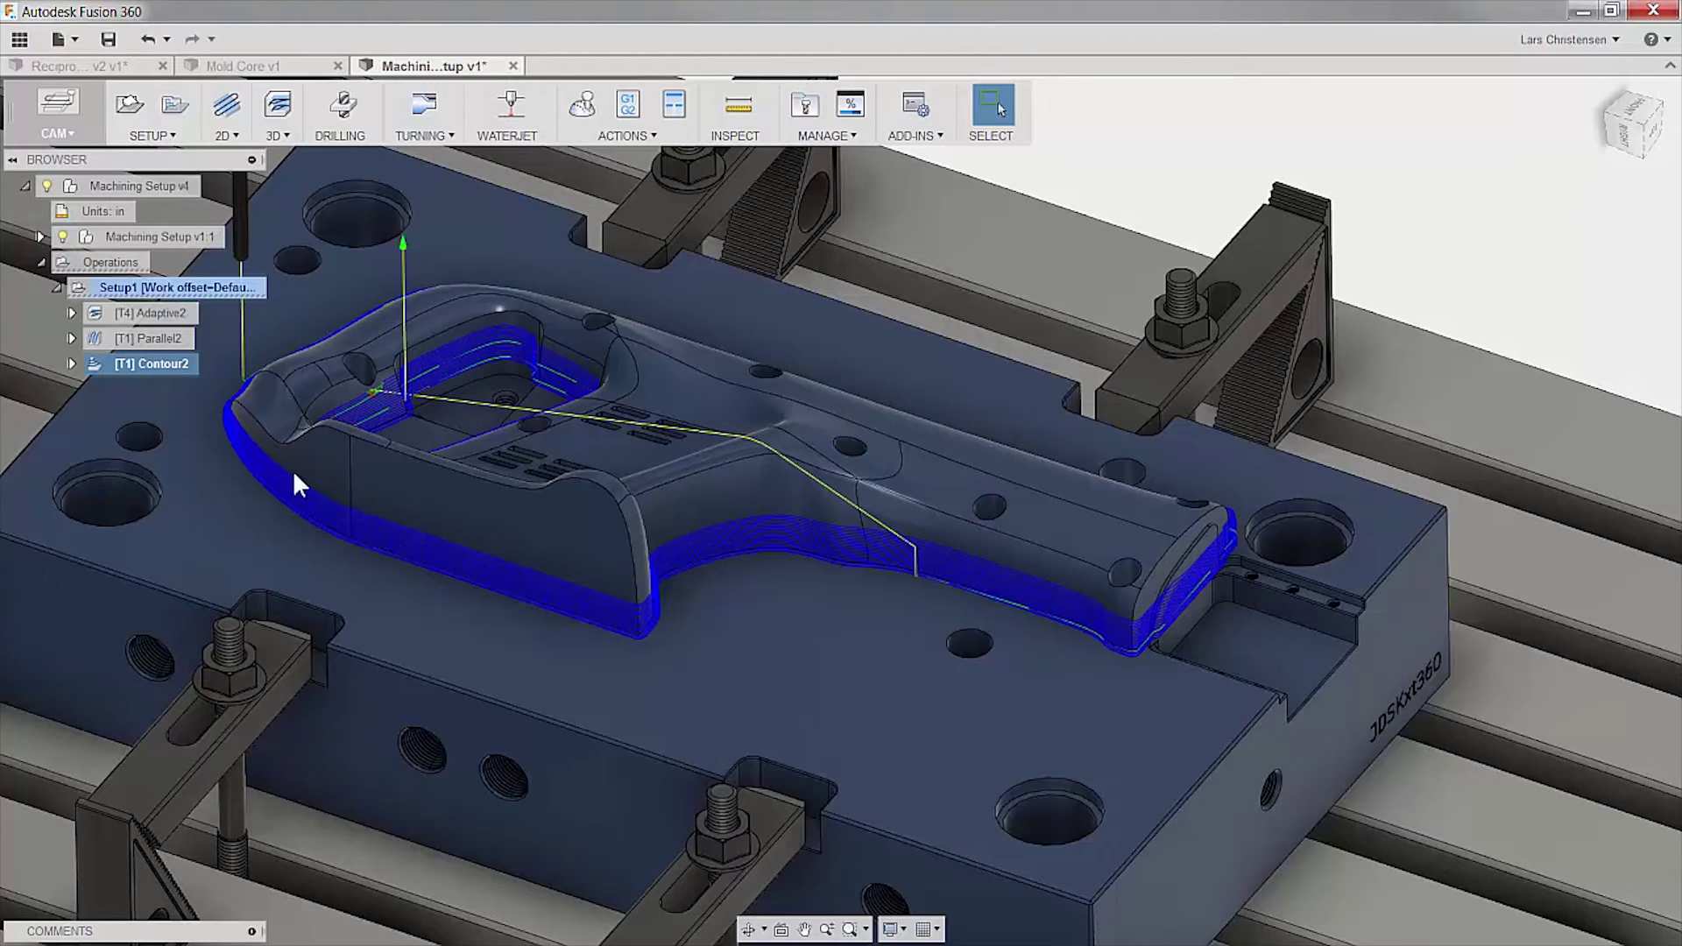
- Simulate Setup1 with Tail toolpath mode and Ceramic stock material
left_click(145, 341)
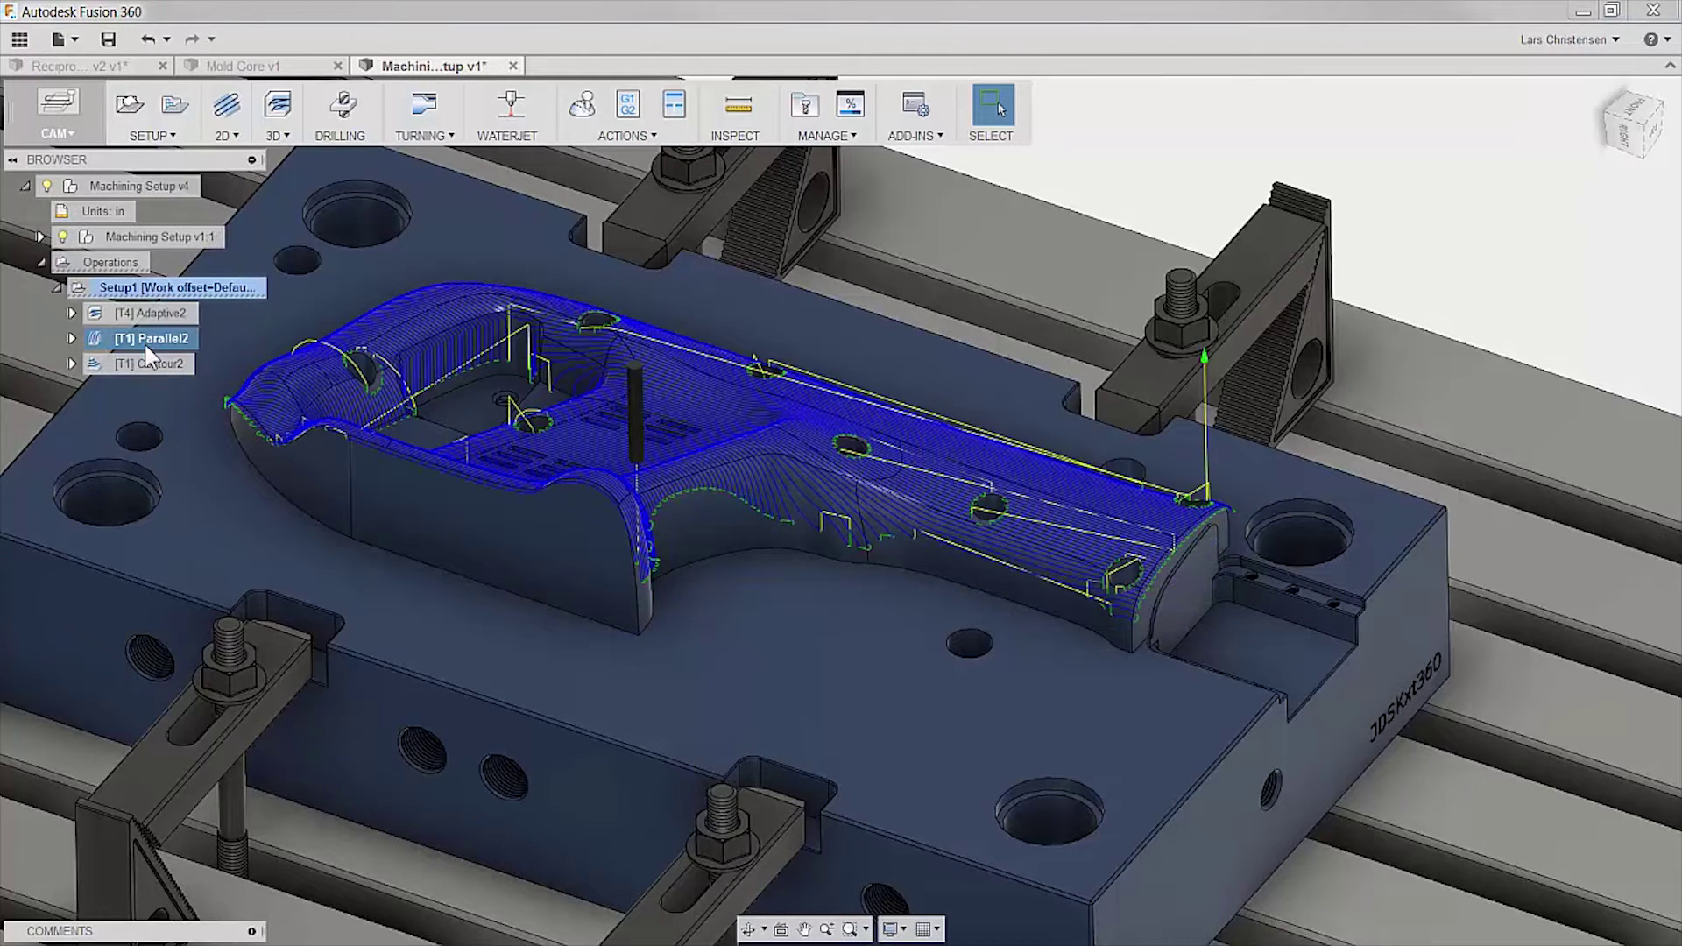
left_click(162, 315)
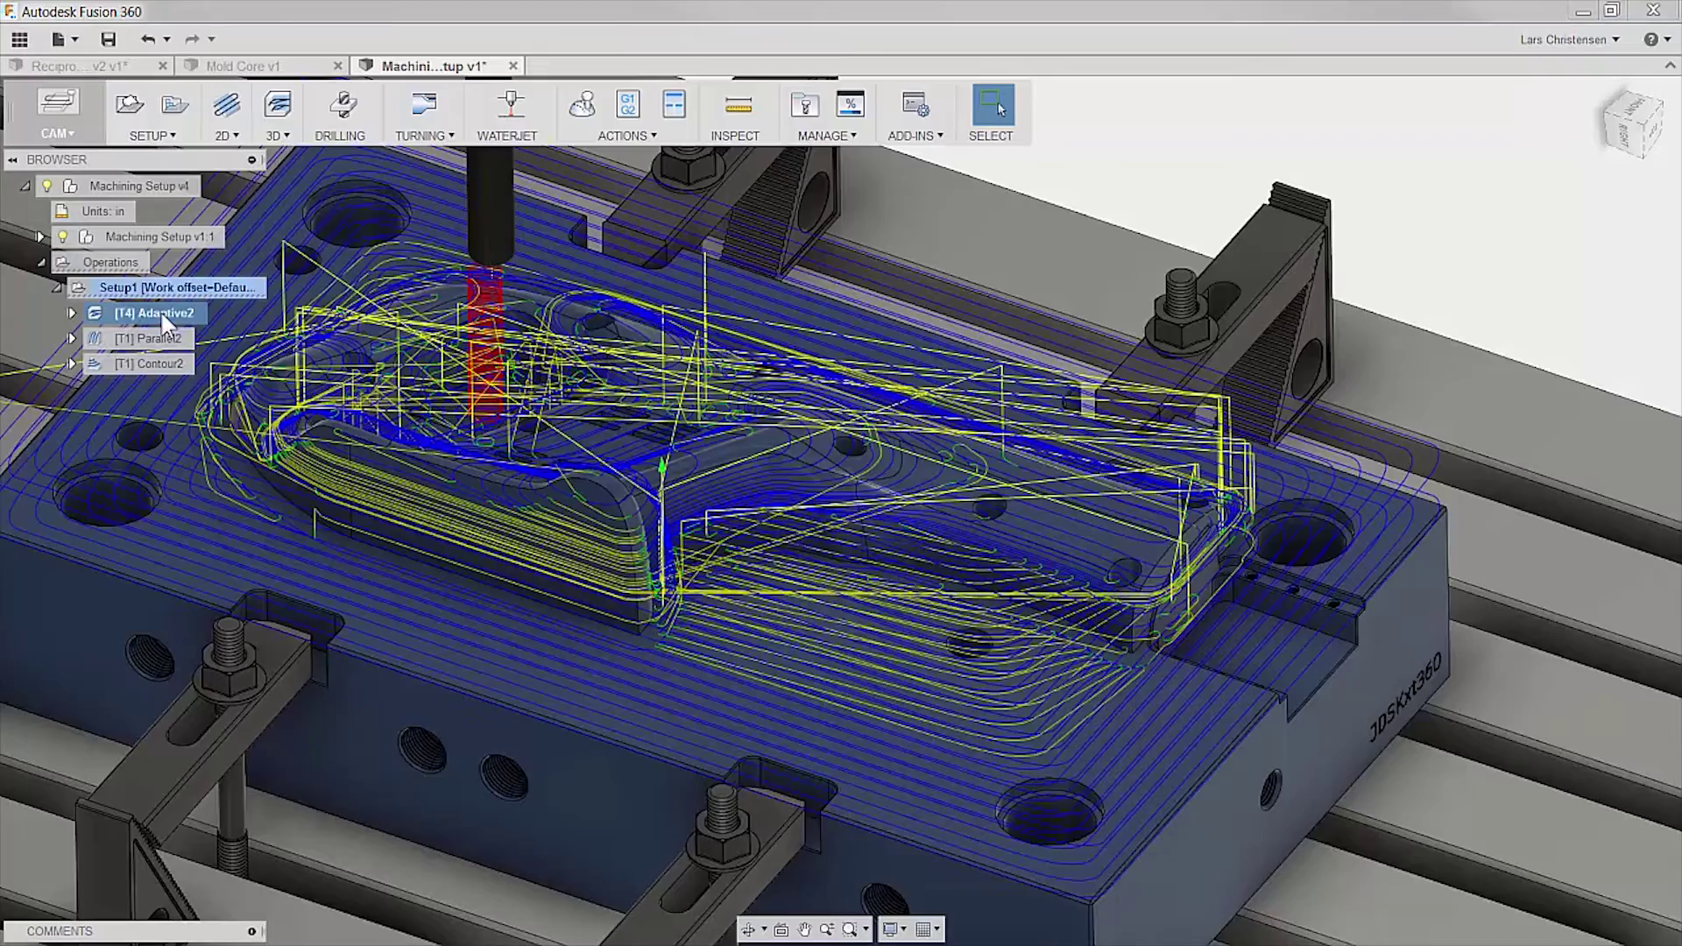
left_click(175, 288)
left_click(593, 109)
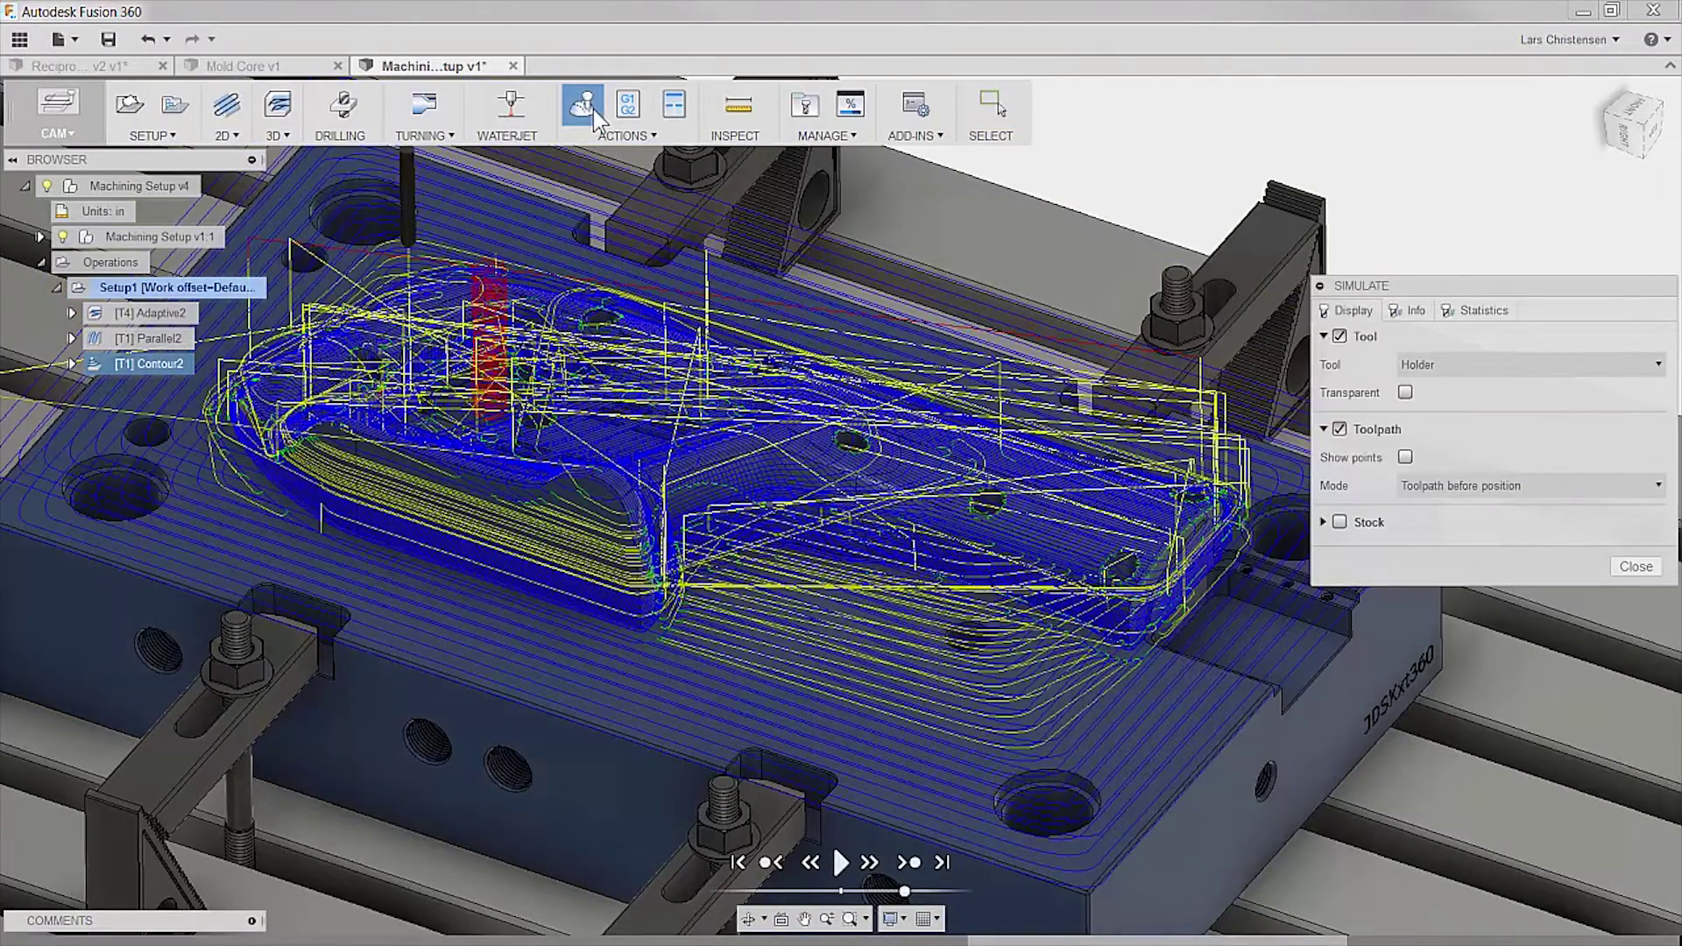
left_click(1529, 486)
left_click(1428, 552)
left_click(1340, 522)
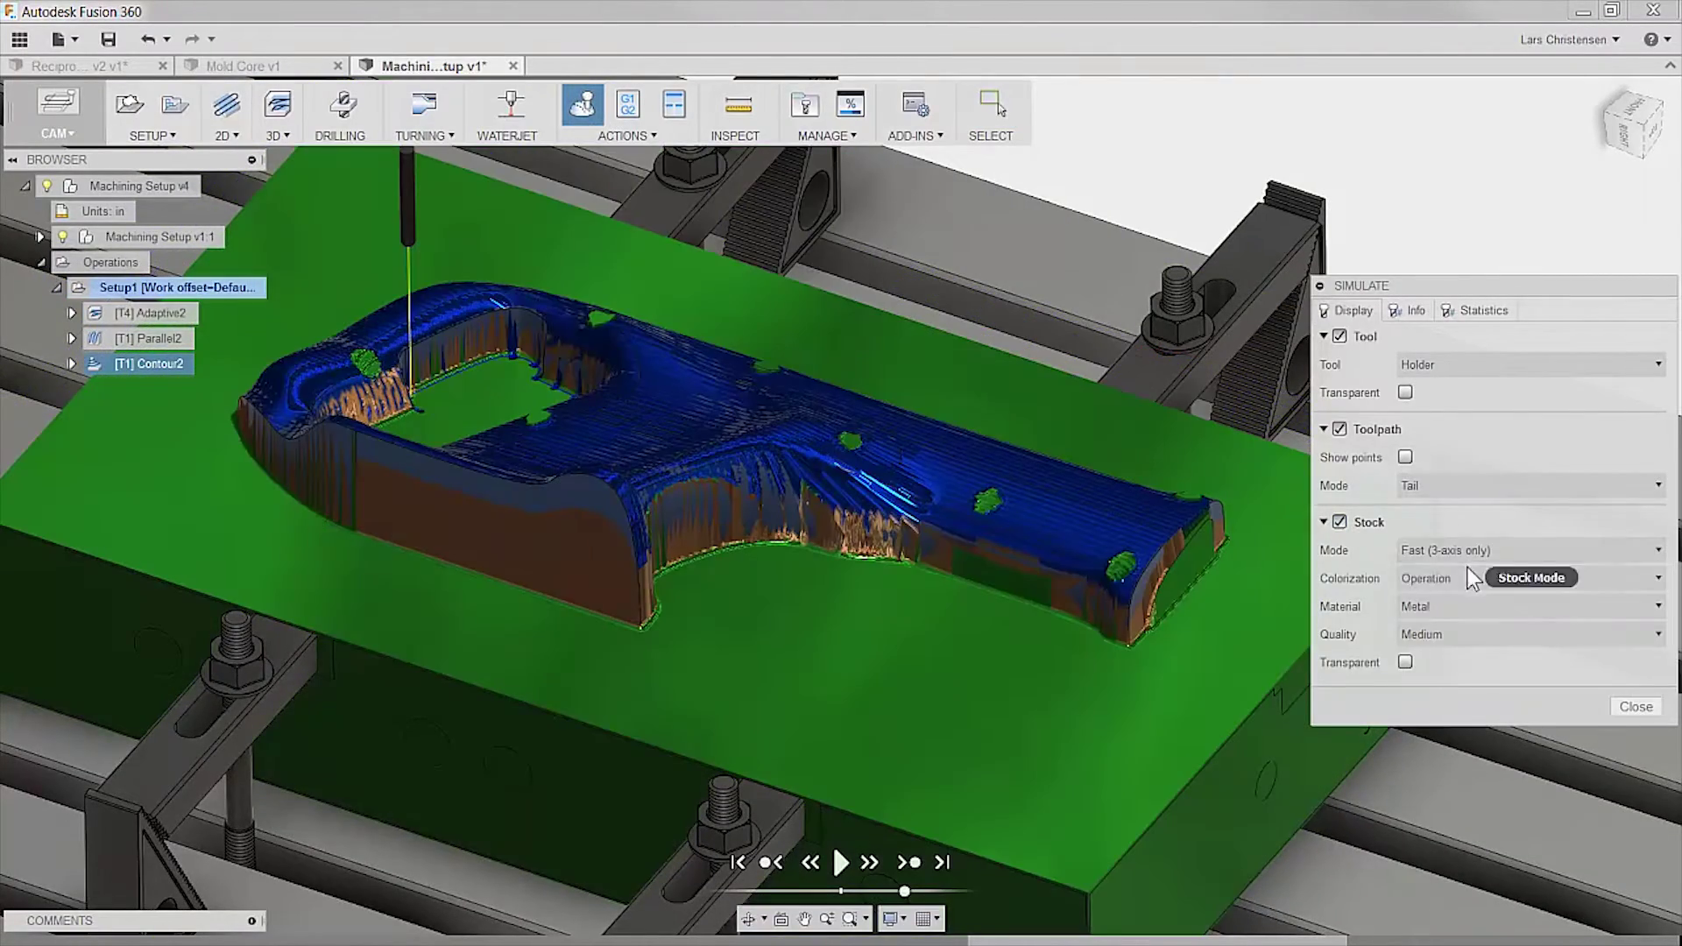
left_click(1489, 607)
left_click(1490, 629)
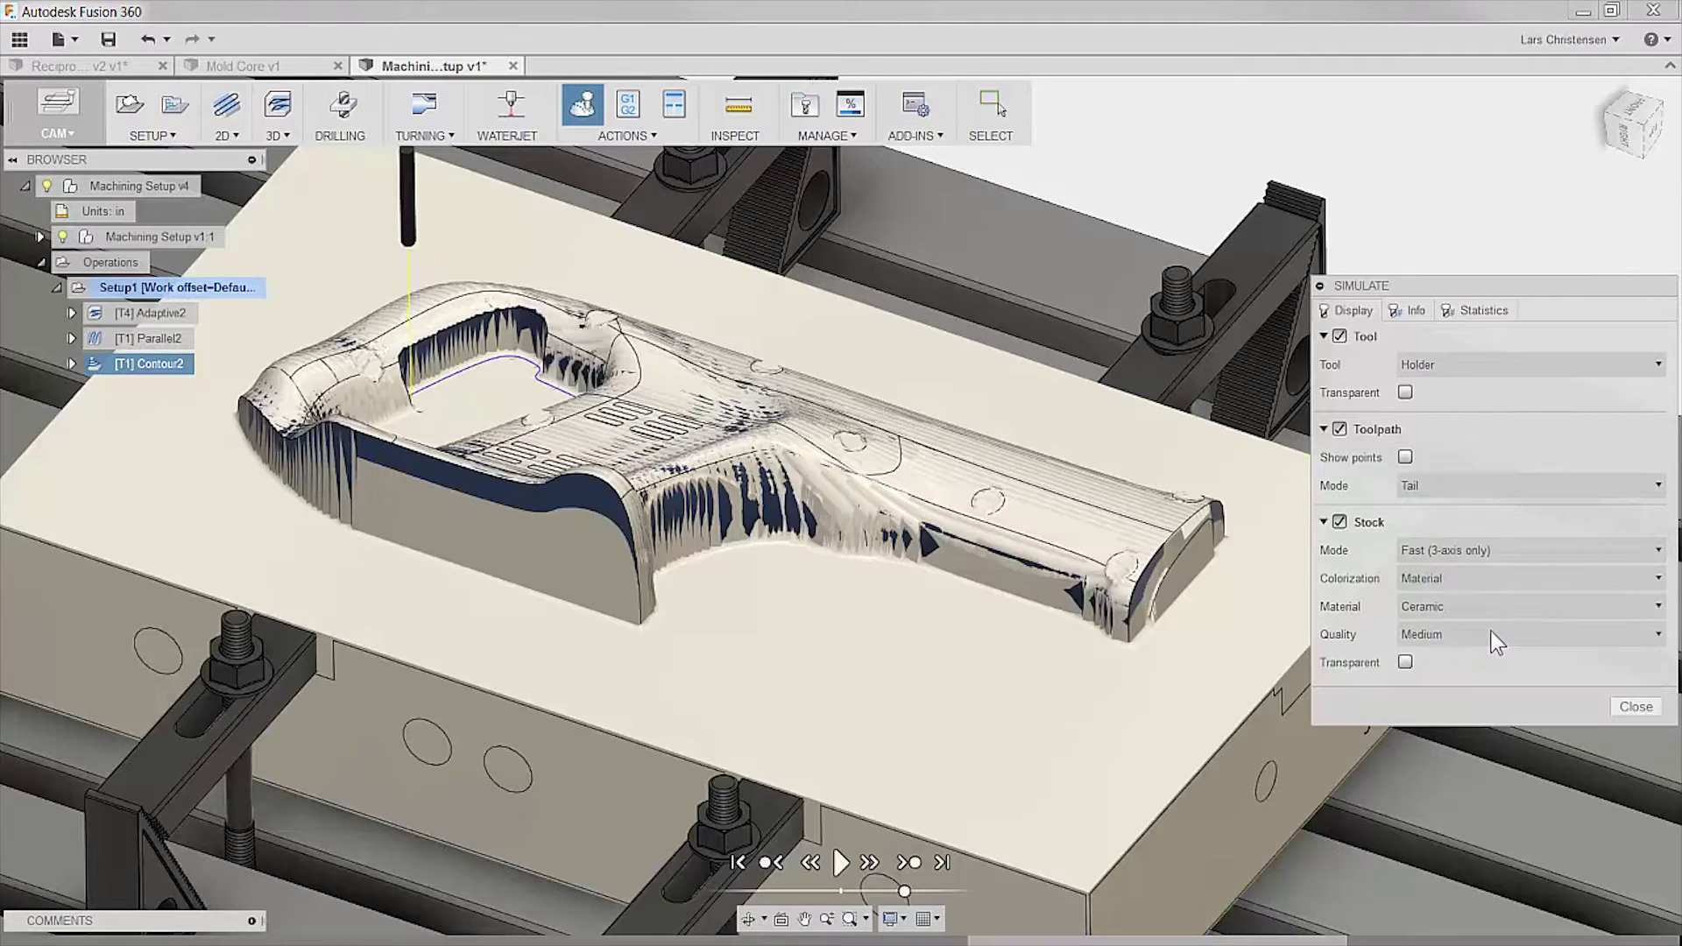
- Play the simulation faster, jump to the Parallel2 rapid collision with stock, and close
left_click(846, 860)
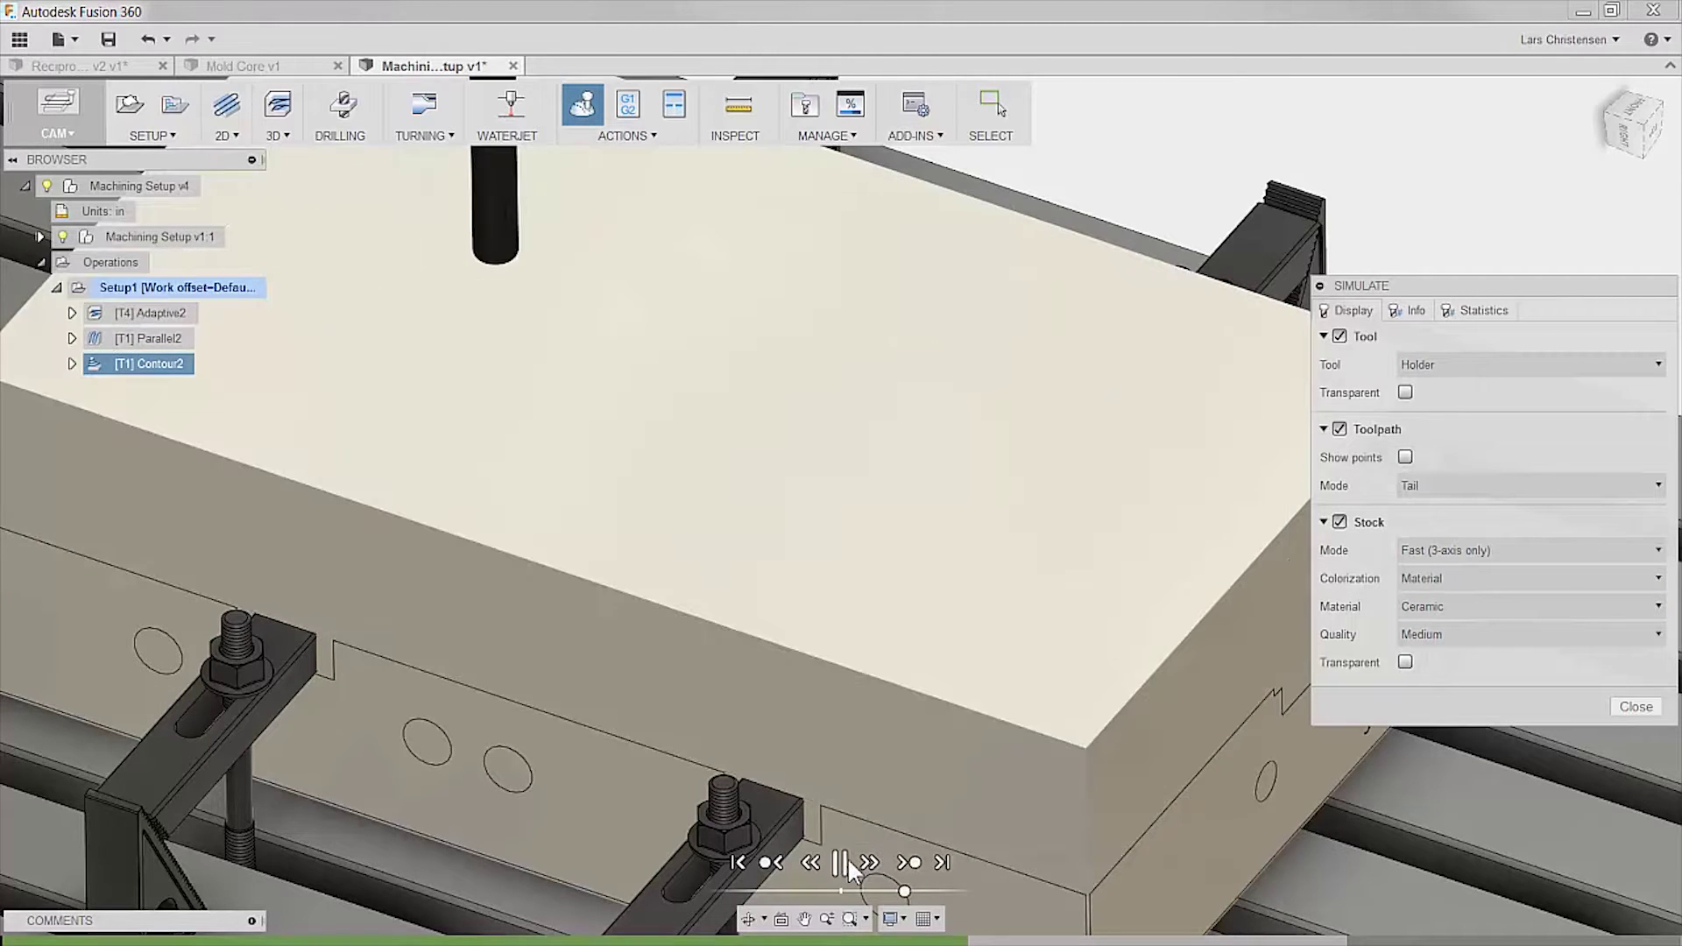
left_click_drag(904, 891, 994, 891)
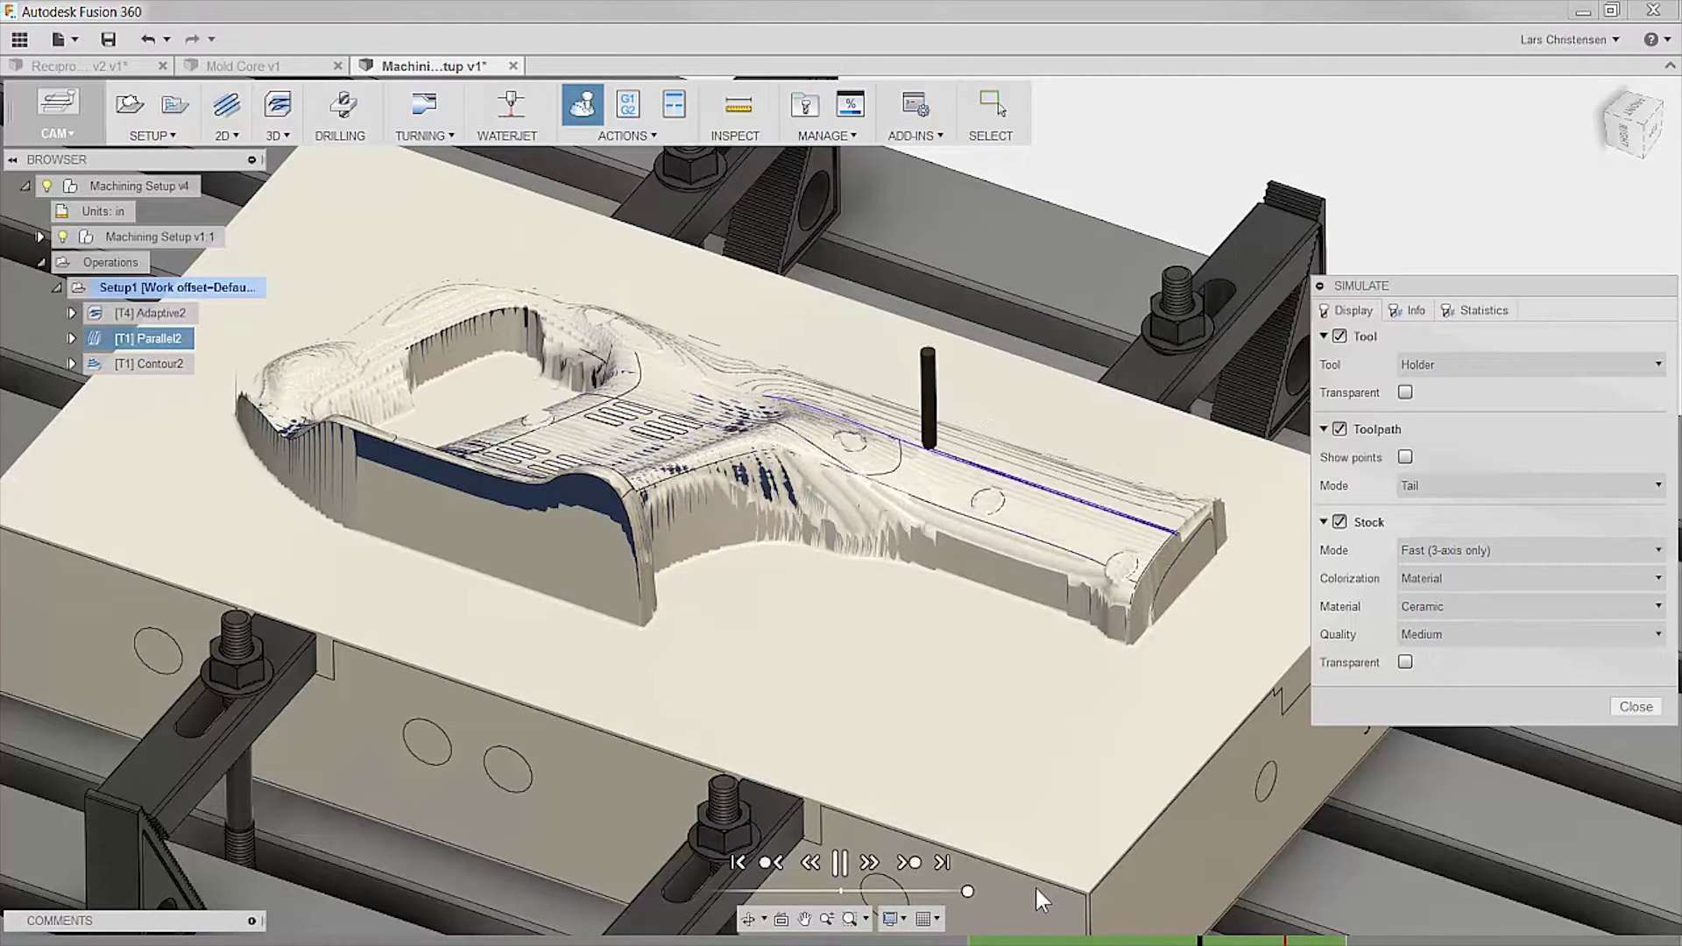
left_click(1264, 940)
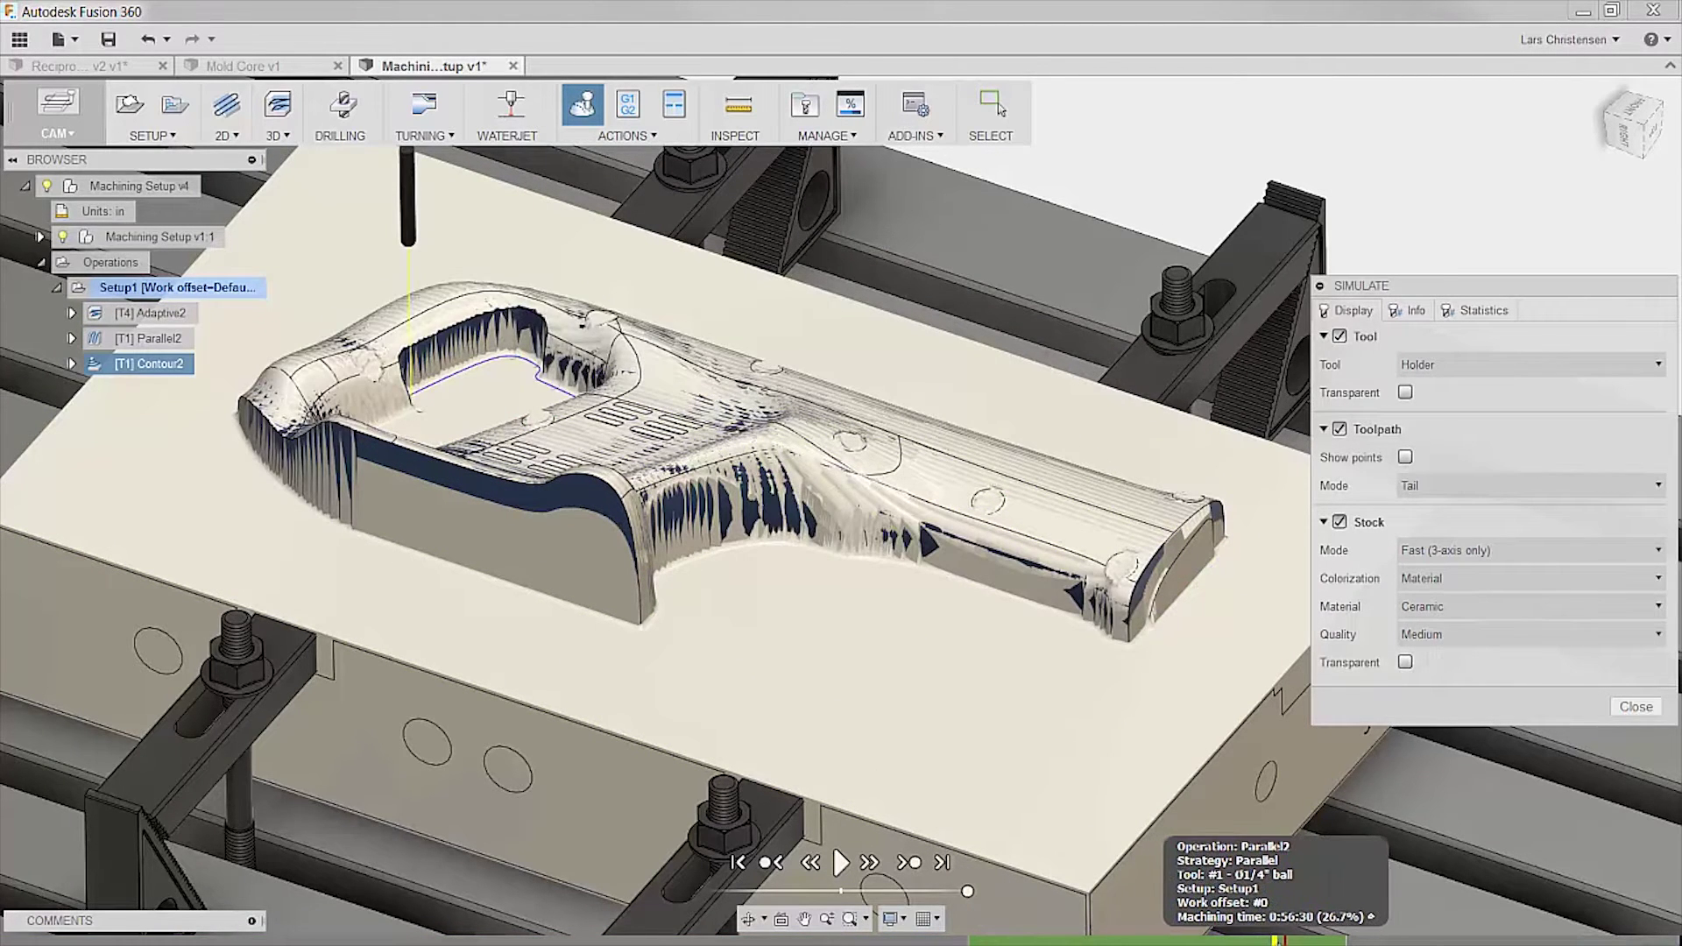
left_click(1285, 940)
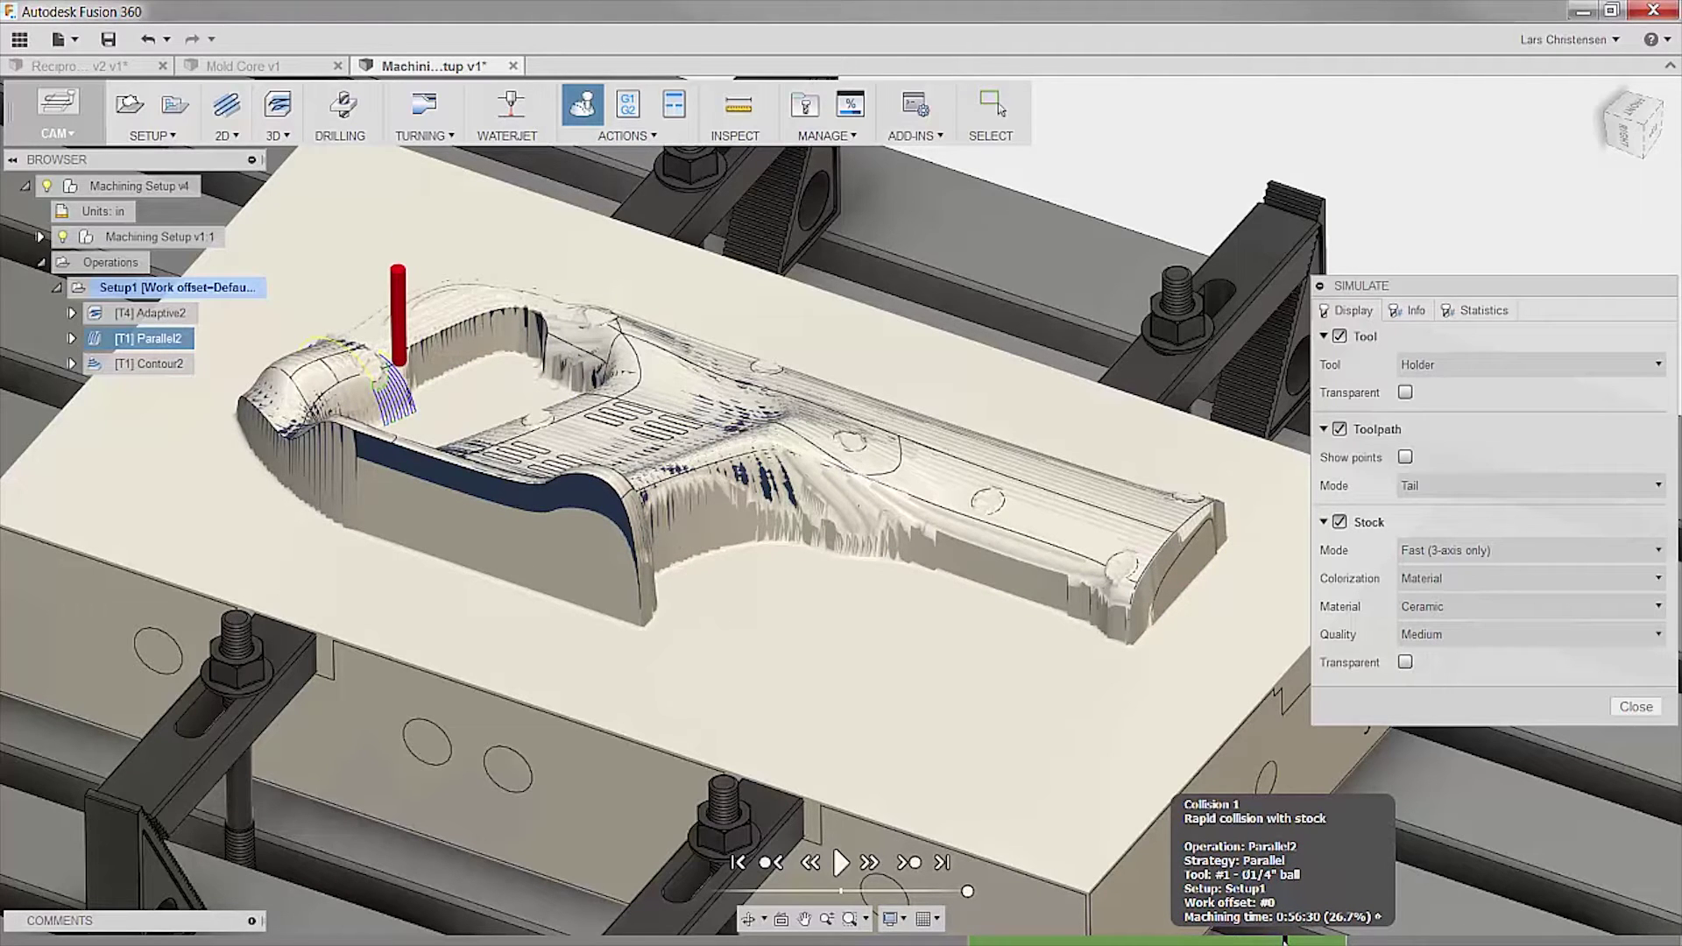
left_click(1635, 706)
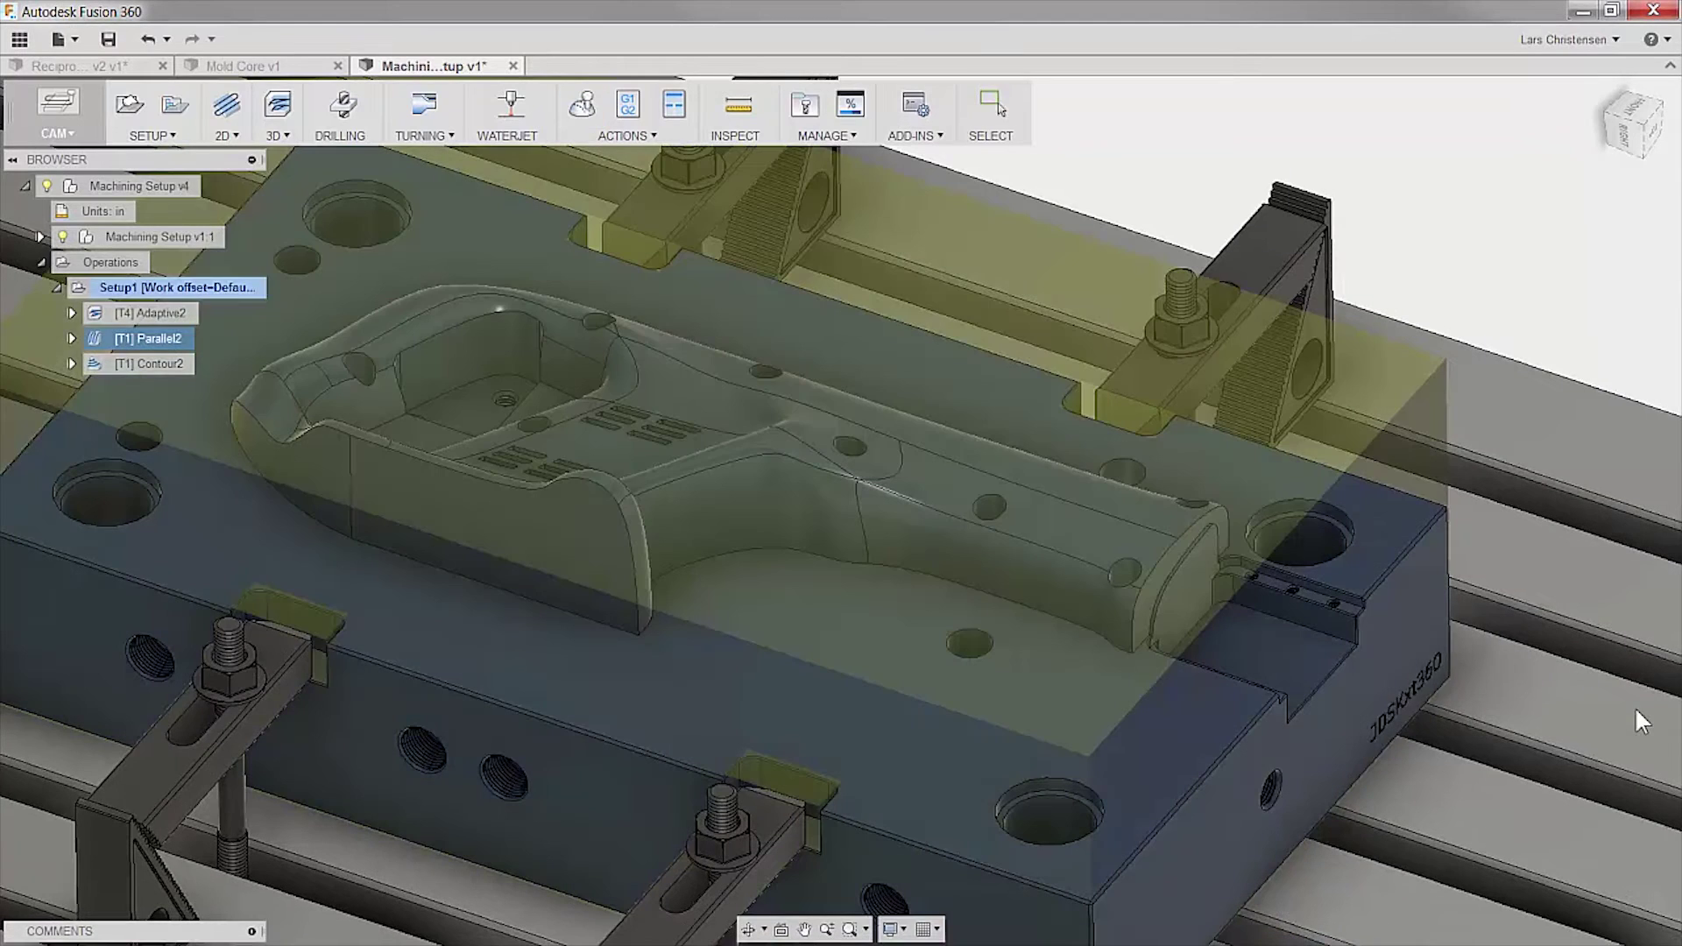
- Set Parallel2's horizontal and vertical lead-in radii to .25 and regenerate the toolpath
left_click(181, 339)
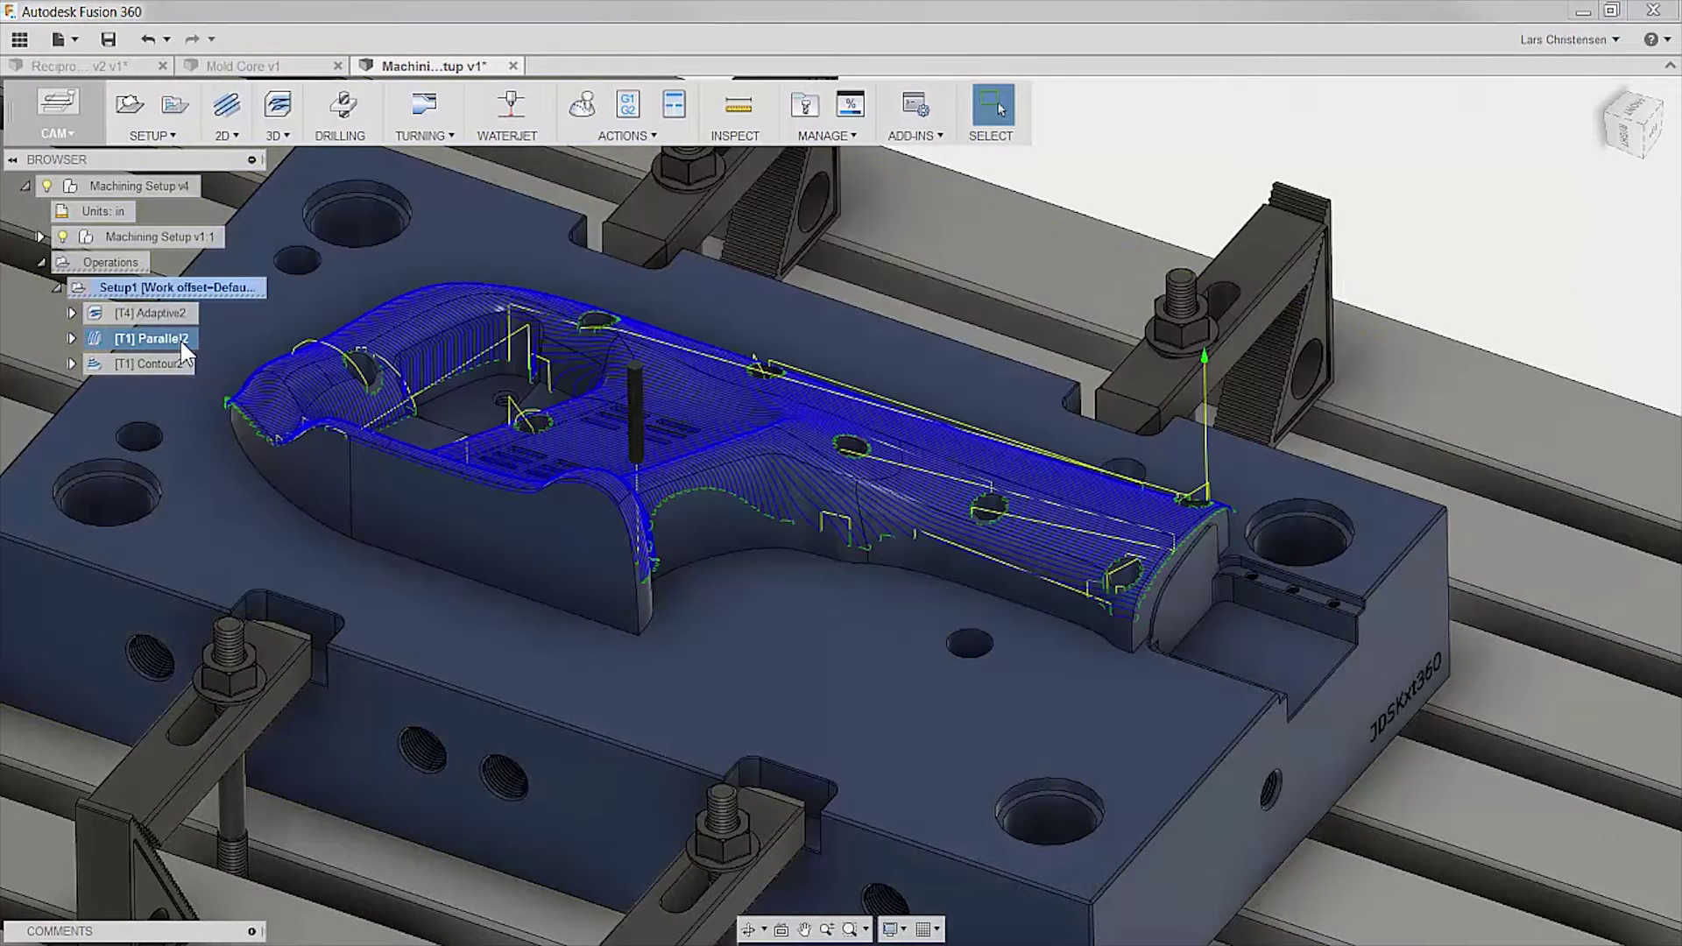
right_click(180, 340)
left_click(207, 351)
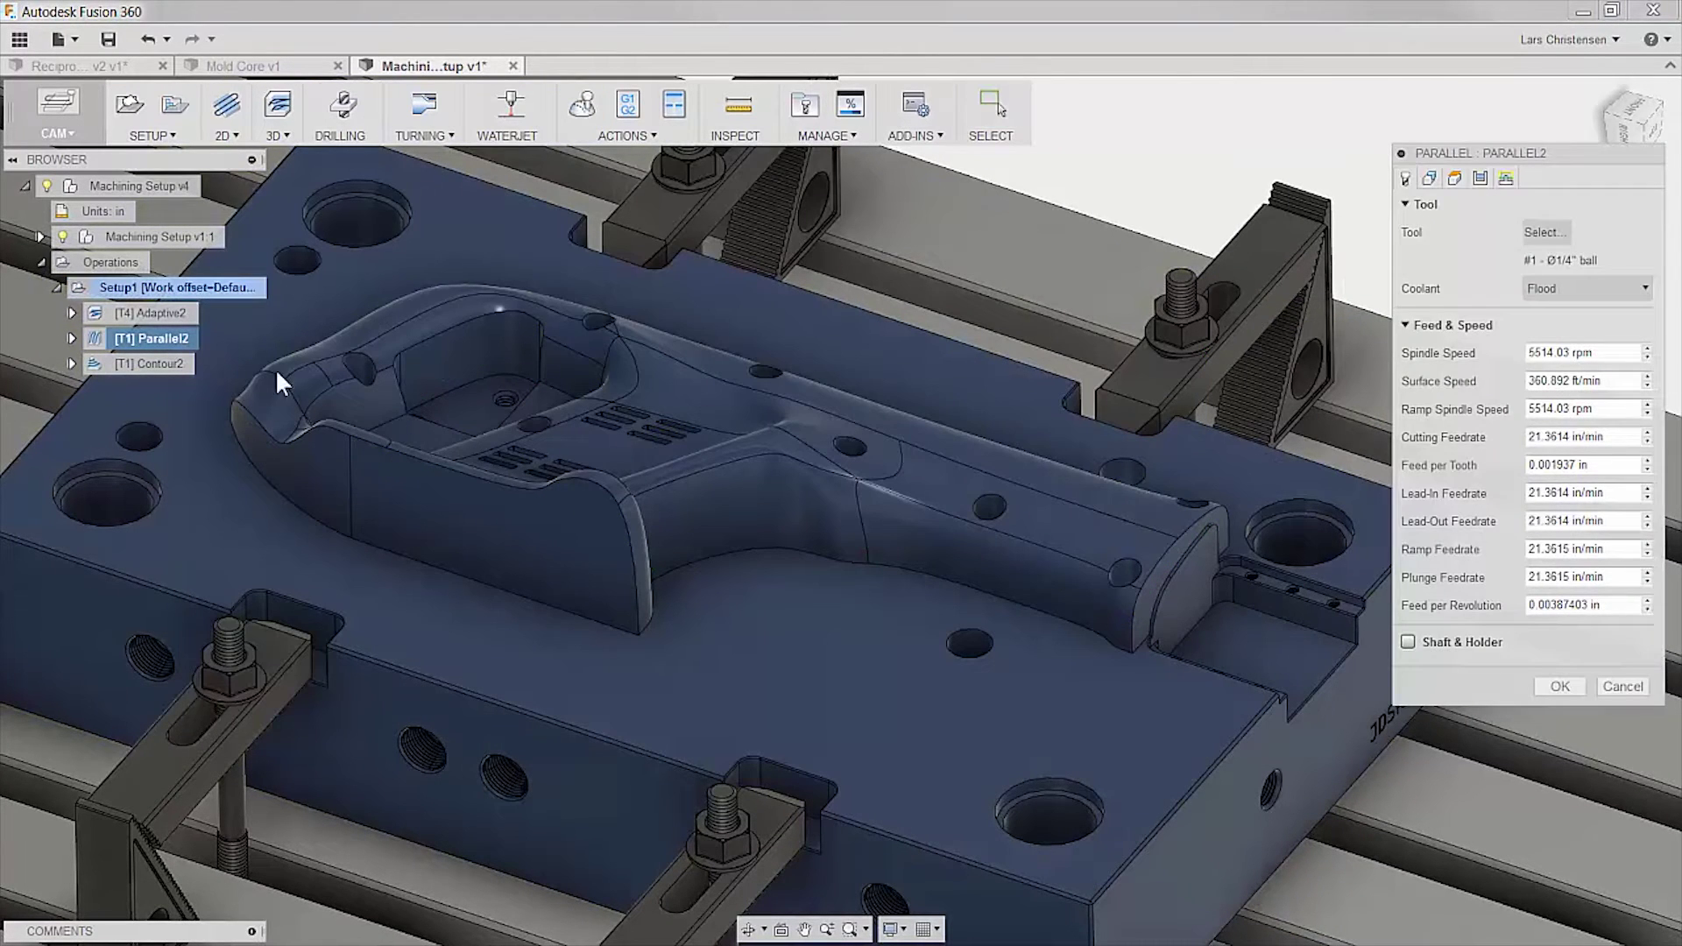
left_click(1479, 177)
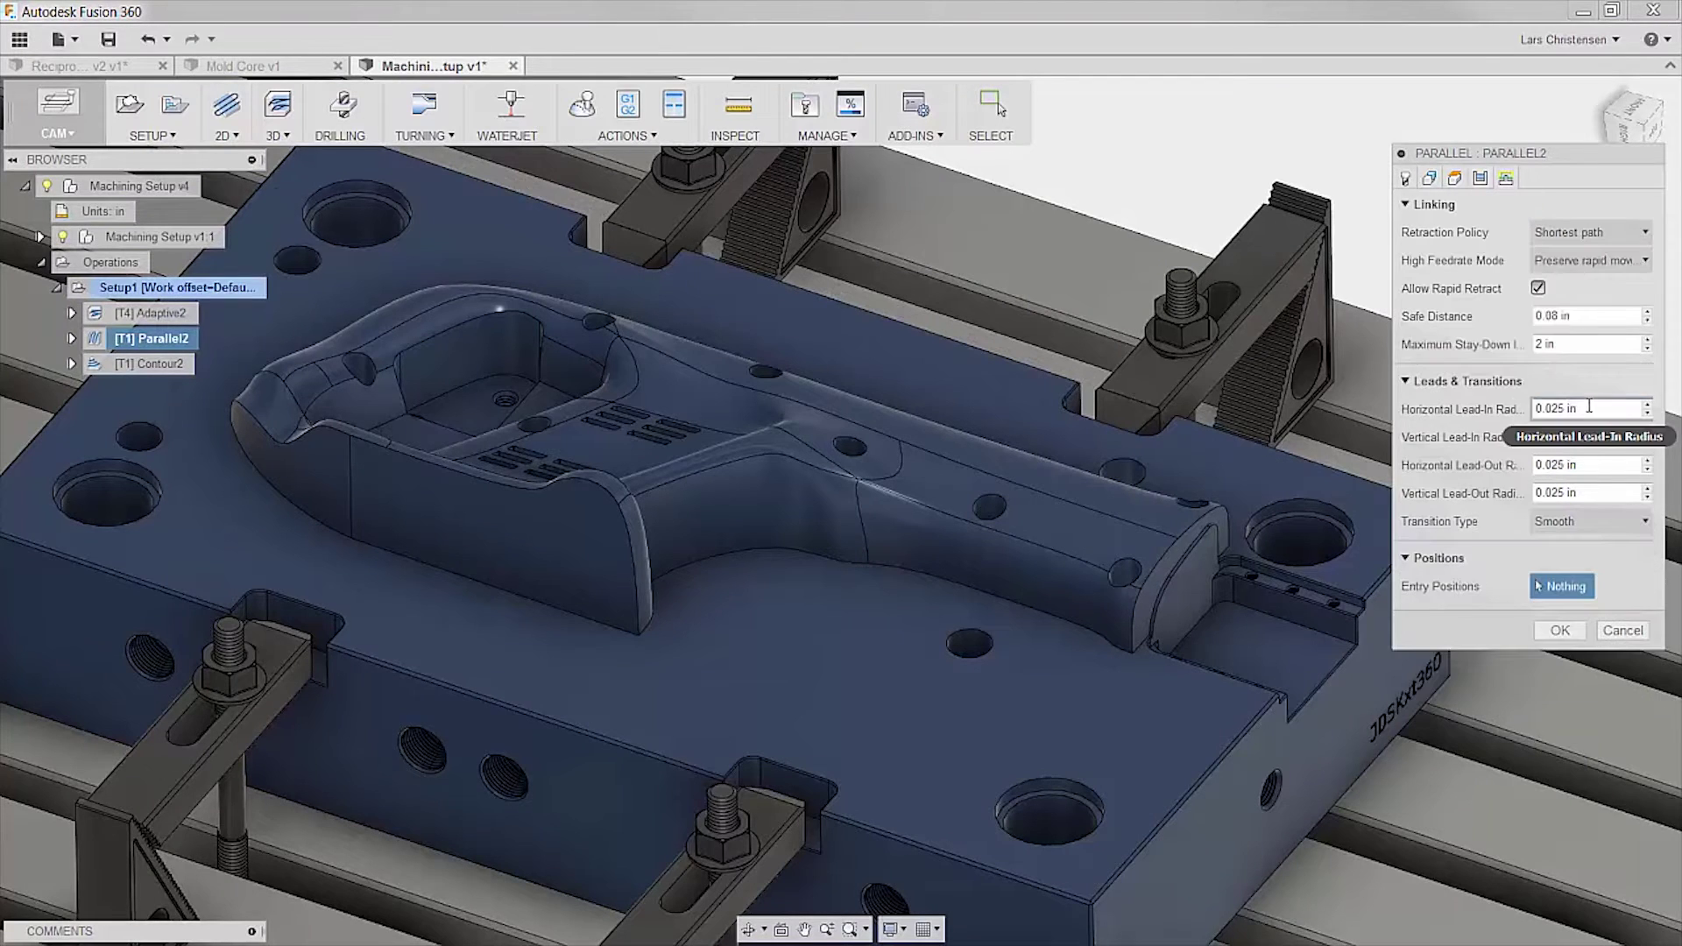
key("Tab")
type(".25")
key("Tab")
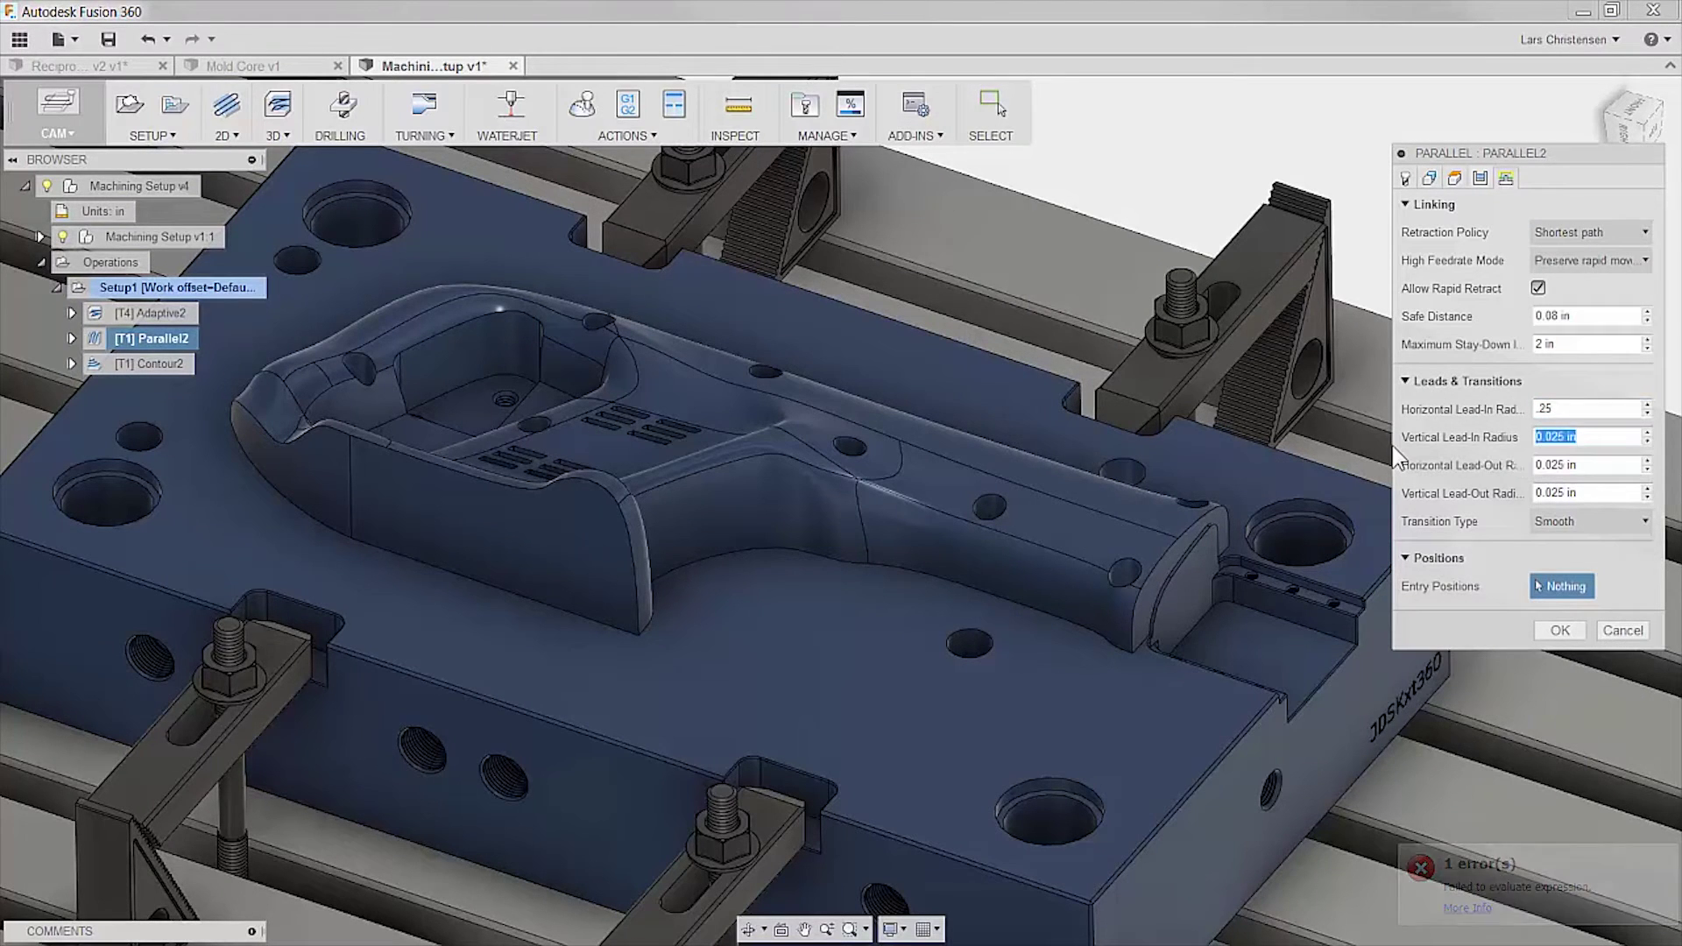
type(".25")
left_click(1560, 630)
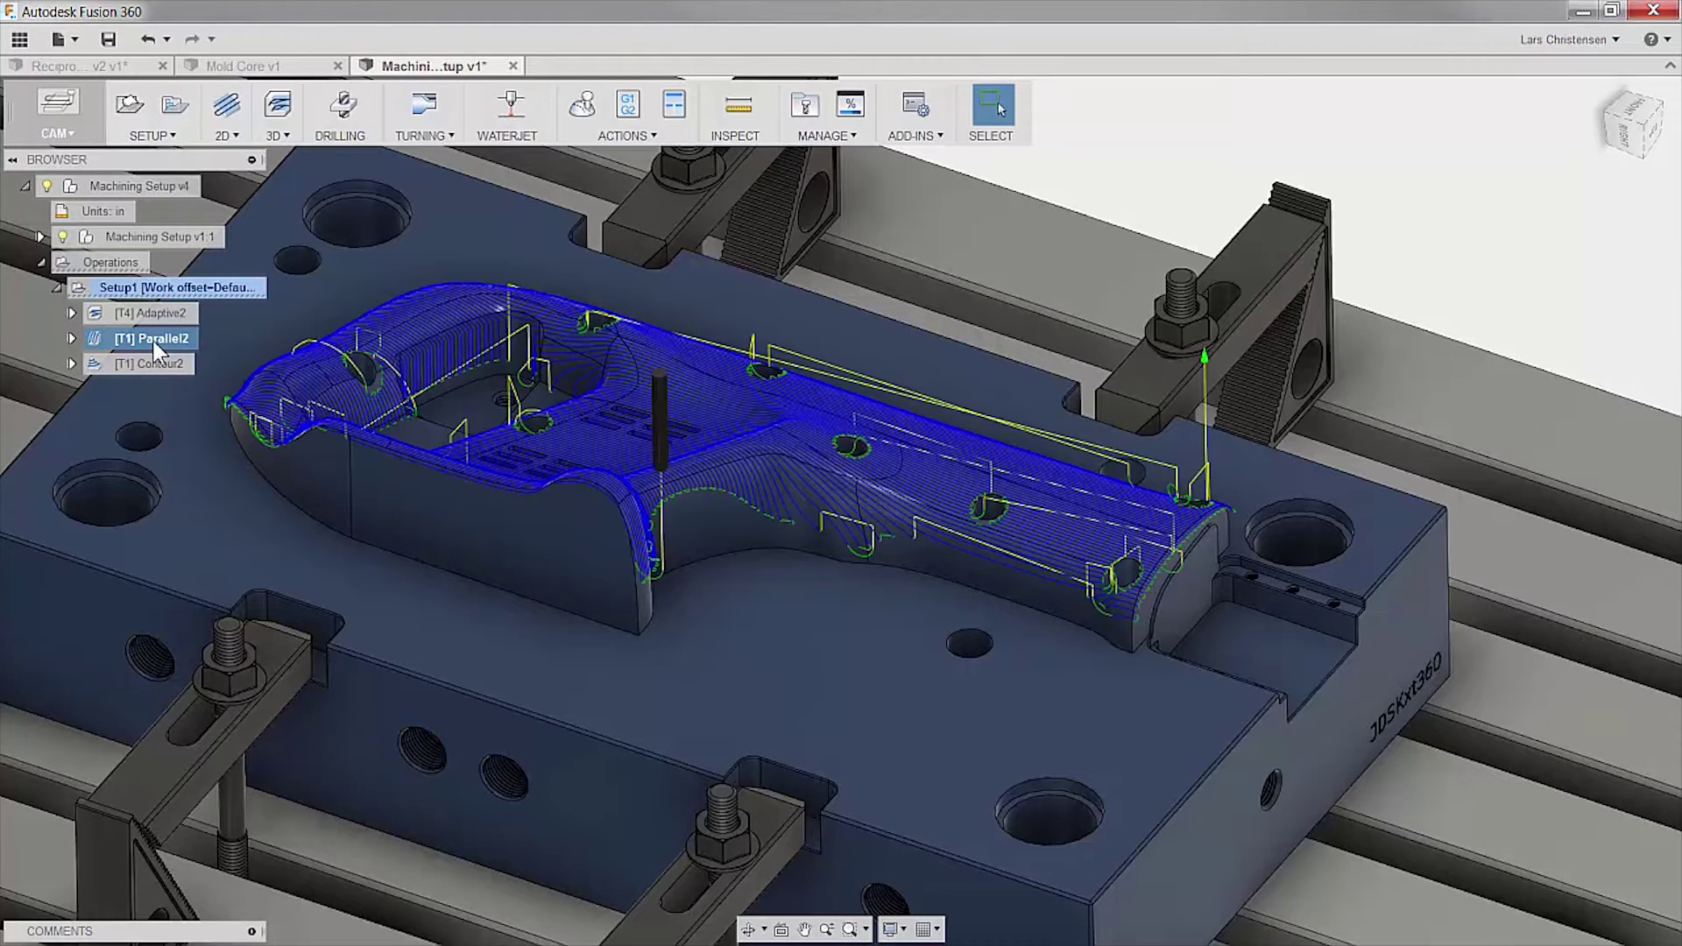
left_click(153, 291)
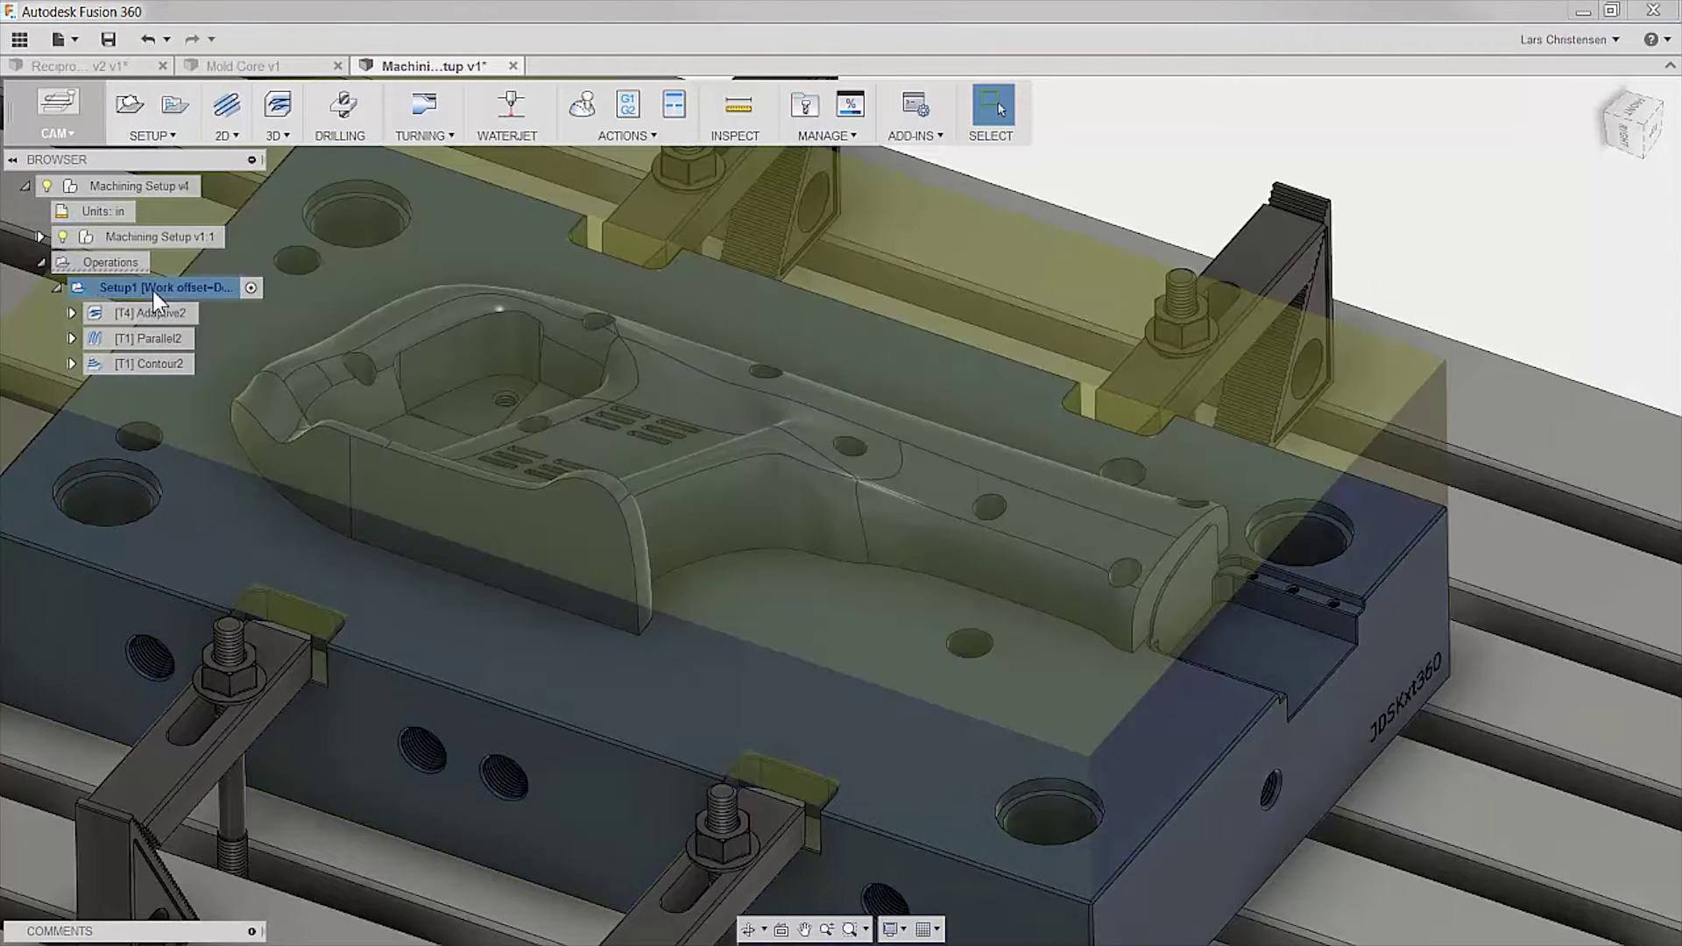
- Post the setup with the haas.cps Generic HAAS configuration, saving it as 1001.nc
left_click(638, 116)
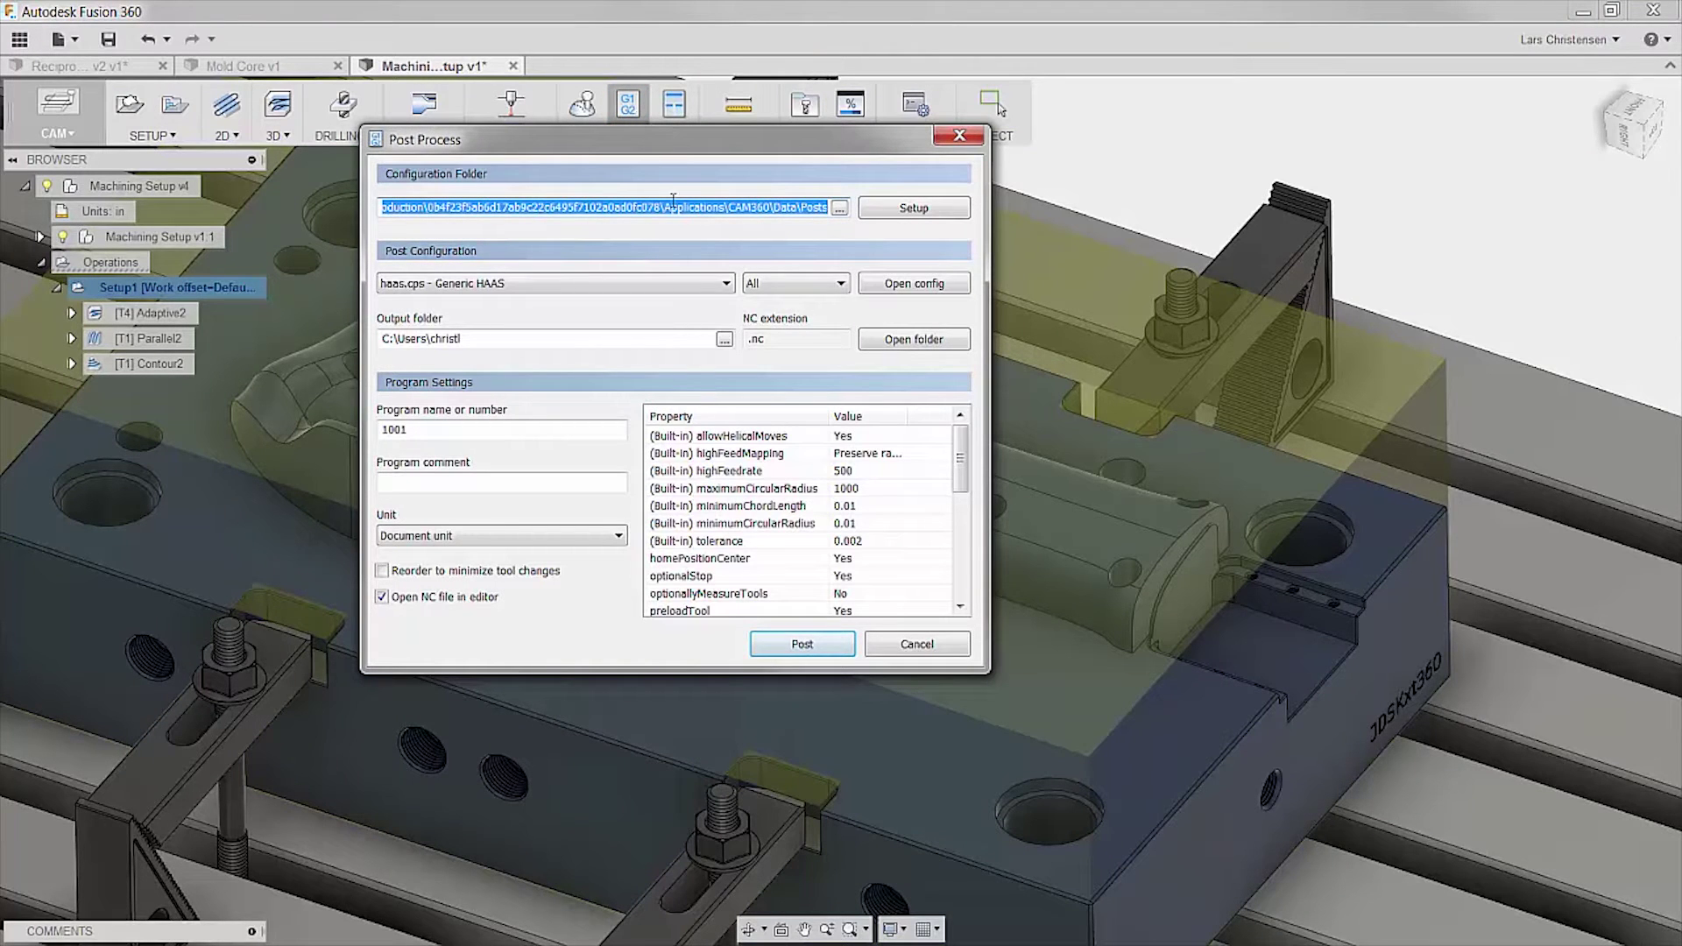
left_click(706, 285)
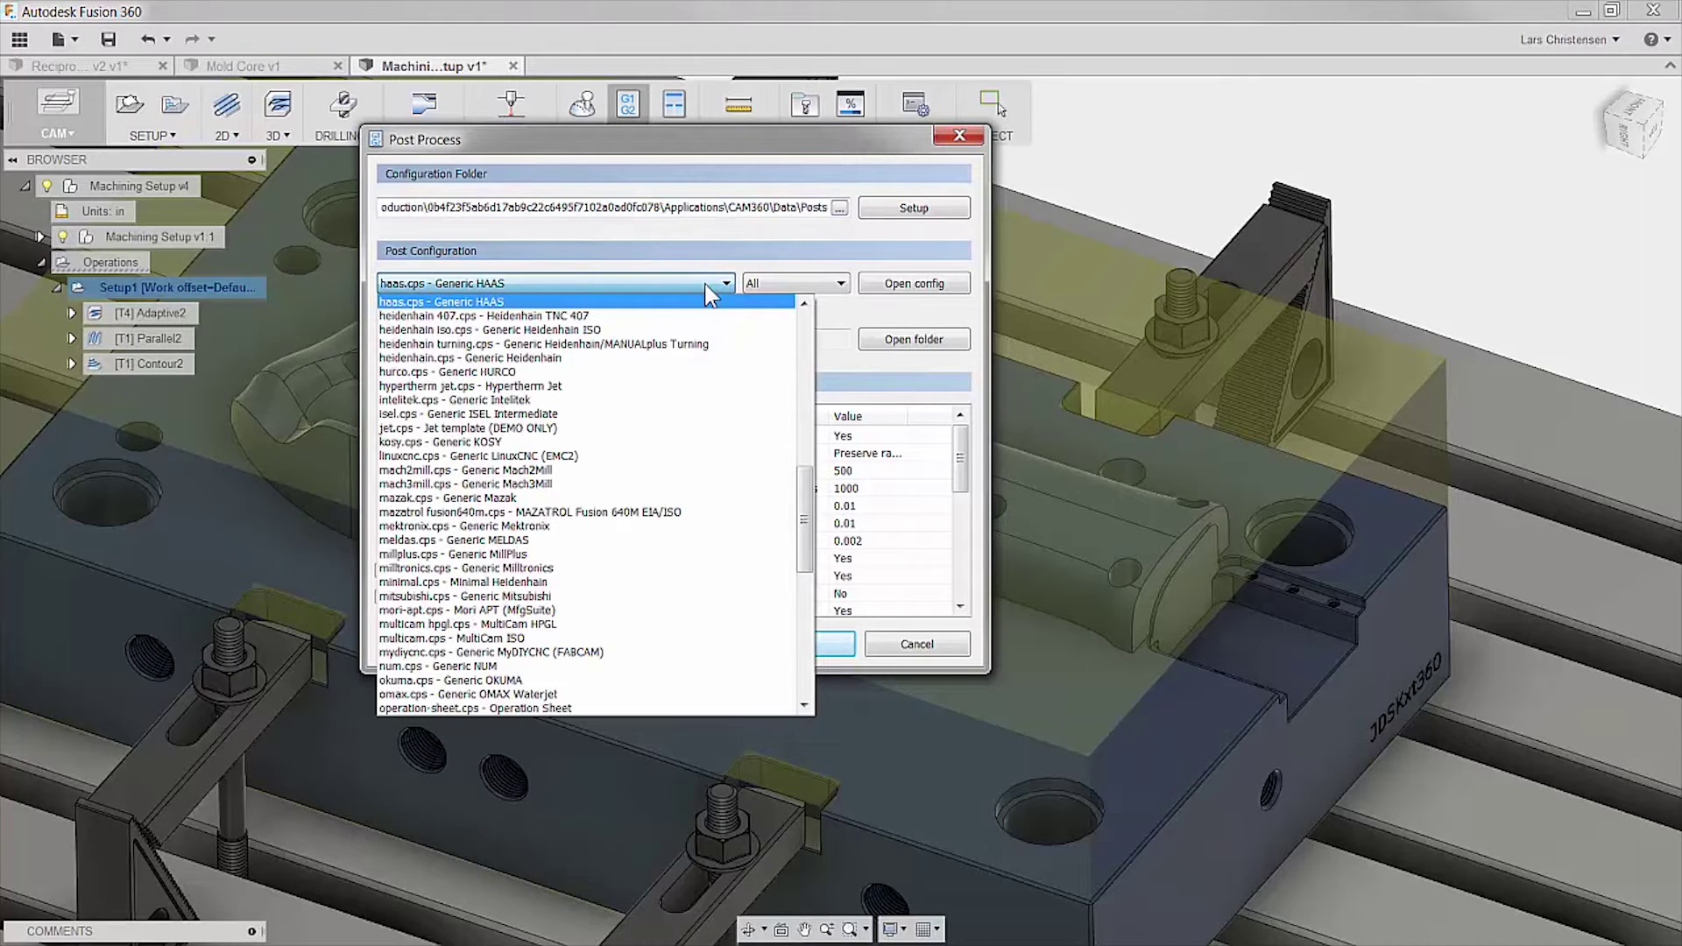
left_click(706, 286)
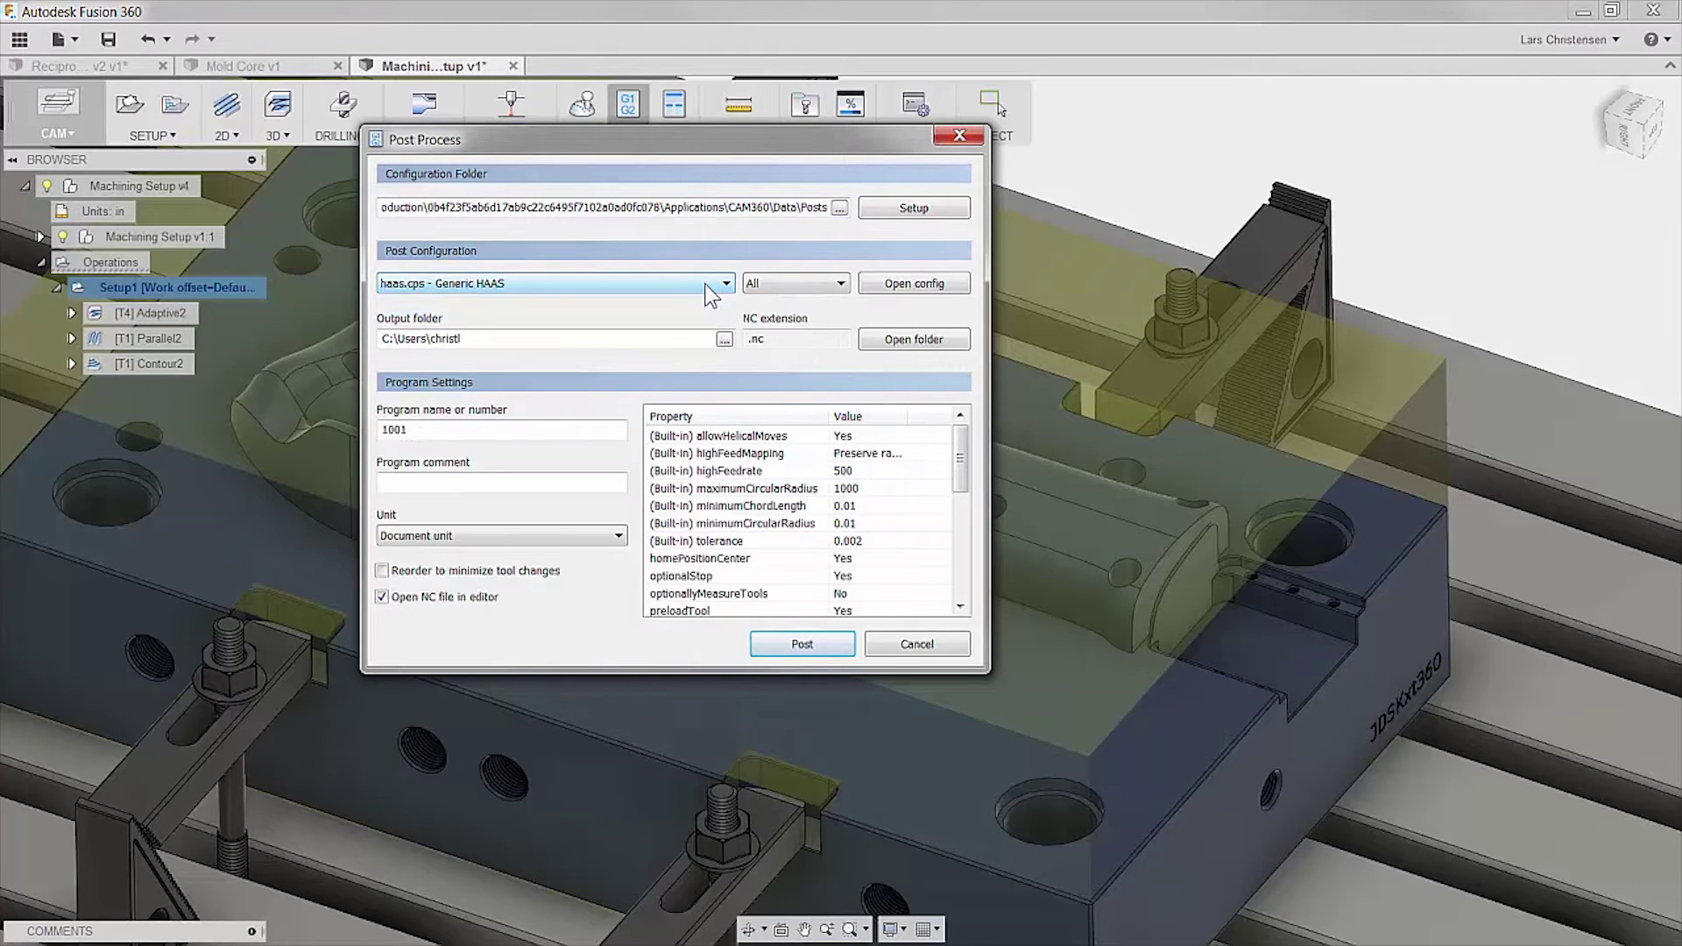
left_click(836, 645)
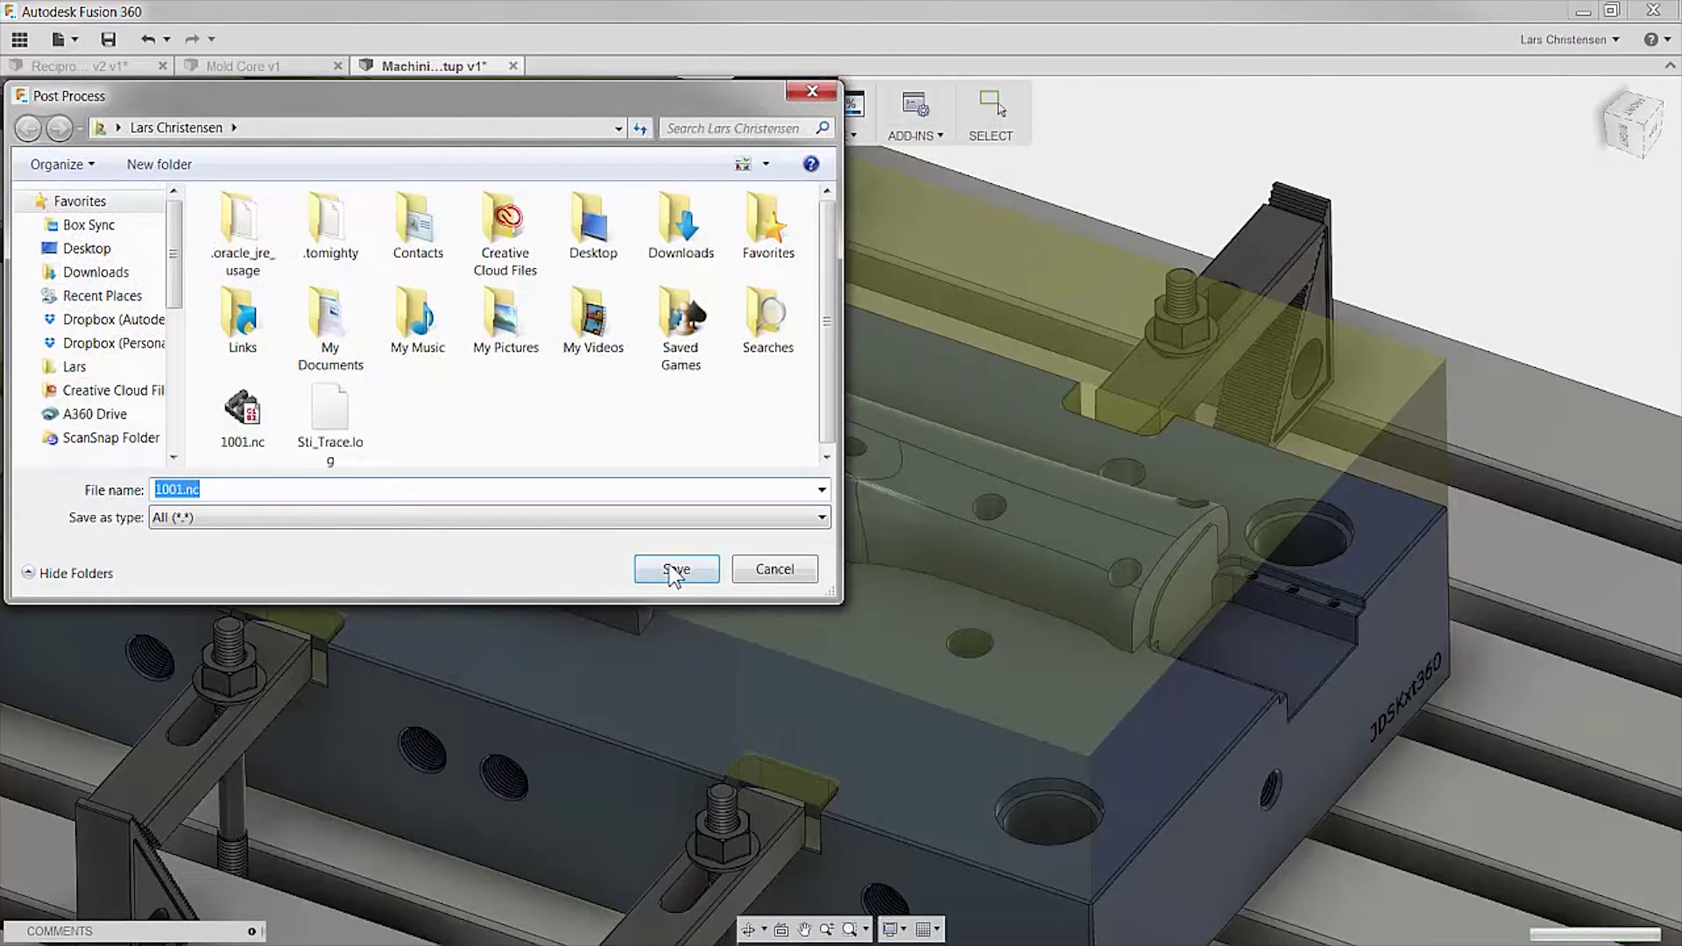
left_click(664, 551)
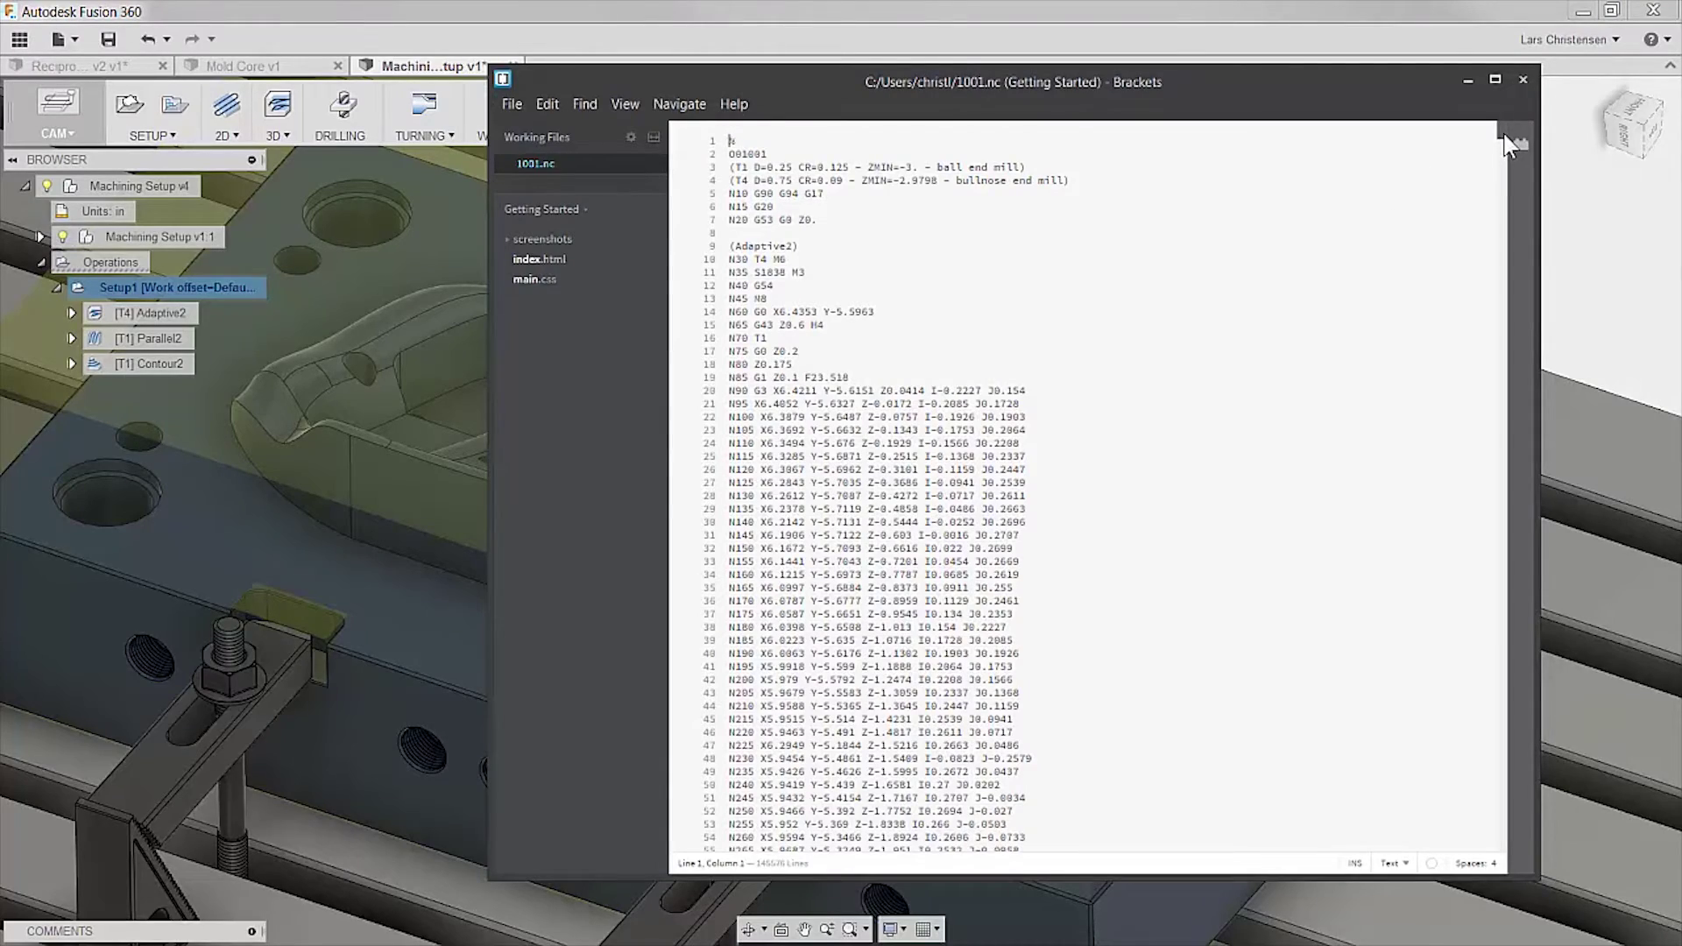
left_click_drag(1505, 142, 1522, 273)
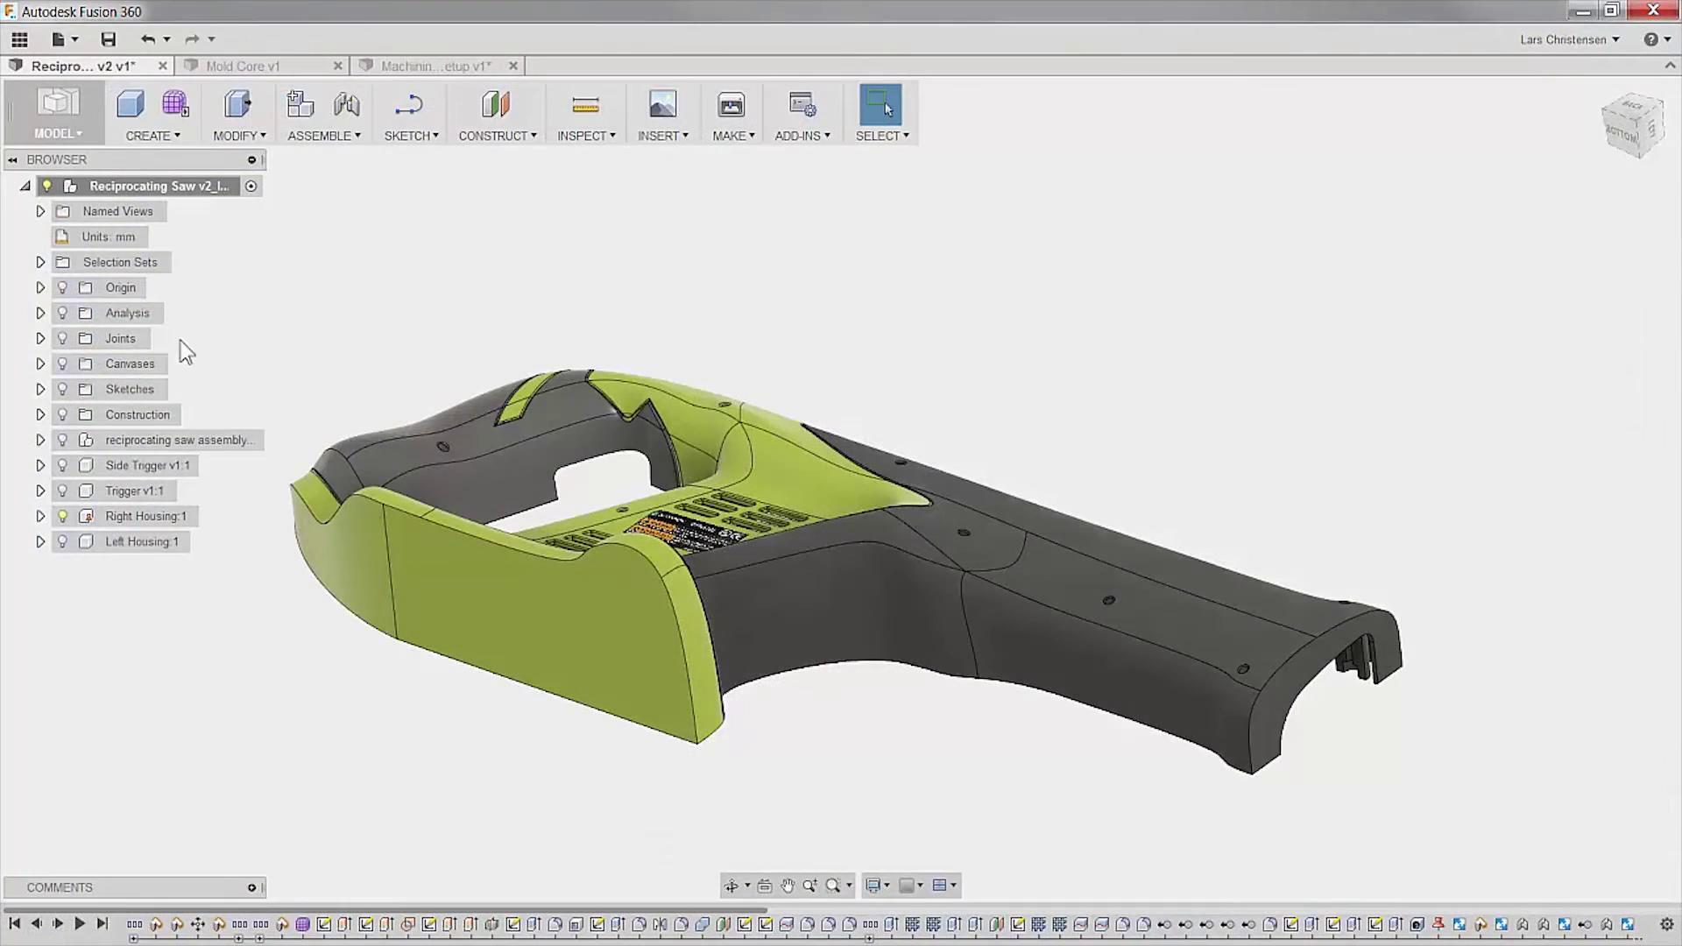
- Enter the sculpt environment to edit the housing's Form2 T-spline feature
left_click(304, 926)
right_click(304, 926)
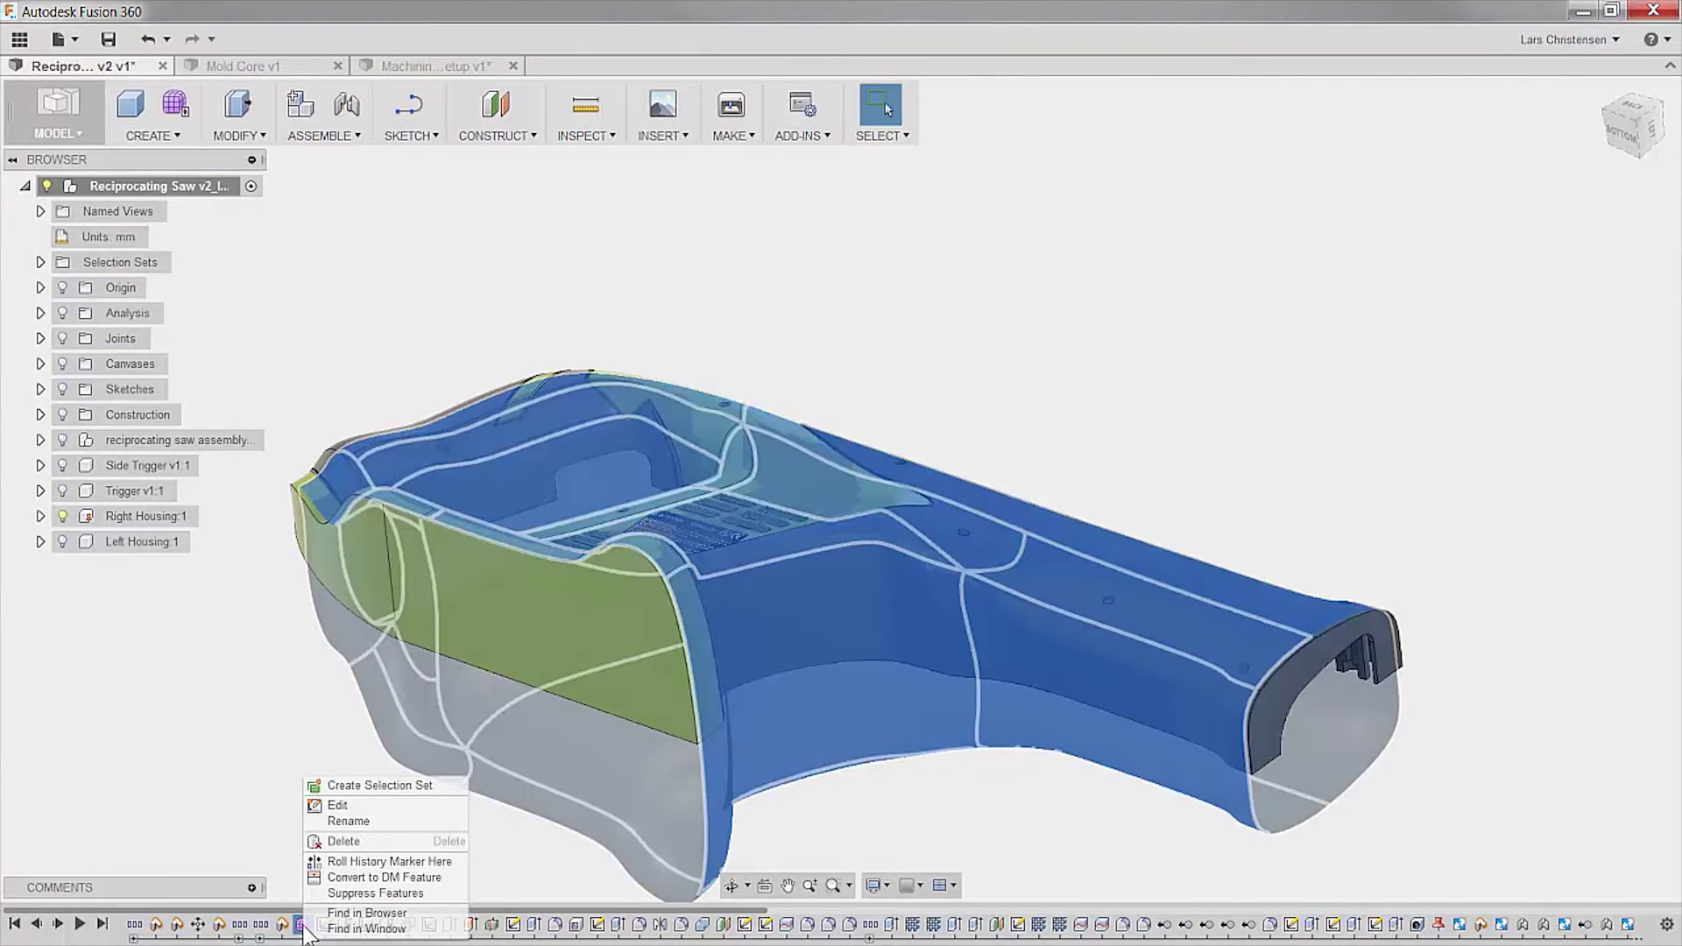
left_click(338, 806)
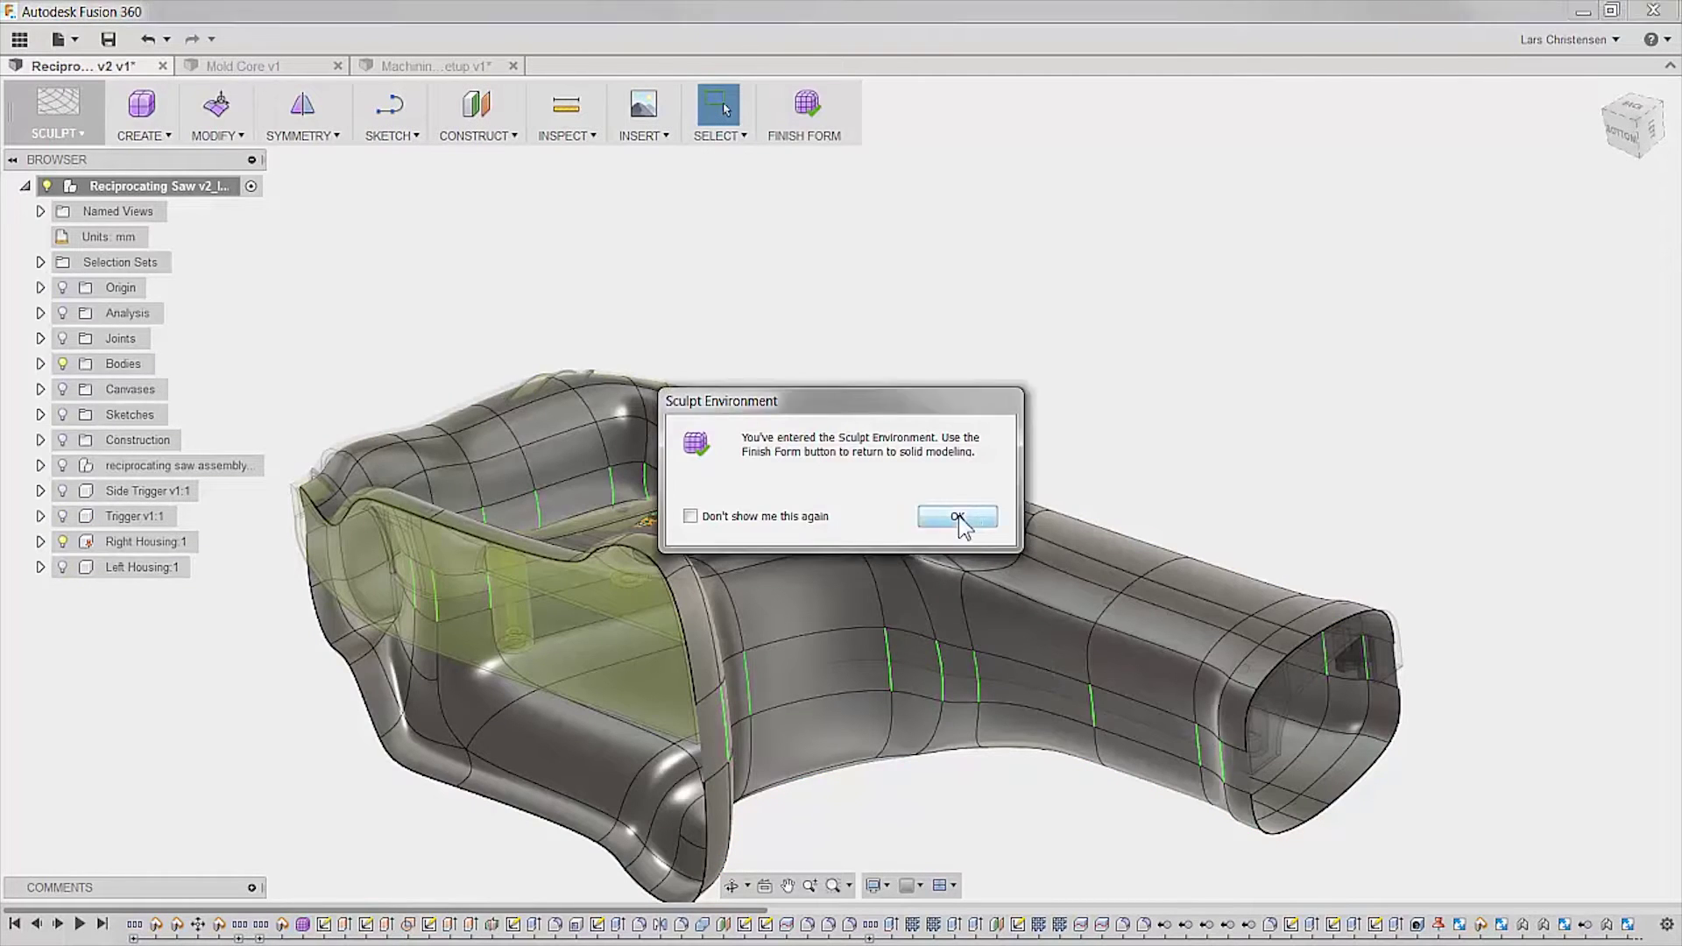
left_click(963, 517)
- Push one housing face out 1 mm with Edit Form and finish the form
right_click(1219, 361)
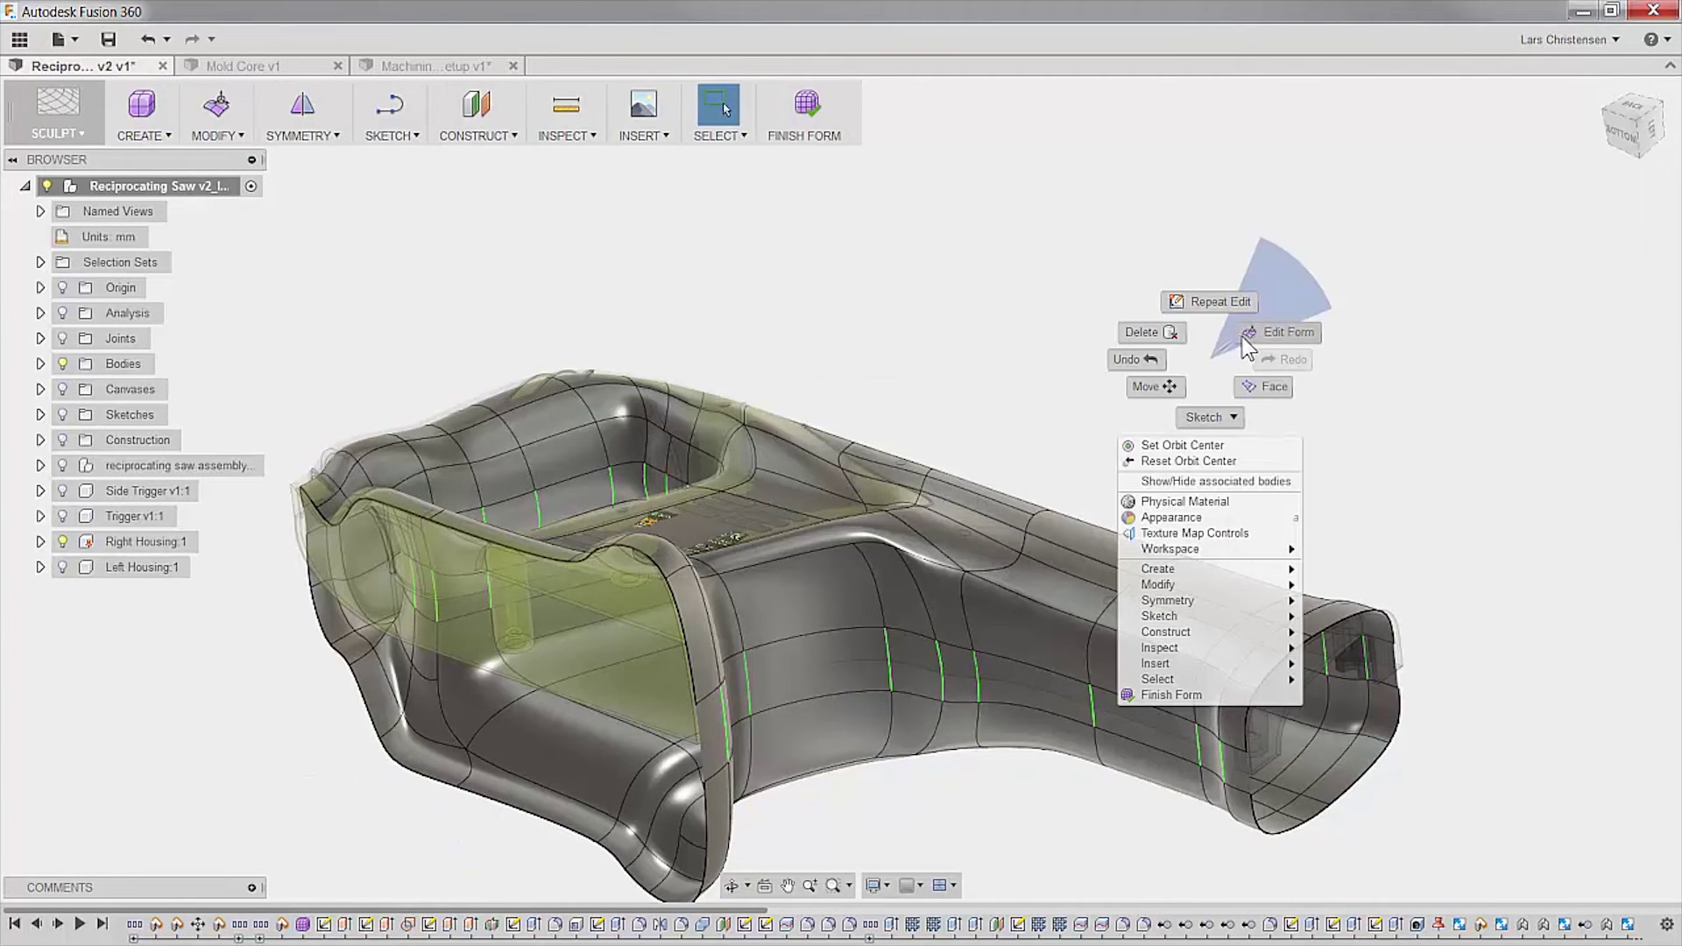
left_click(1256, 333)
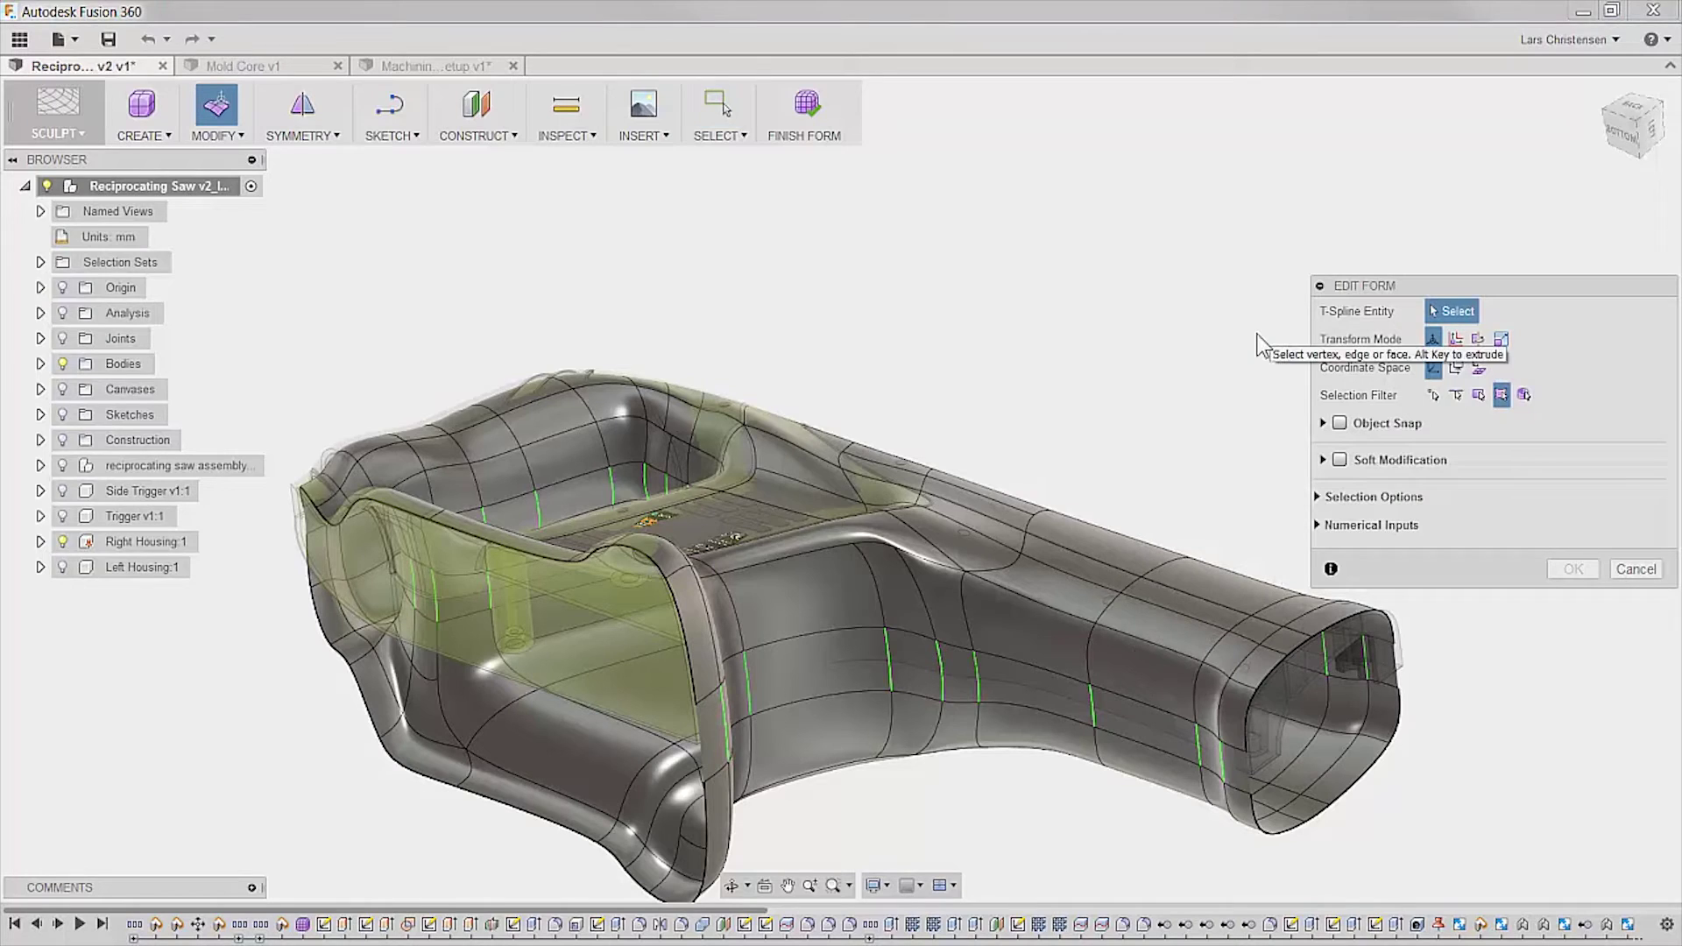
left_click(806, 591)
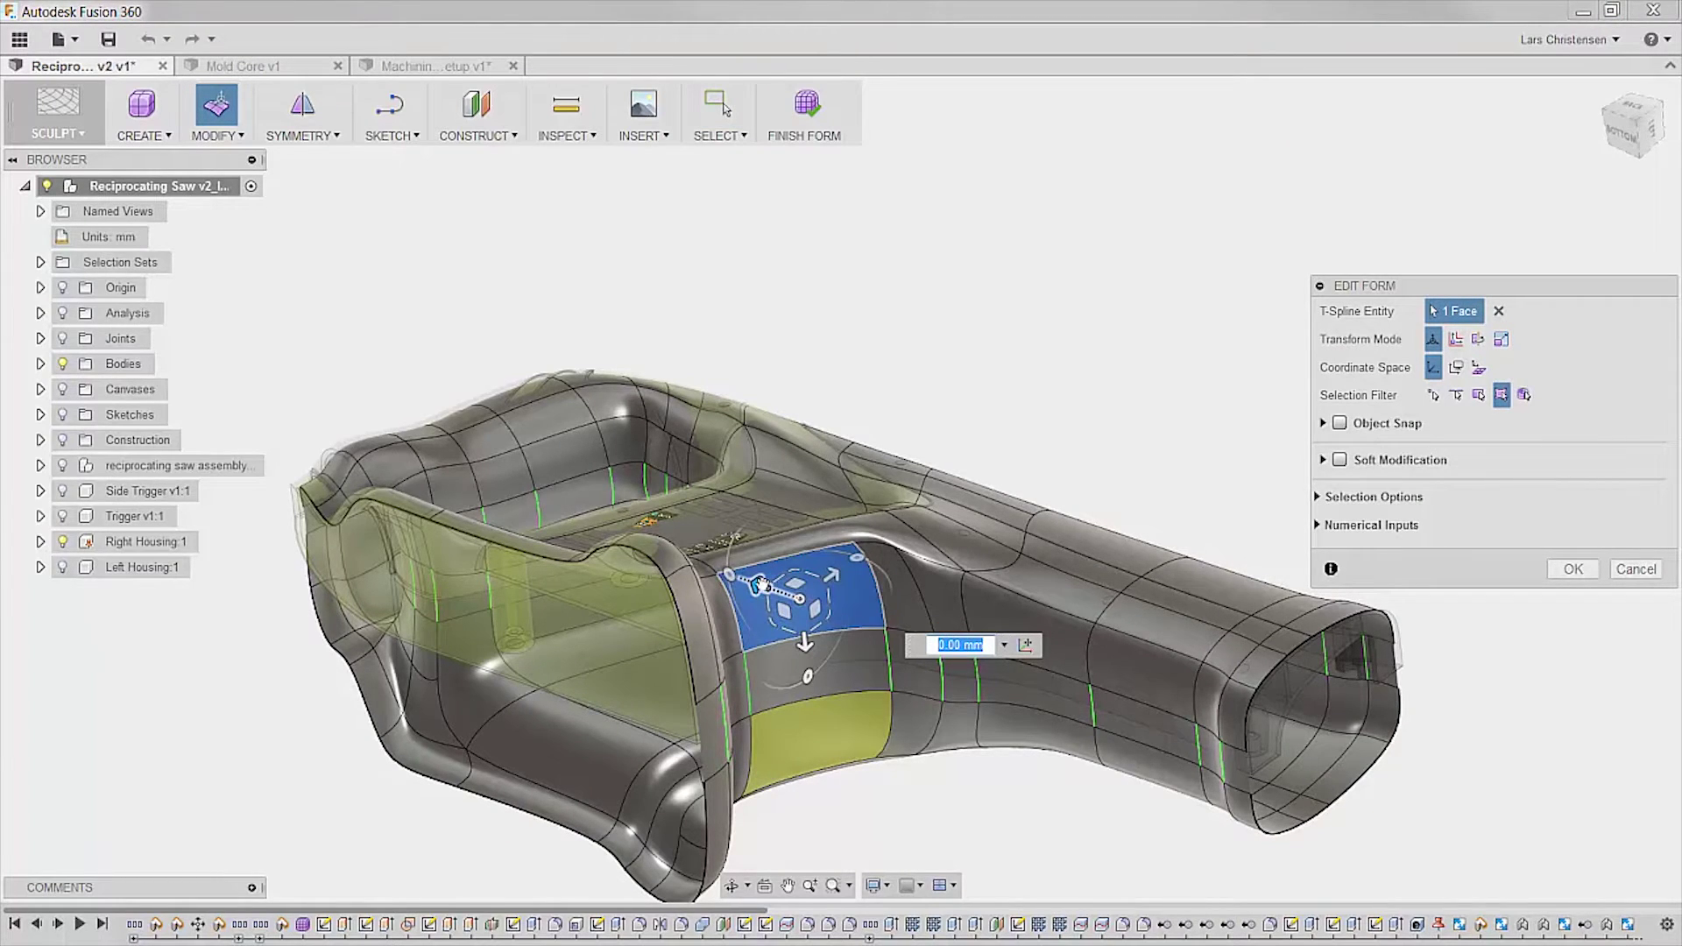
mouse_move(759, 584)
left_mouse_down()
mouse_move(771, 591)
mouse_move(679, 583)
mouse_move(771, 605)
mouse_move(836, 646)
mouse_move(764, 610)
left_mouse_up()
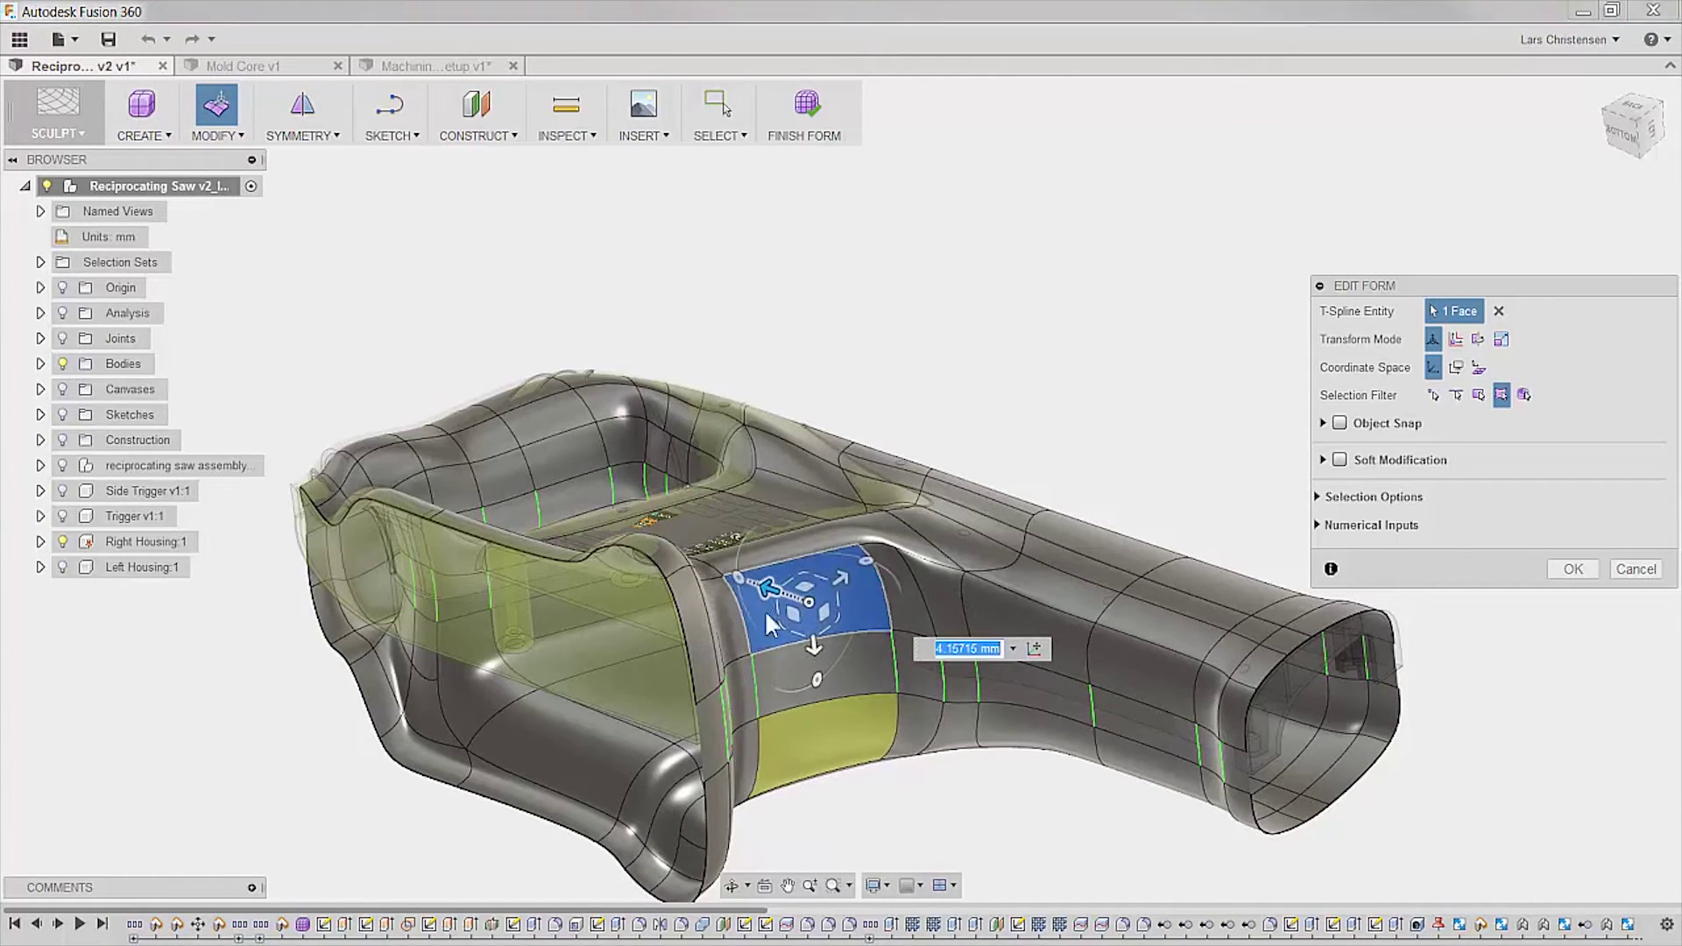
type("1")
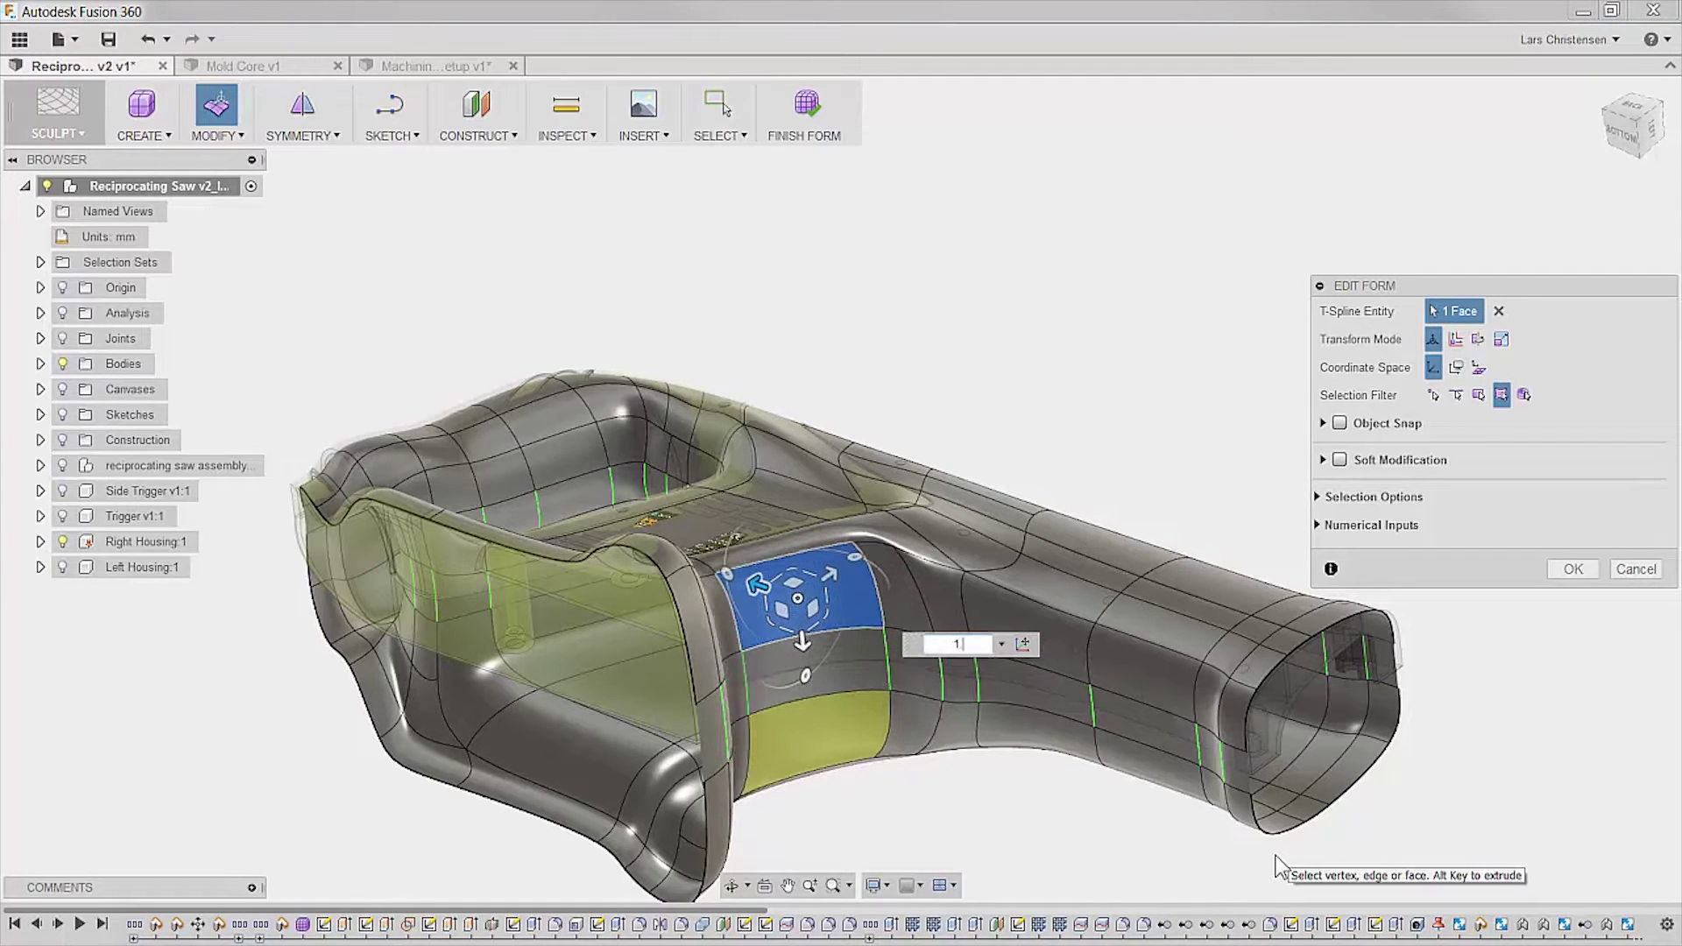
left_click(1573, 569)
left_click(804, 110)
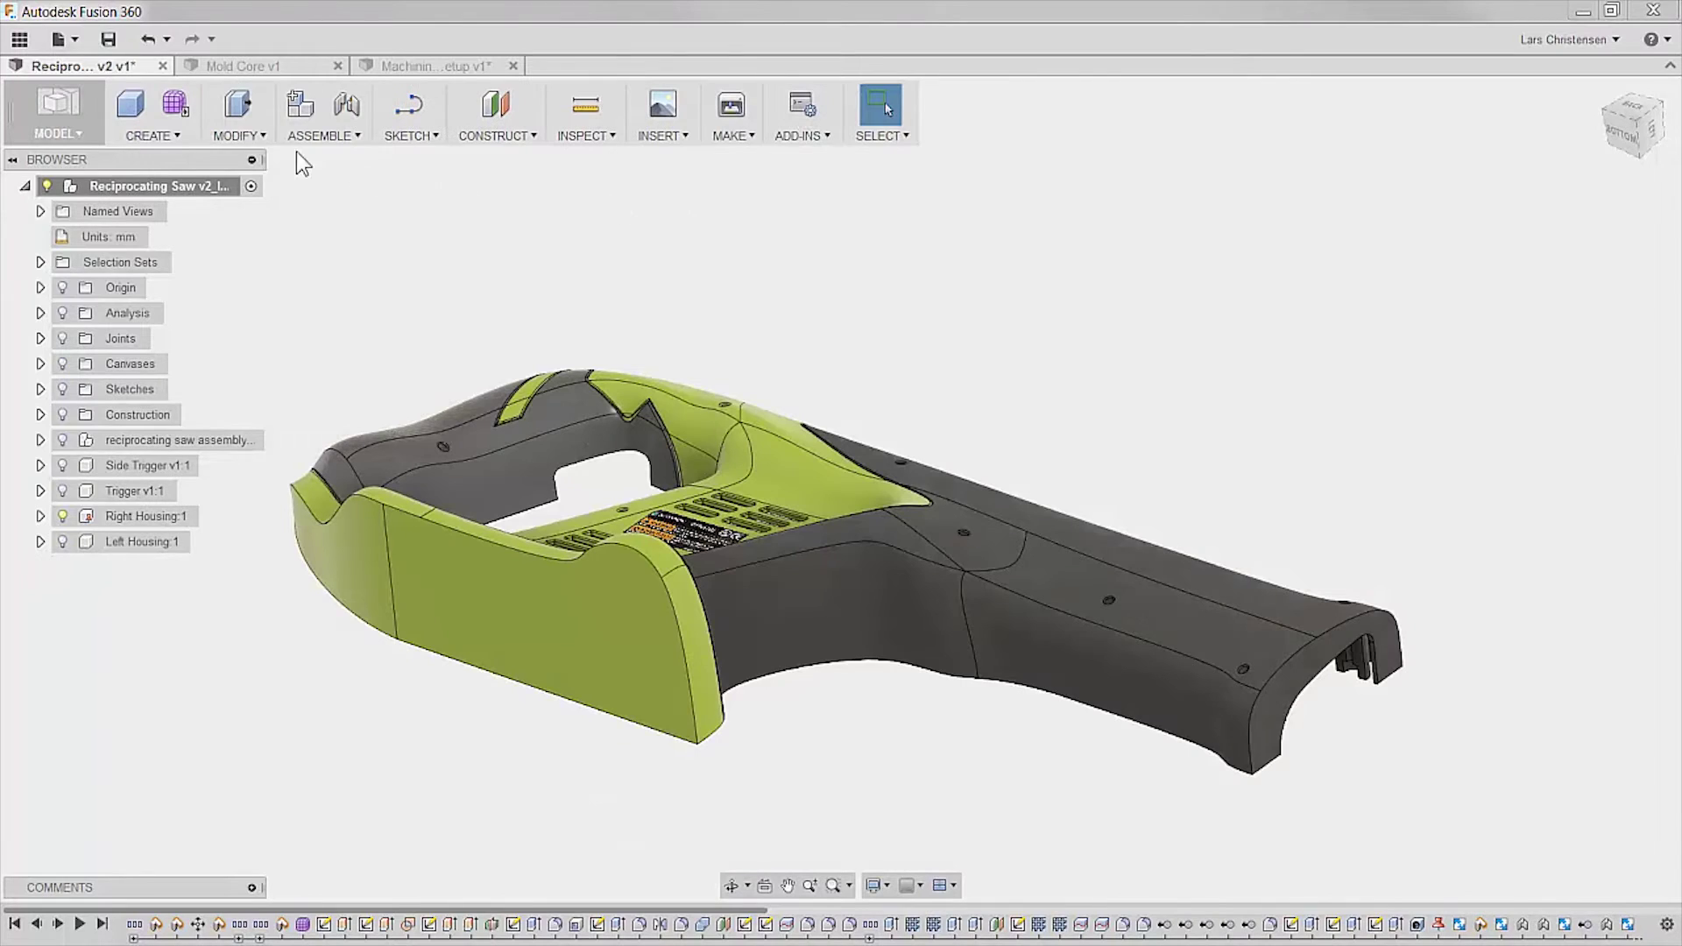
- Save a version described 'New Design' and begin a comment 'Hope you did no…'
left_click(109, 38)
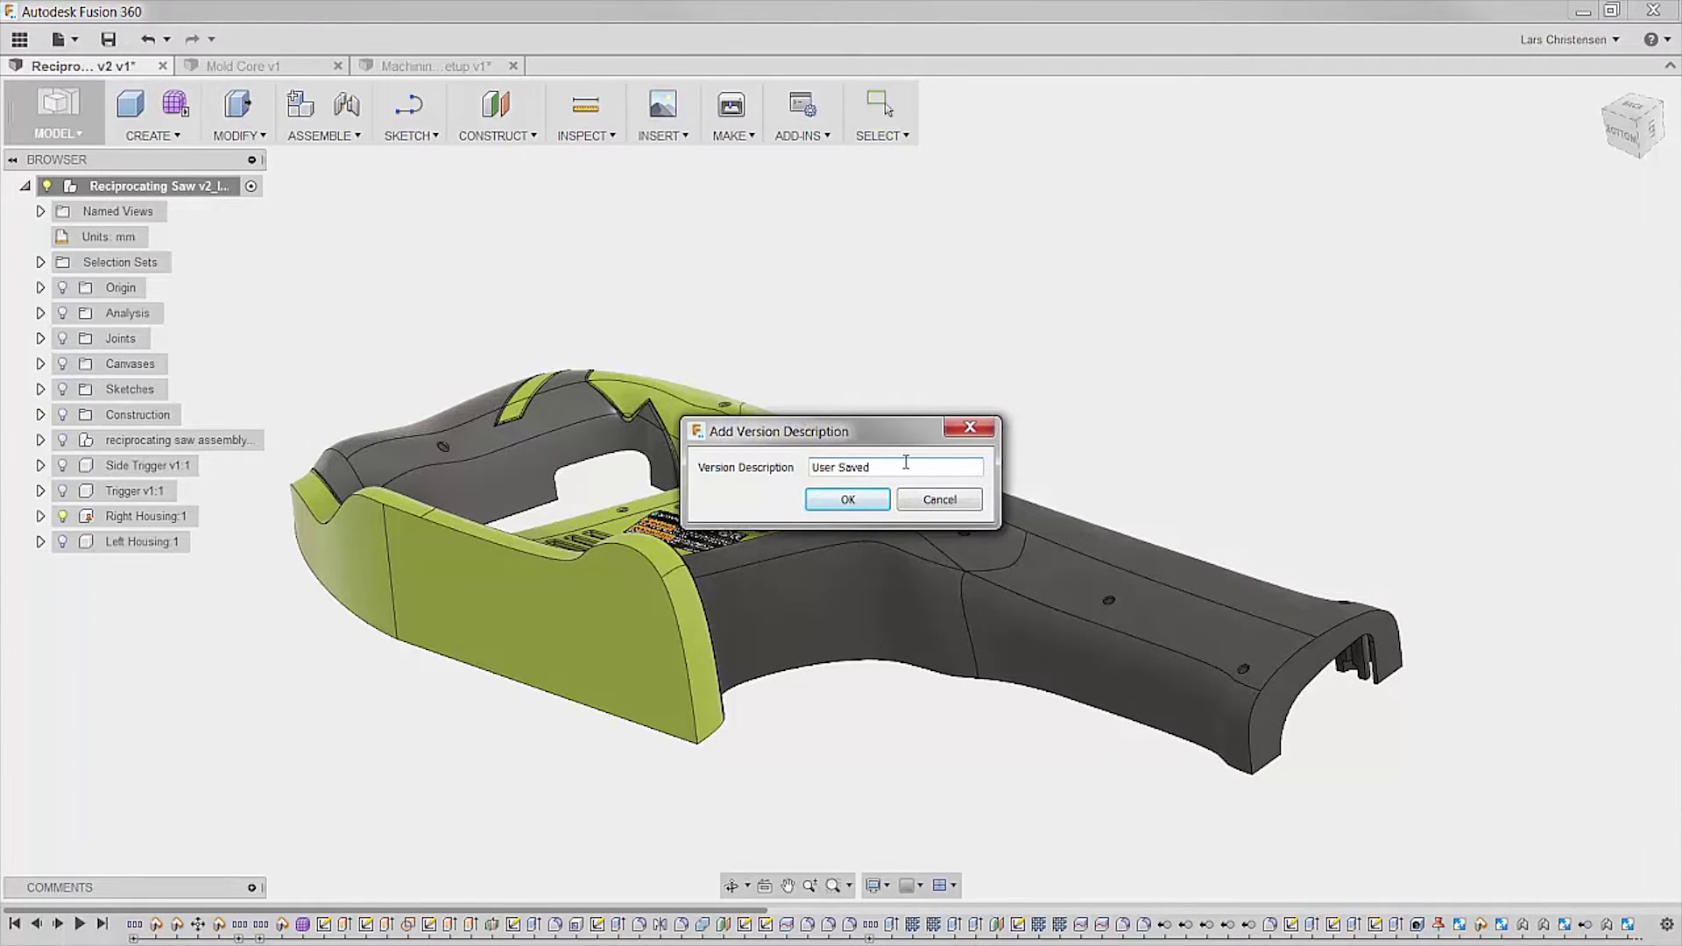
key("ctrl+a")
type("New Des")
left_click(831, 500)
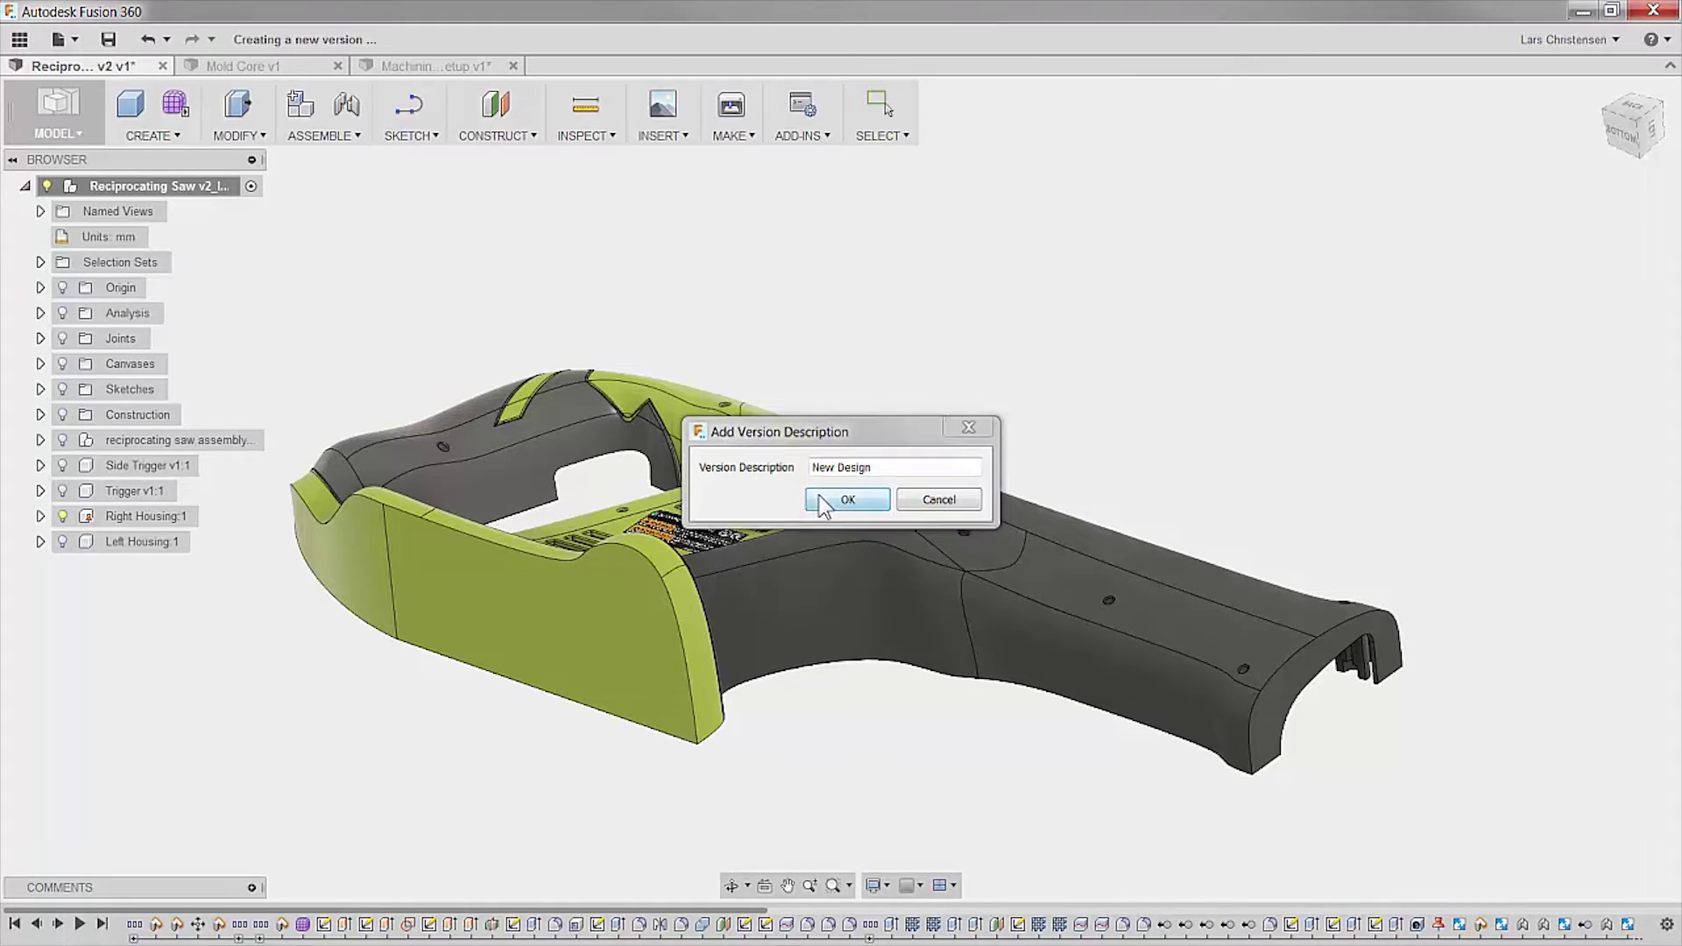
left_click(251, 888)
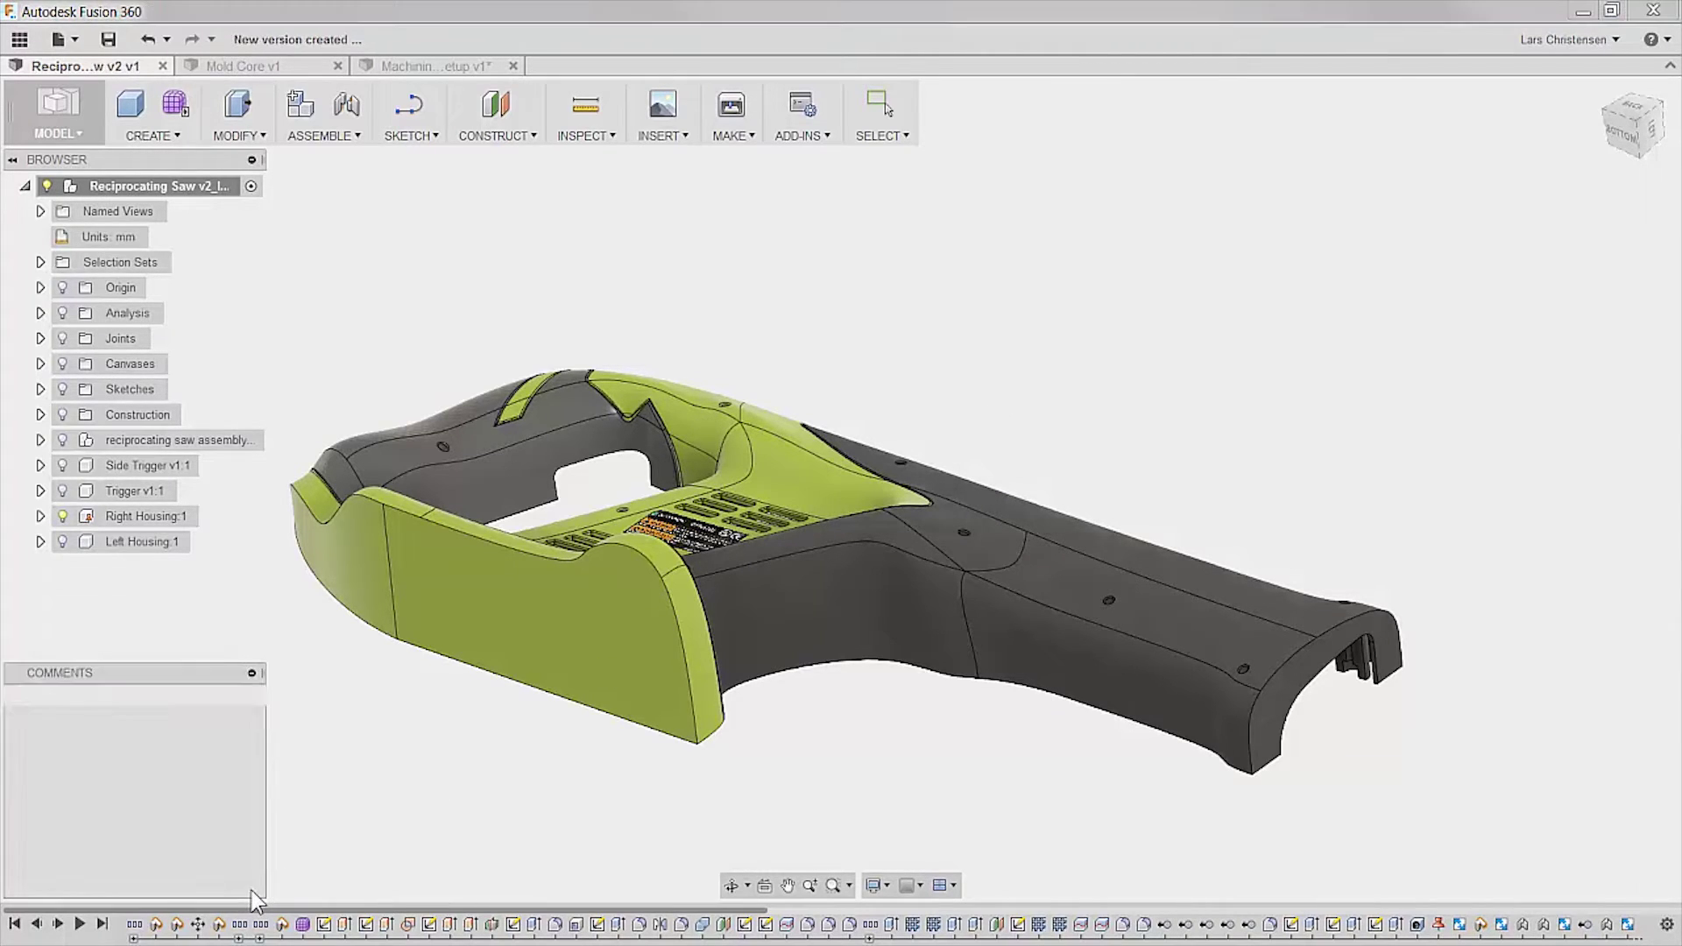
type("H")
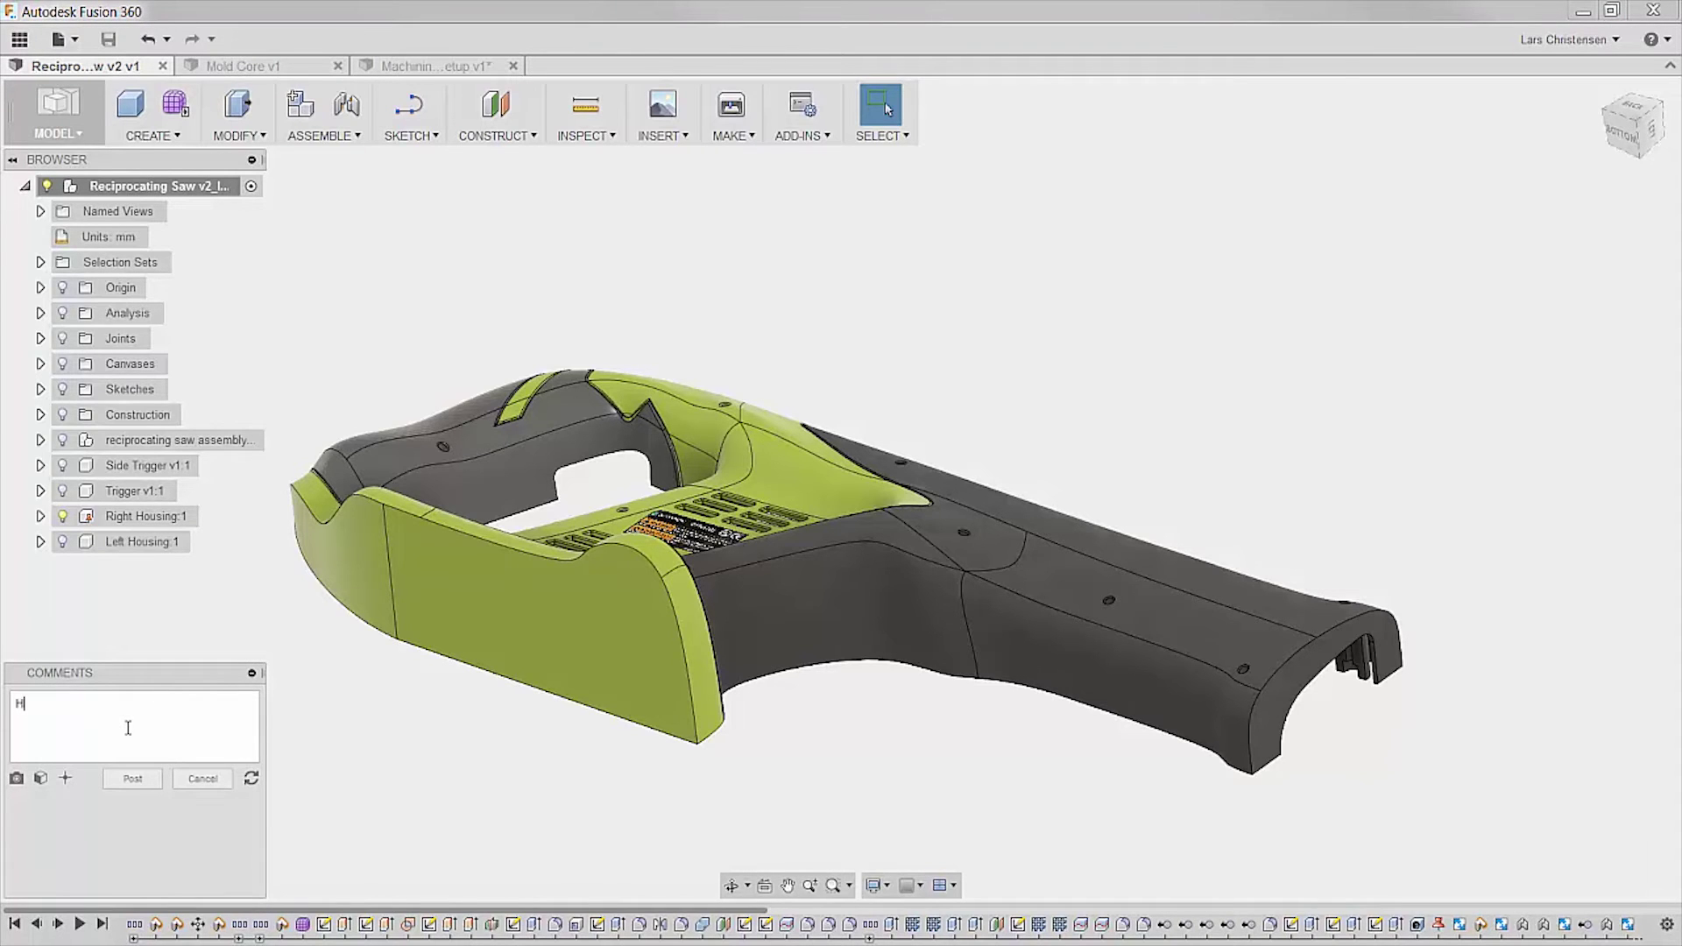
type("ope you did no")
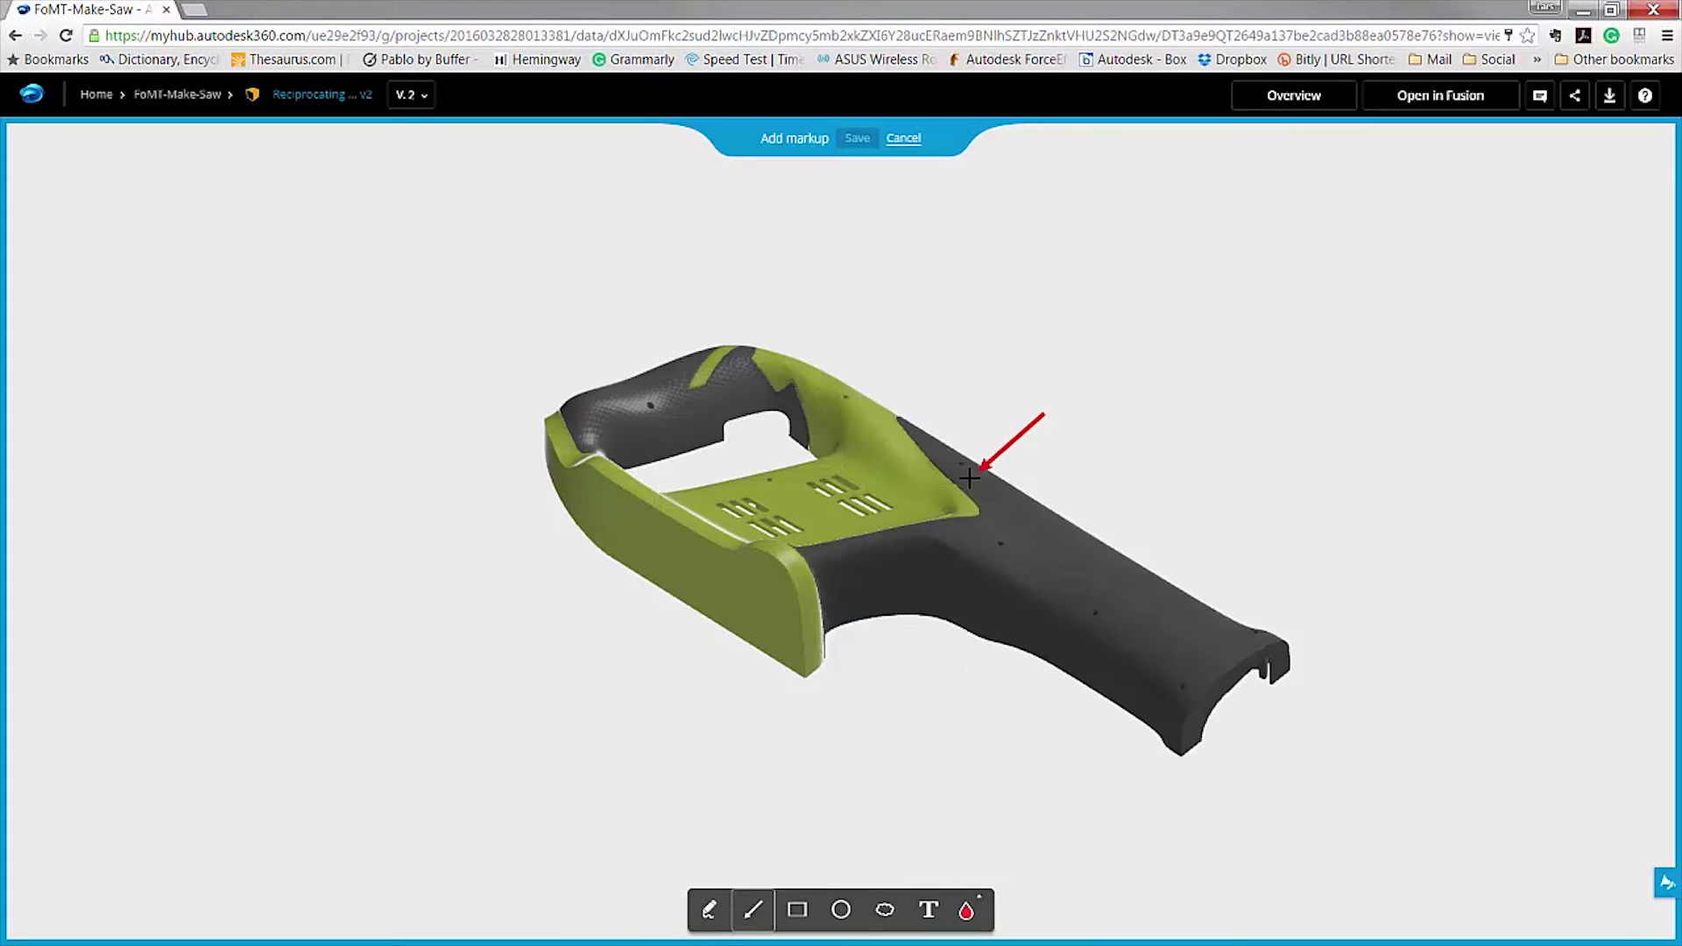
- Draw an arrow at the housing, a cloud to its right, and the text 'Design change' inside
left_click_drag(969, 477, 874, 571)
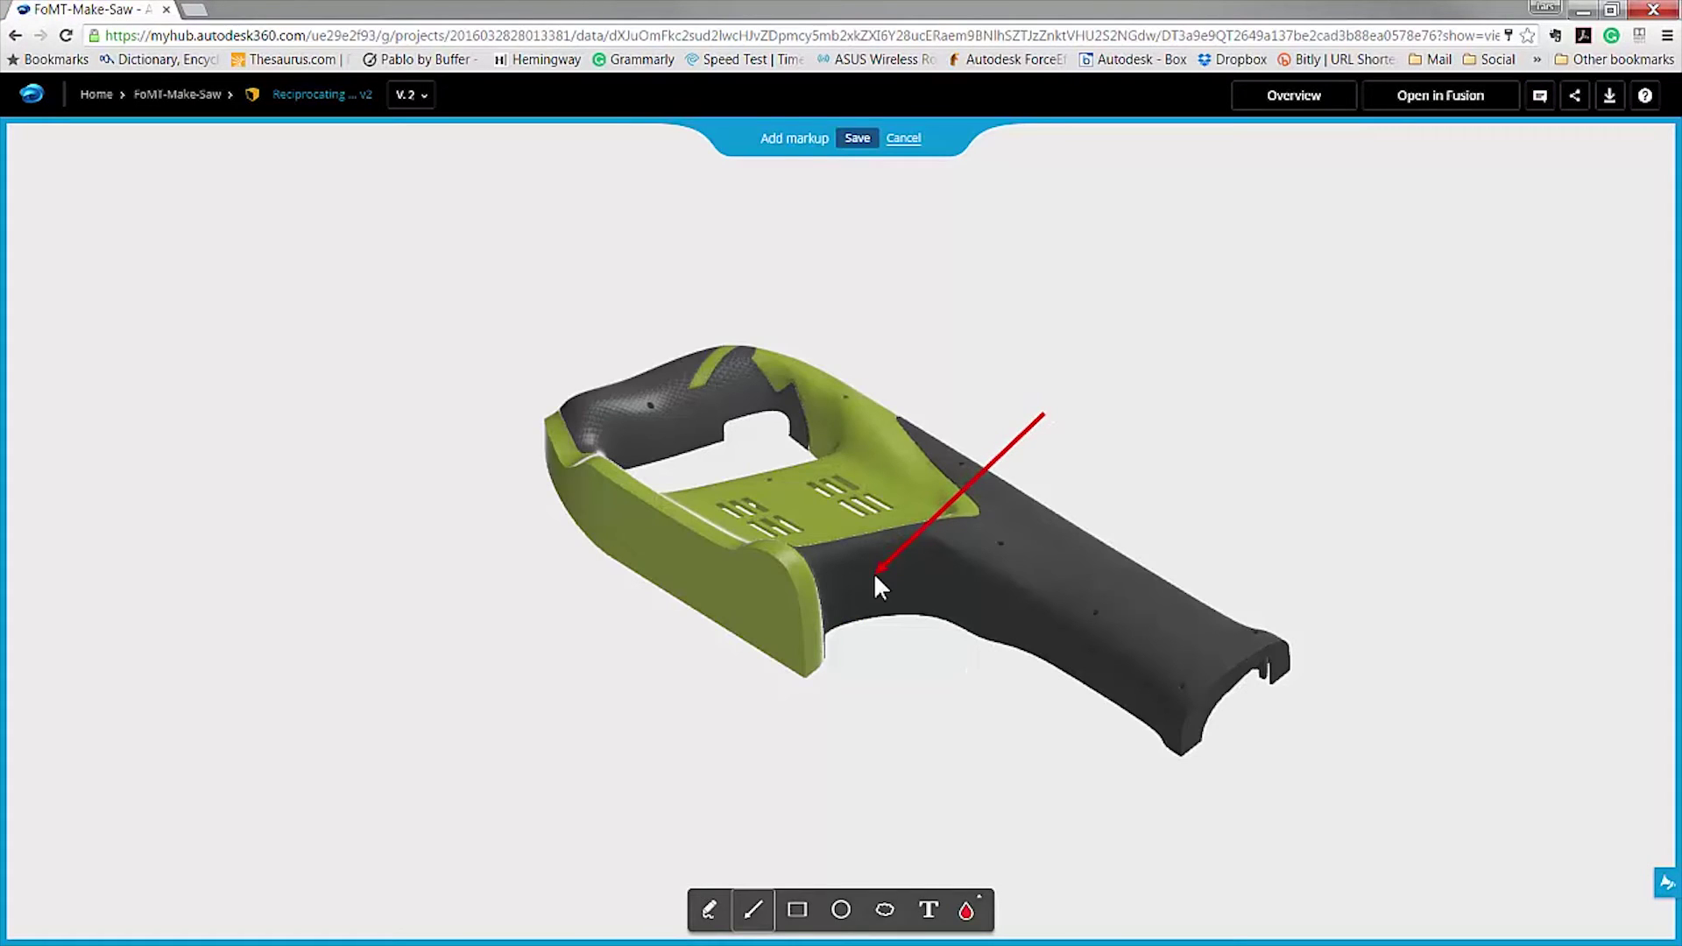
left_click(885, 909)
left_click_drag(1056, 350, 1415, 473)
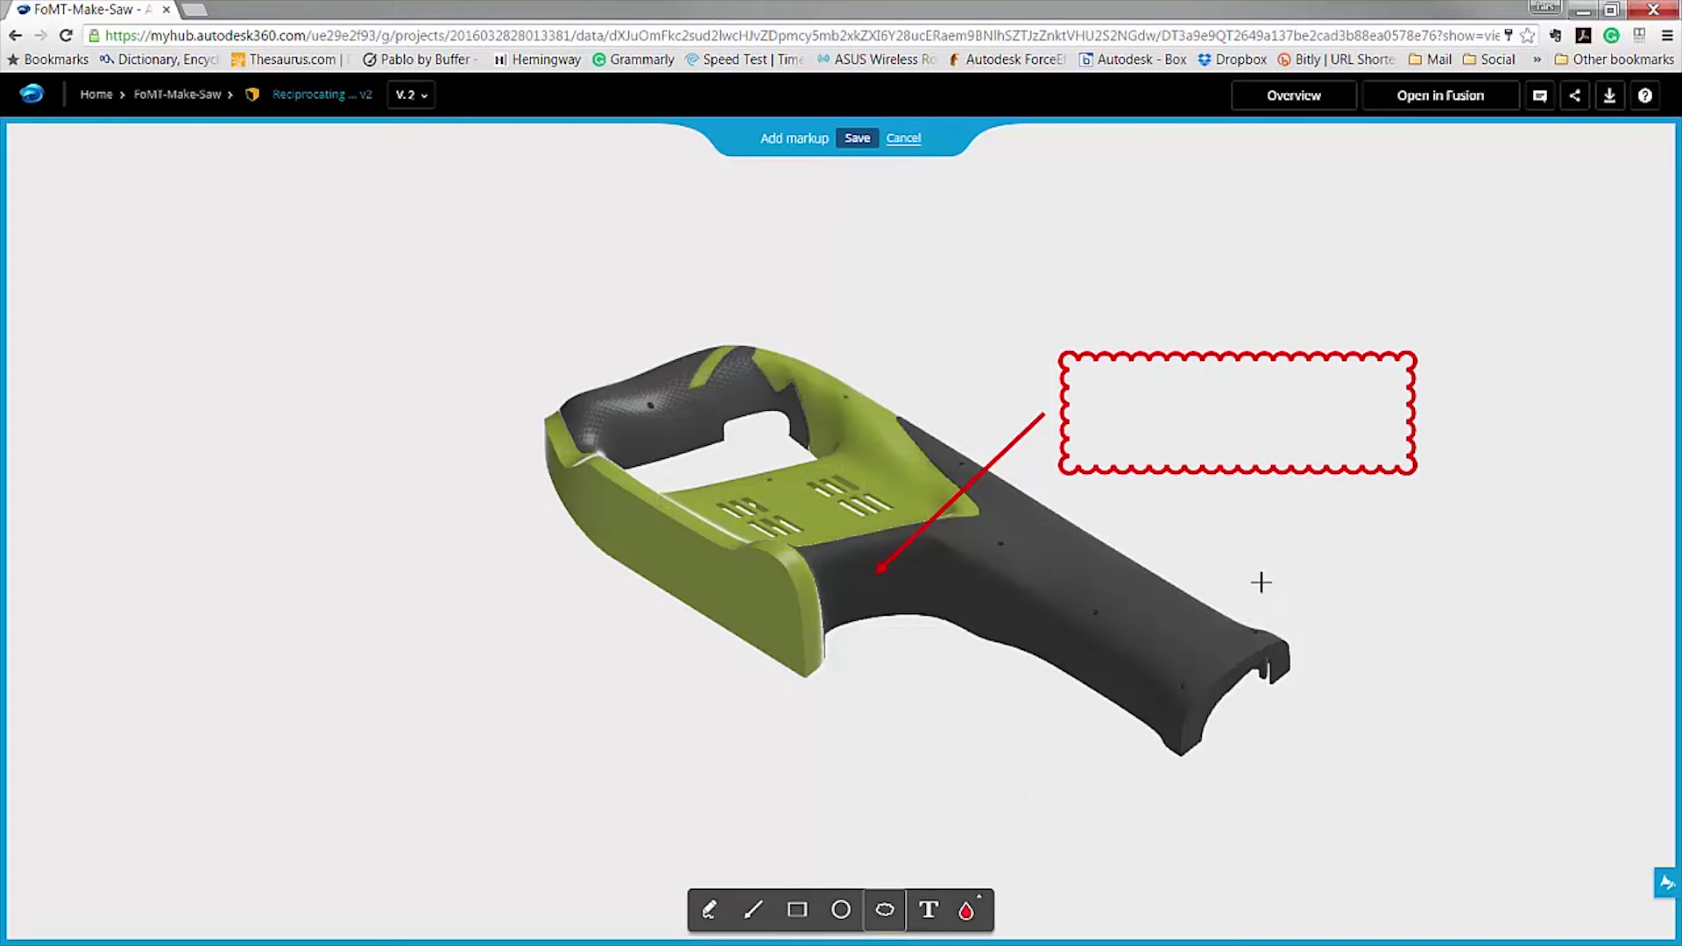
left_click(929, 909)
left_click(1130, 393)
type("Design change")
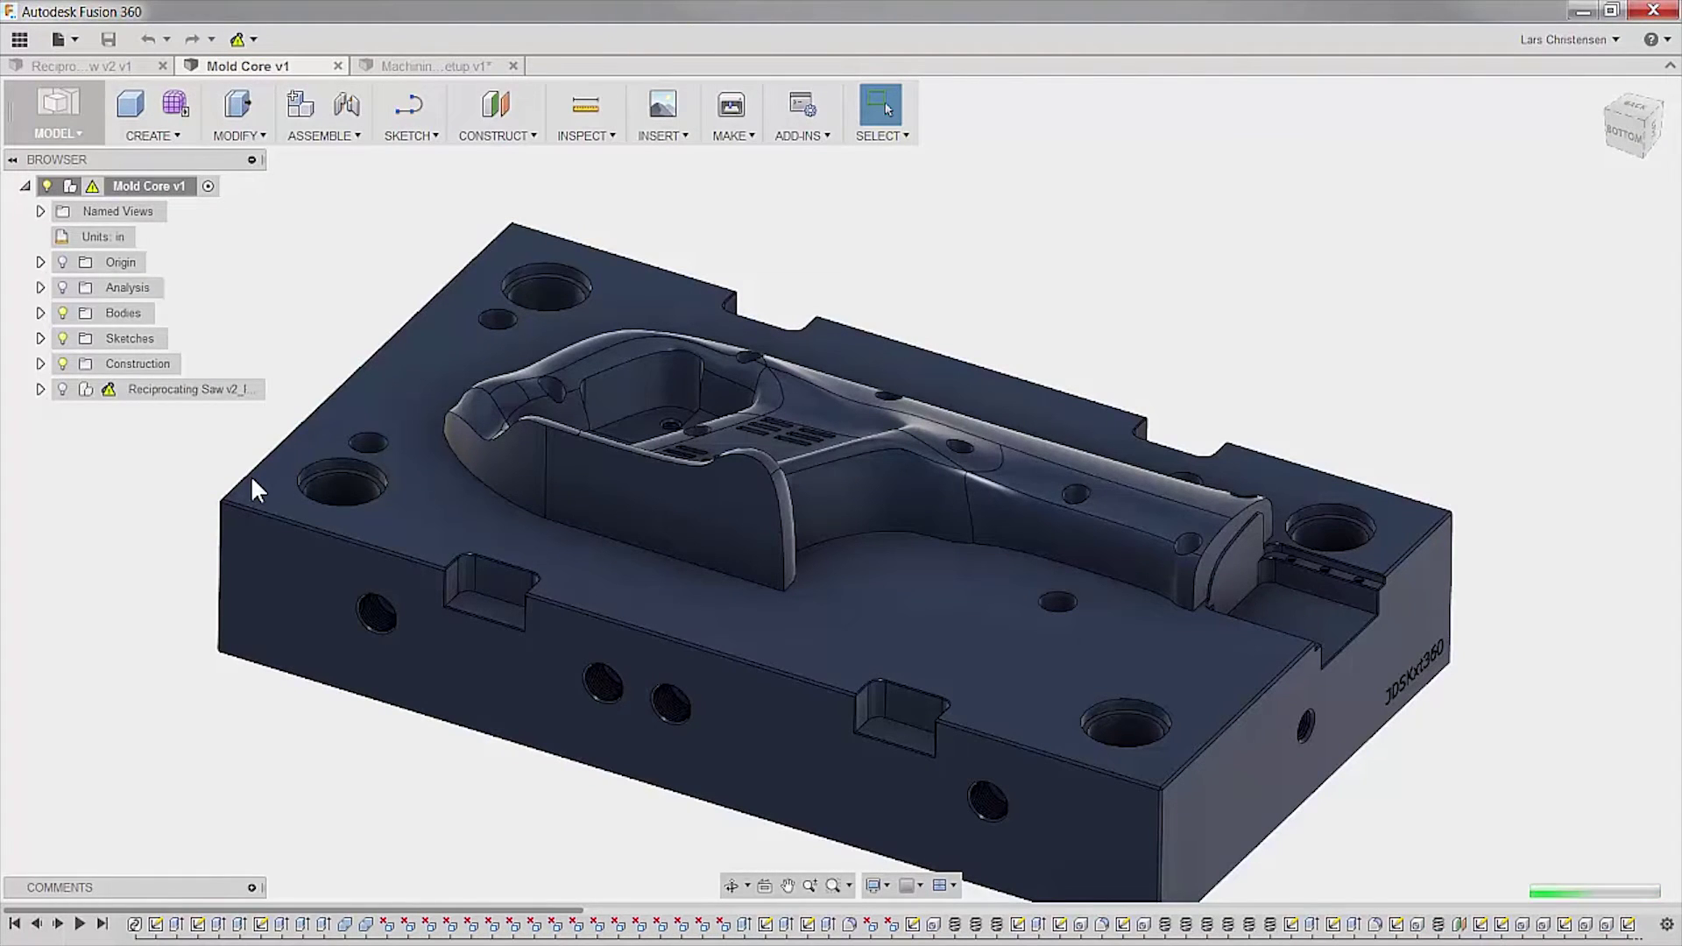
- Save the mold core as a new version with a 'Customer change' description
left_click(107, 42)
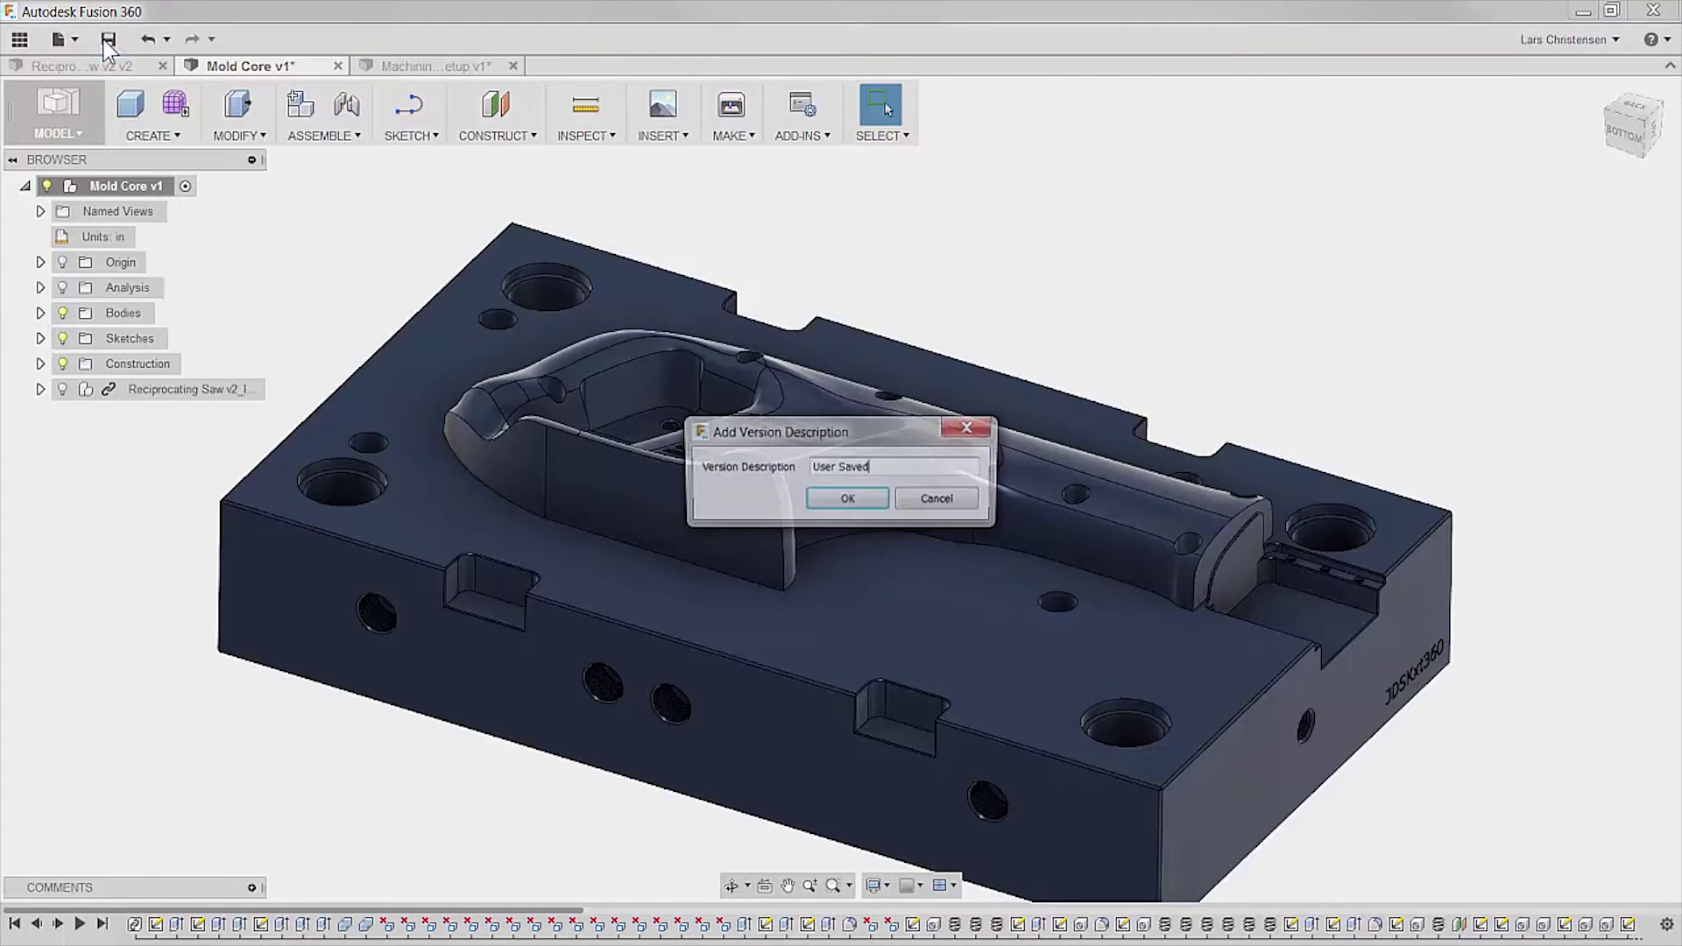
type("Cus")
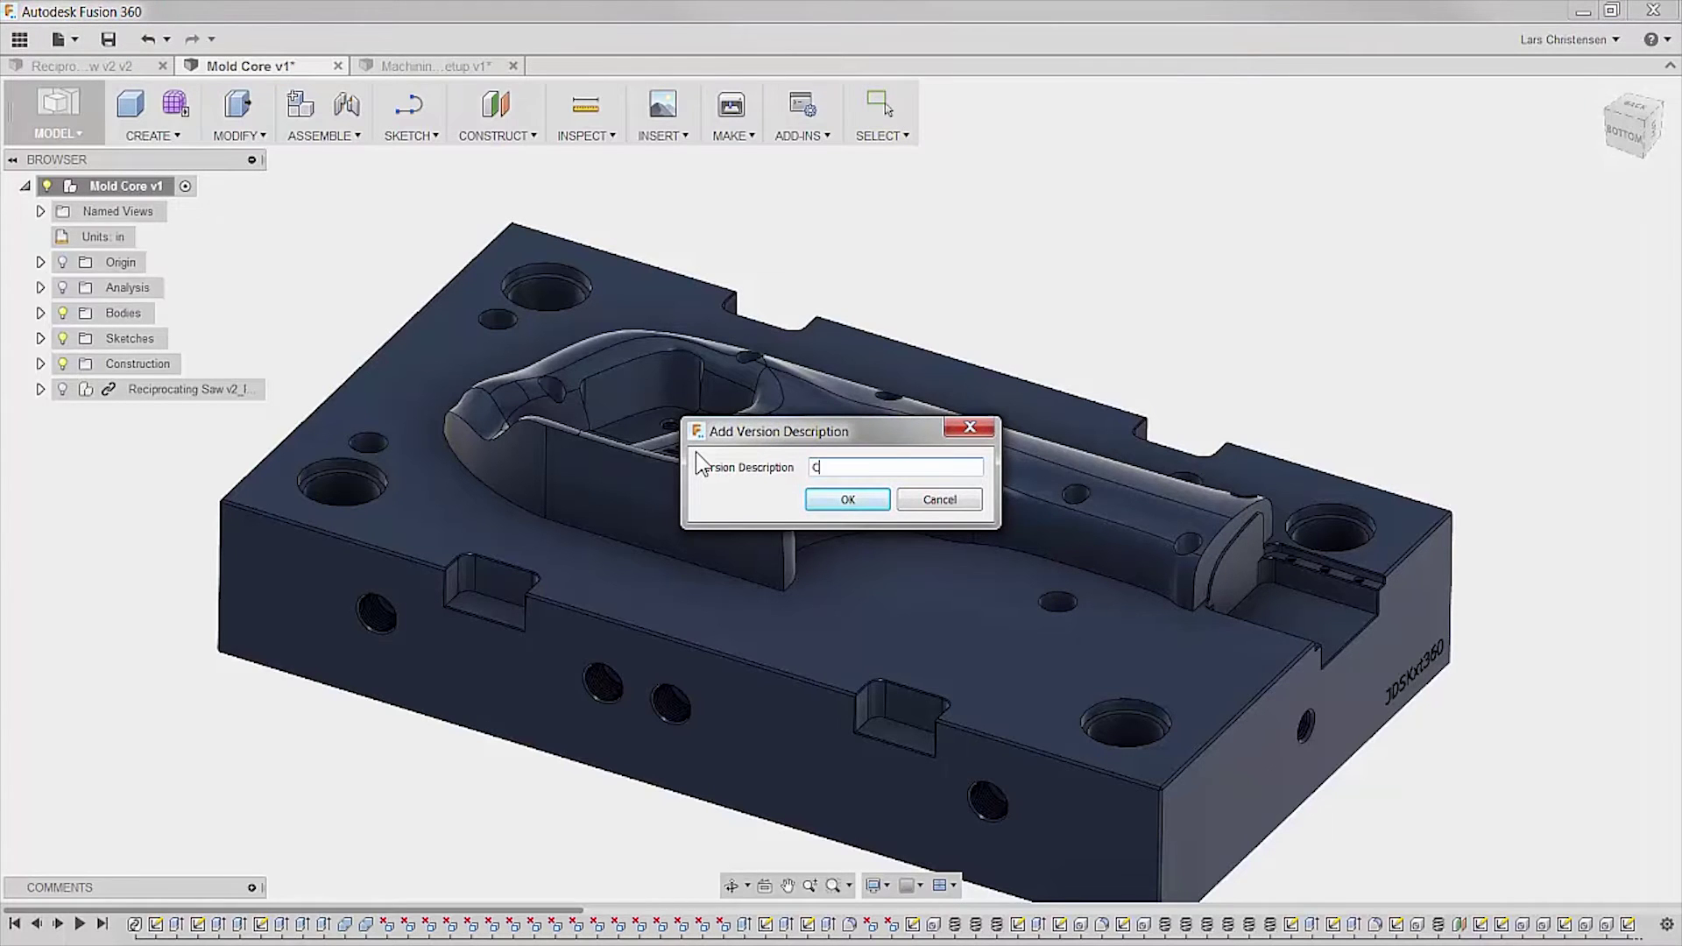
type("tomer chang")
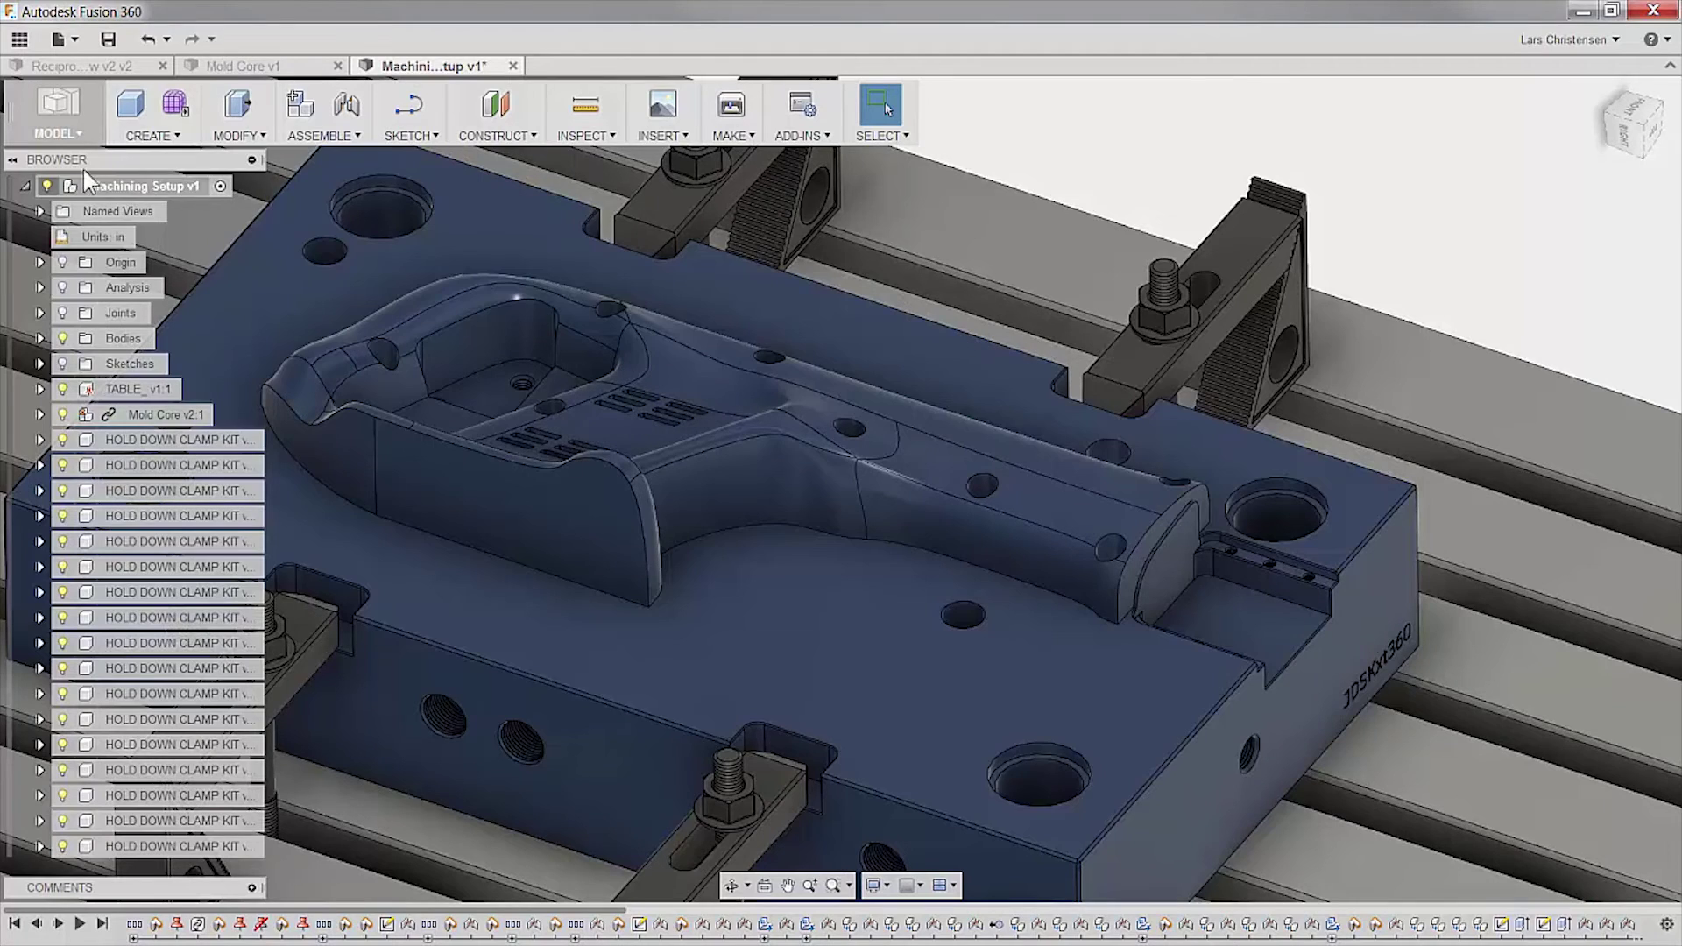
- Switch to the CAM workspace and regenerate every Setup1 toolpath, including Adaptive2 and Contour2
left_click(77, 119)
left_click(68, 395)
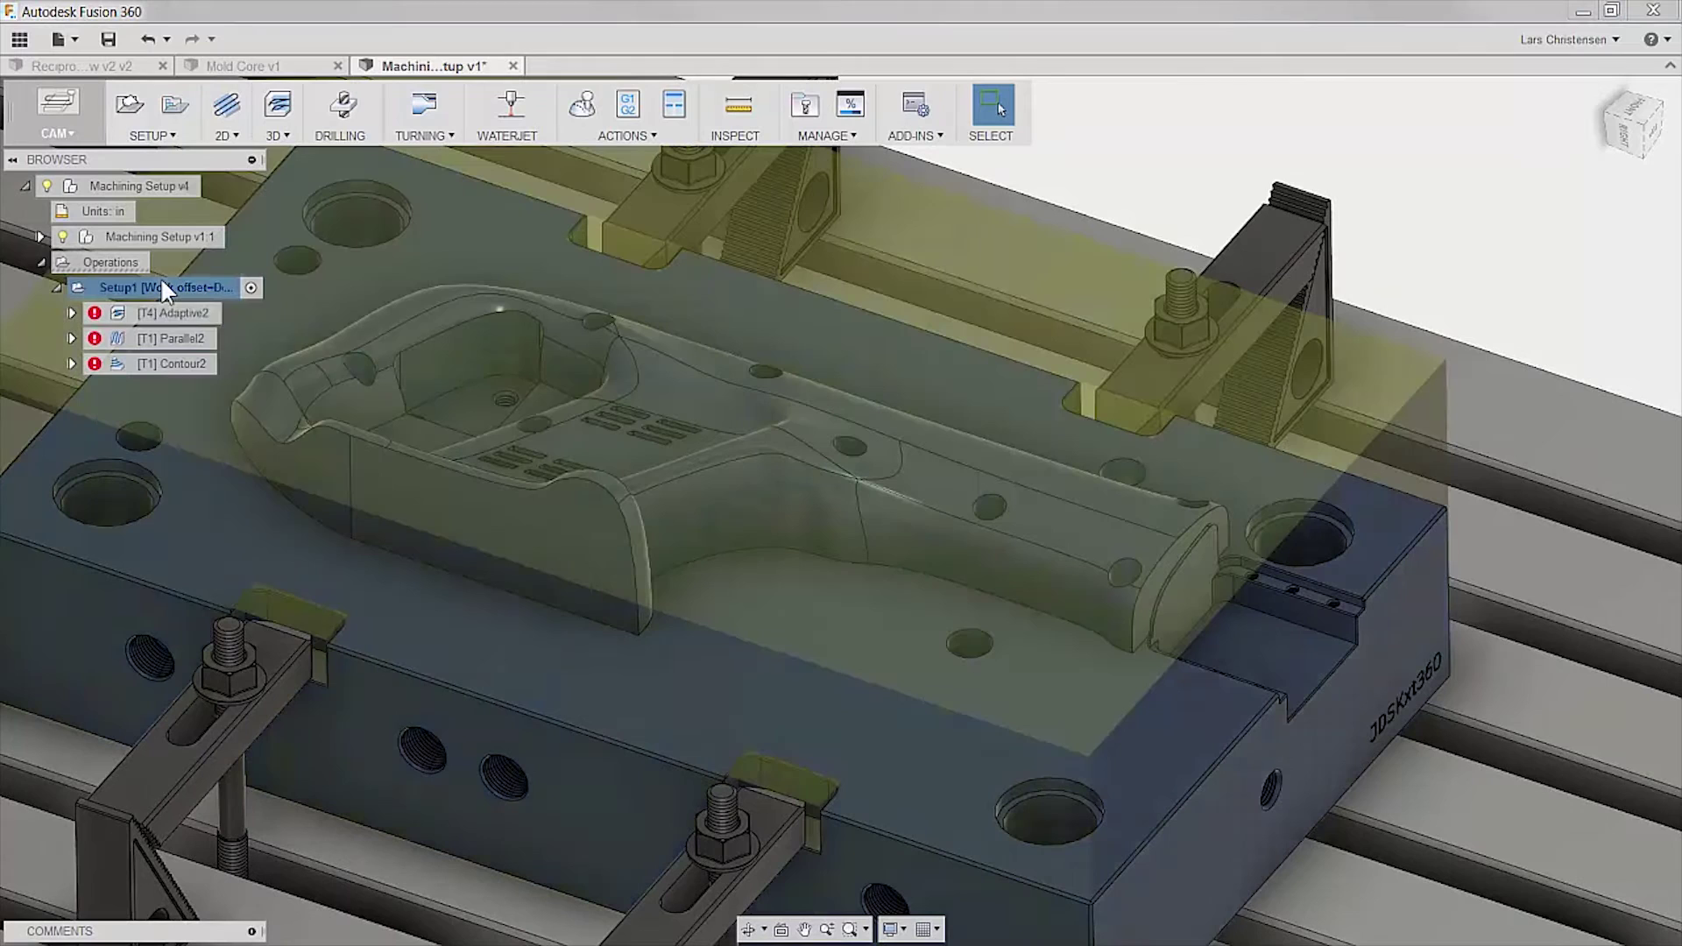
right_click(162, 283)
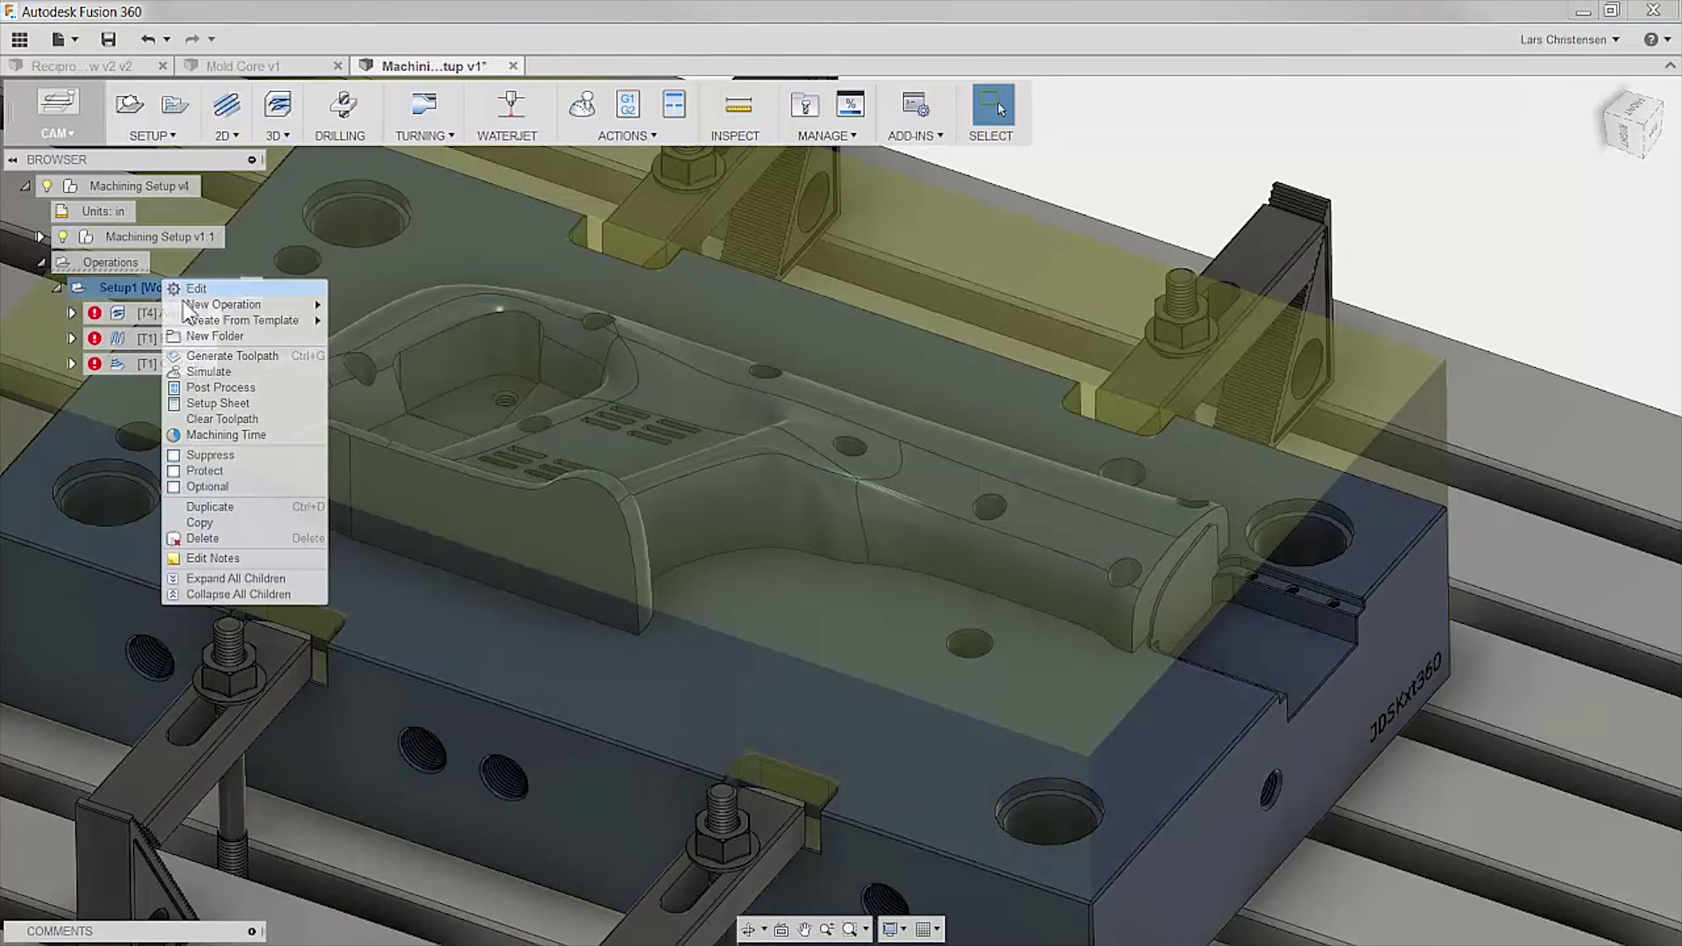
left_click(210, 357)
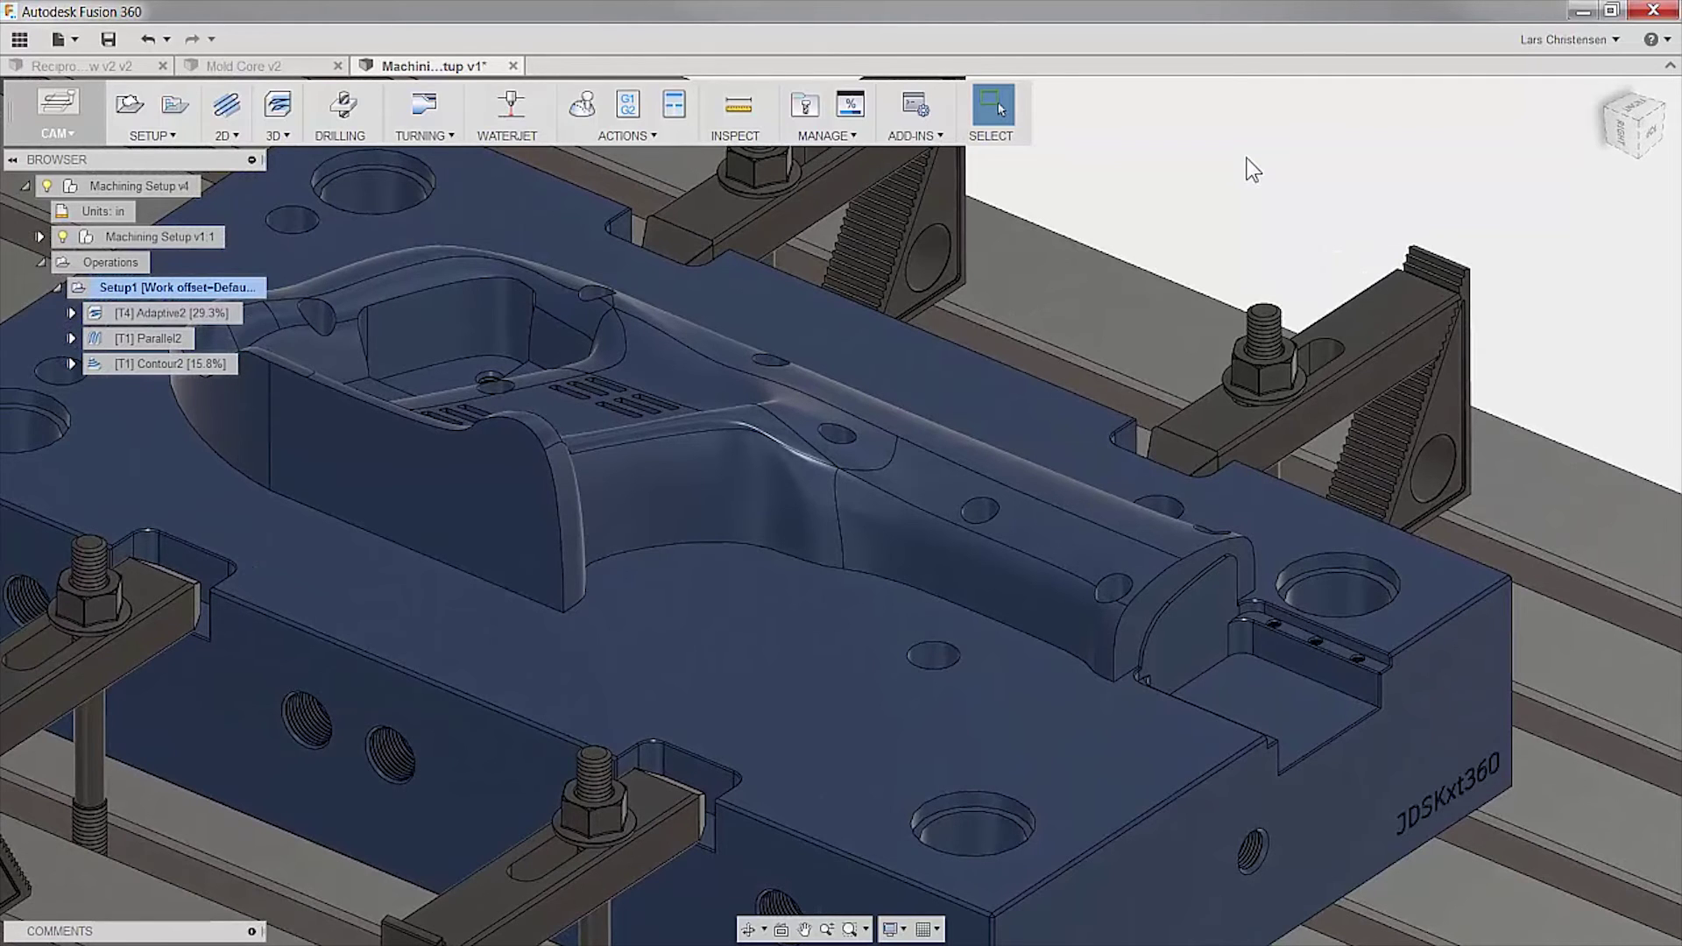
- Create a 2D Adaptive Clearing of the end pocket with the Ø1/2" flat end mill and an edge entry point
left_click(228, 136)
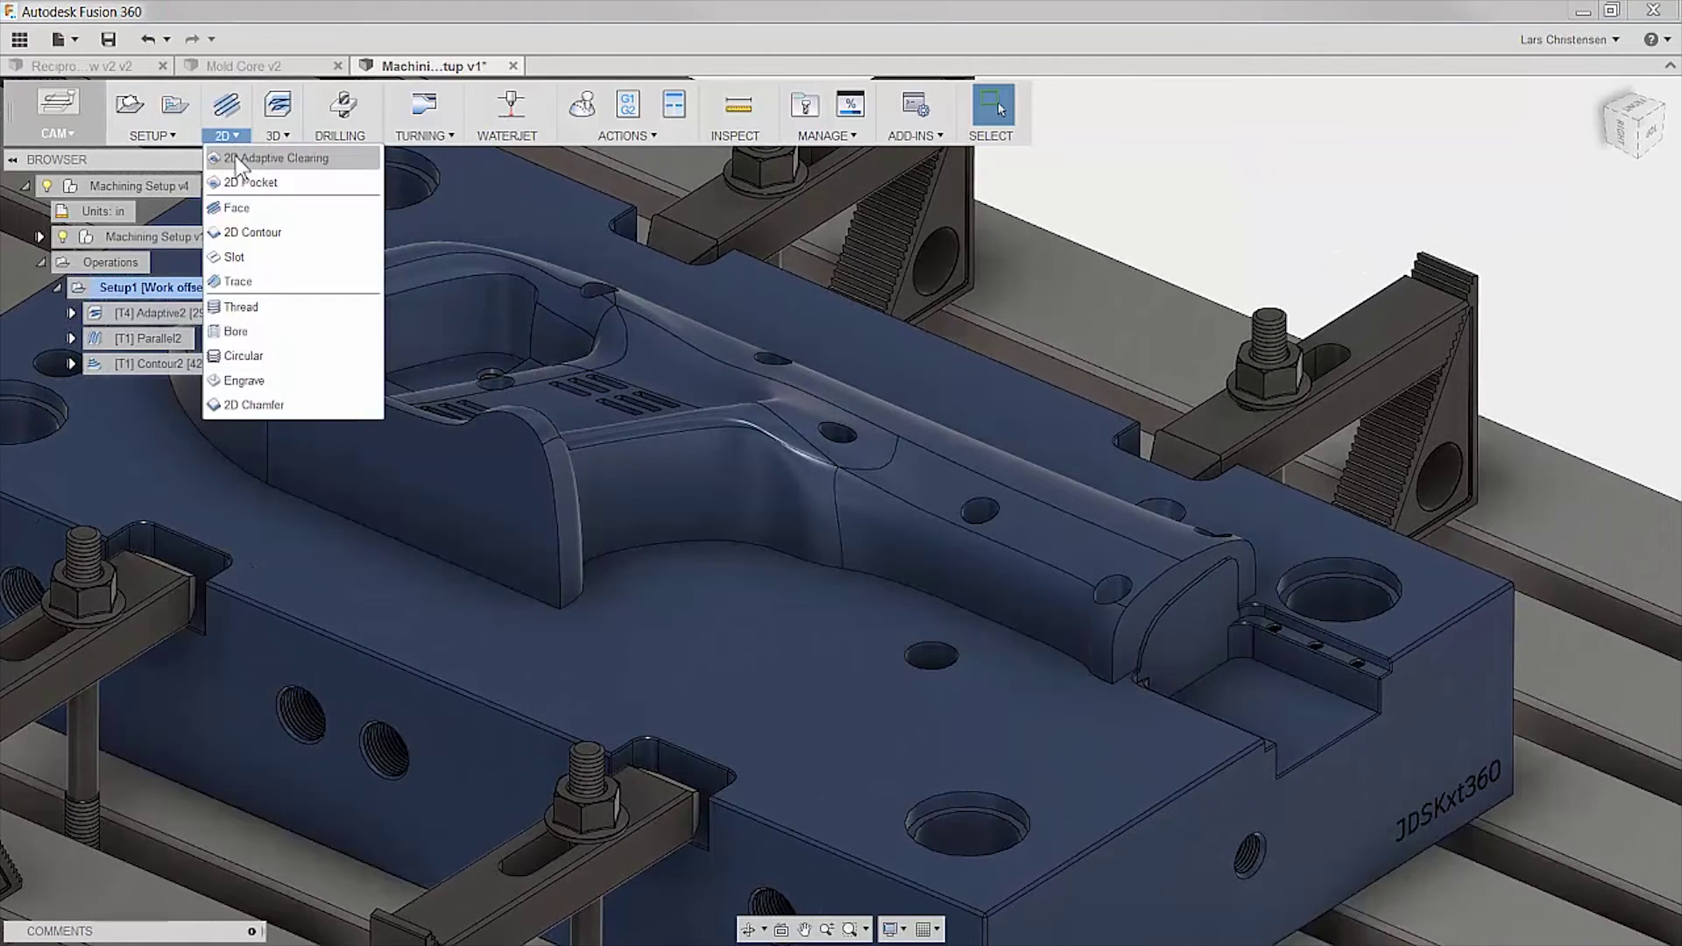
left_click(239, 159)
left_click(1546, 232)
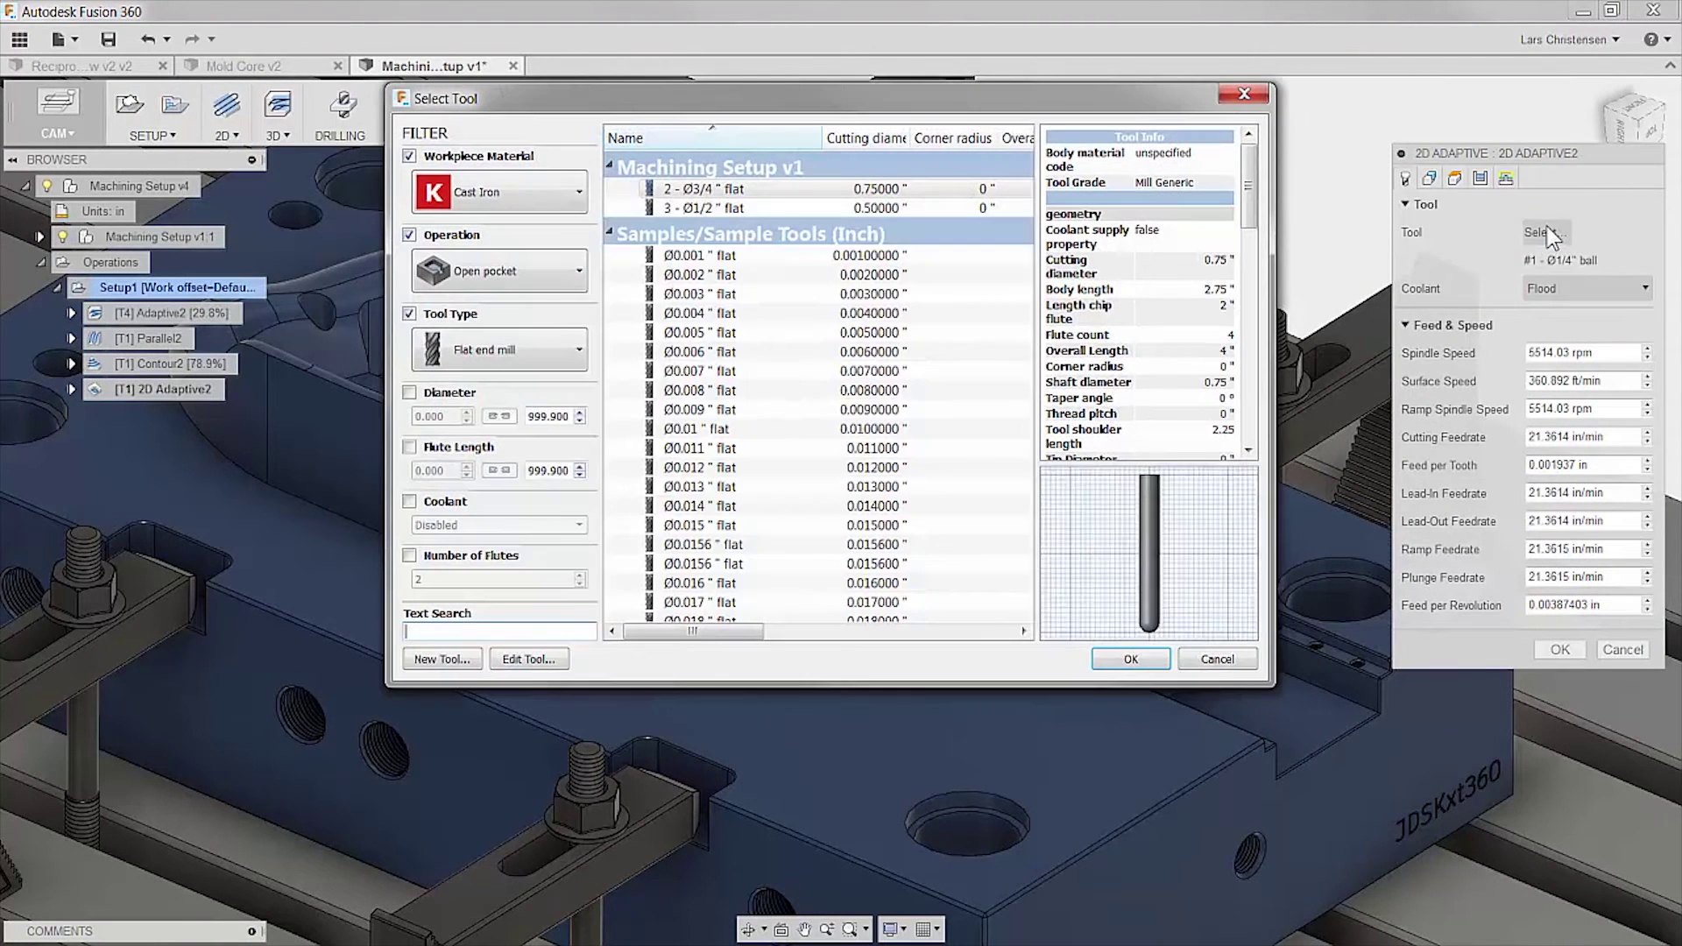
left_click(780, 208)
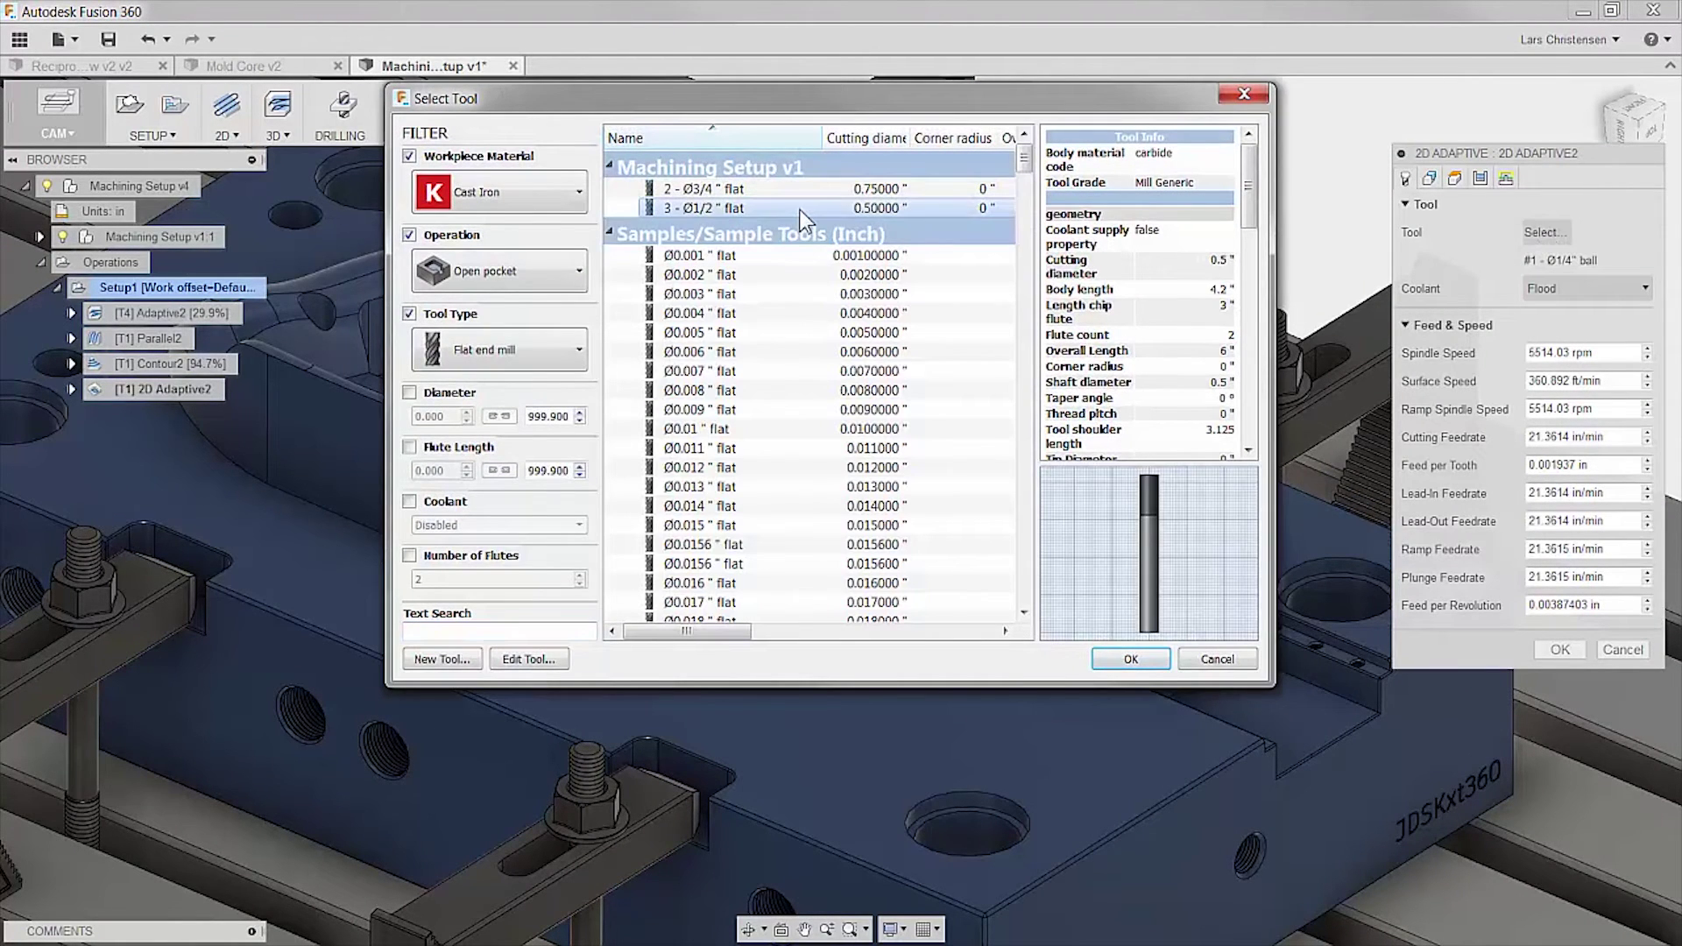
left_click(1131, 659)
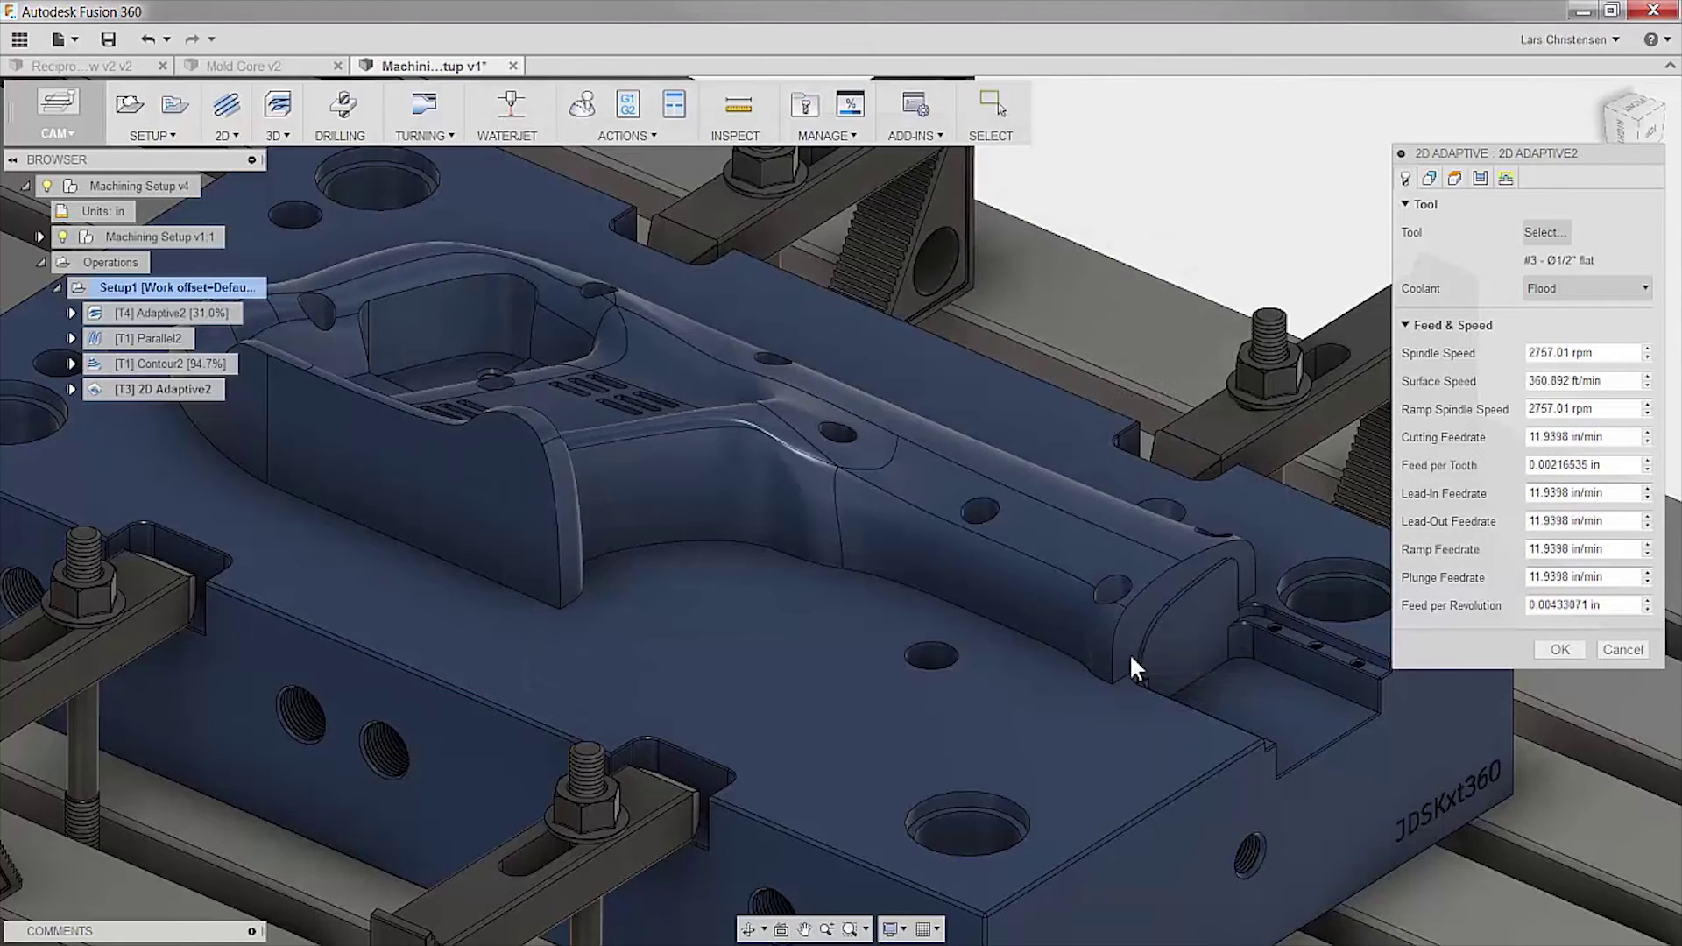
left_click(1430, 180)
left_click(1349, 703)
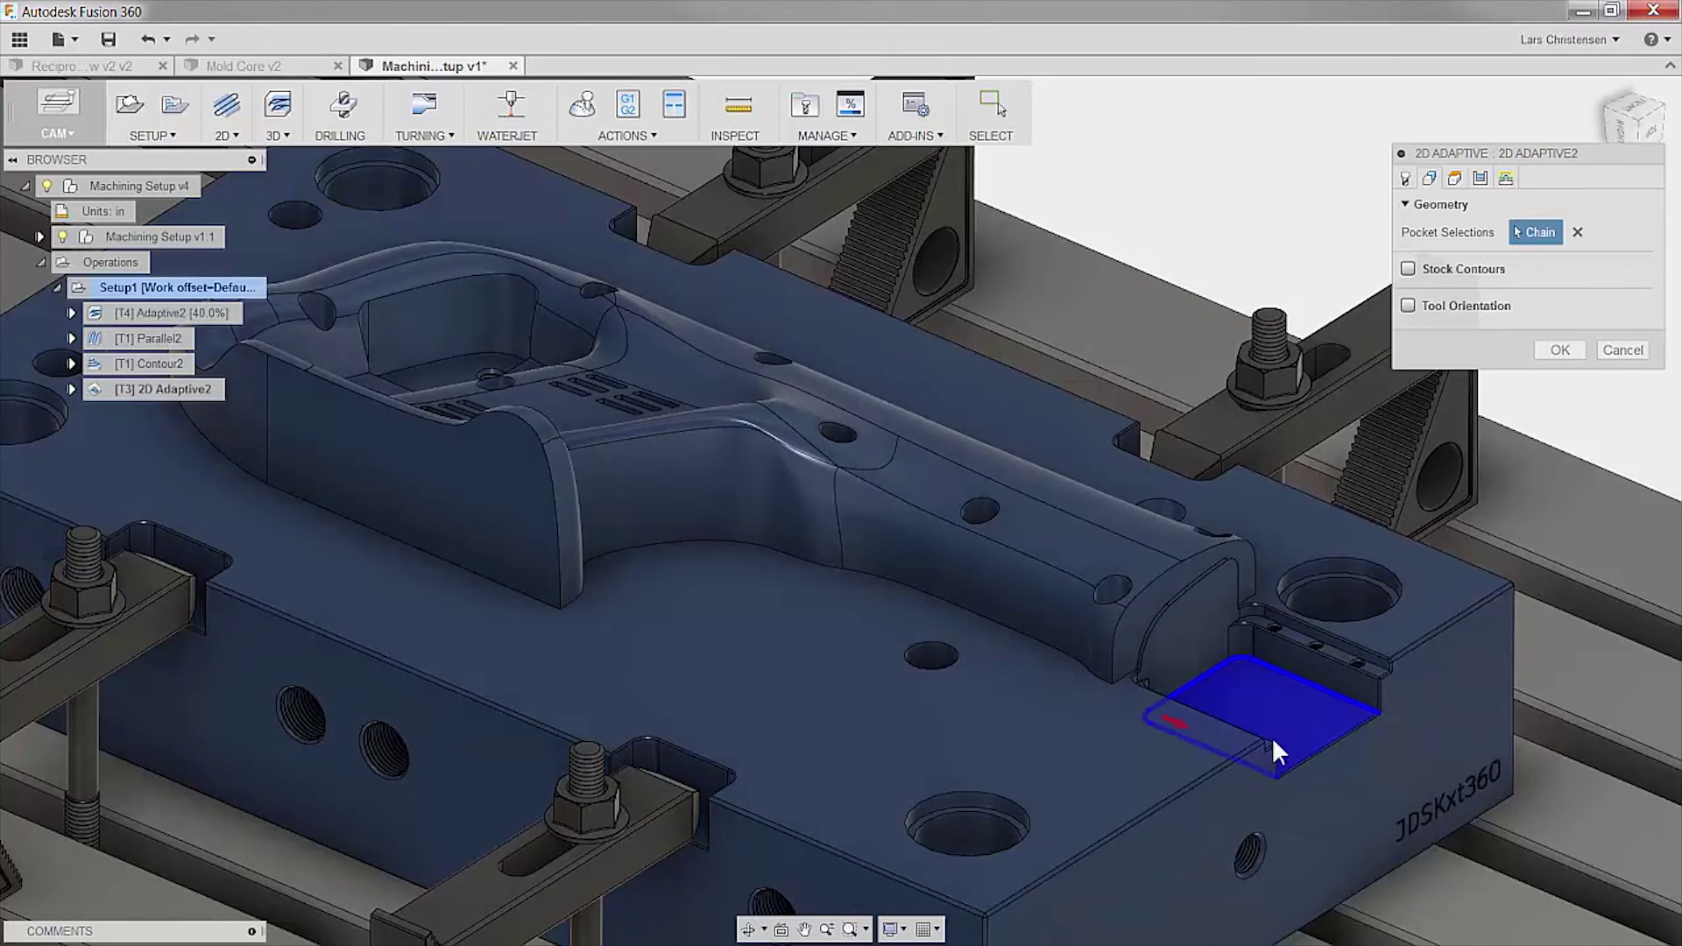
left_click(1507, 178)
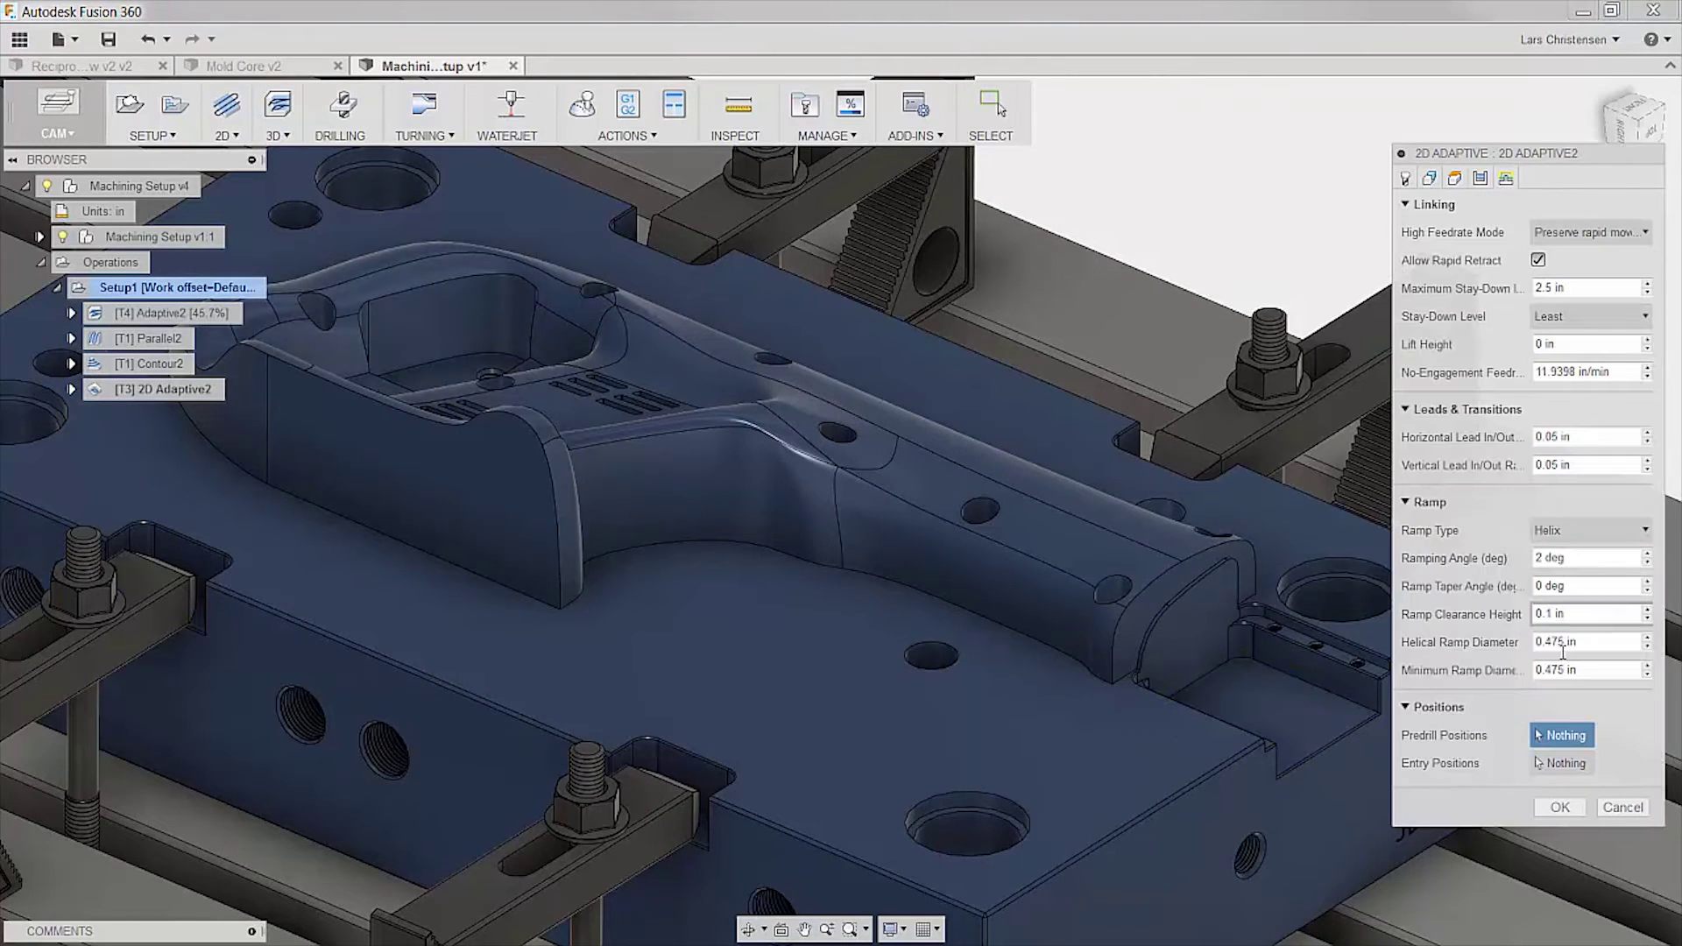
left_click(1547, 759)
left_click(1375, 708)
left_click(1559, 807)
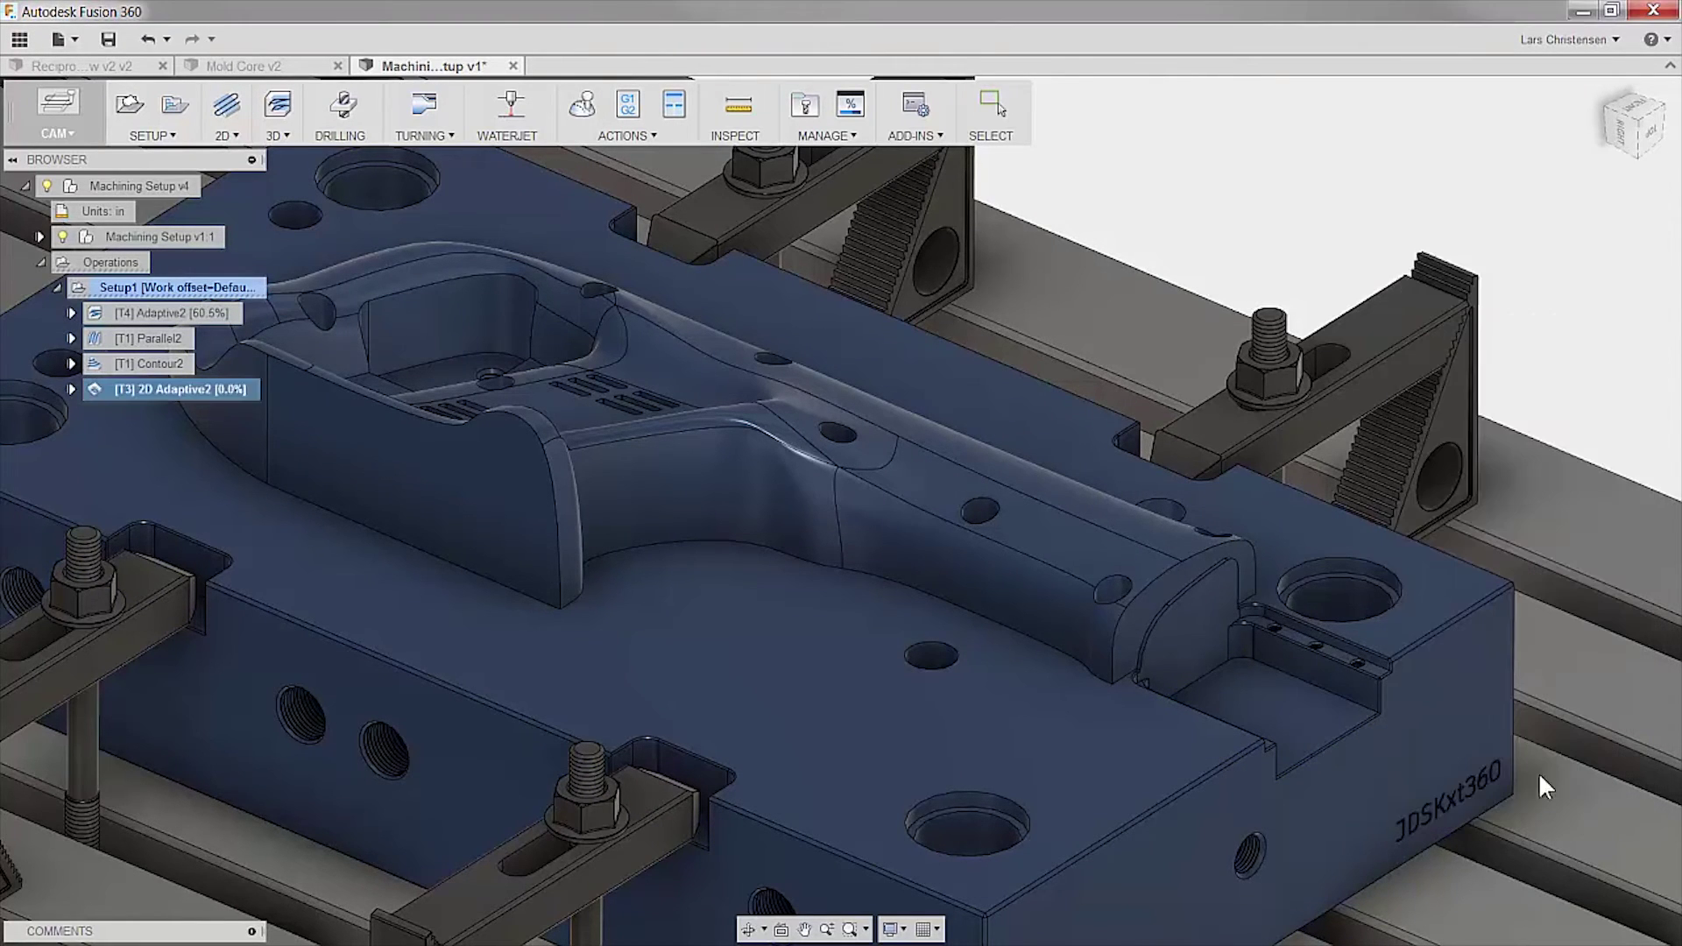
- Add a 2D Contour around the slot's top and lower edges, entering at a point on the model edge
left_click(230, 139)
left_click(239, 237)
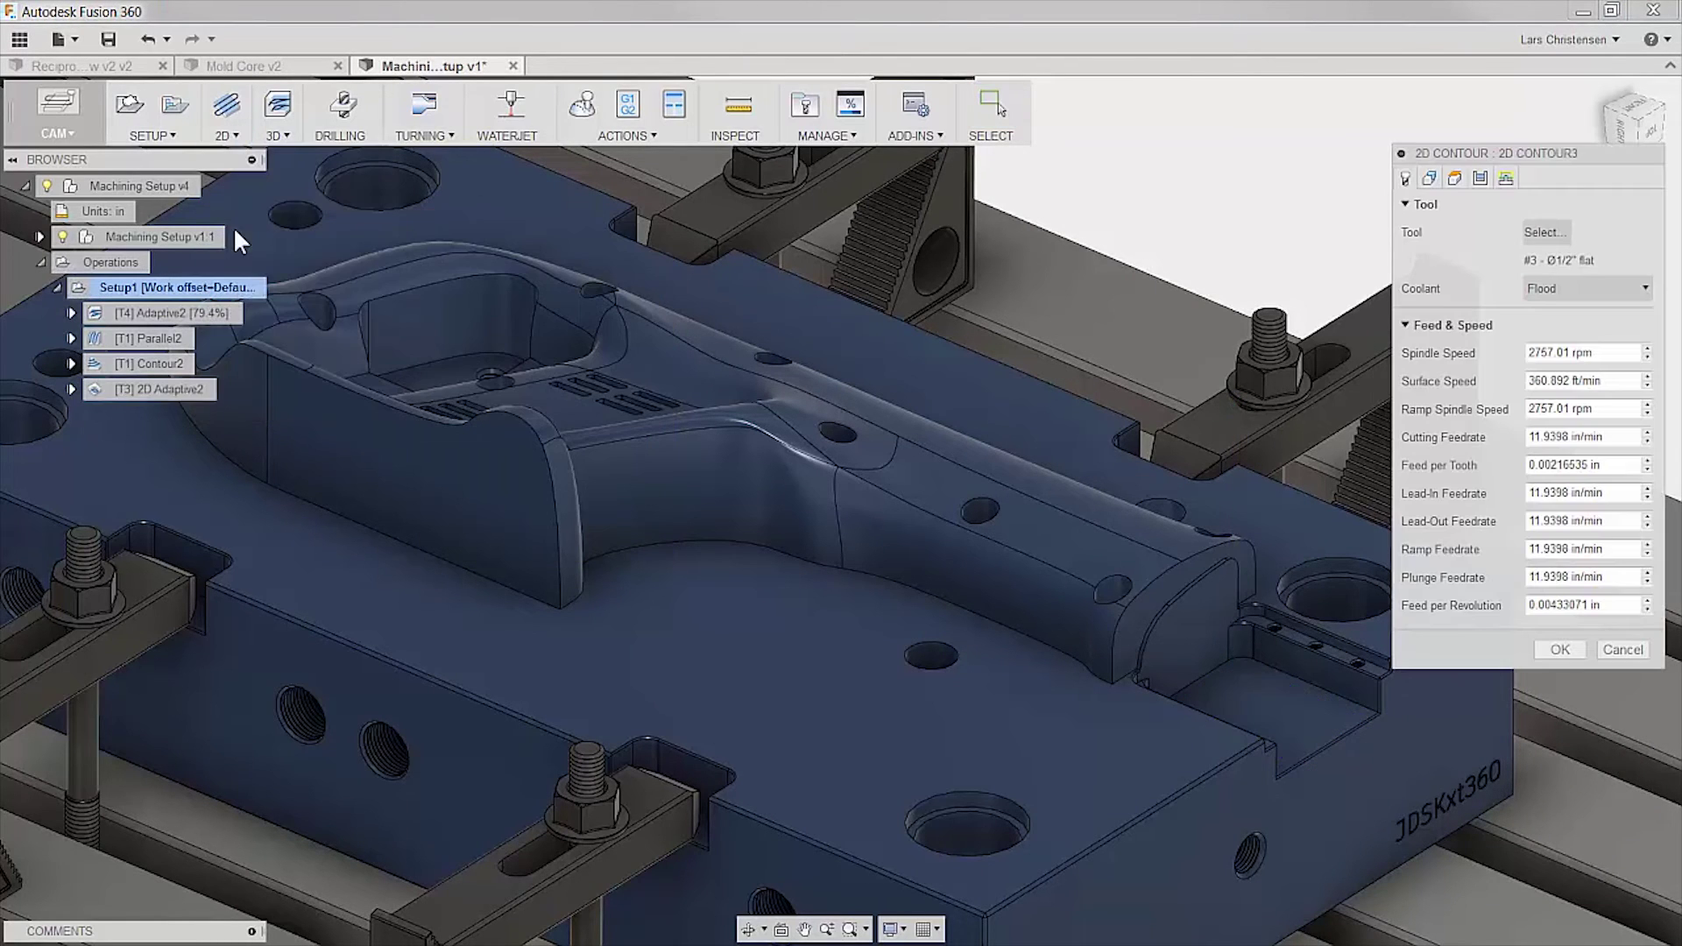
left_click(1429, 179)
left_click(1381, 664)
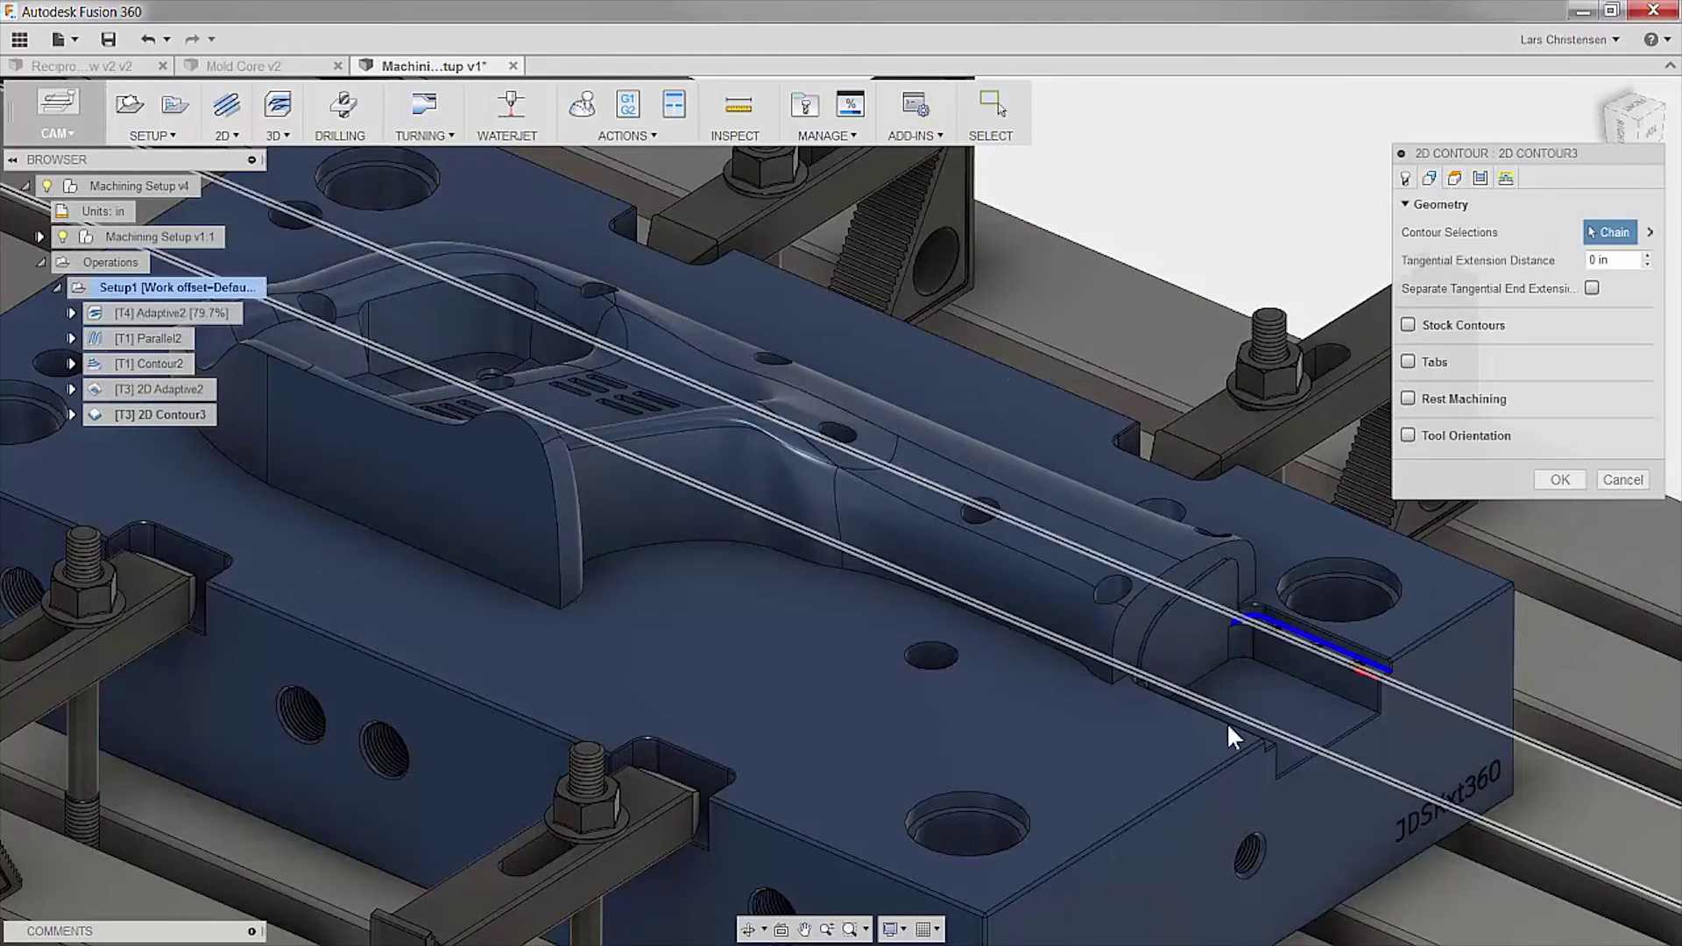
left_click(1179, 713)
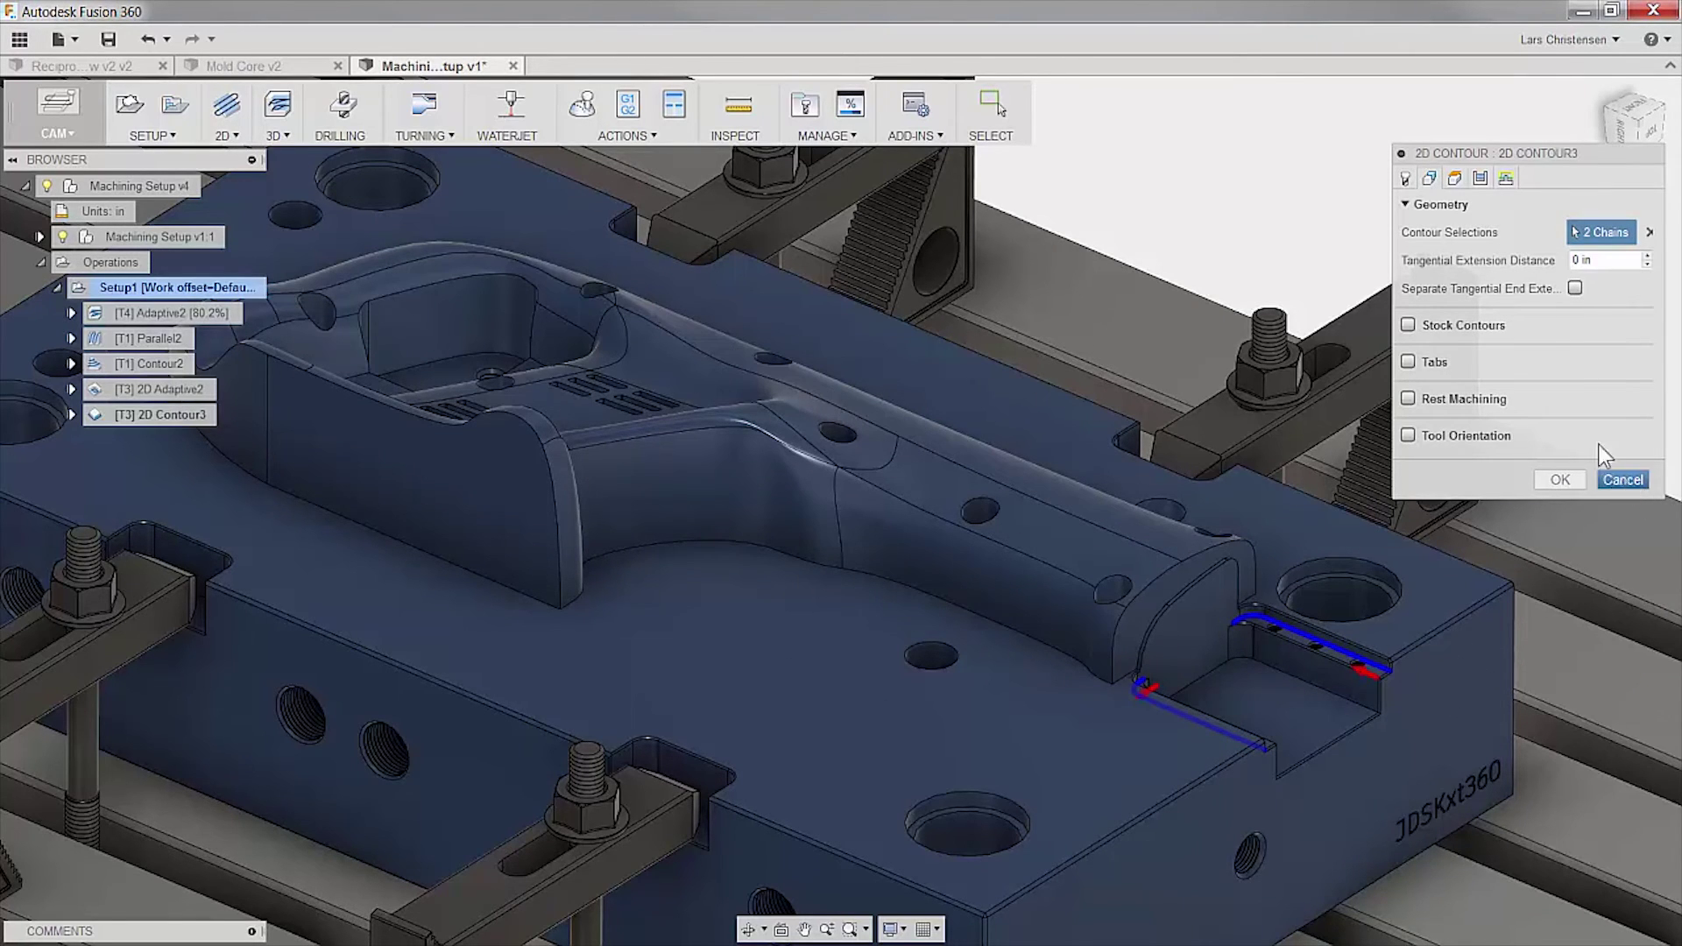
left_click(1506, 177)
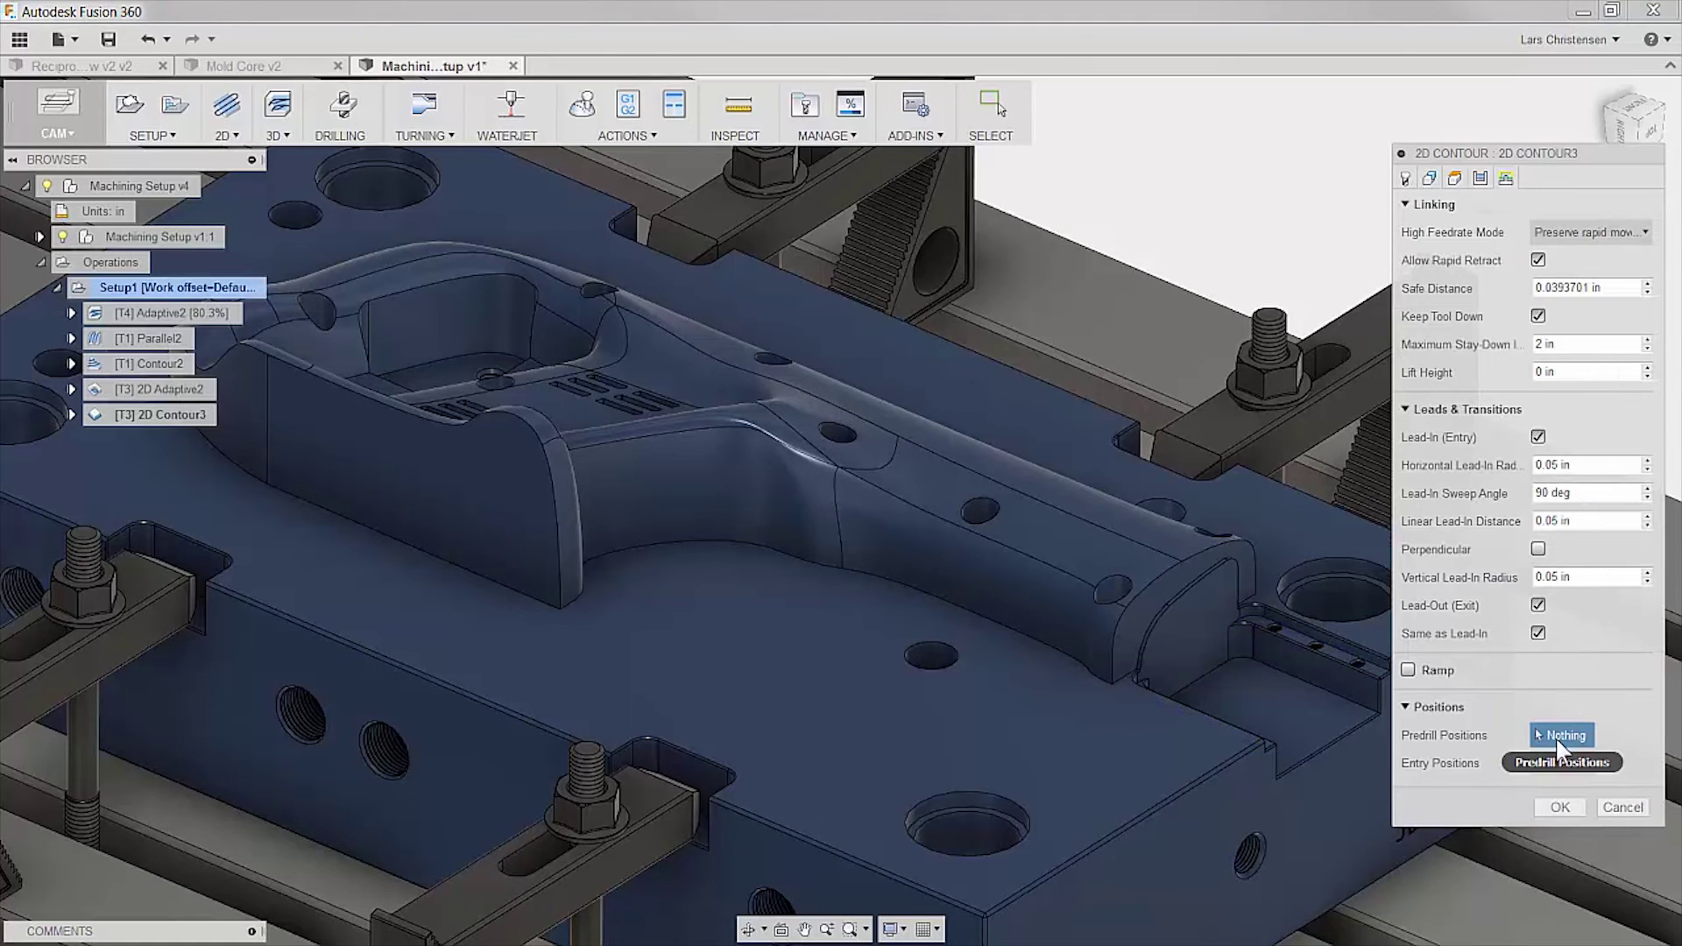
left_click(1547, 760)
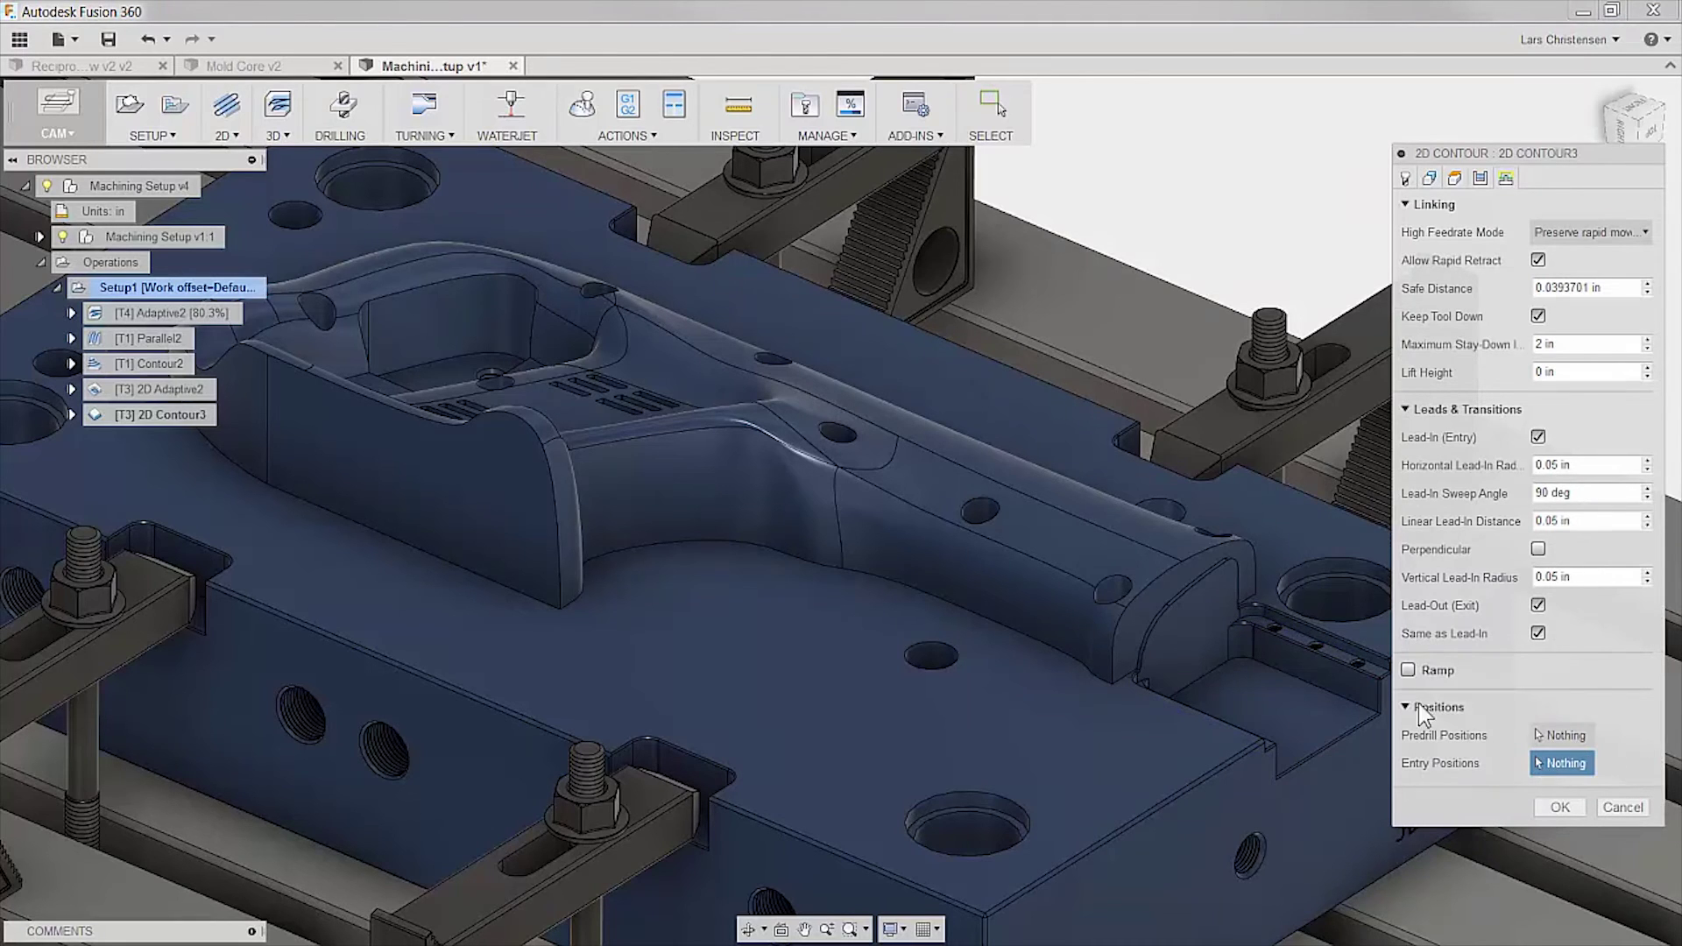
left_click(1380, 680)
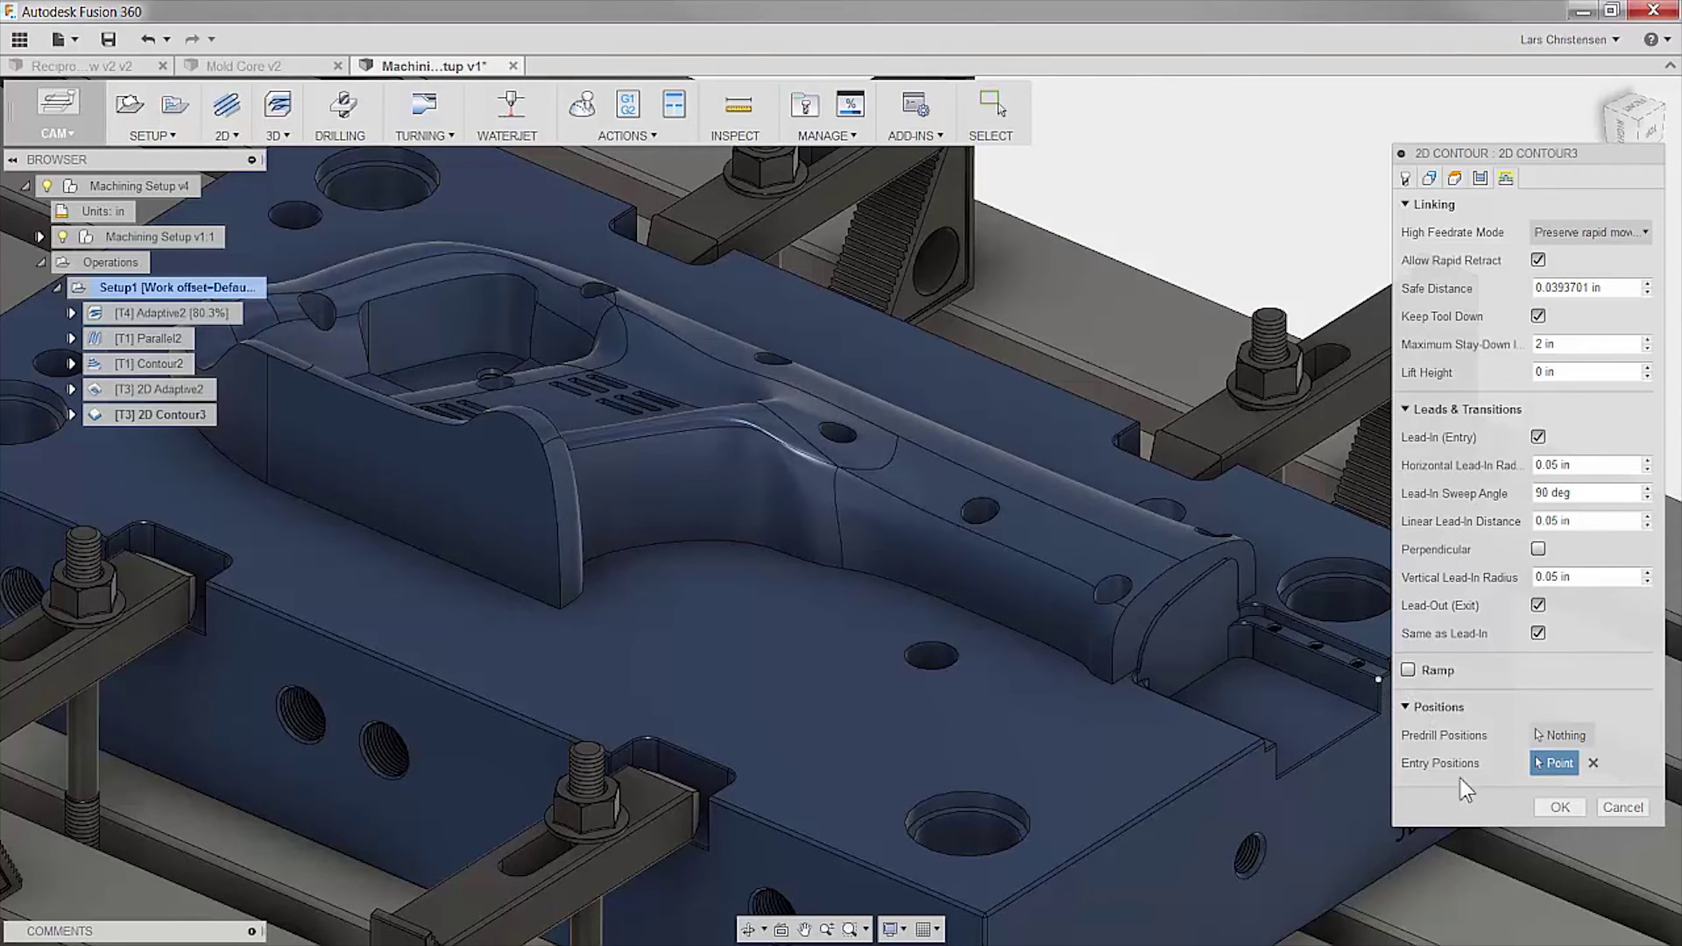
left_click(1557, 810)
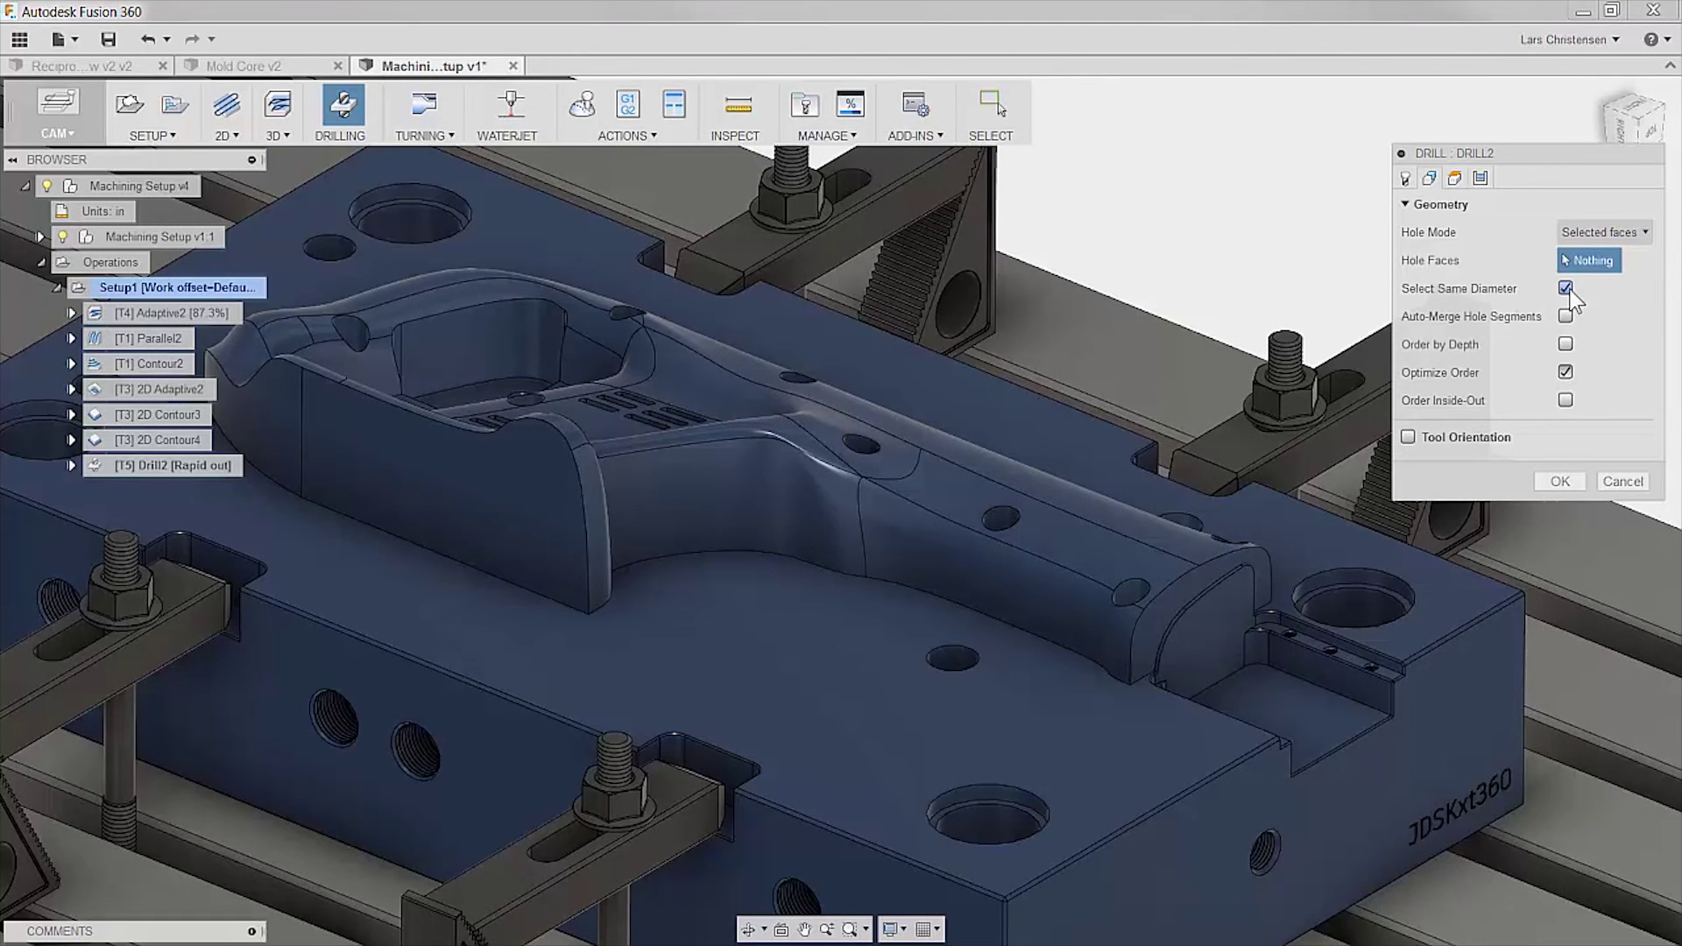
- Drill the corner hole with a deep drilling cycle, top height from the block's top face, tip through bottom
left_click(1351, 611)
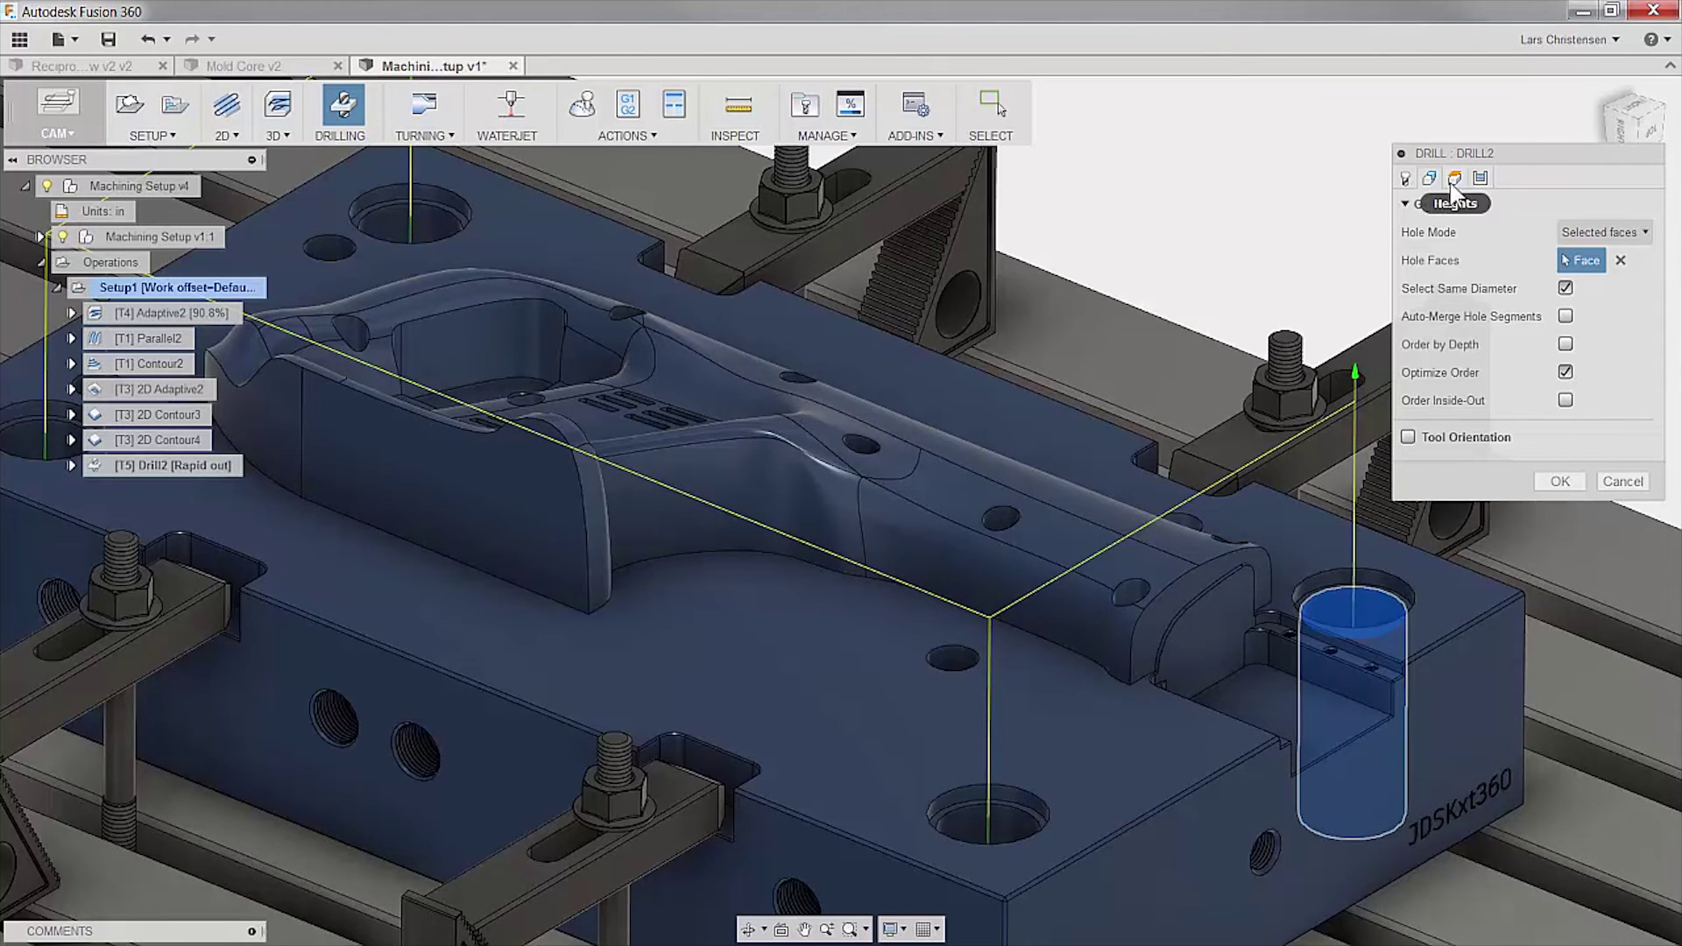
left_click(1455, 179)
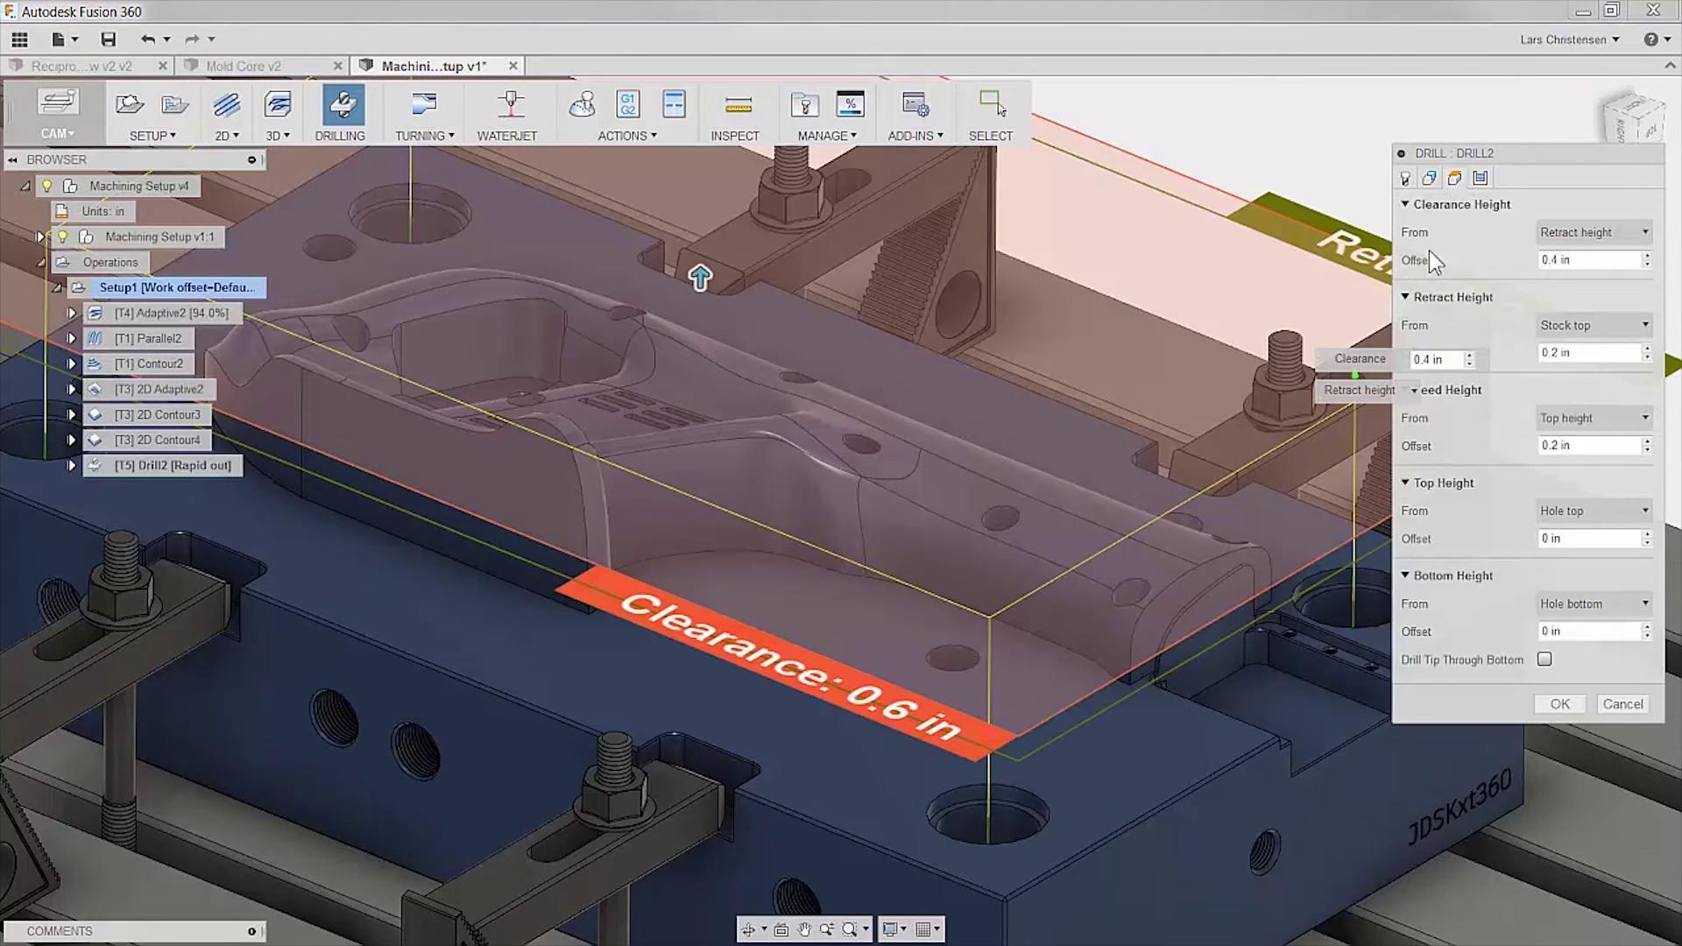
left_click(1593, 510)
left_click(1577, 554)
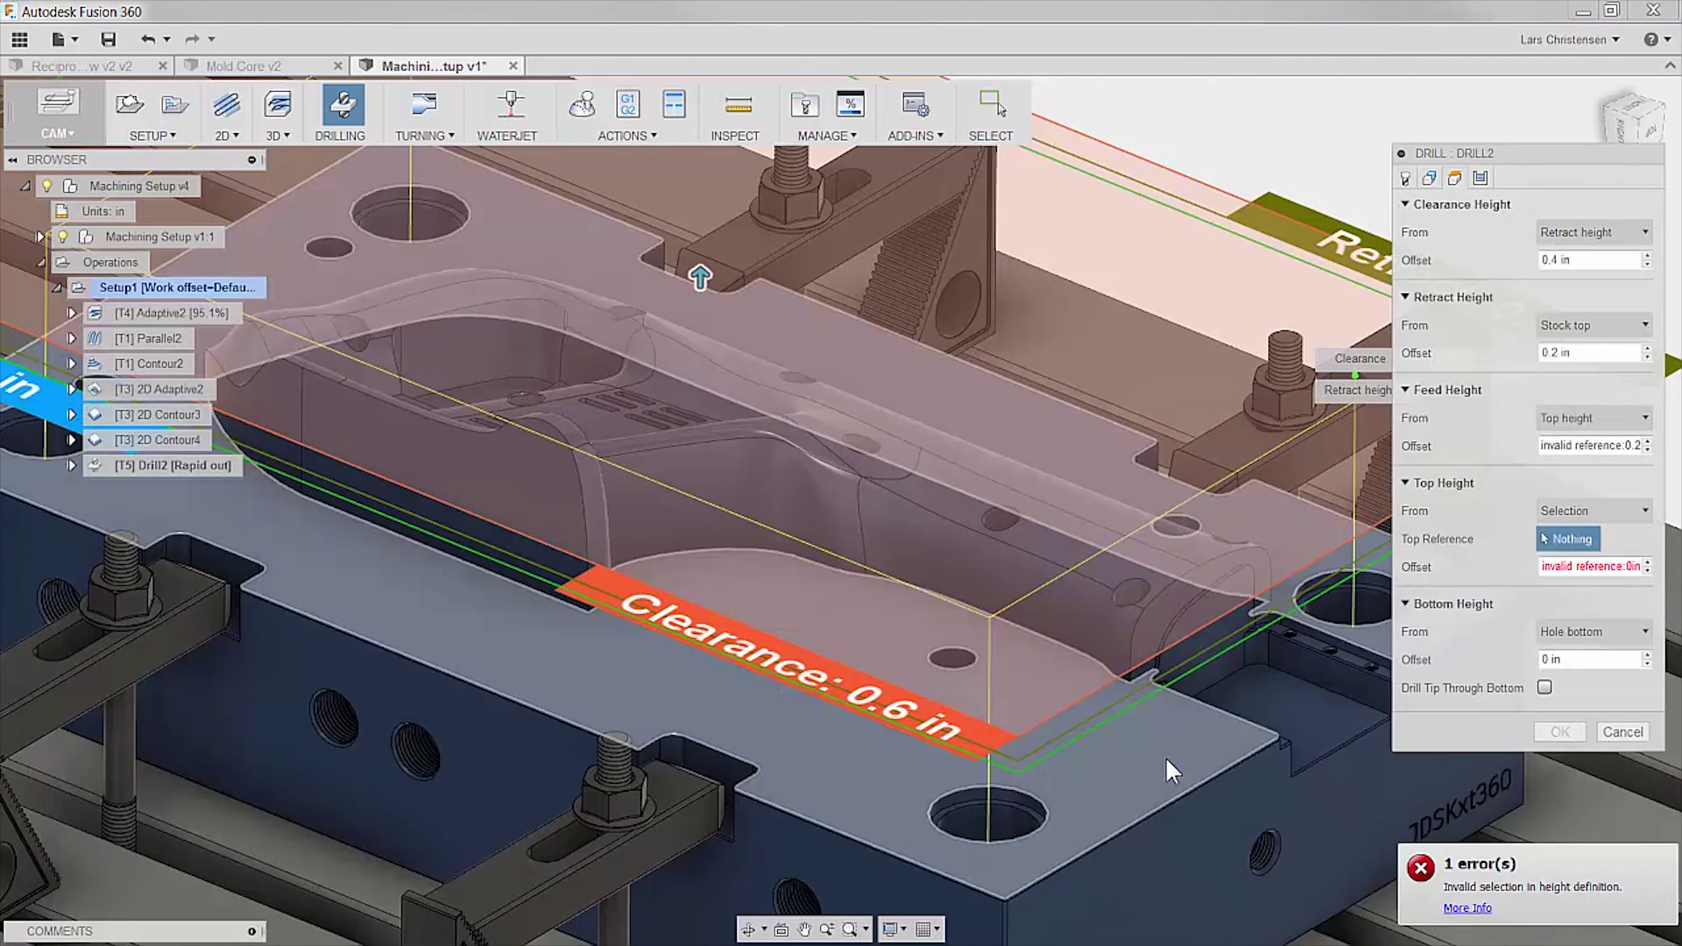
left_click(1165, 755)
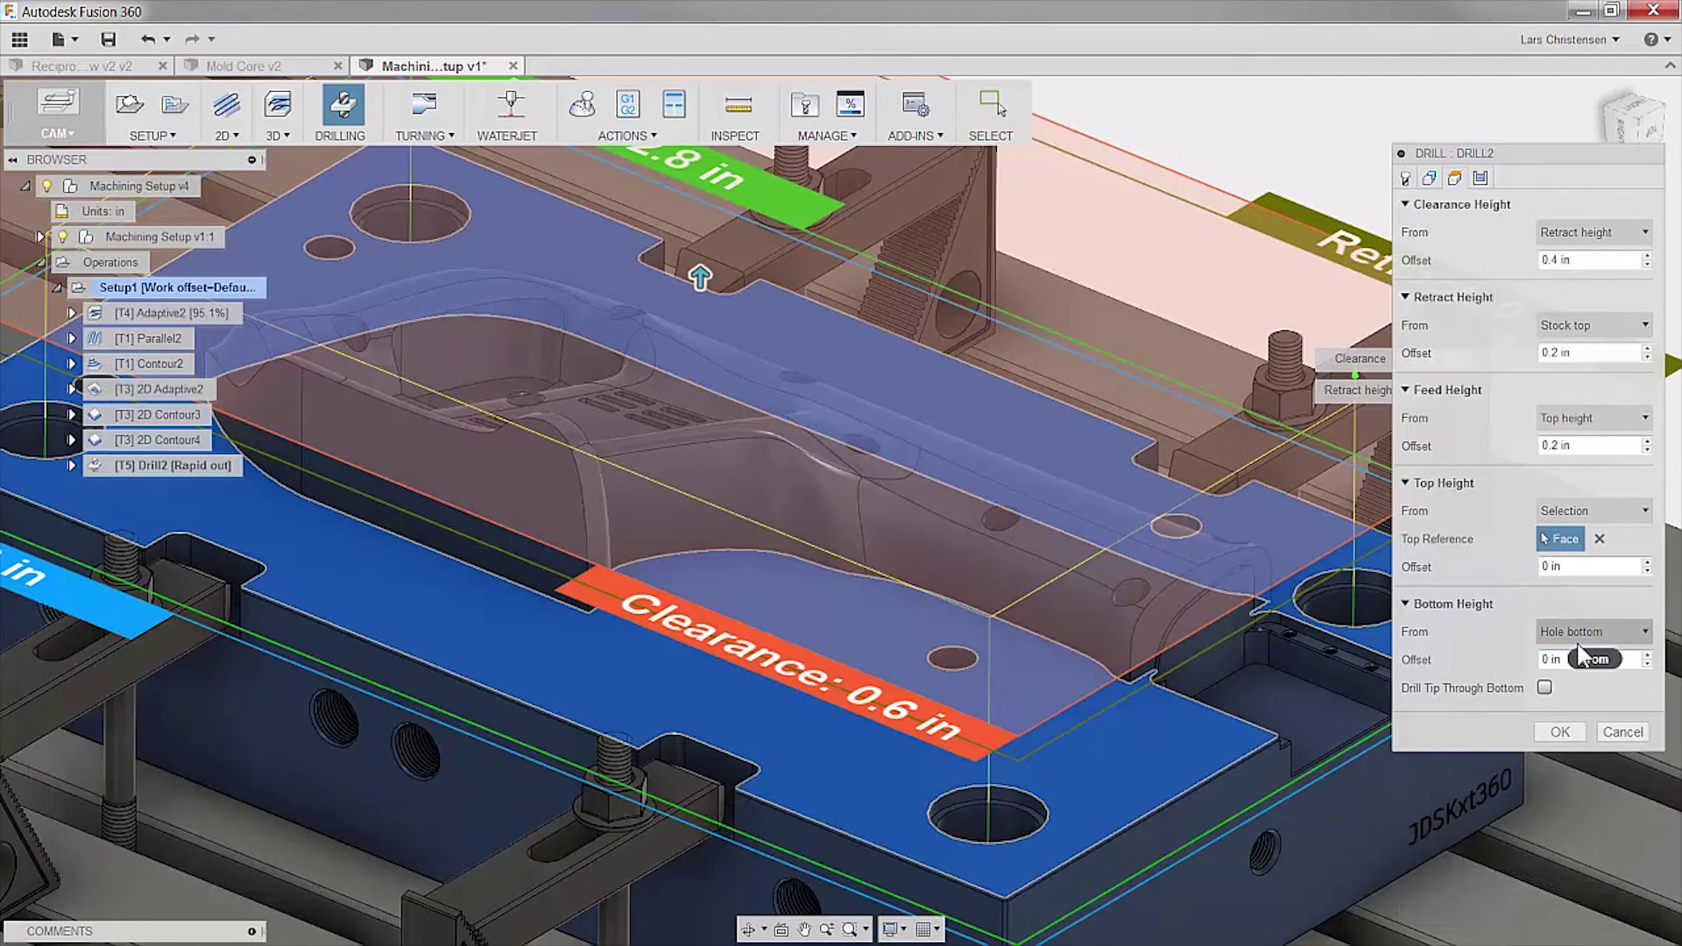
left_click(1544, 687)
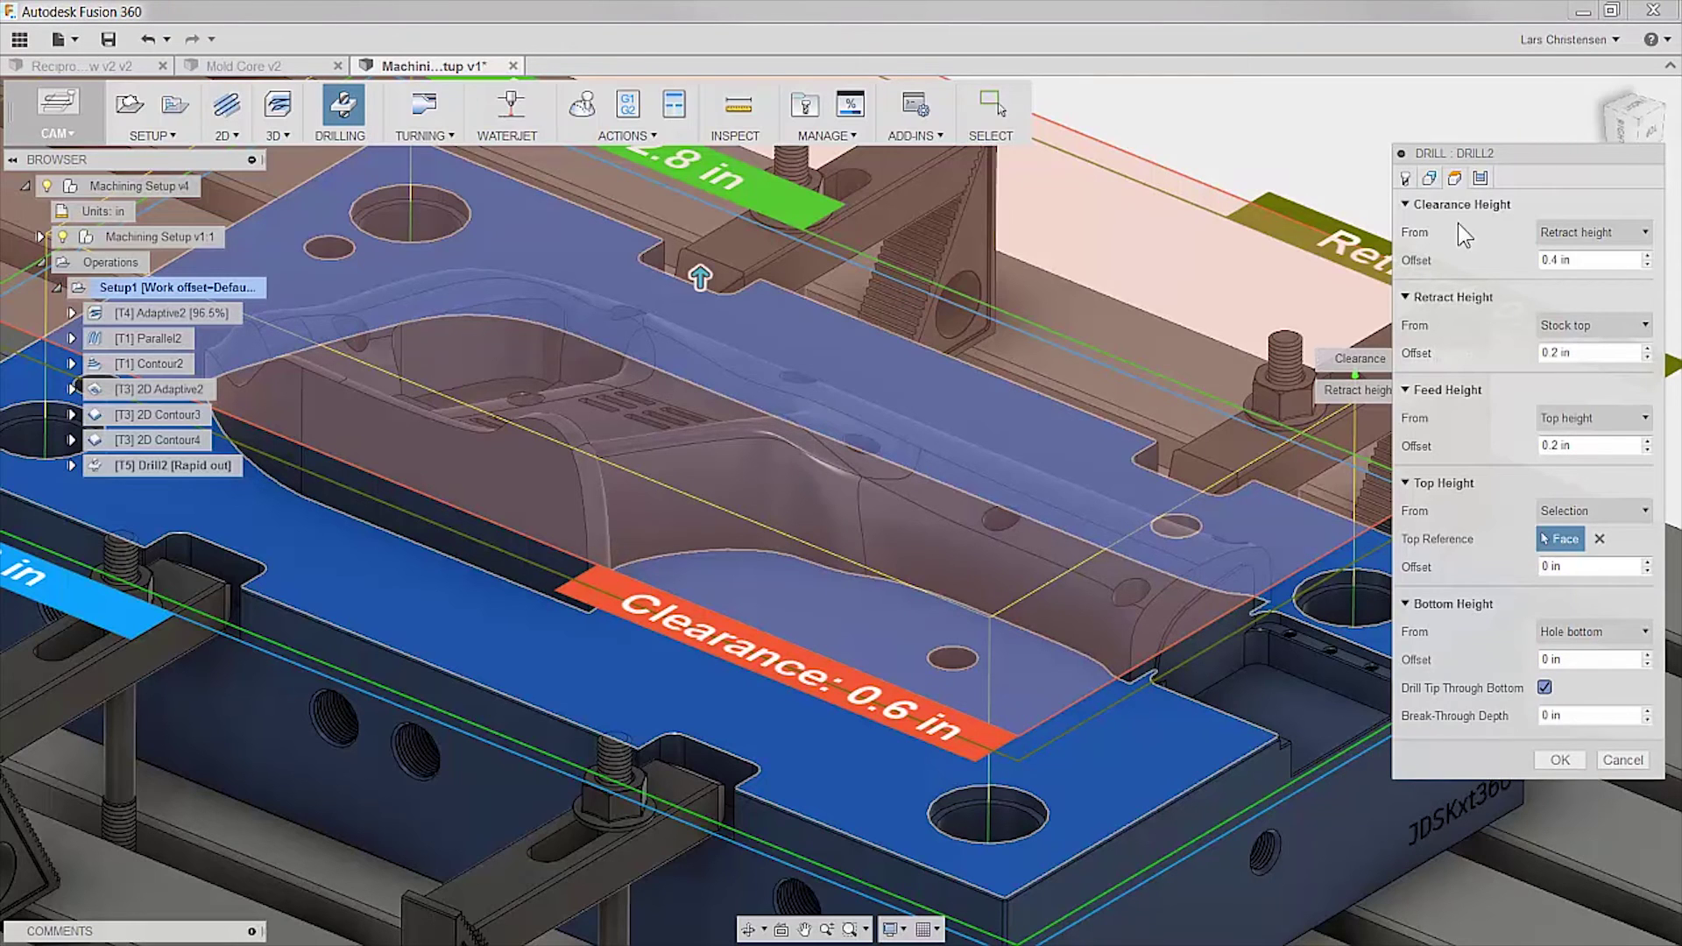
left_click(1481, 179)
left_click(1530, 233)
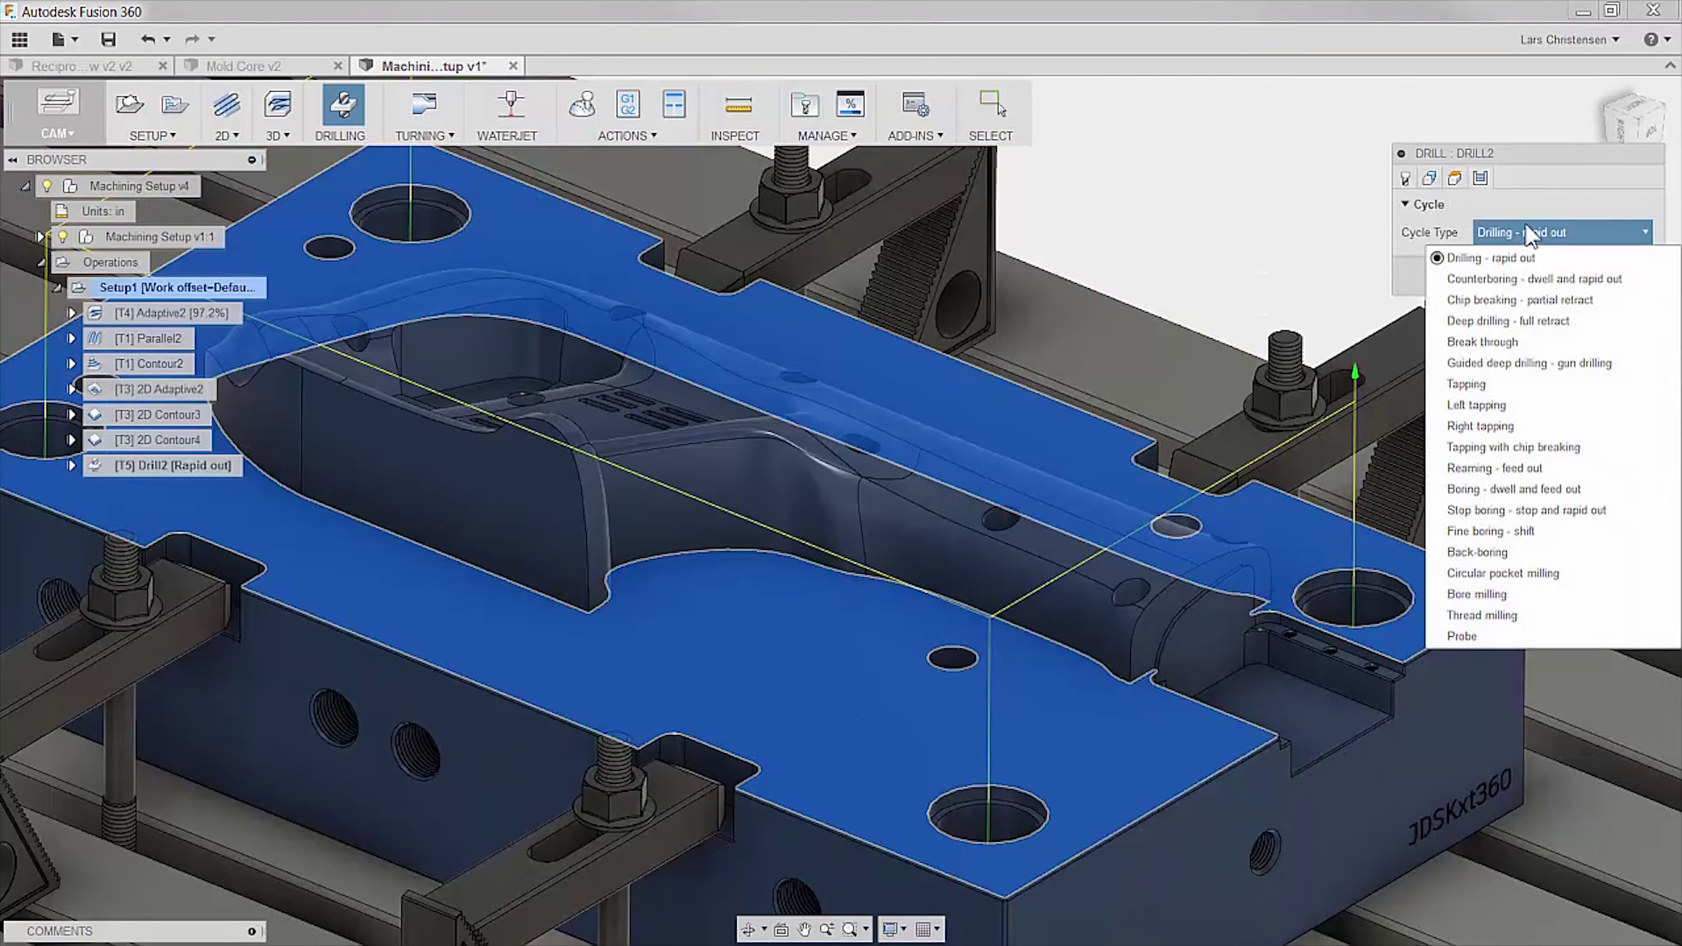
left_click(1528, 258)
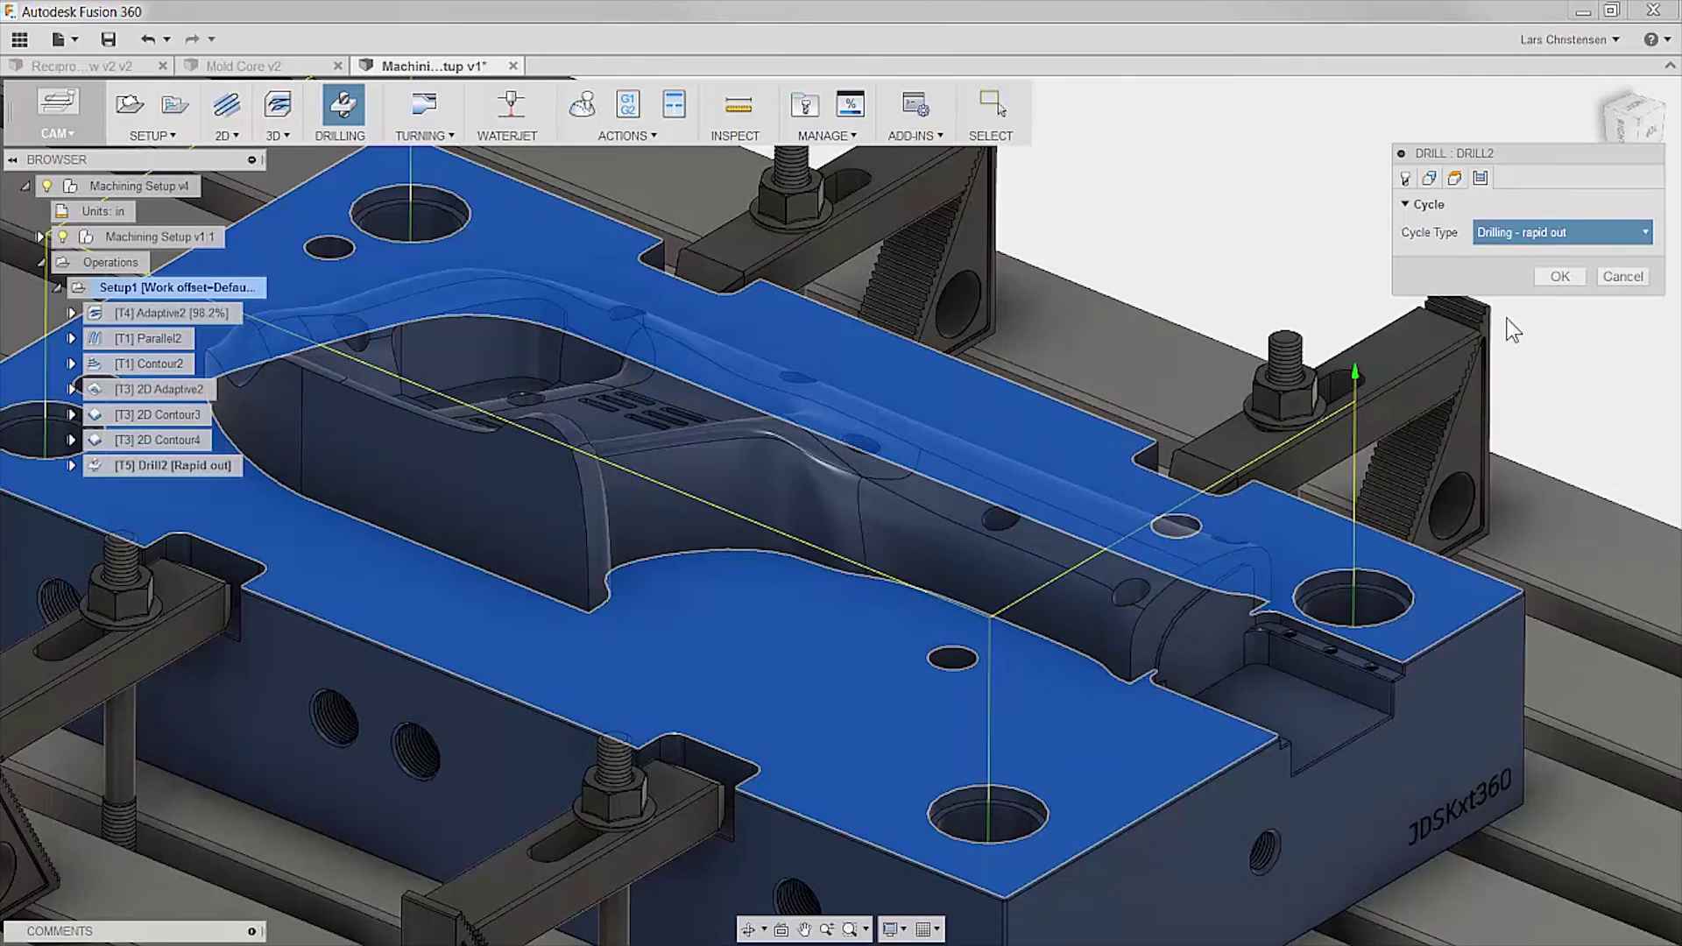
left_click(1561, 417)
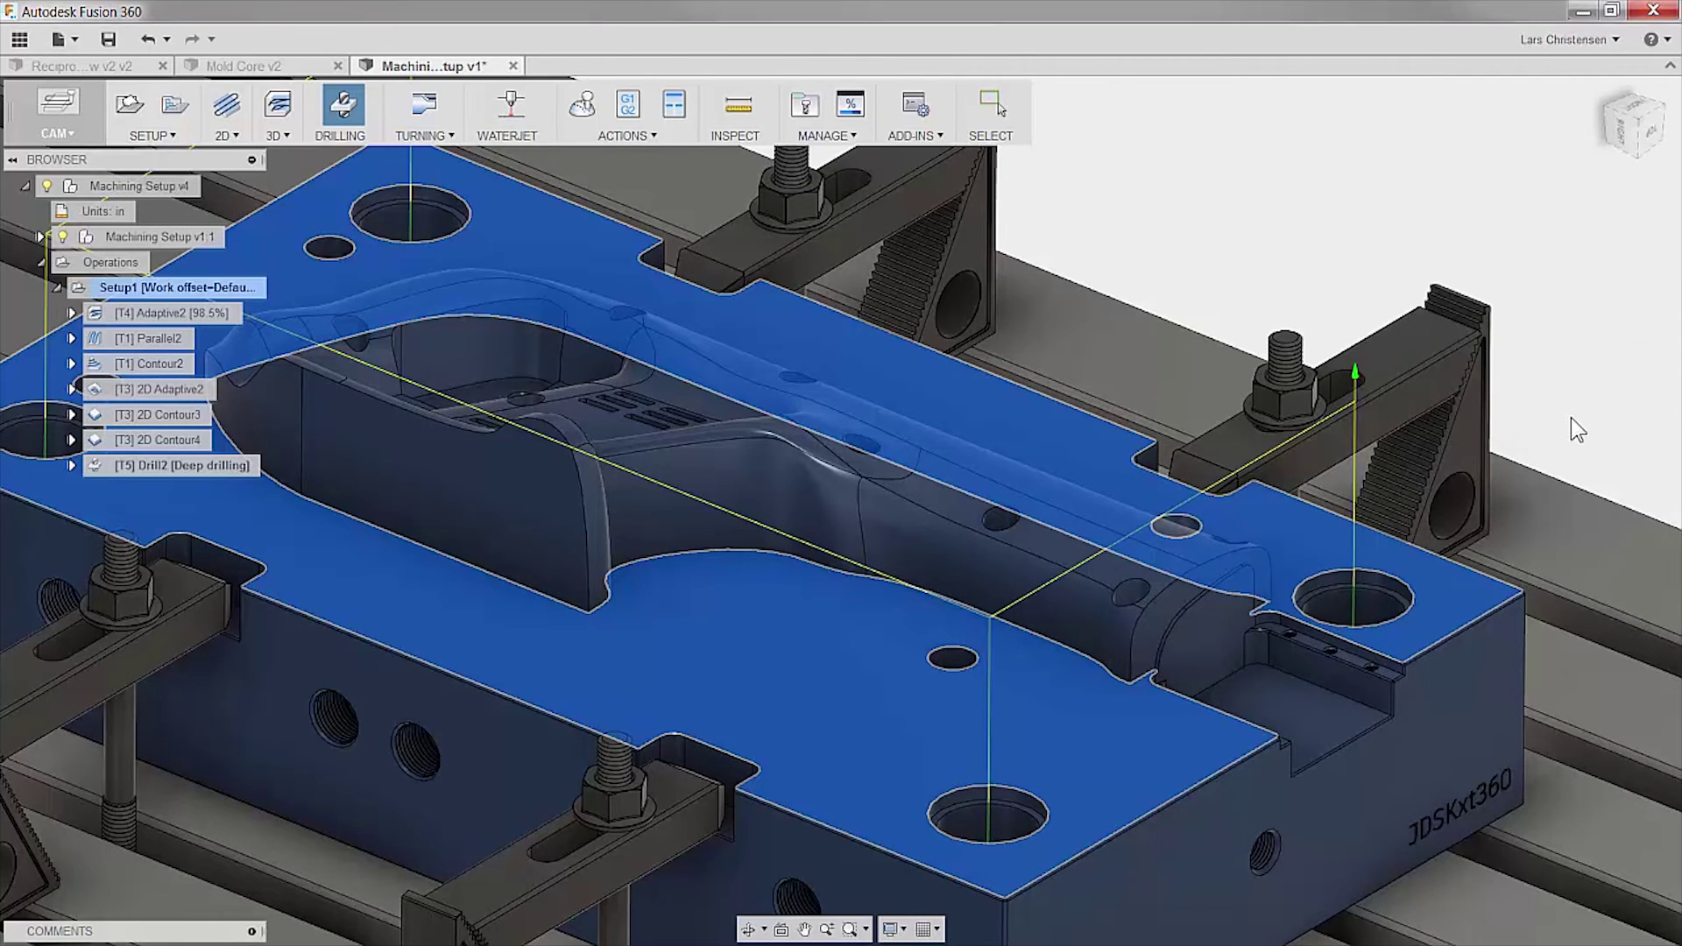
- Create a Bore operation on the first, front, left and top hole faces
left_click(226, 133)
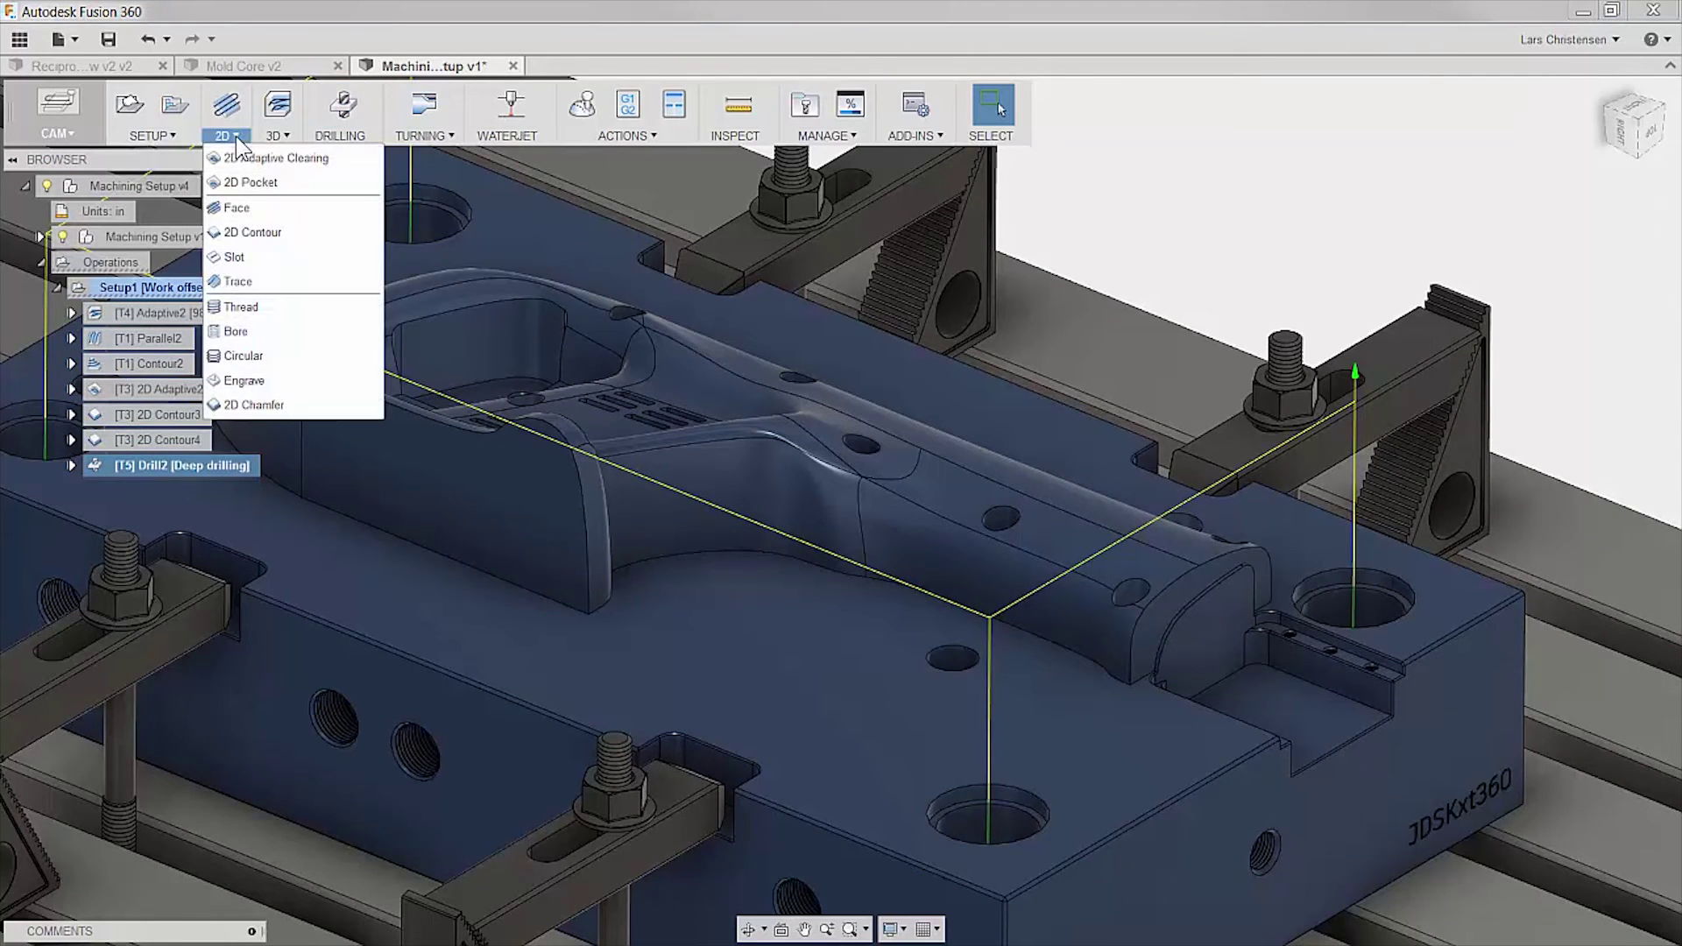
left_click(230, 325)
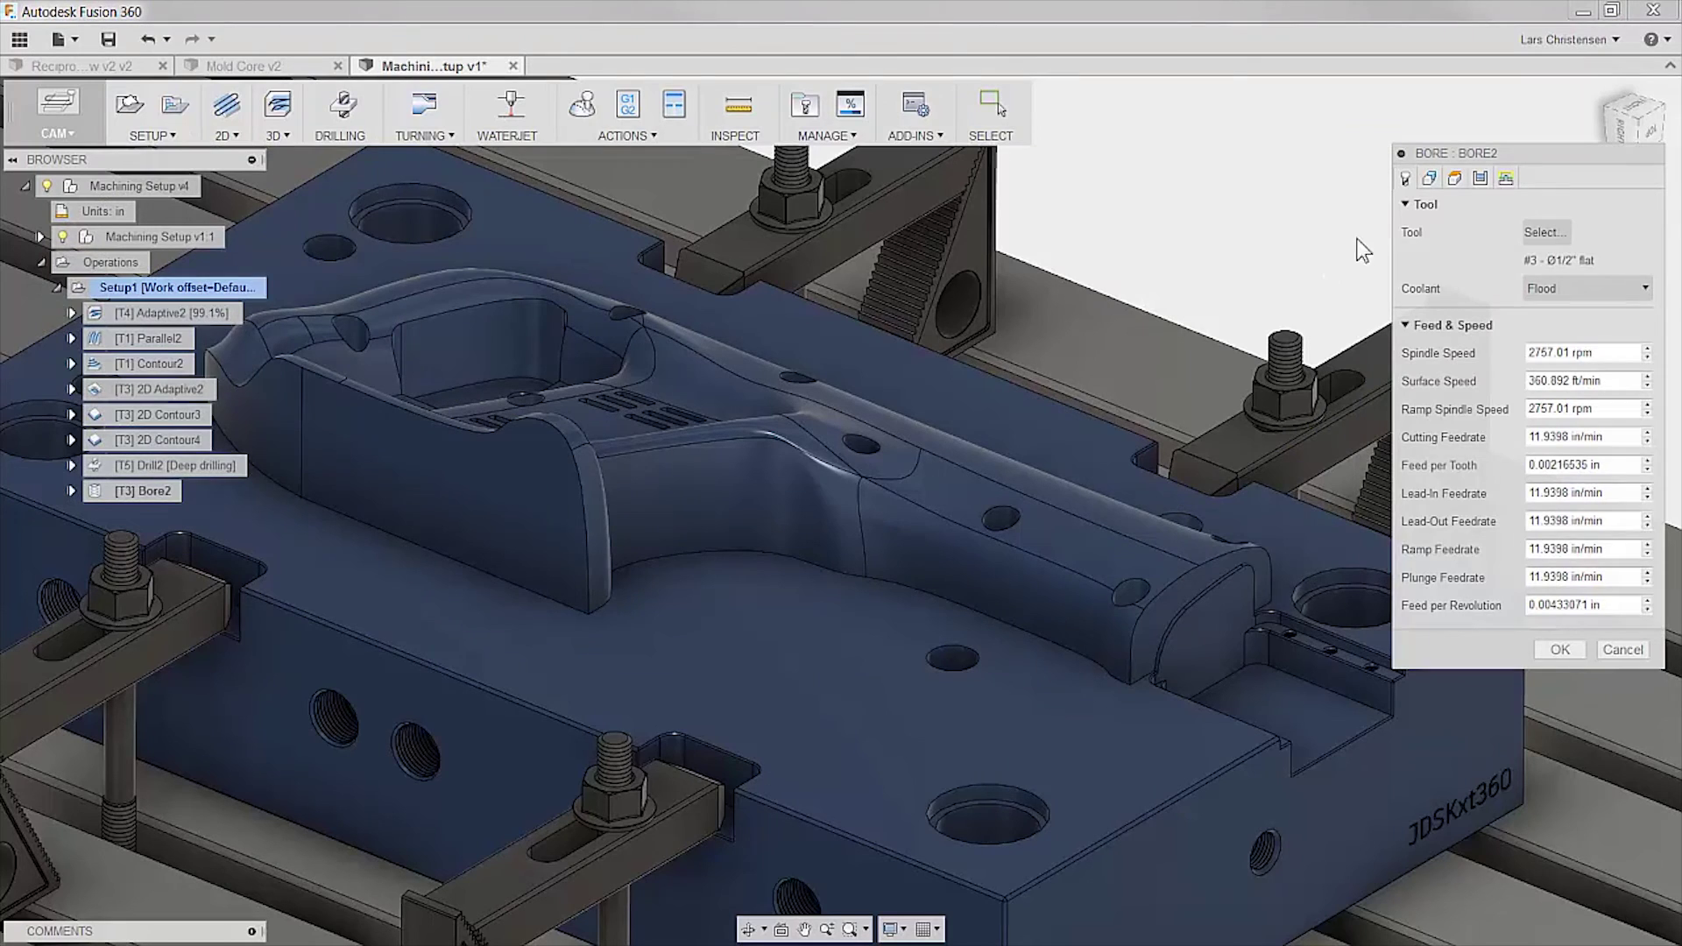
left_click(1429, 178)
left_click(1358, 610)
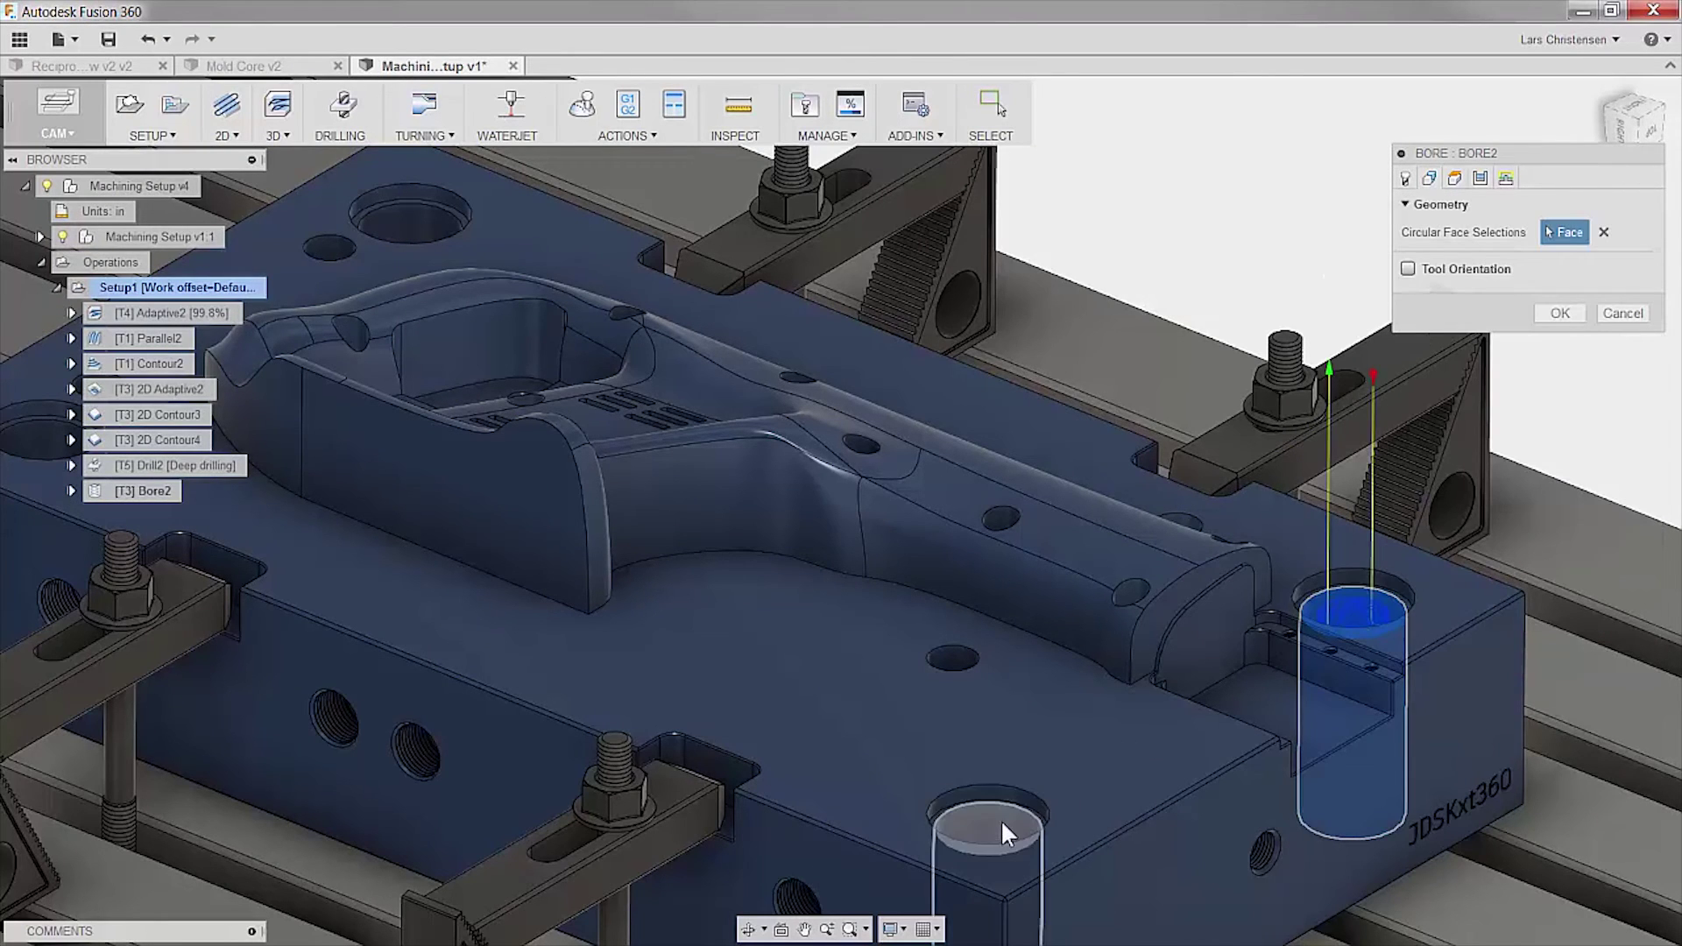
left_click(1000, 820)
left_click(44, 435)
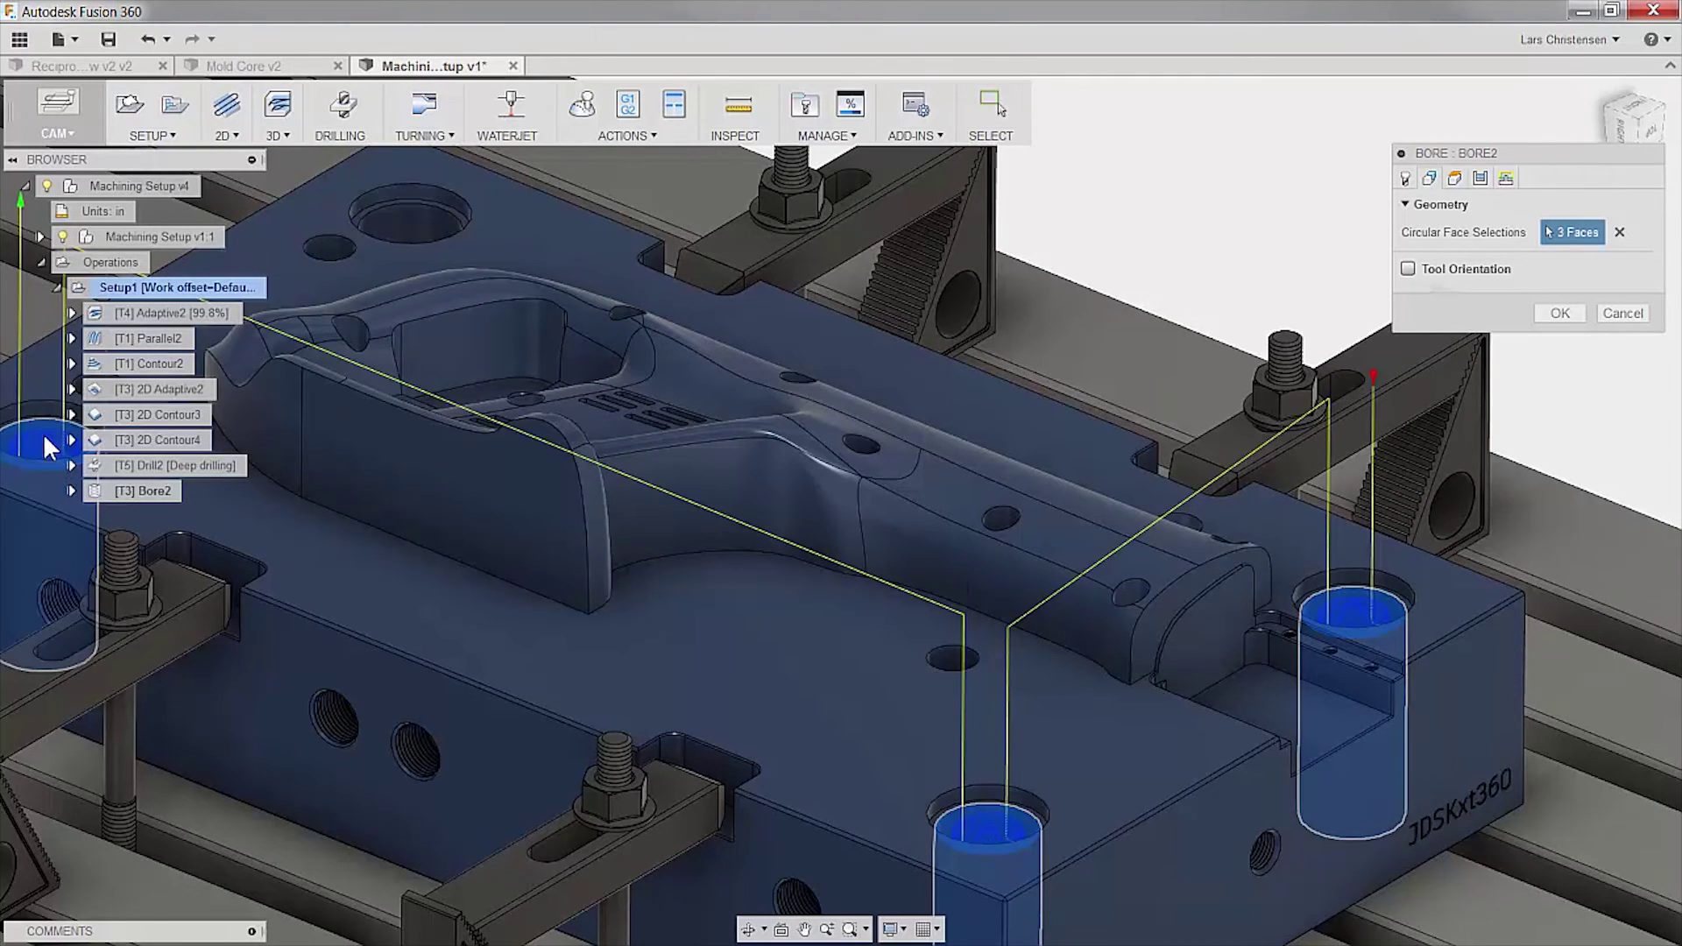
left_click(444, 224)
left_click(1560, 314)
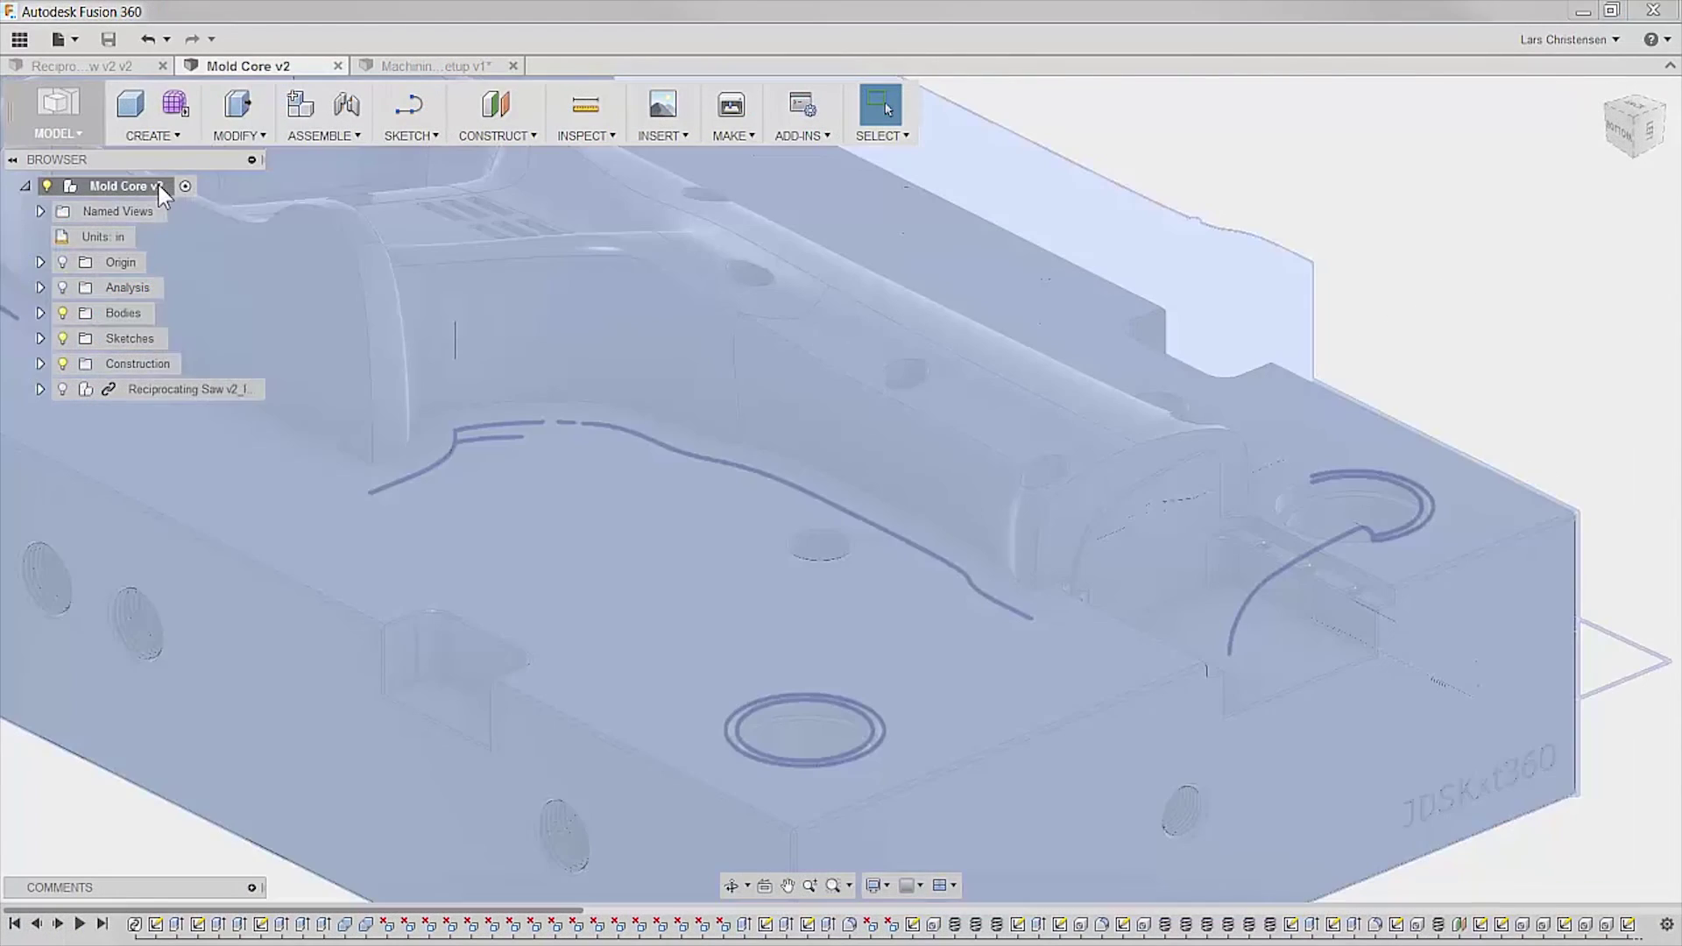
- Turn off design history capture for the Mold Core design
right_click(159, 187)
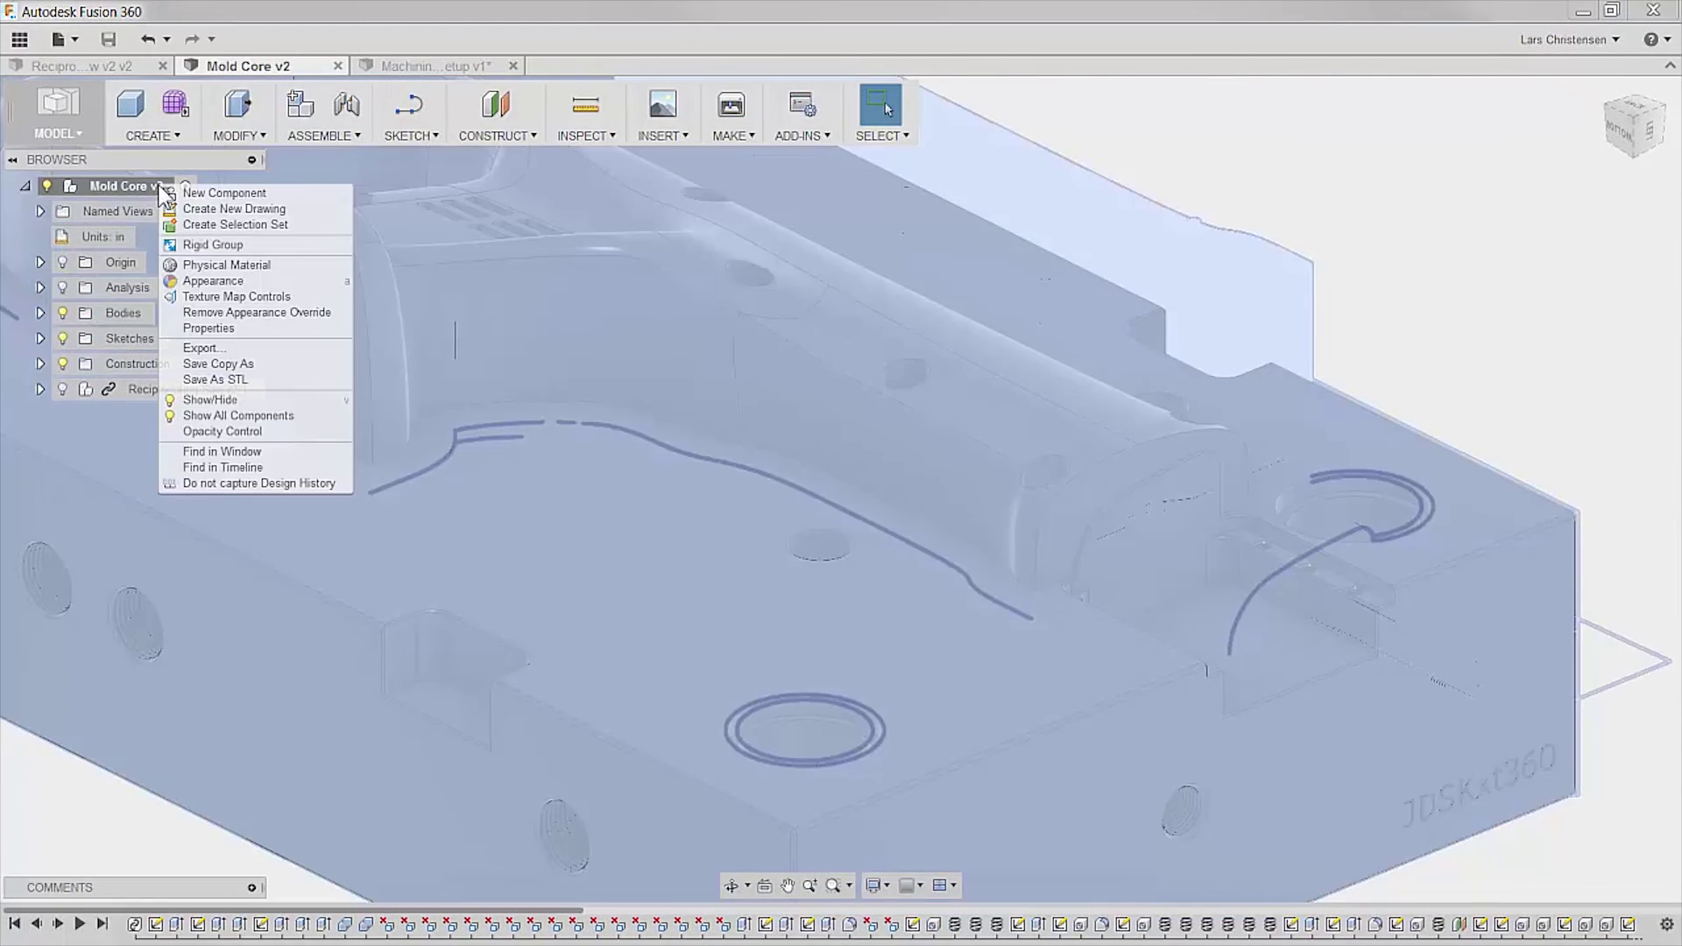
left_click(250, 483)
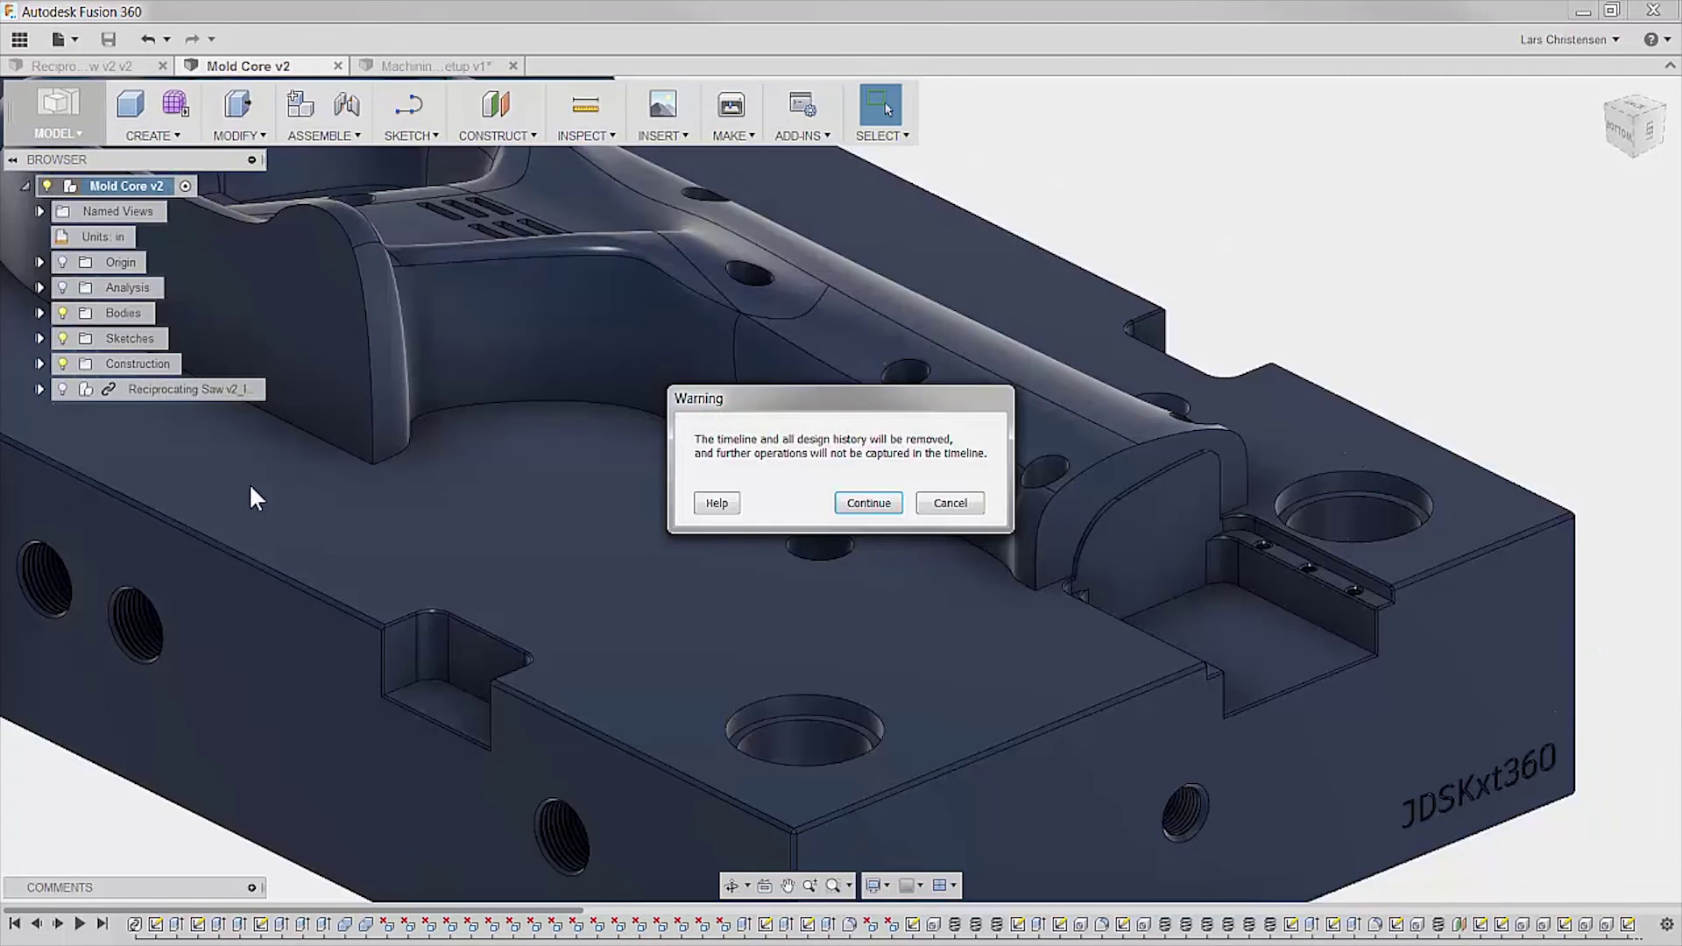
left_click(854, 505)
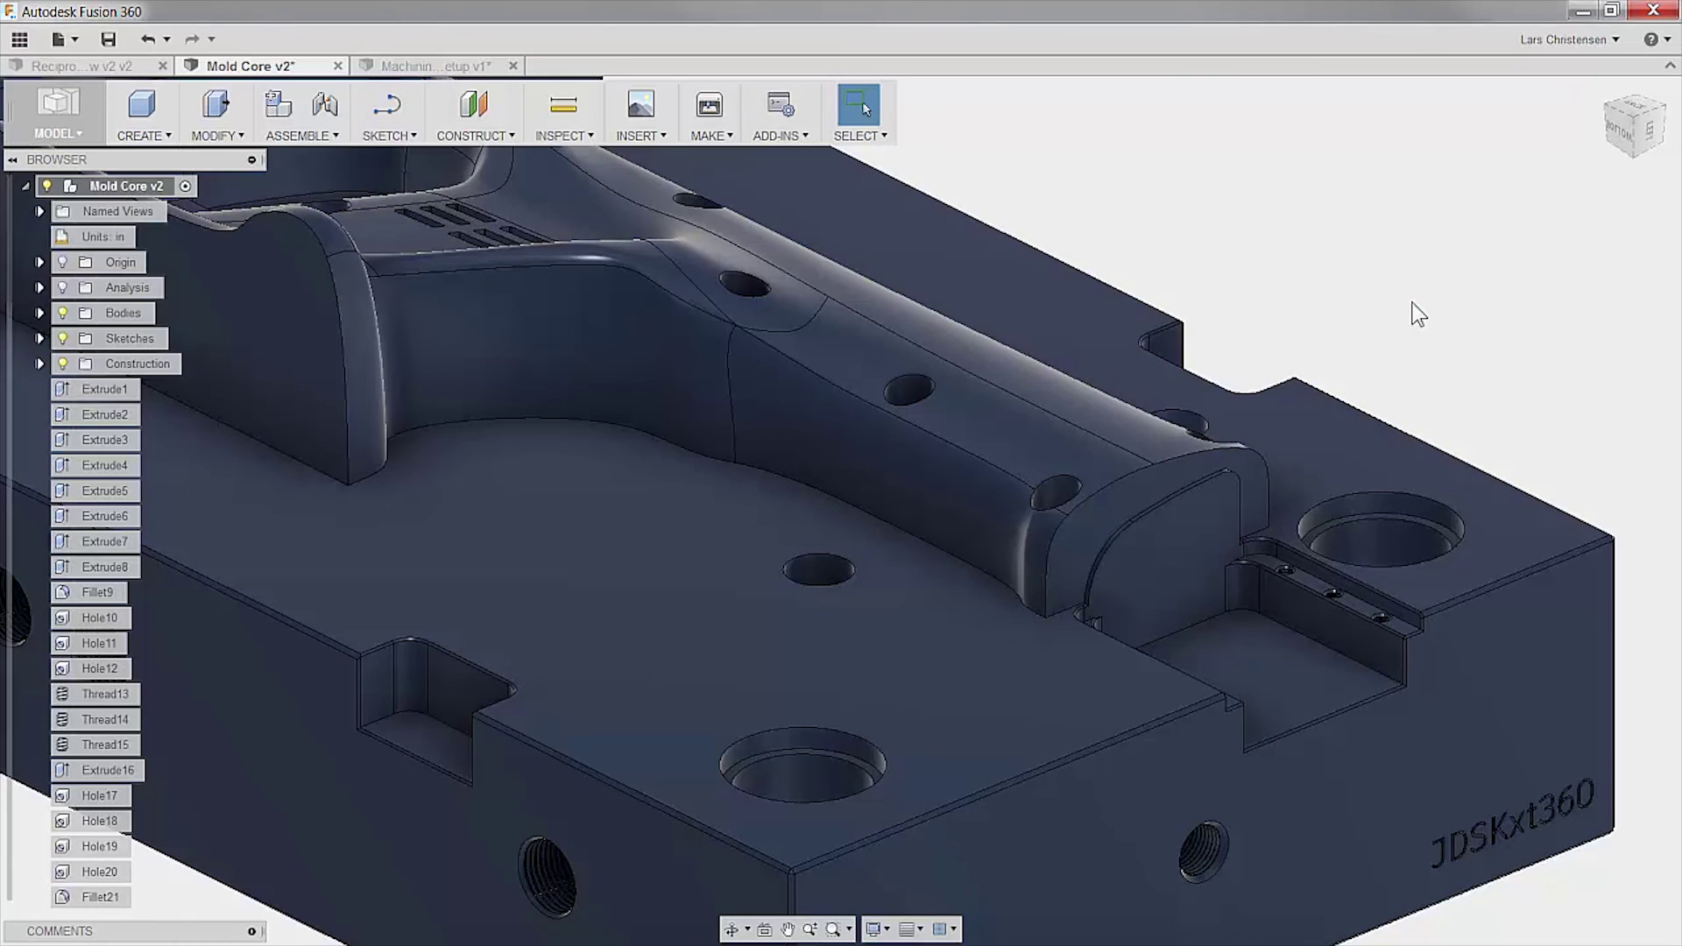
- Move both faces of the hole 0.5 in along X
right_click(1418, 314)
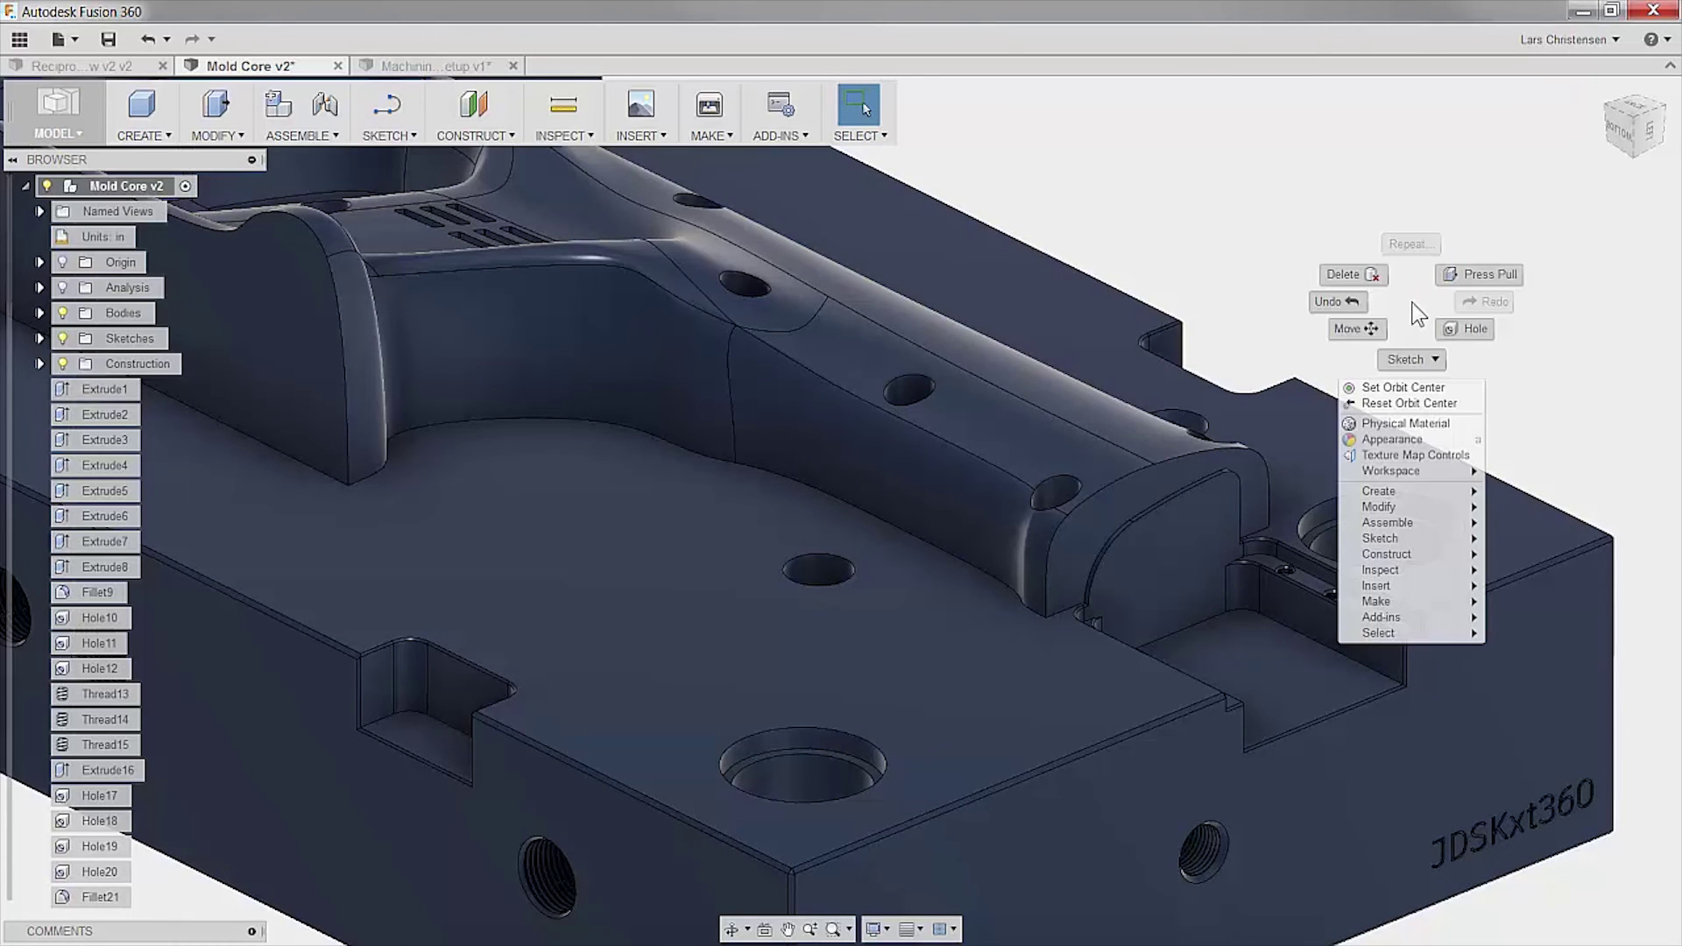
left_click(1375, 328)
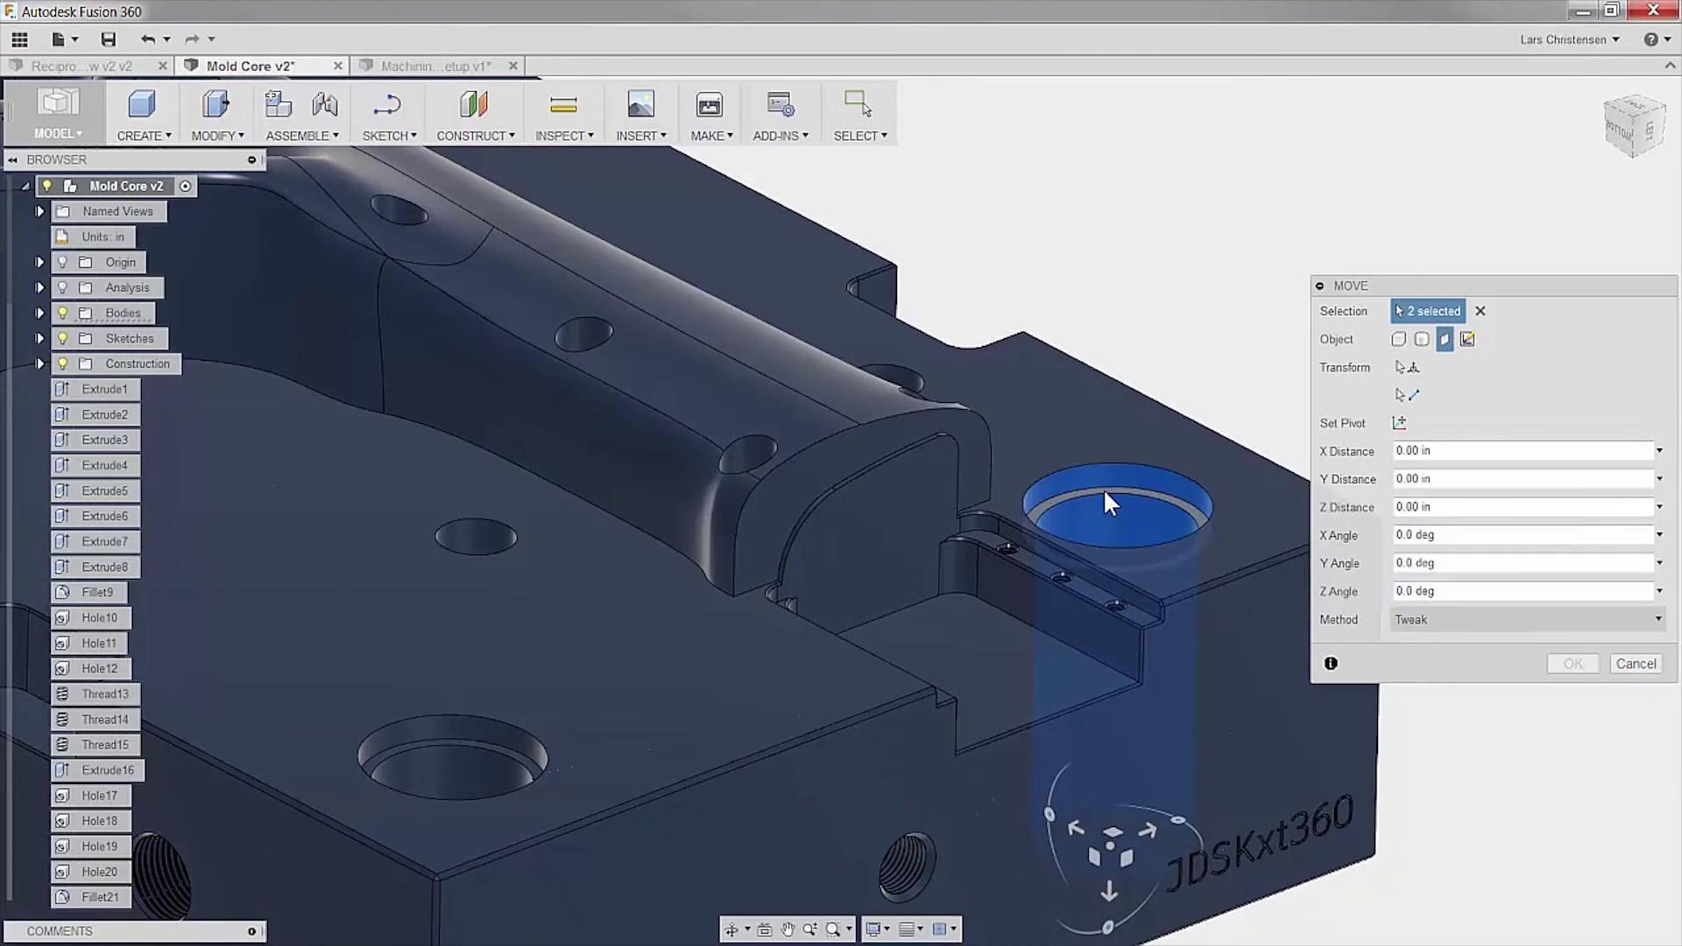
left_click(1104, 488)
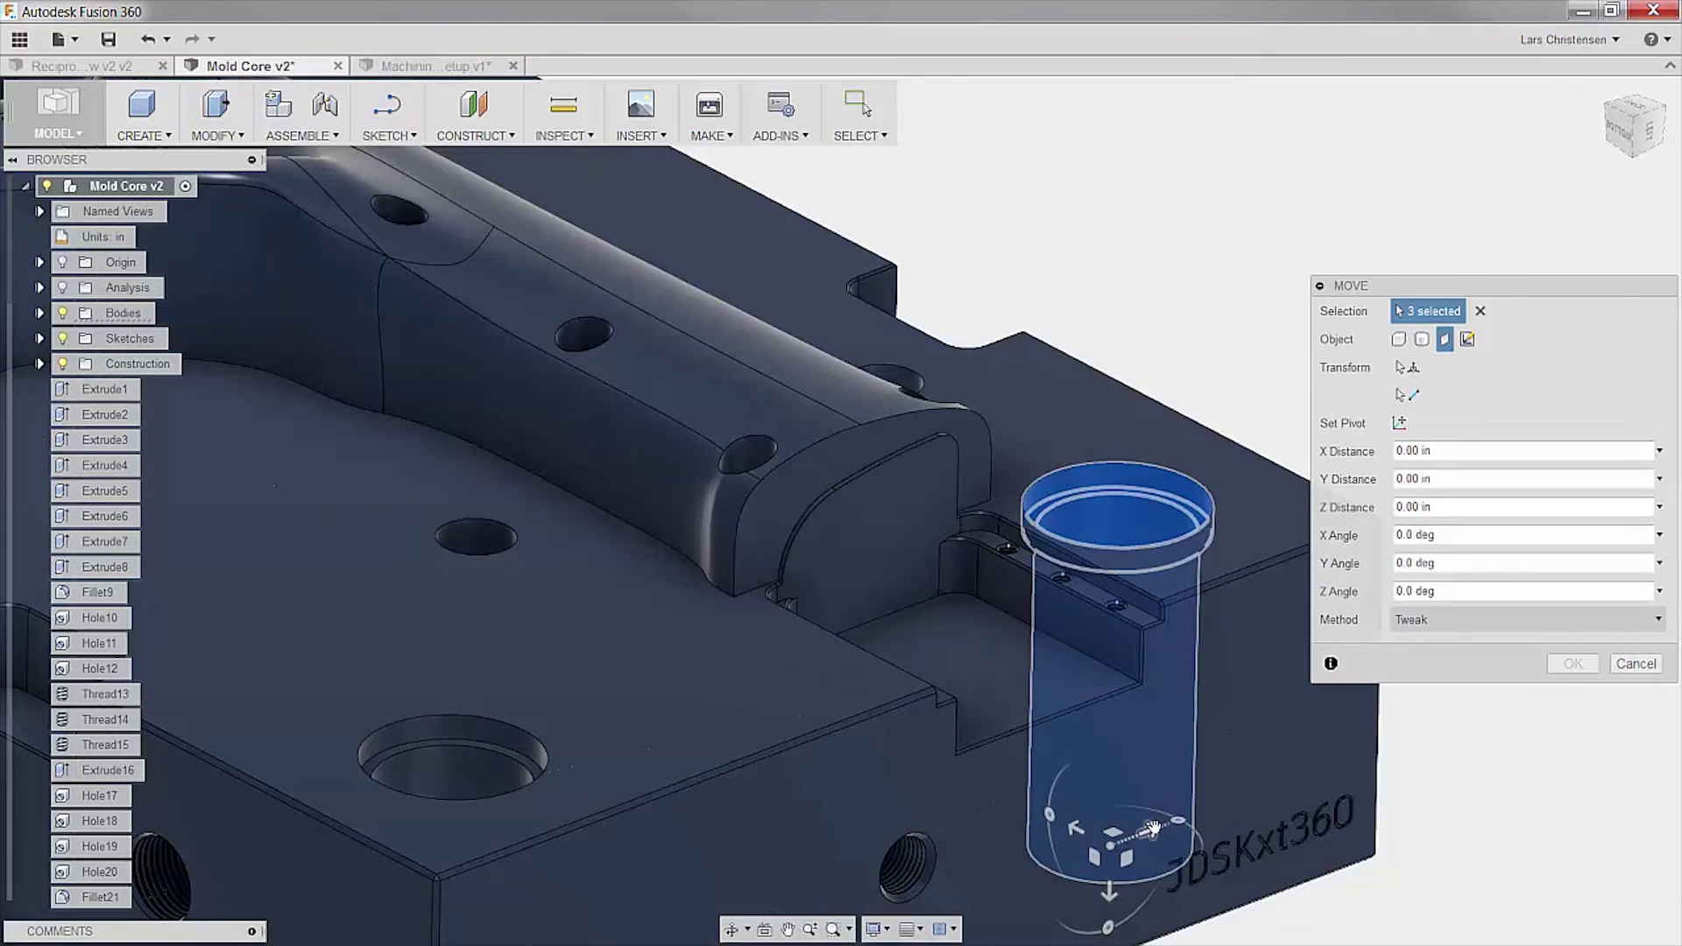
left_click_drag(1152, 830, 1187, 805)
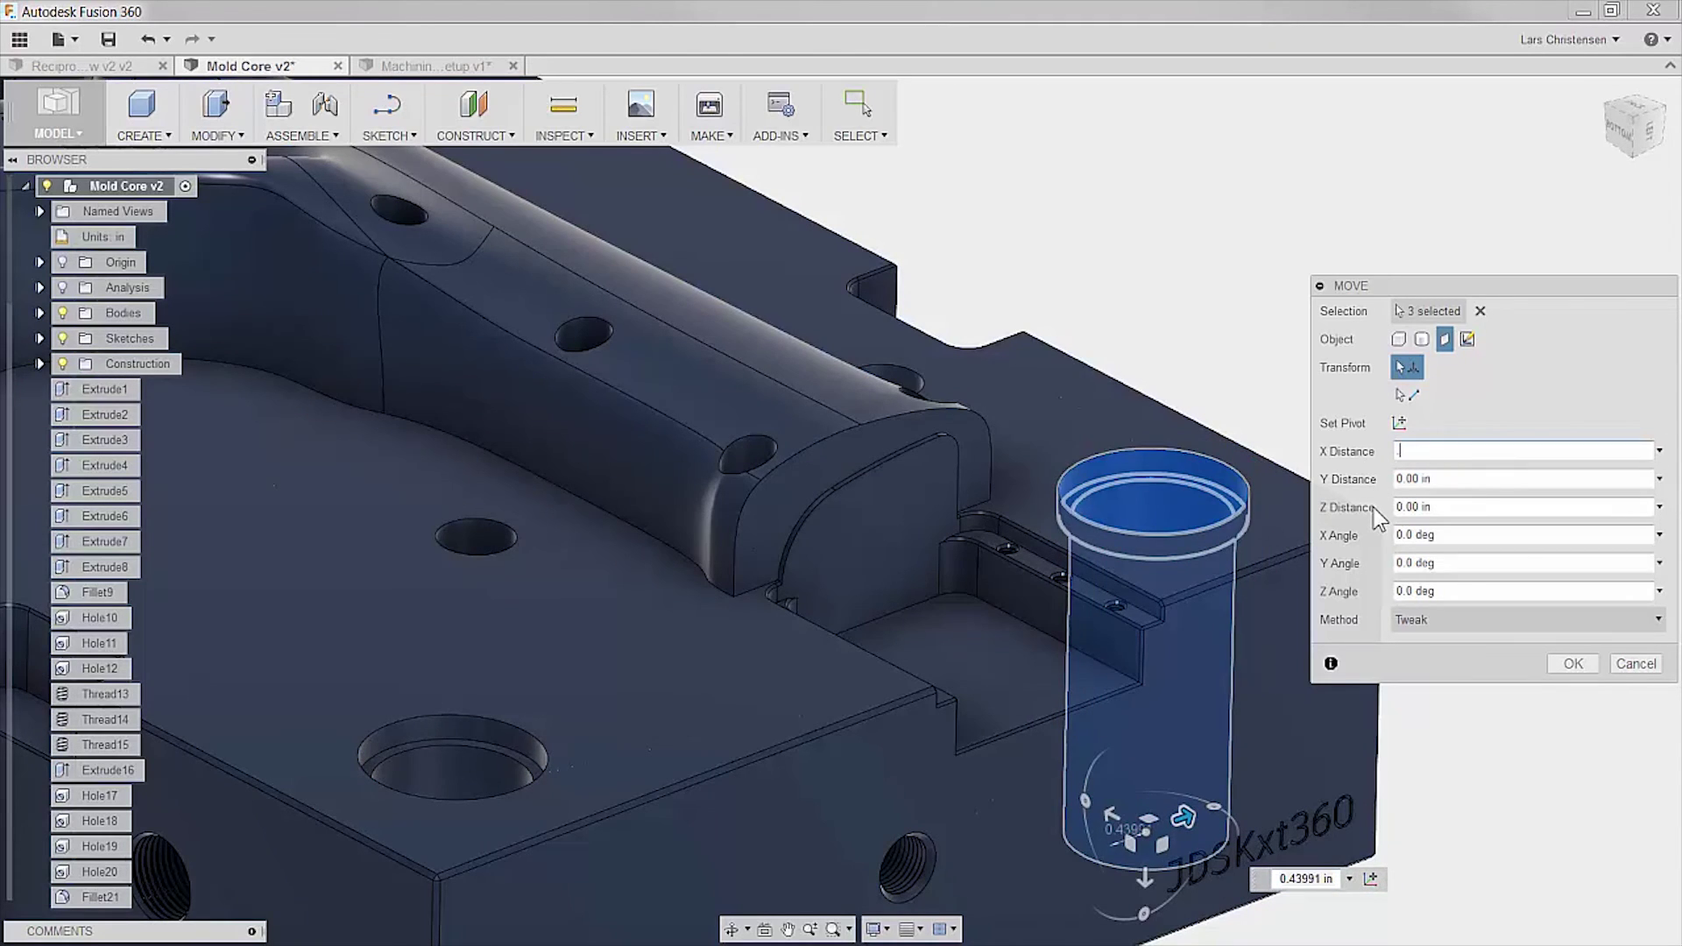
left_click(1573, 664)
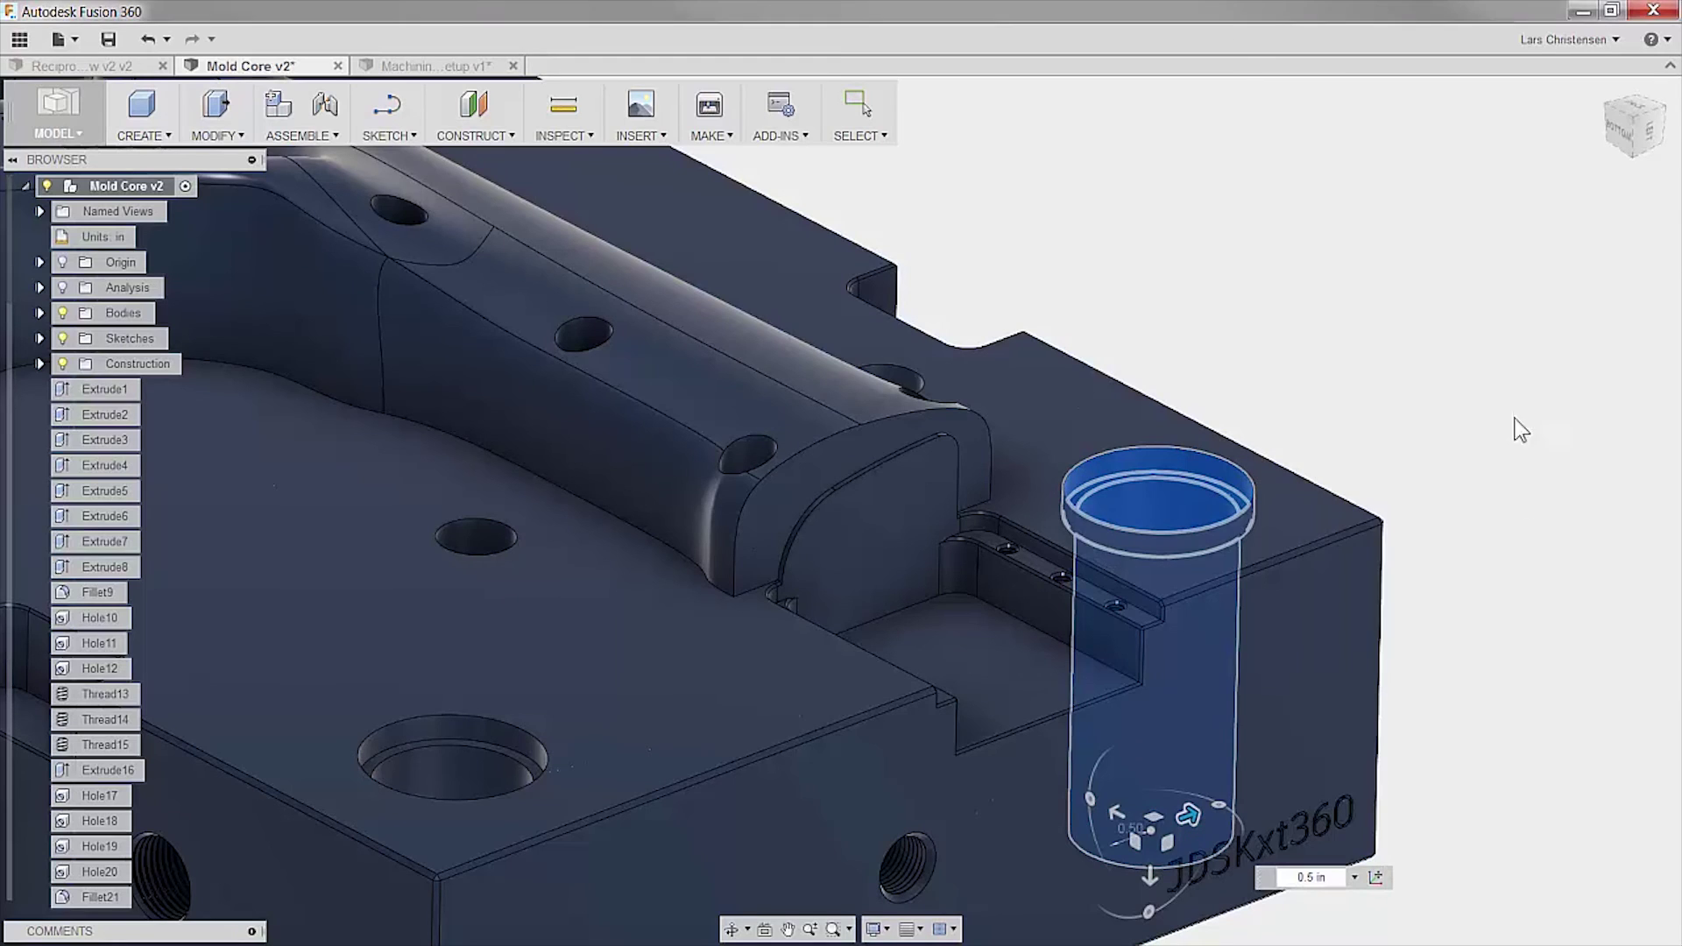
- Save a new version with the description 'Moved one button'
left_click(109, 39)
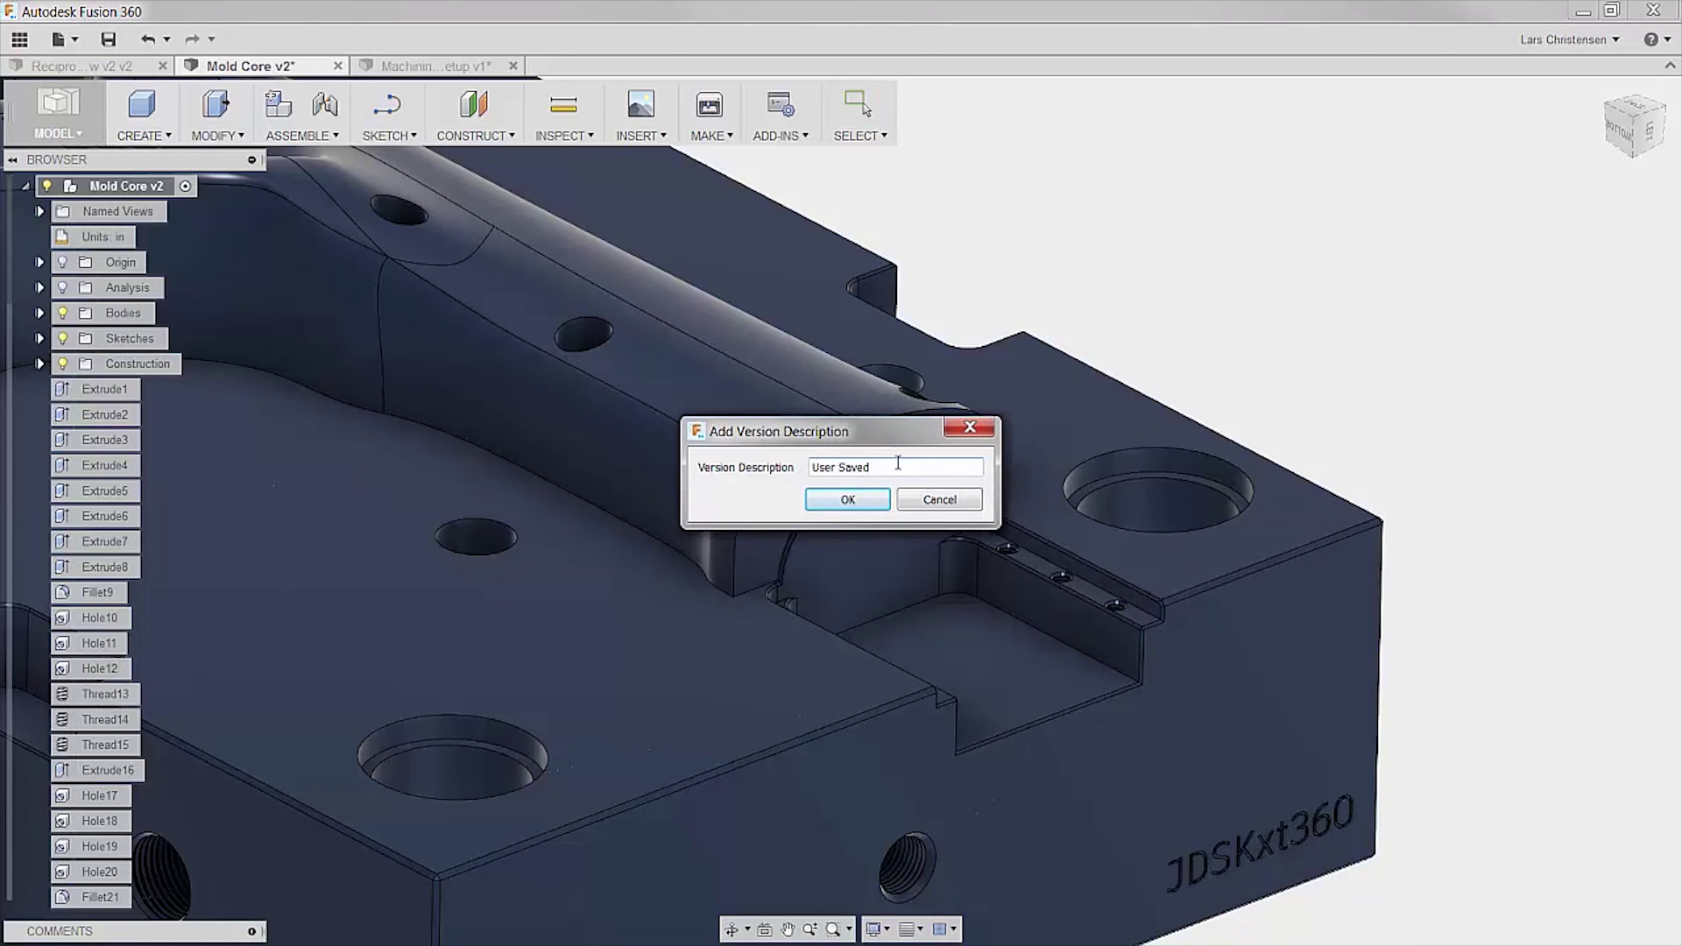
triple_click(898, 462)
type("Moved one bu")
type("tton")
- Confirm the version save, then regenerate all outdated Setup1 toolpaths
left_click(847, 499)
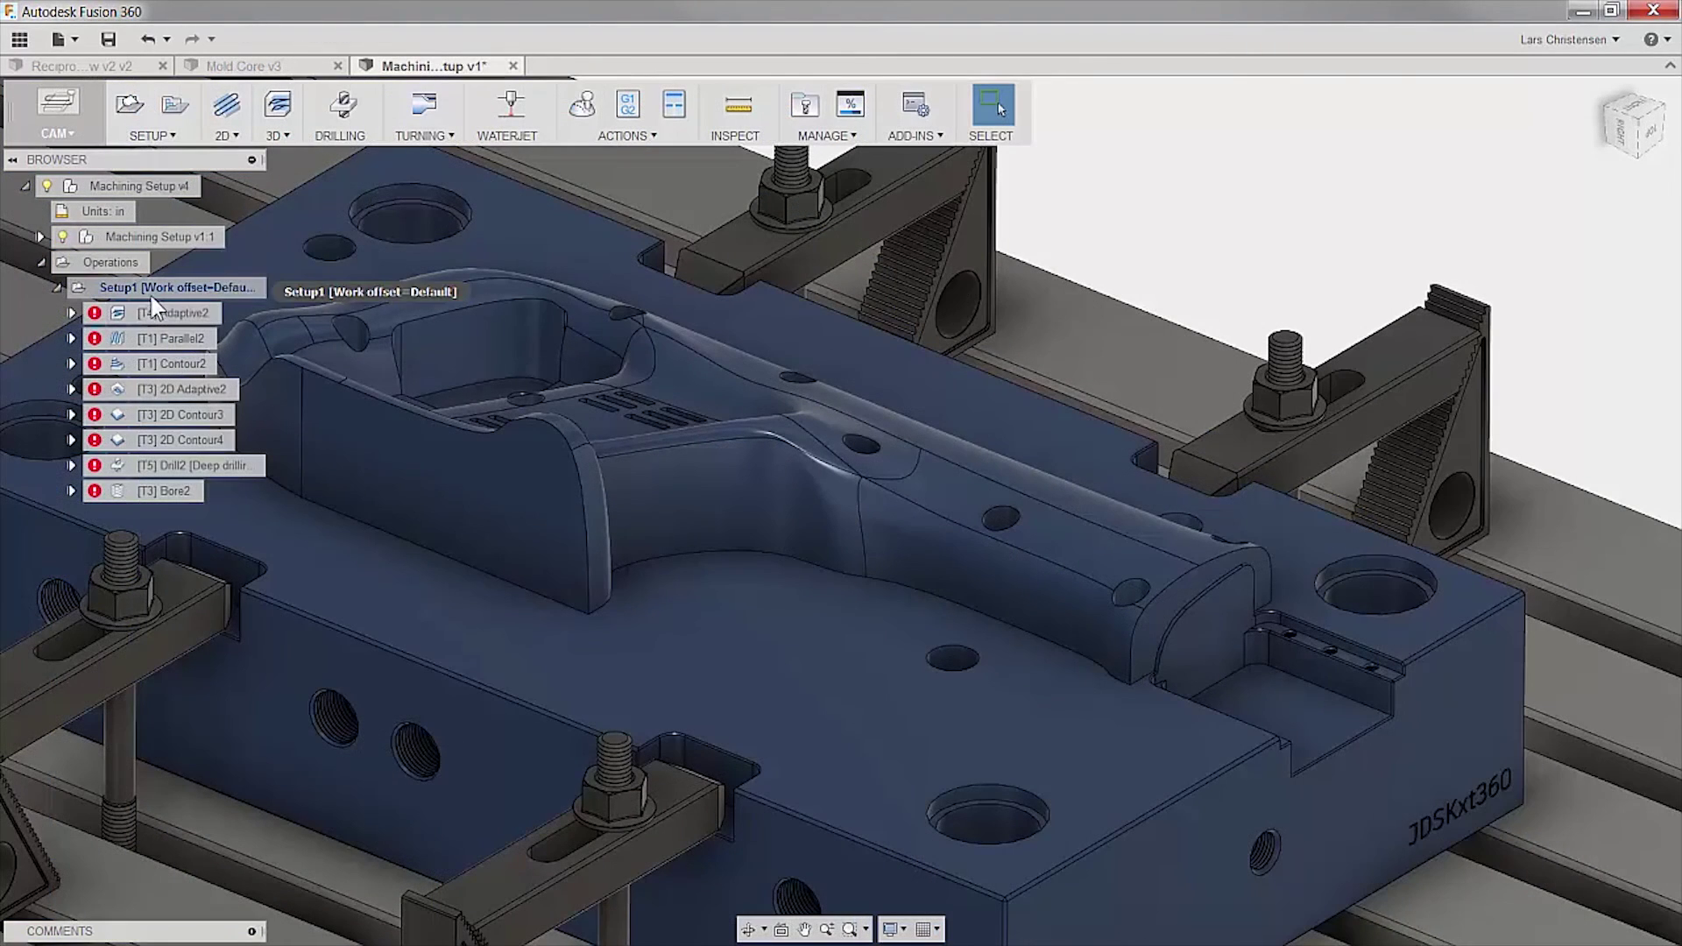
left_click(162, 298)
right_click(162, 297)
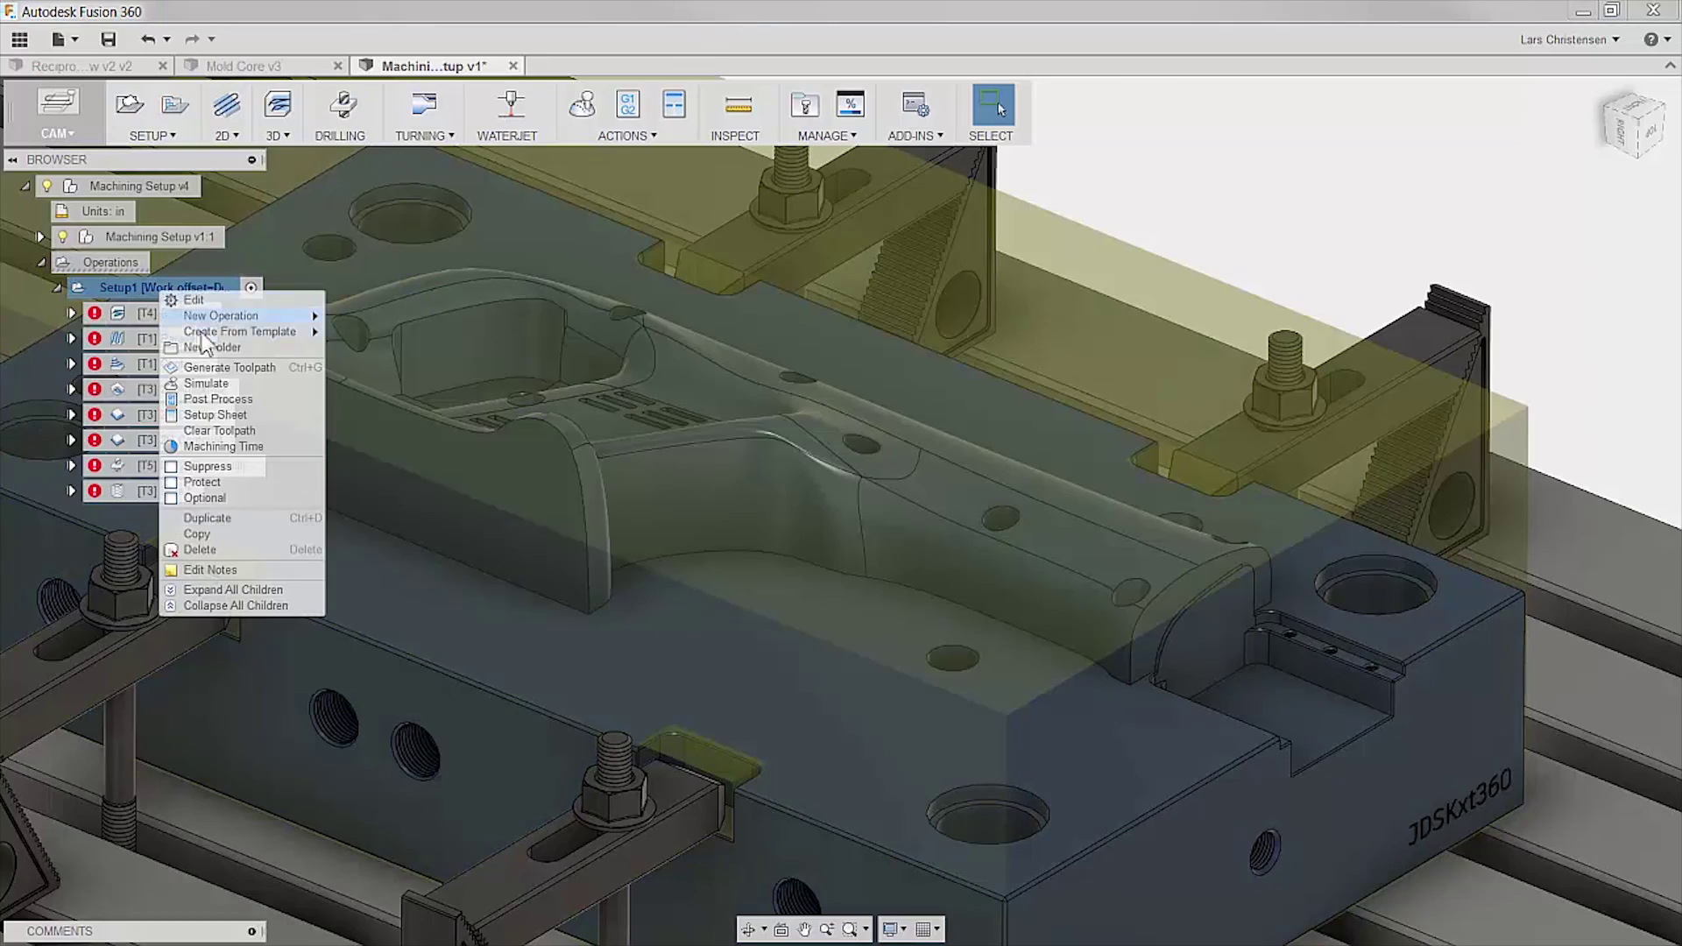
left_click(209, 369)
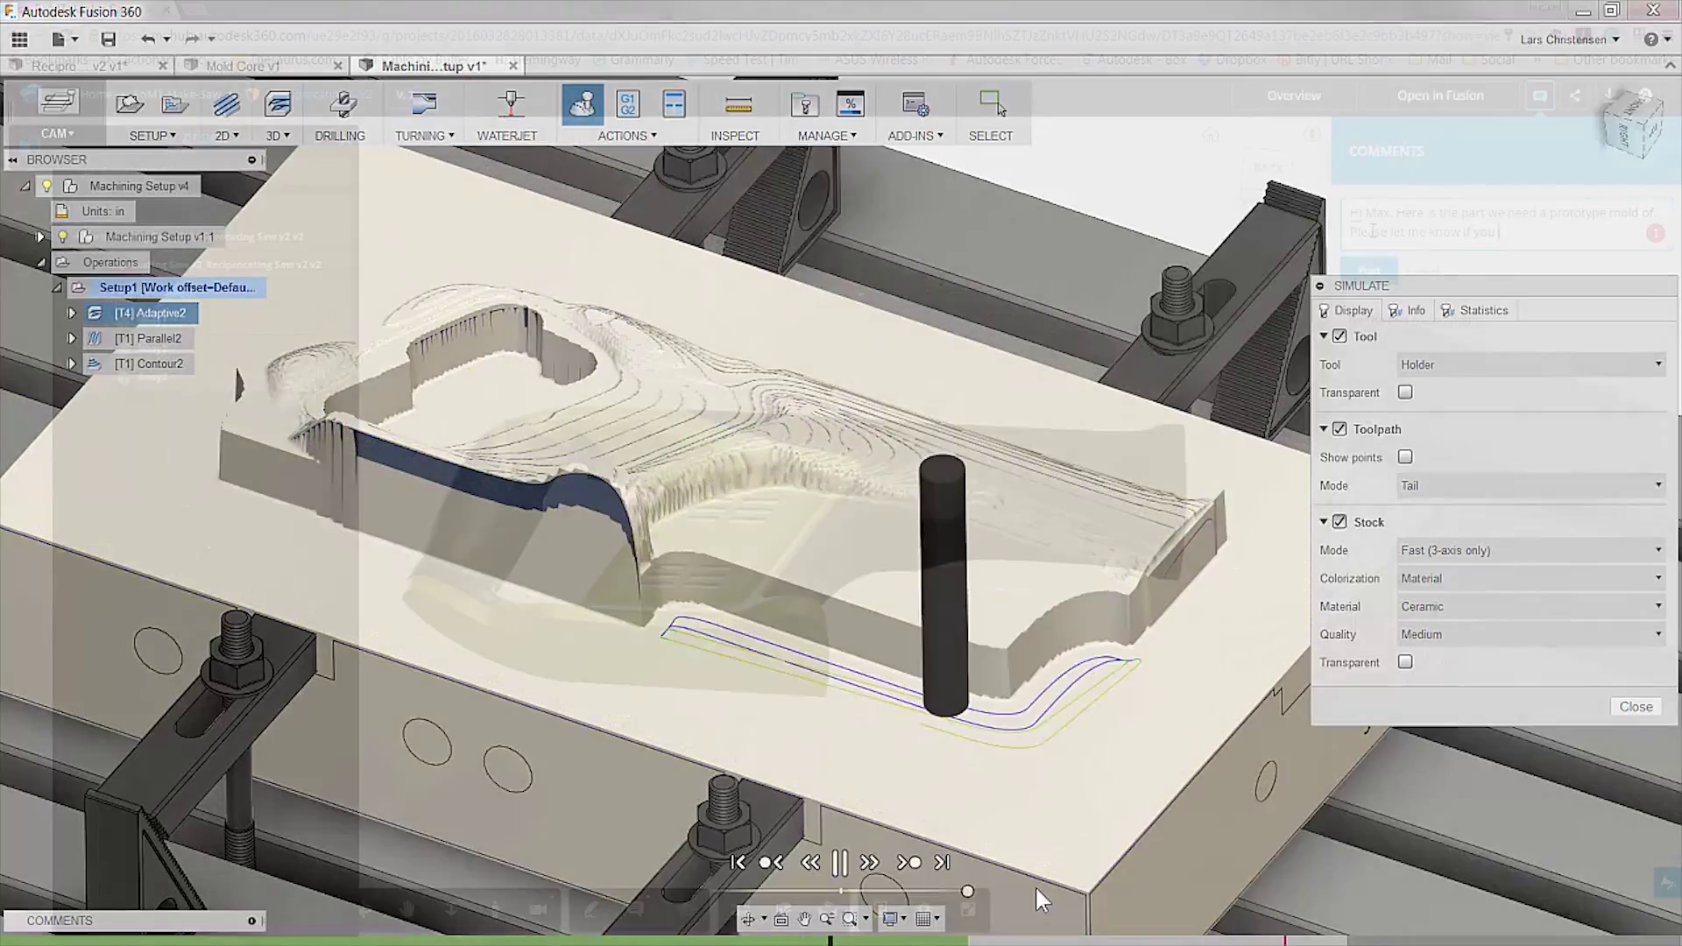
- Drag the selected saw housing face about 2.83 mm with the Edit Form manipulator
type("have a any questions.")
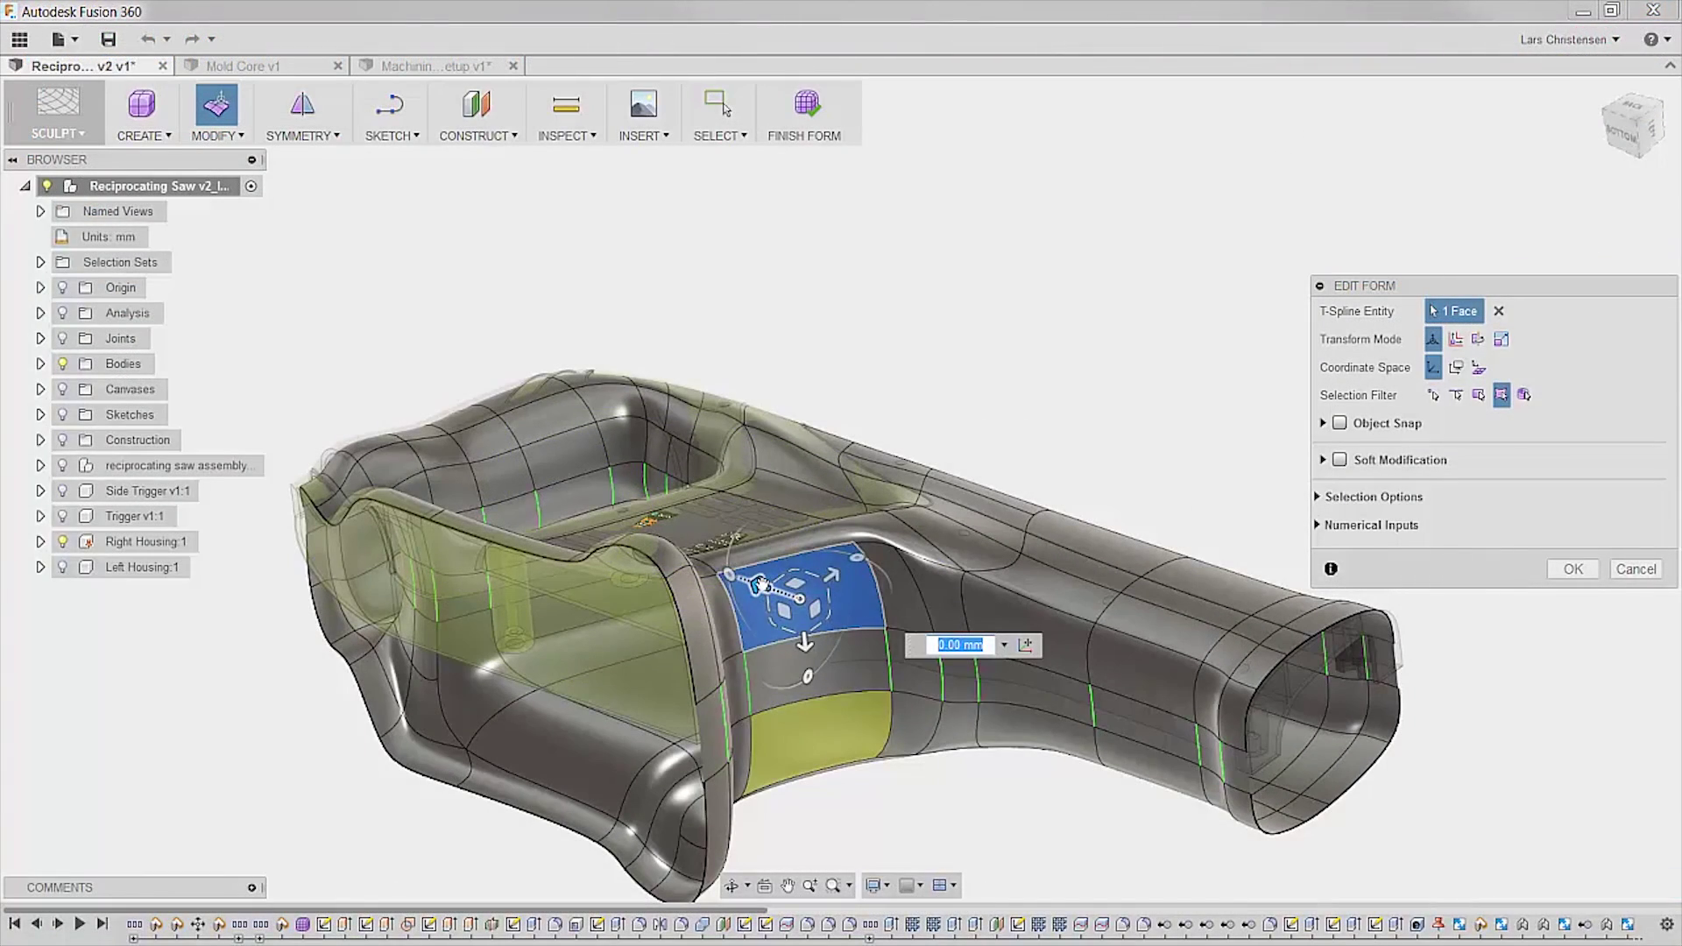
left_click_drag(759, 584, 760, 585)
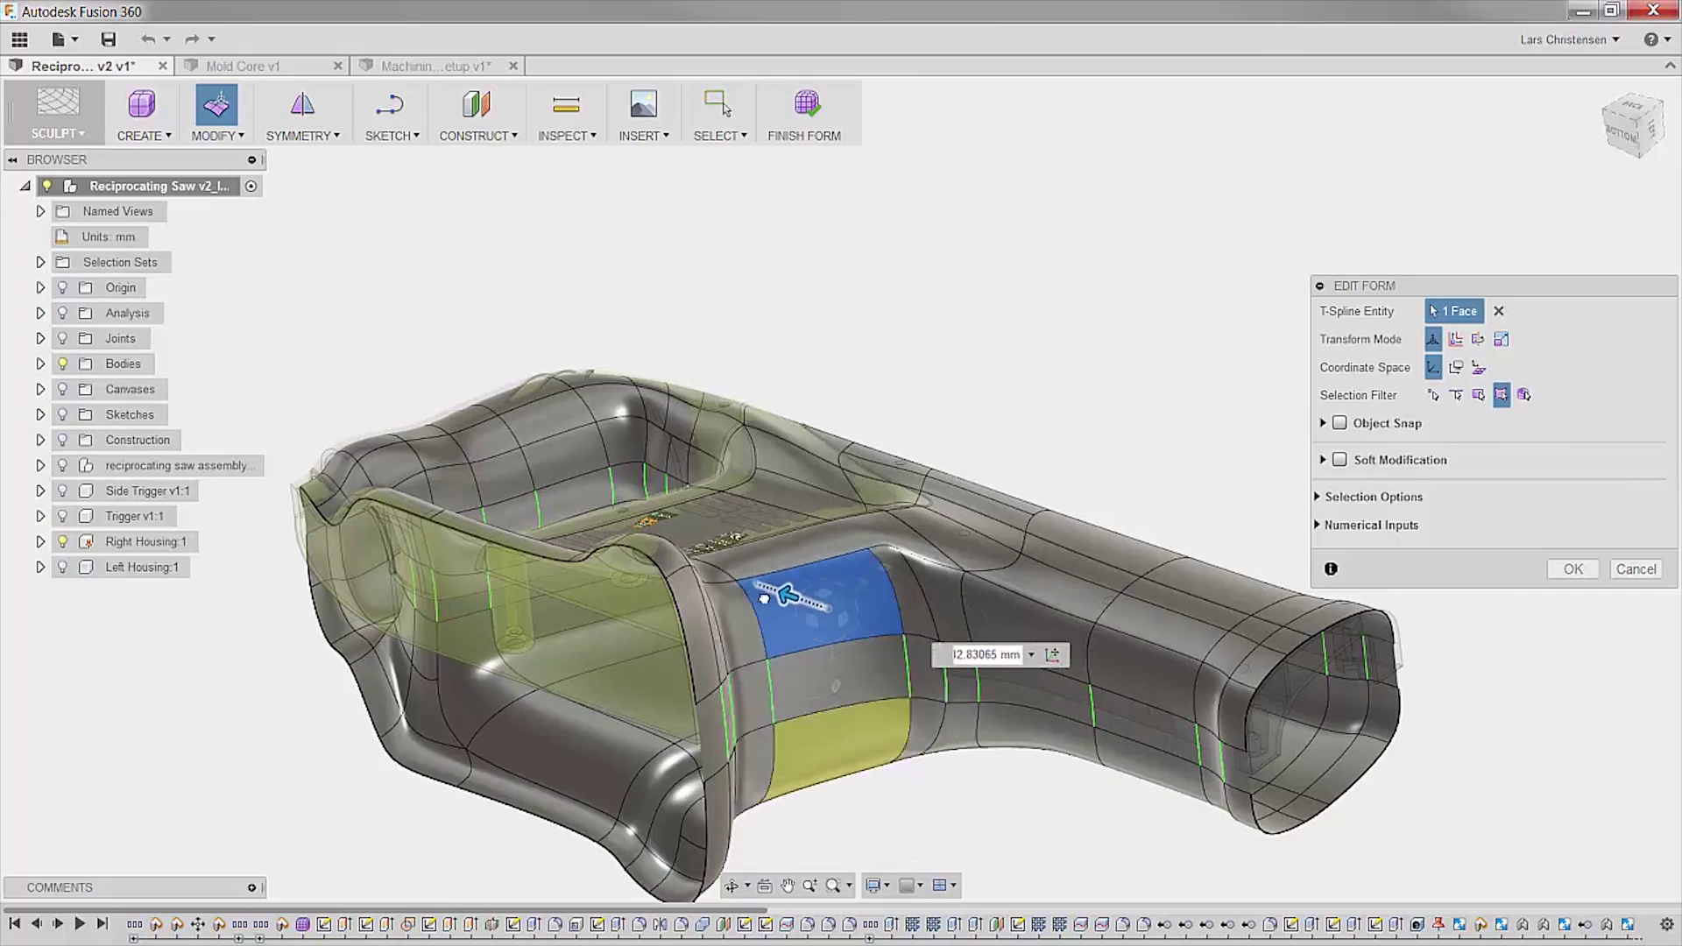